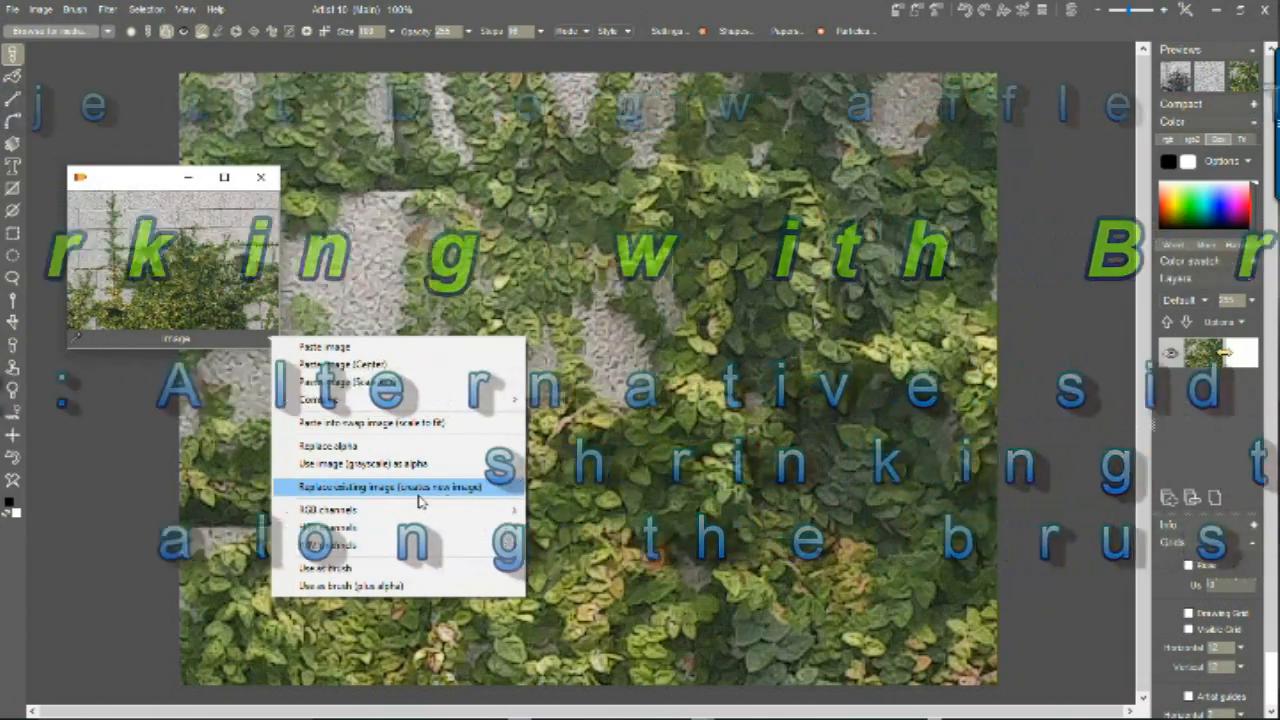
Step: Replace the existing image buffer with the ivy-covered wall picture from the floating image window, creating a new image
left_click(390, 486)
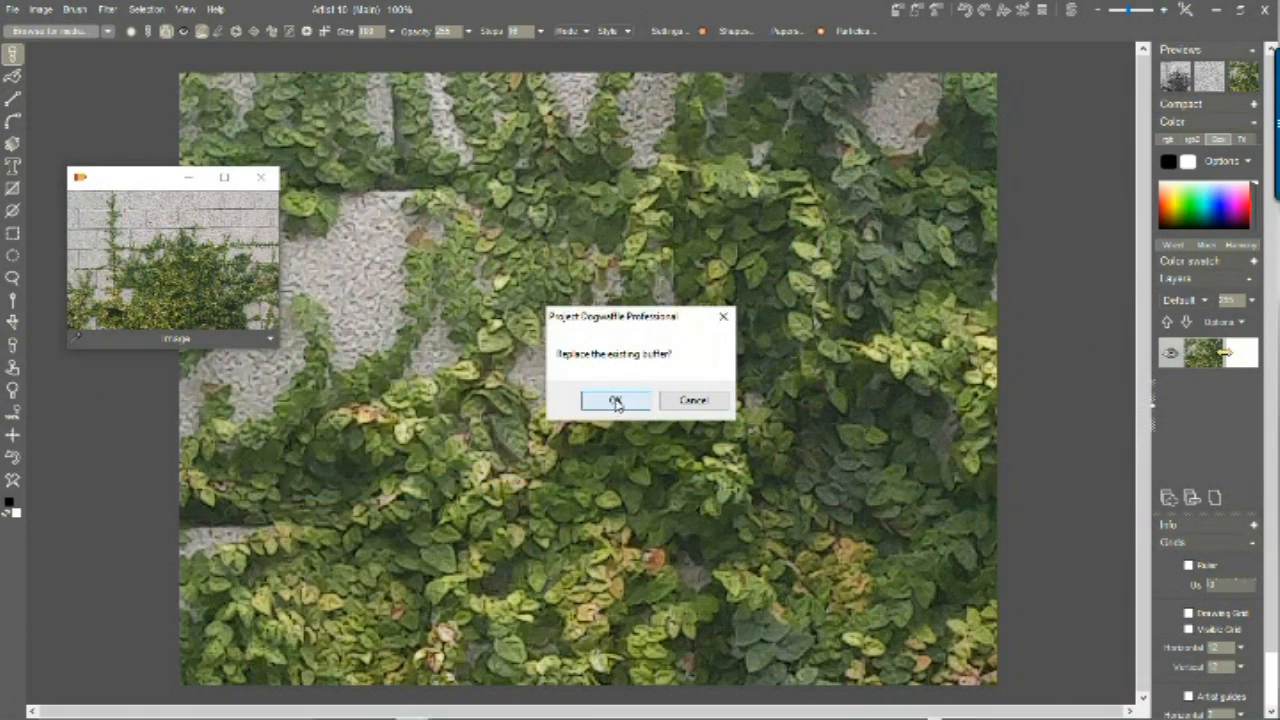
left_click(614, 403)
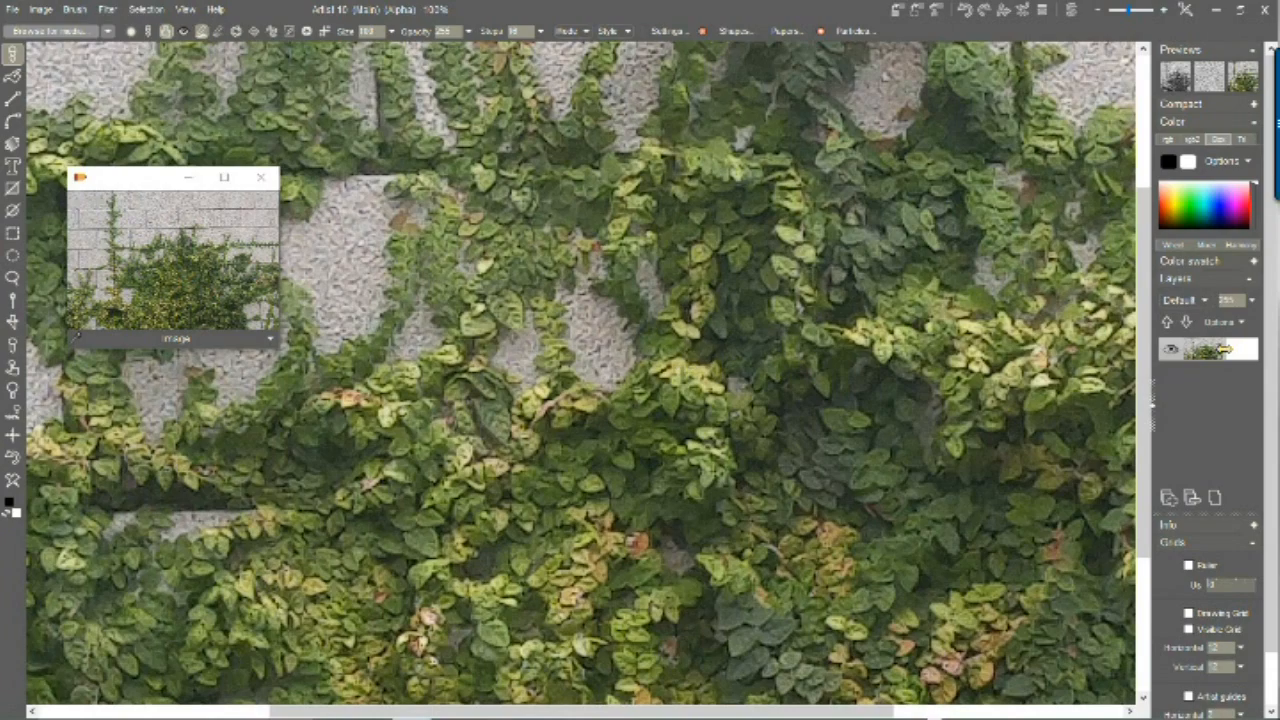
Step: Examine the vine climbing the block wall and its side branches up to the image's upper edge
left_click_drag(426, 179, 1006, 456)
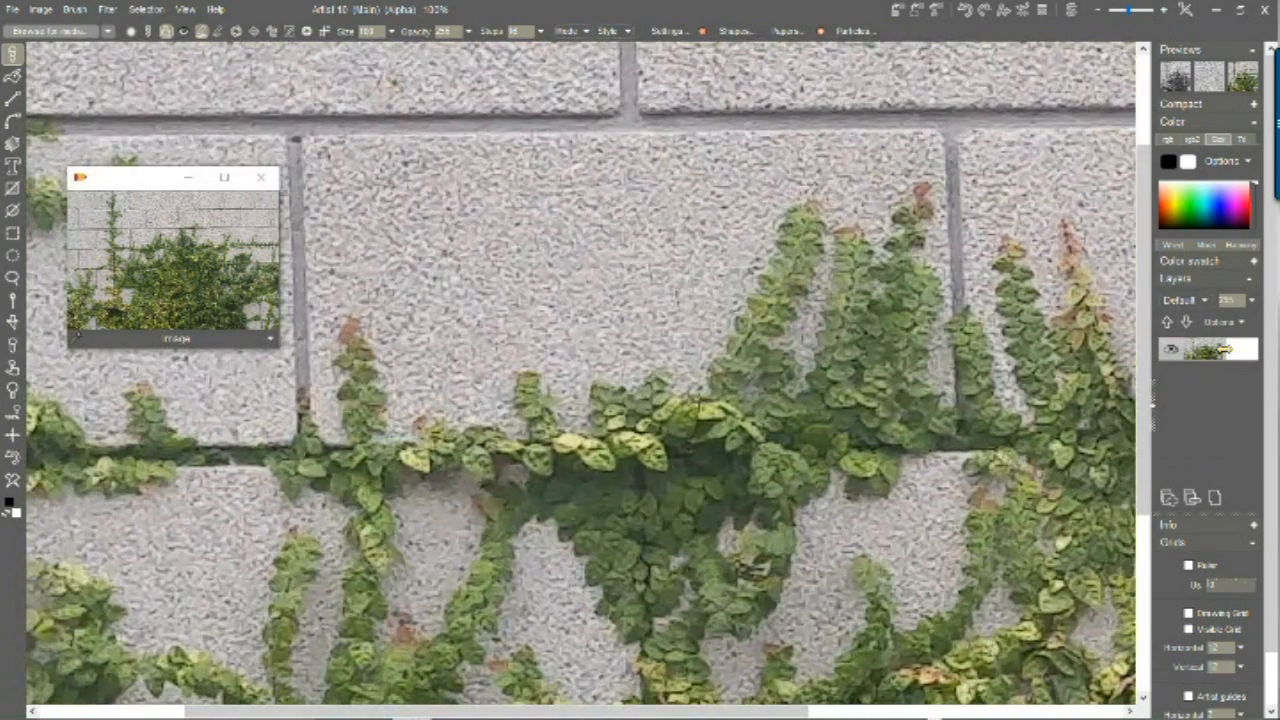
left_click_drag(411, 413, 784, 129)
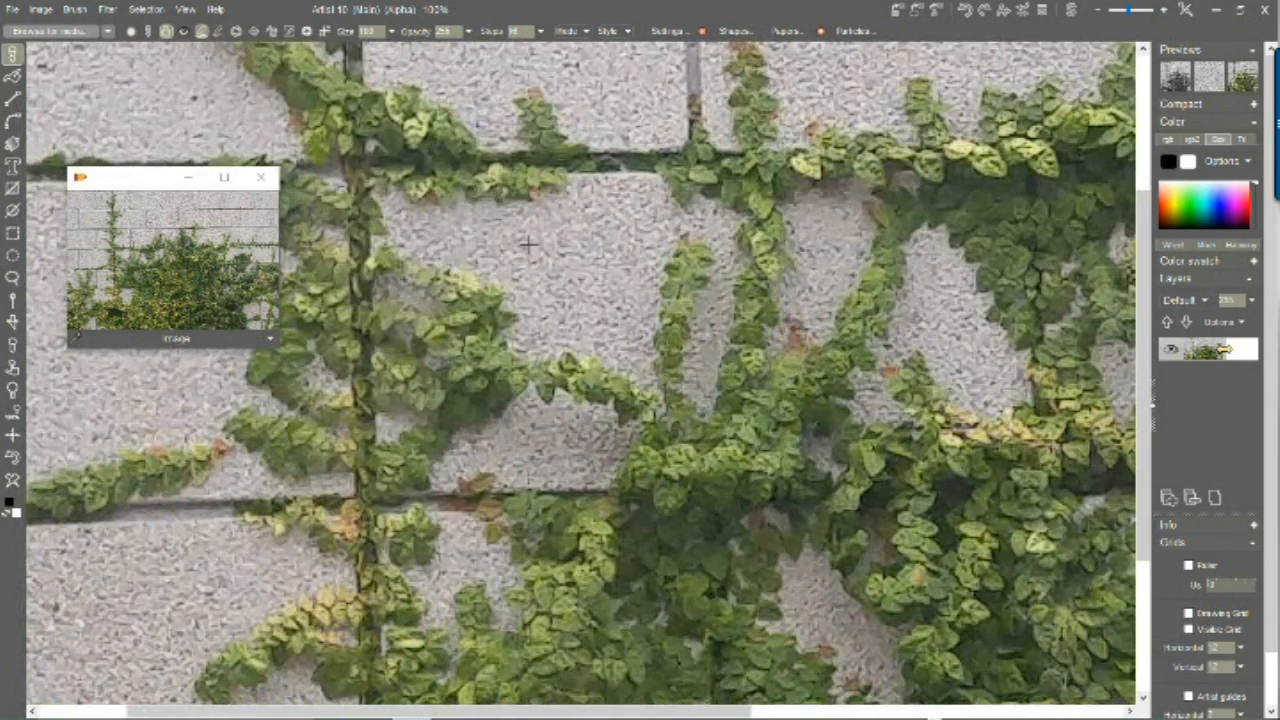
left_click_drag(470, 262, 888, 143)
left_click_drag(468, 383, 706, 526)
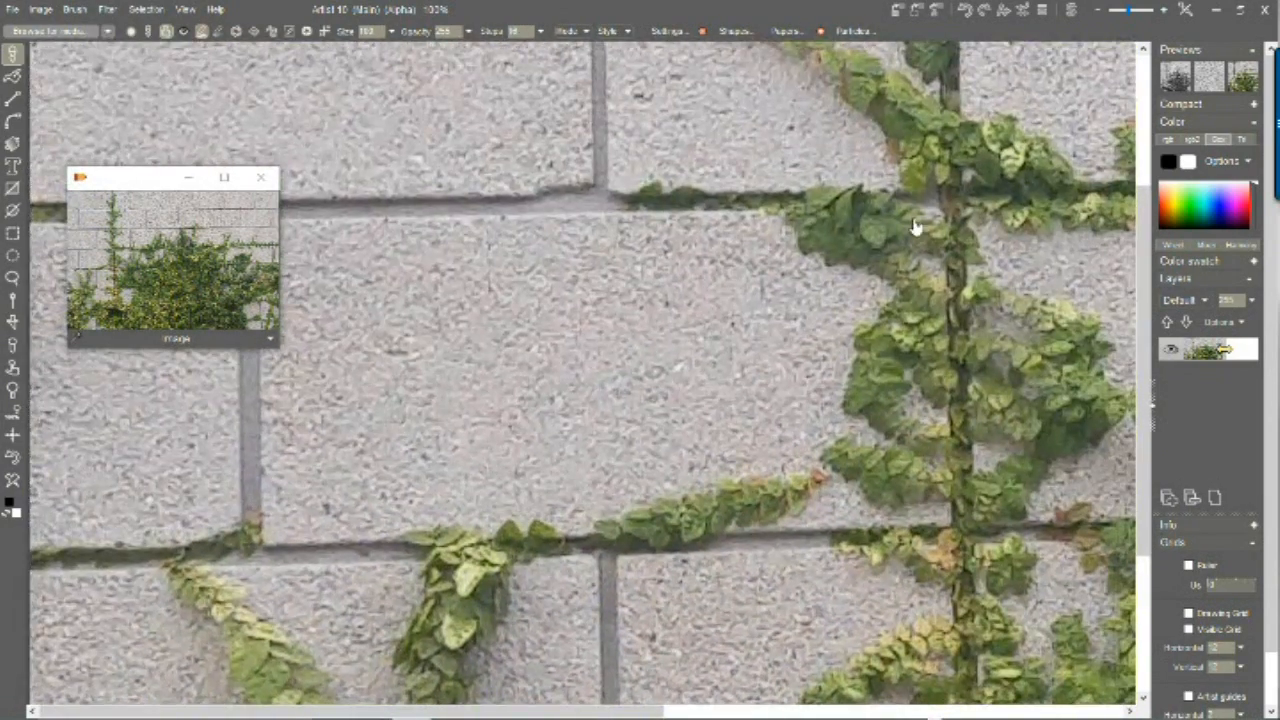
left_click_drag(920, 224, 727, 489)
left_click_drag(780, 228, 716, 536)
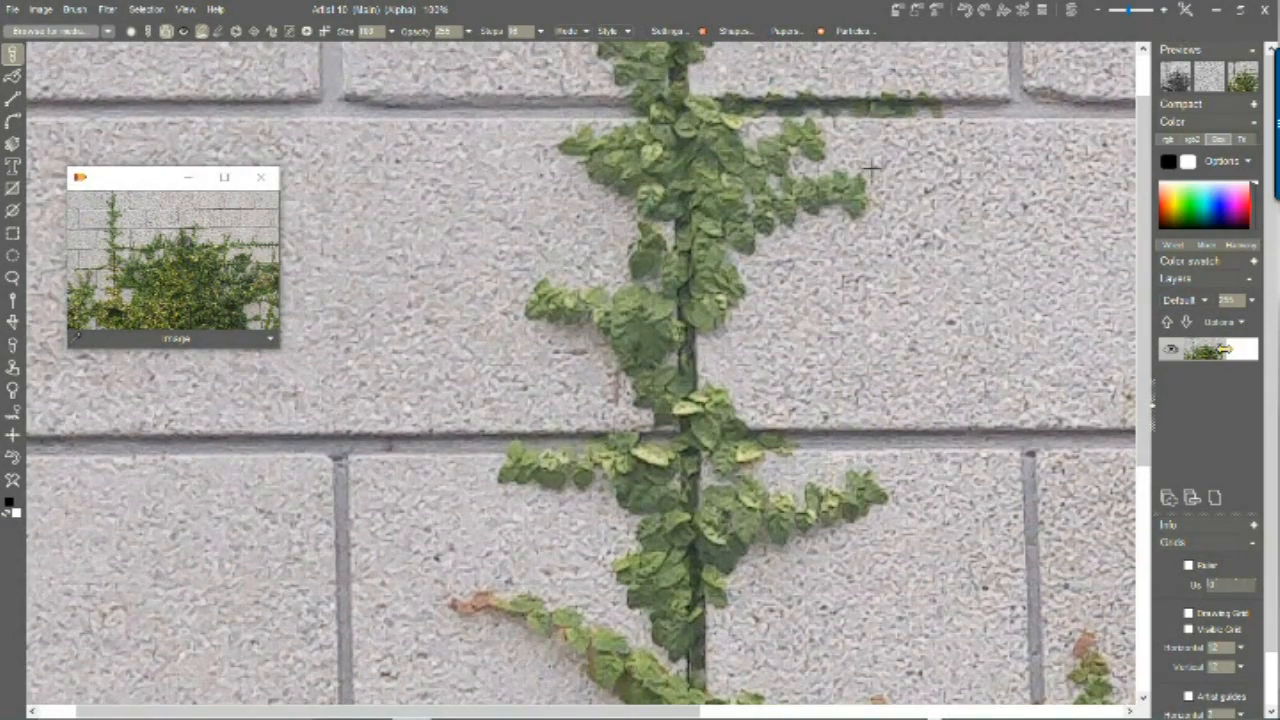
left_click_drag(724, 216, 671, 458)
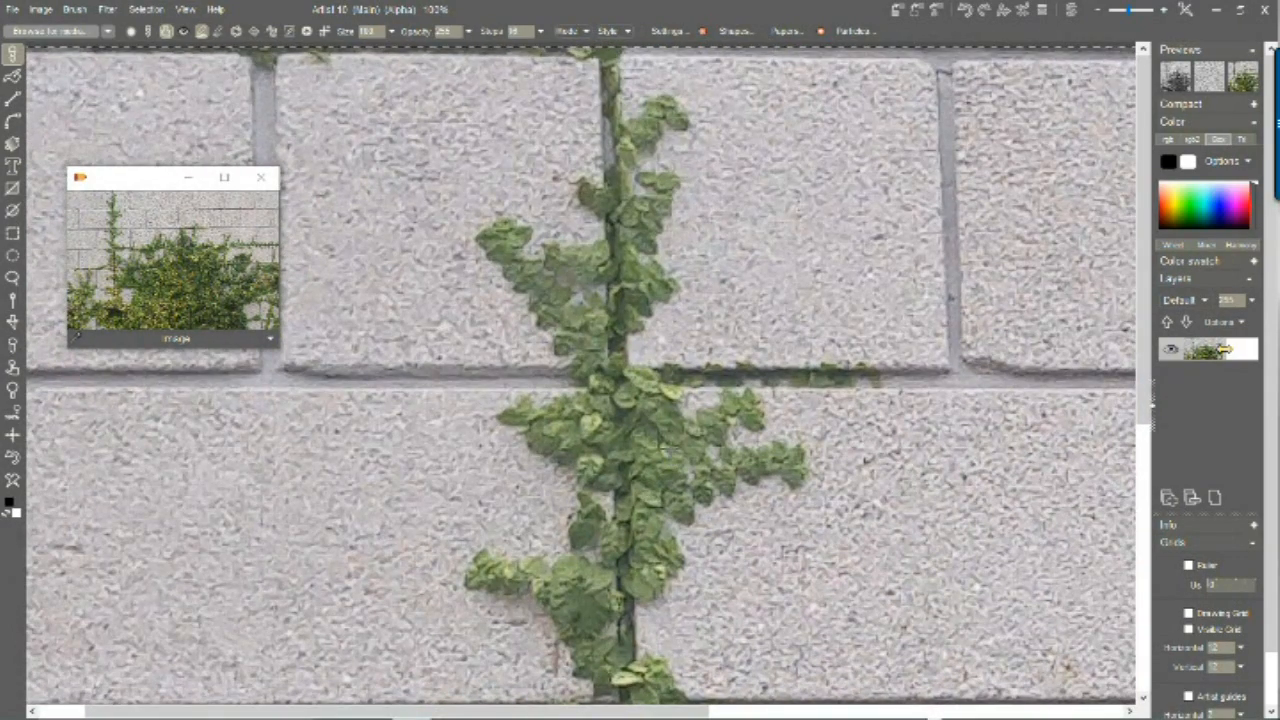
left_click_drag(660, 142, 652, 110)
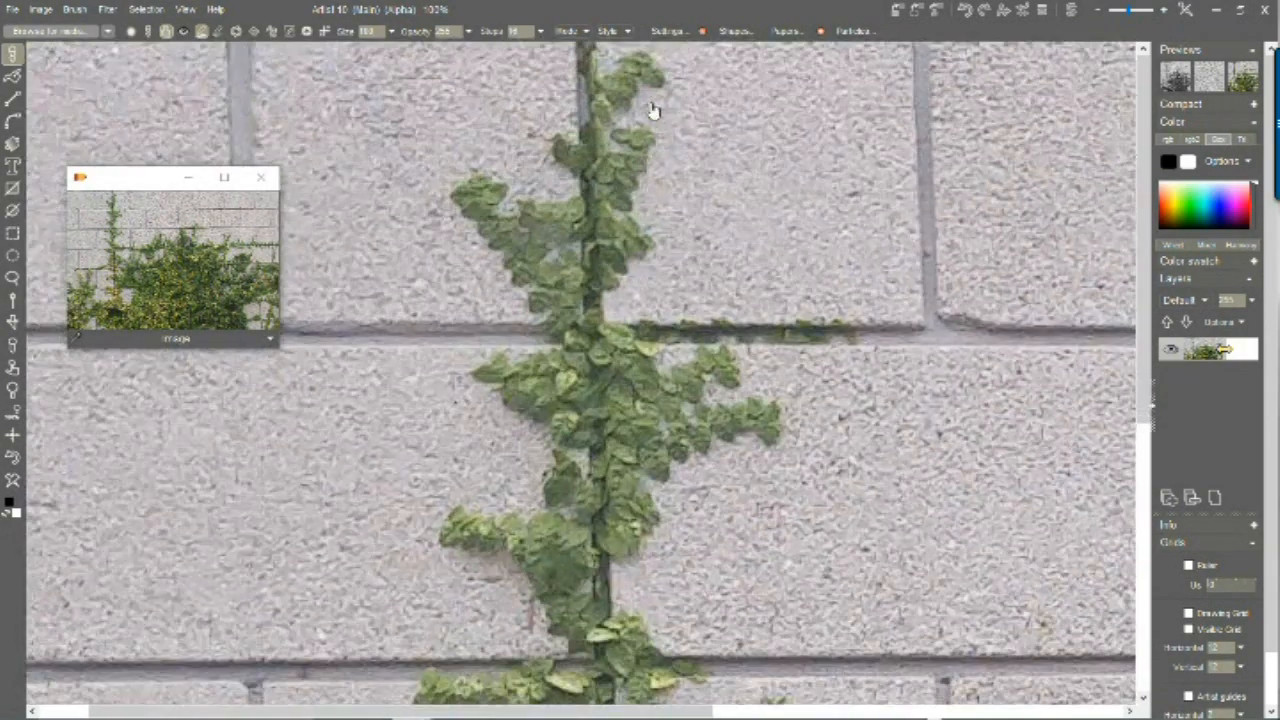
left_click_drag(664, 356, 632, 142)
left_click_drag(648, 427, 619, 211)
left_click_drag(699, 561, 667, 437)
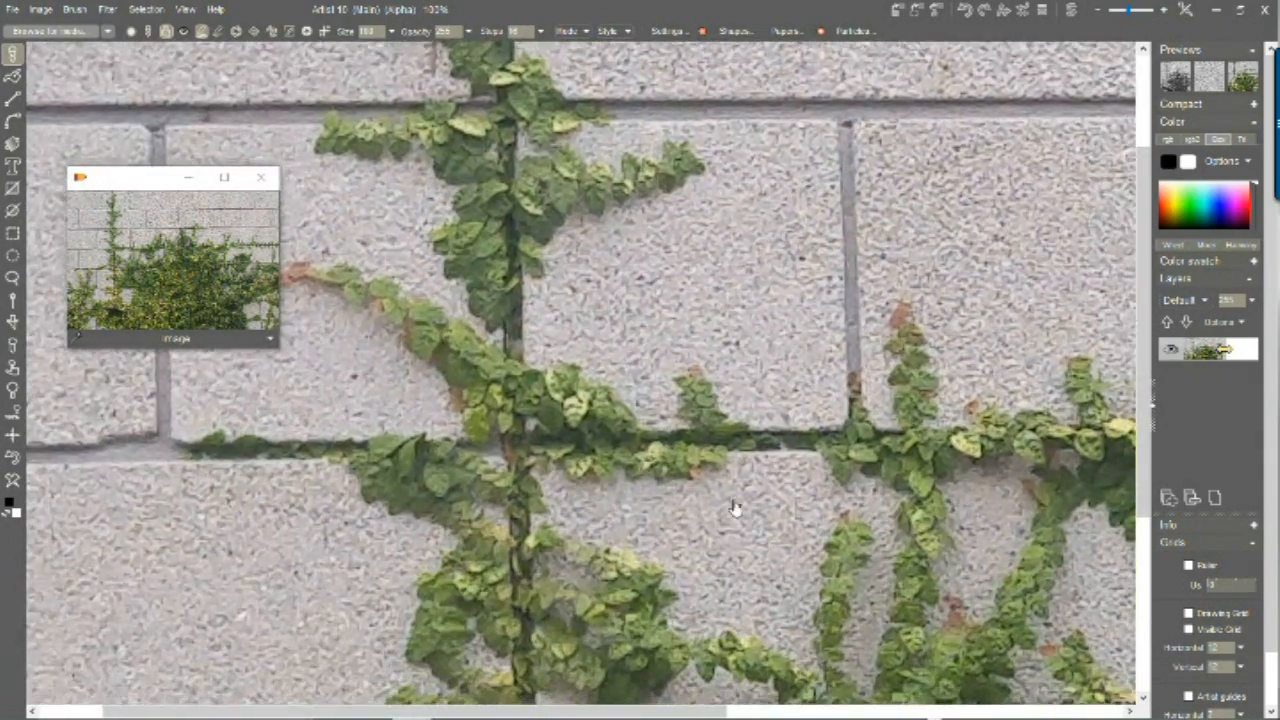
left_click_drag(742, 518, 547, 318)
left_click_drag(849, 529, 676, 432)
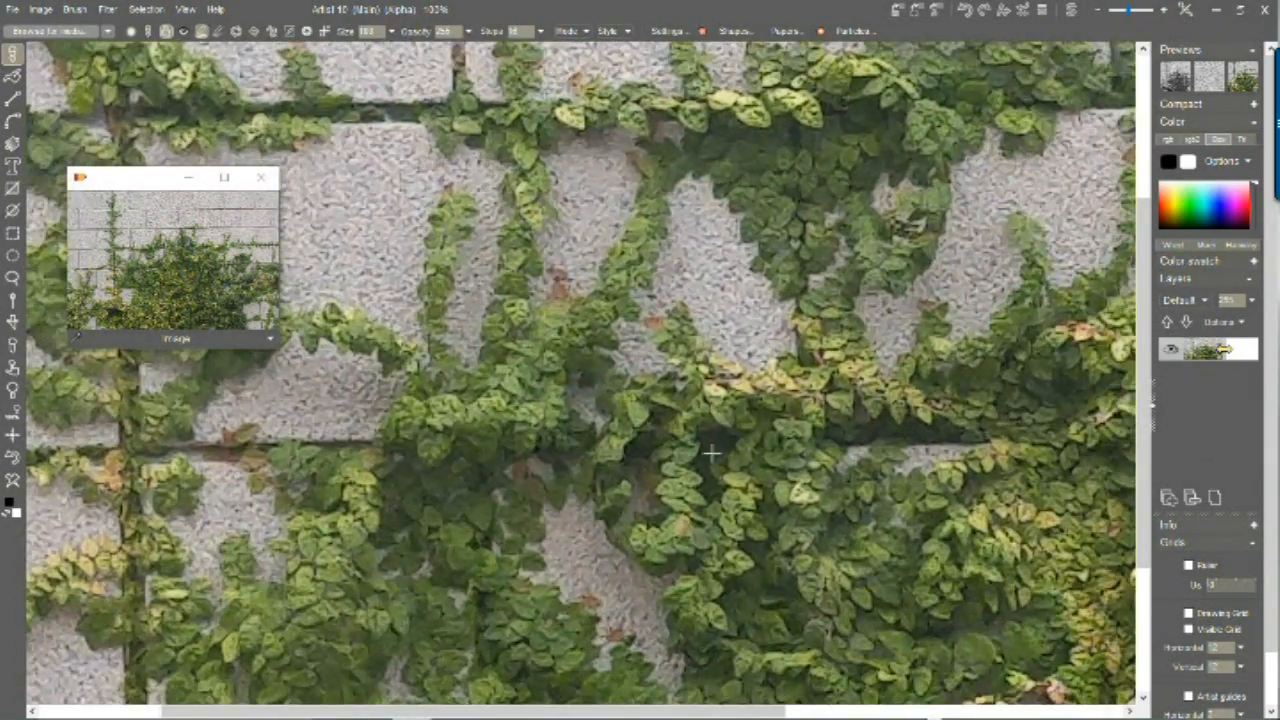
Step: Examine the dense foliage, bare stems and dark opening along the lower edge of the wall image
left_click_drag(931, 286, 570, 302)
left_click_drag(825, 454, 744, 198)
left_click_drag(690, 390, 1072, 157)
left_click_drag(535, 472, 783, 257)
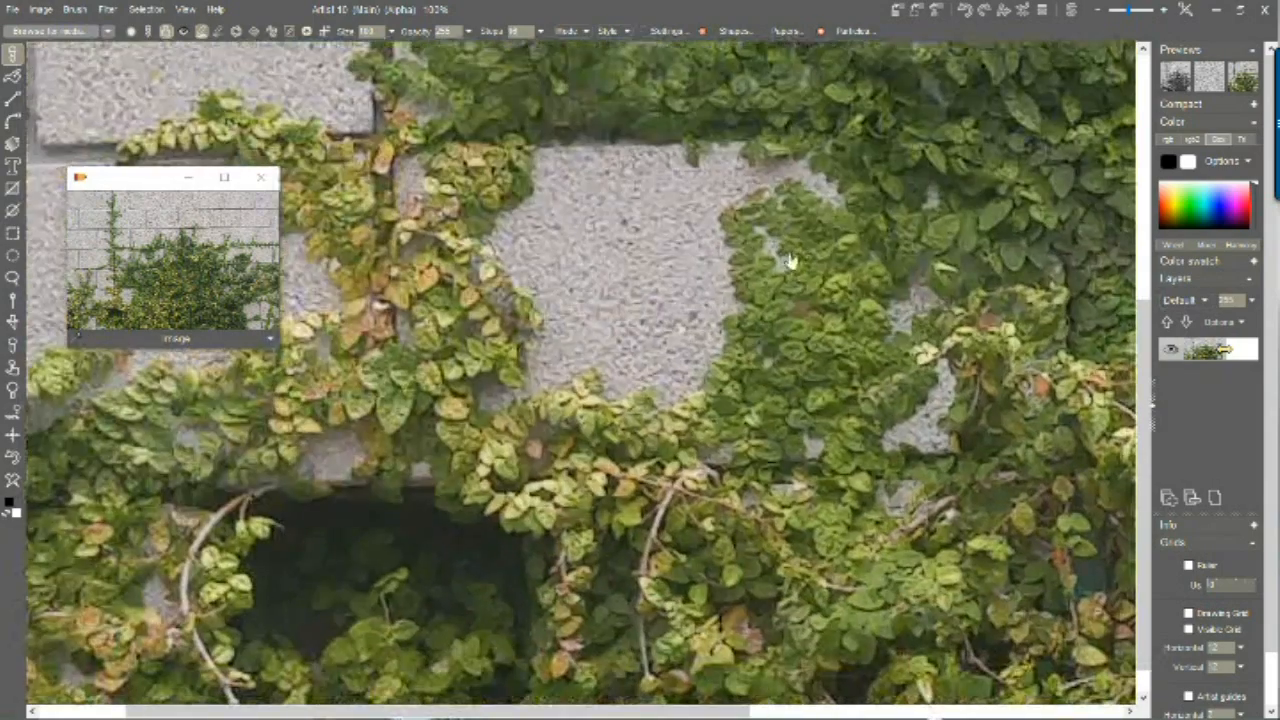
left_click_drag(540, 423, 615, 134)
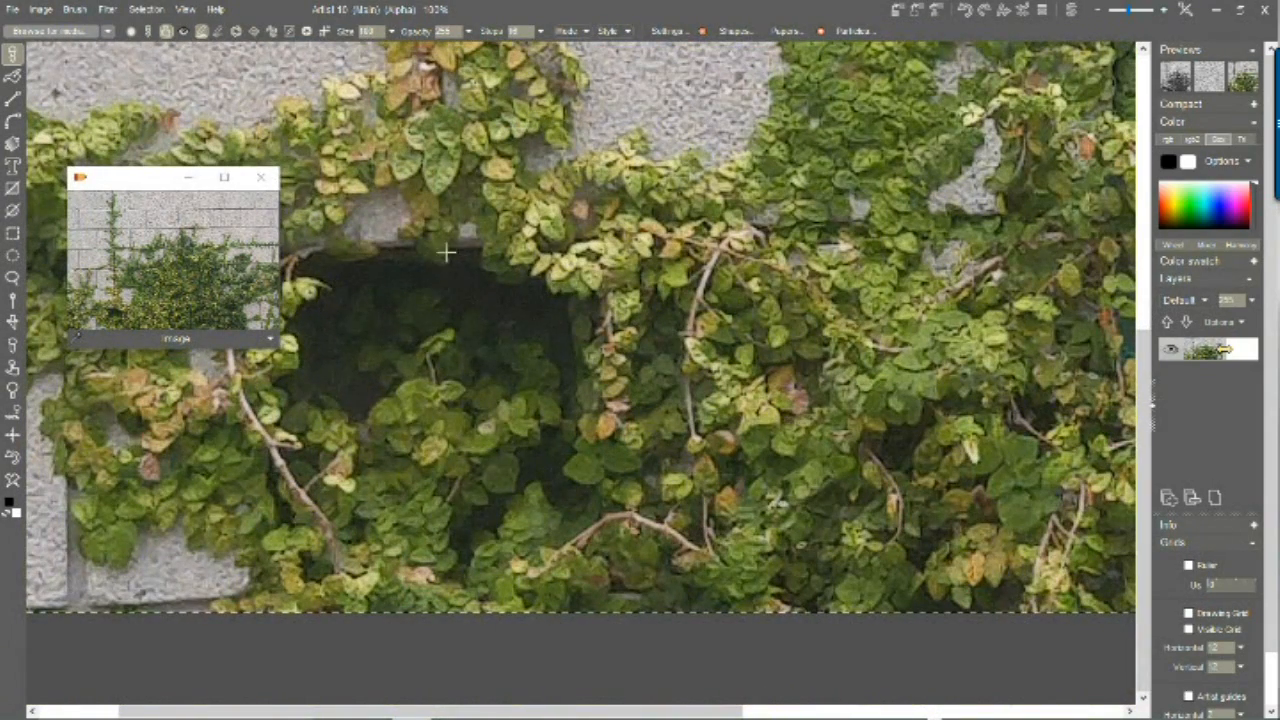
left_click_drag(520, 253, 597, 170)
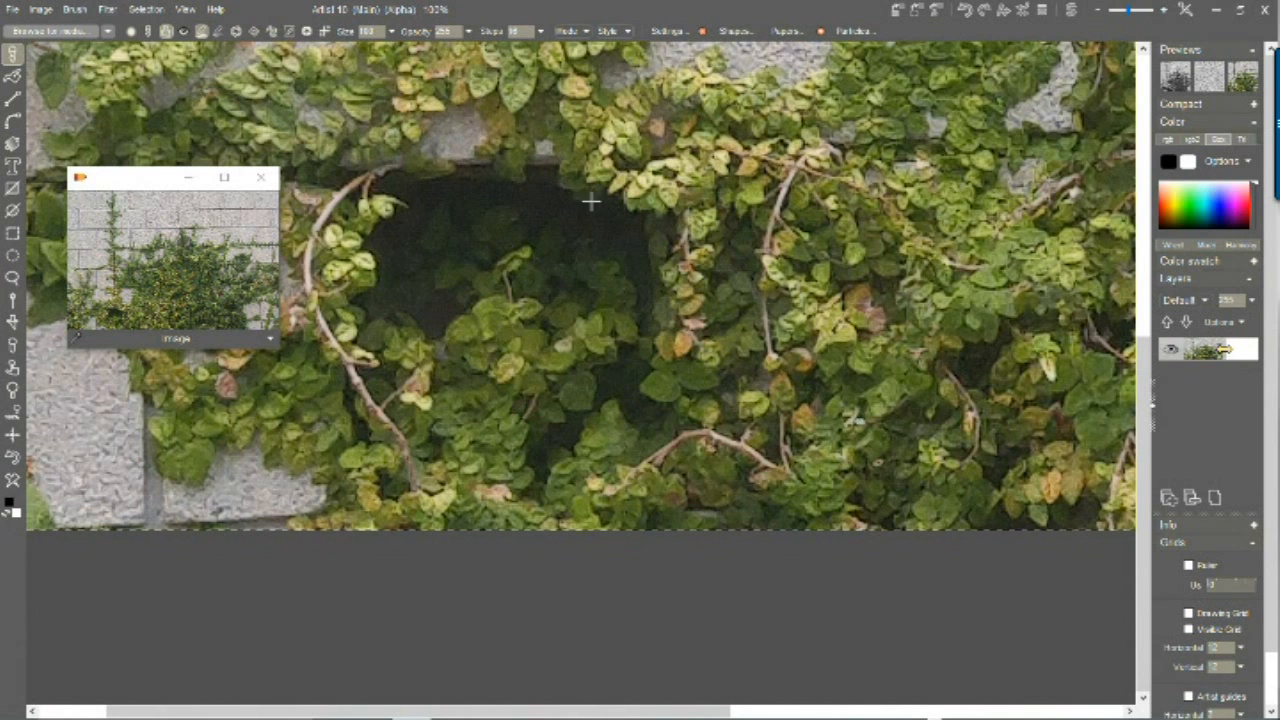
left_click_drag(830, 374, 524, 289)
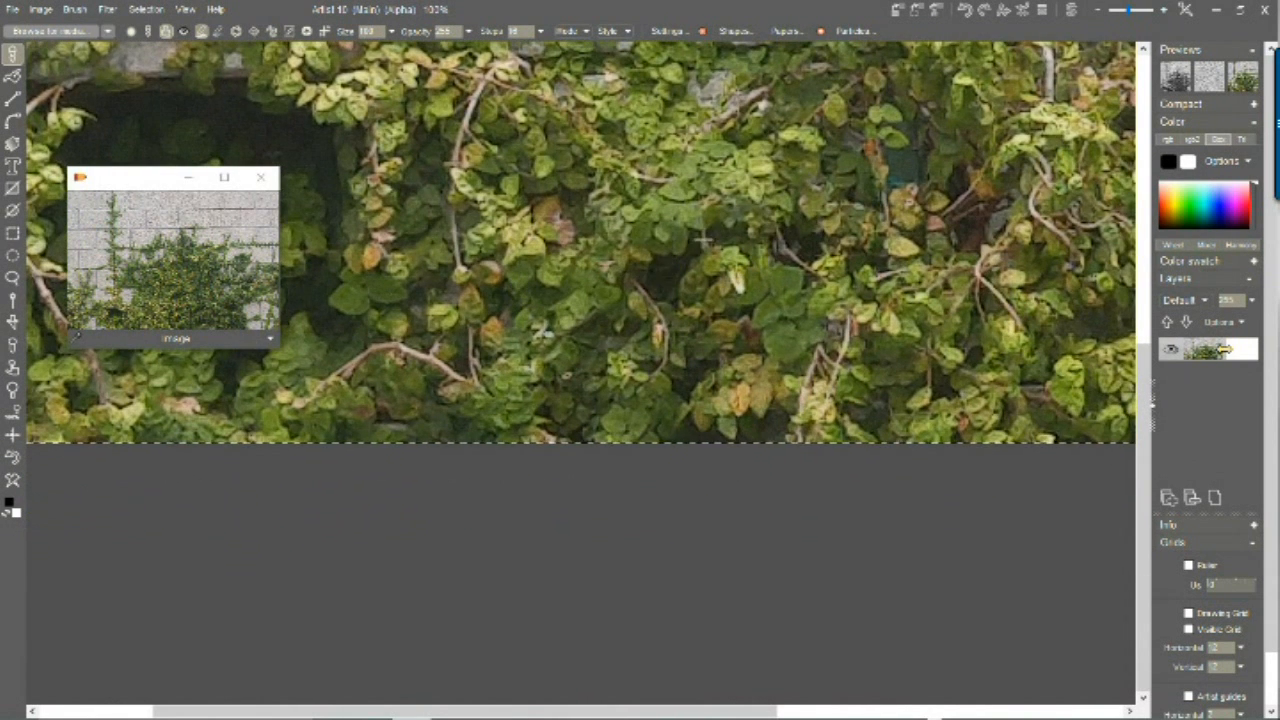
left_click_drag(691, 237, 595, 281)
scroll(595, 279, "up", 2)
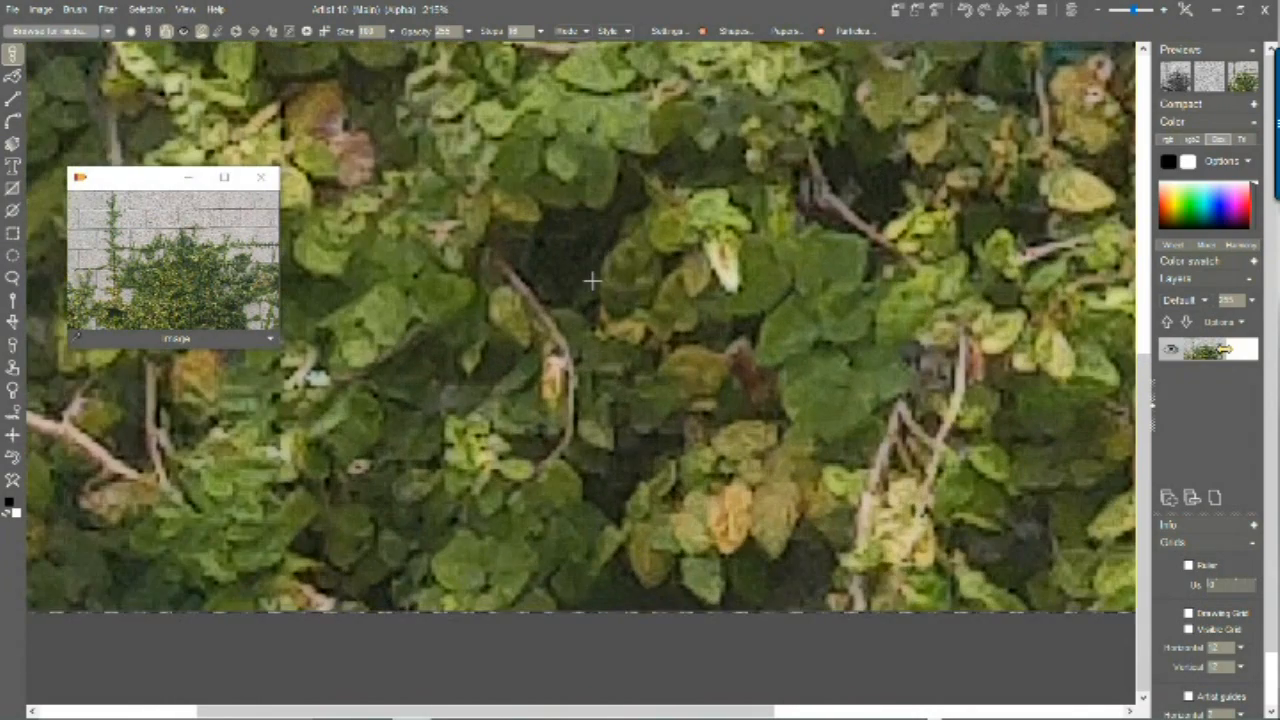
scroll(628, 255, "down", 2)
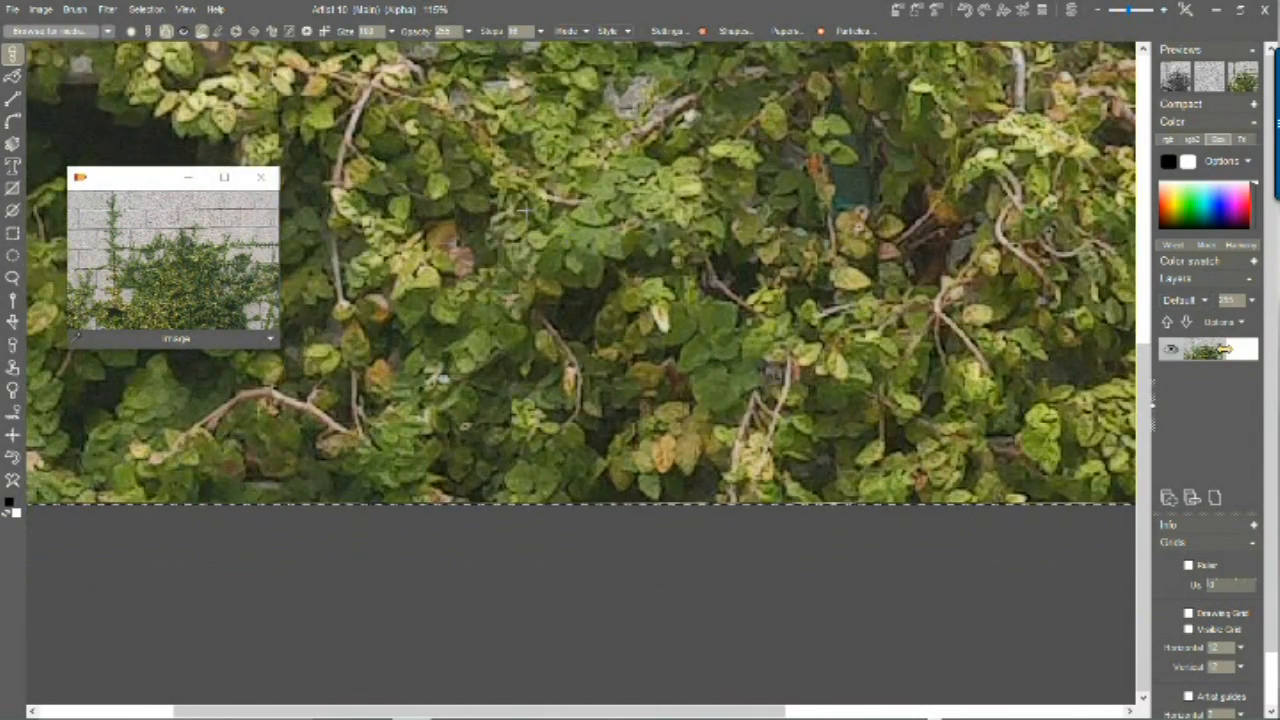
scroll(697, 216, "up", 2)
left_click_drag(697, 216, 665, 313)
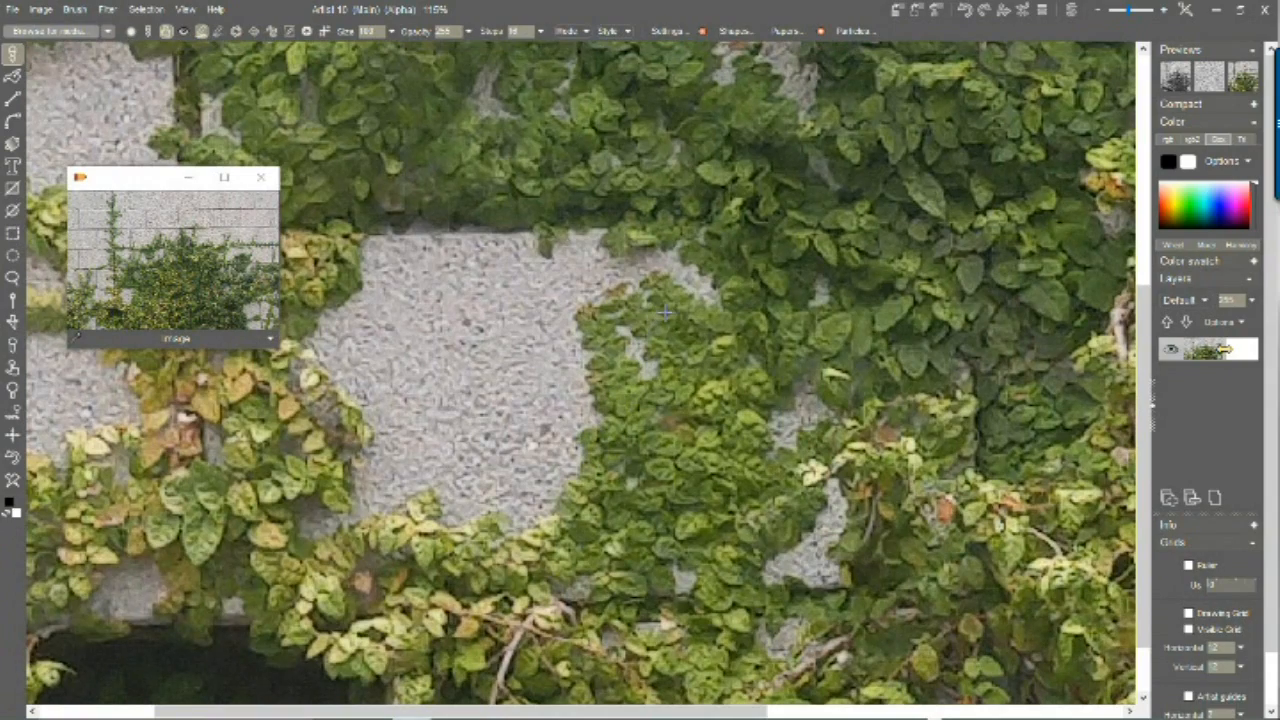
Step: Inspect the separate ivy shoots and their reddish tips growing up the bare blocks in the upper wall area
left_click_drag(679, 150, 726, 445)
left_click_drag(527, 169, 715, 460)
left_click_drag(534, 229, 546, 457)
left_click_drag(555, 284, 615, 400)
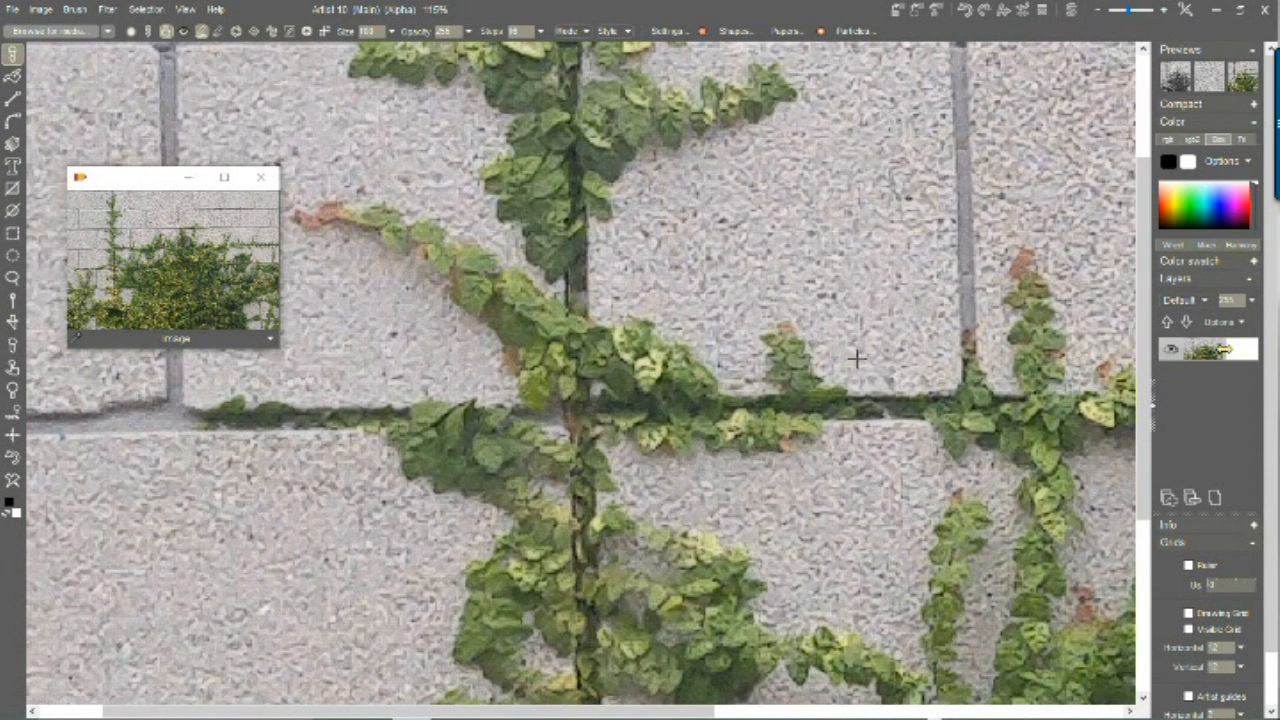
left_click_drag(994, 330, 549, 325)
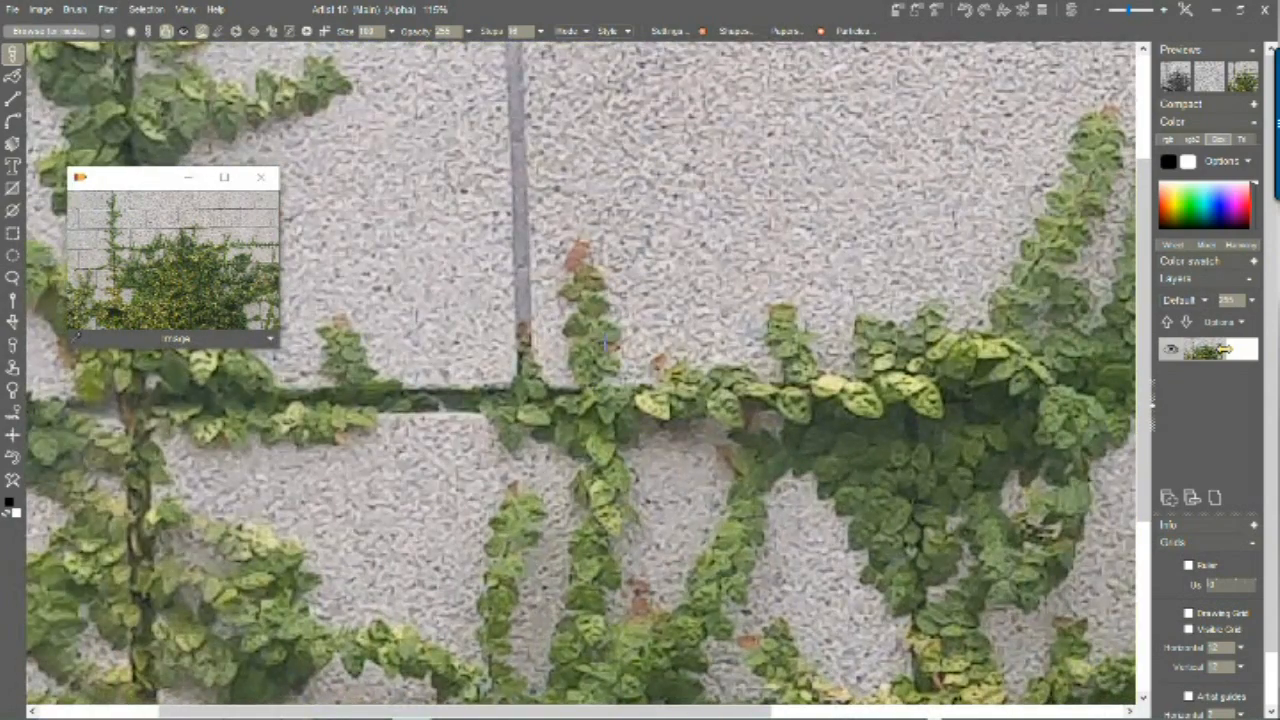
scroll(604, 339, "up", 2)
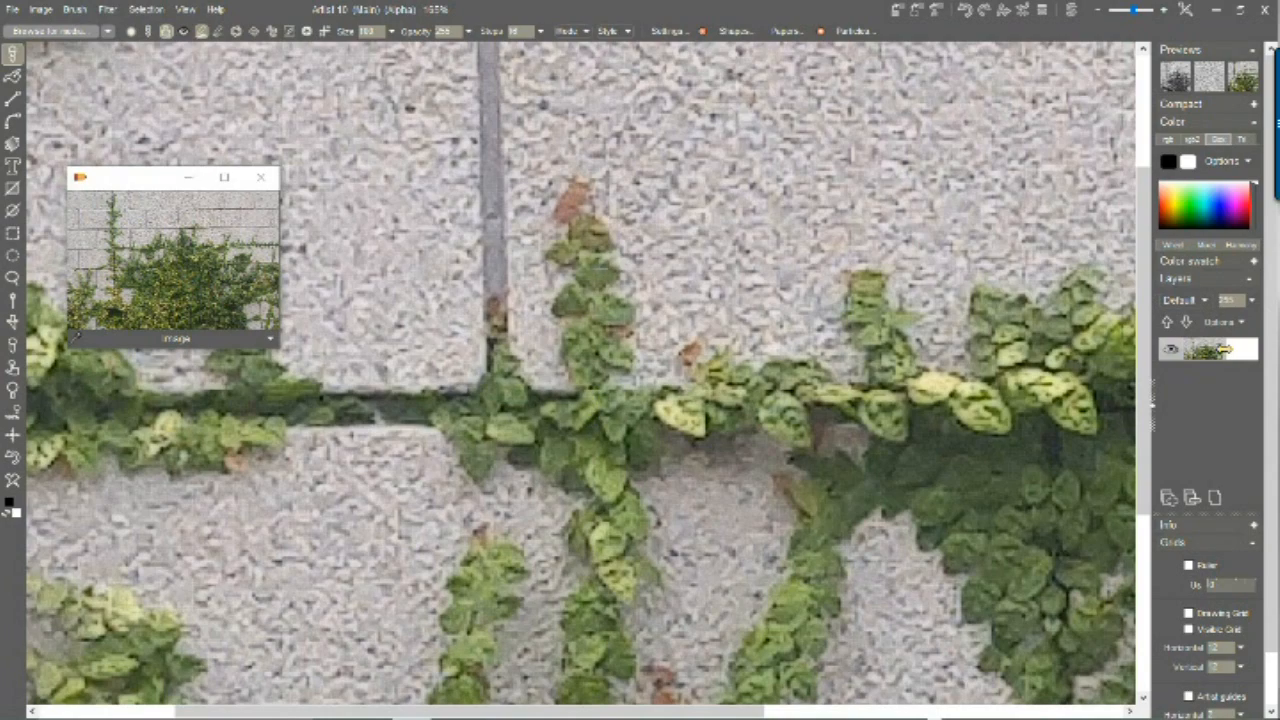
scroll(416, 530, "down", 5)
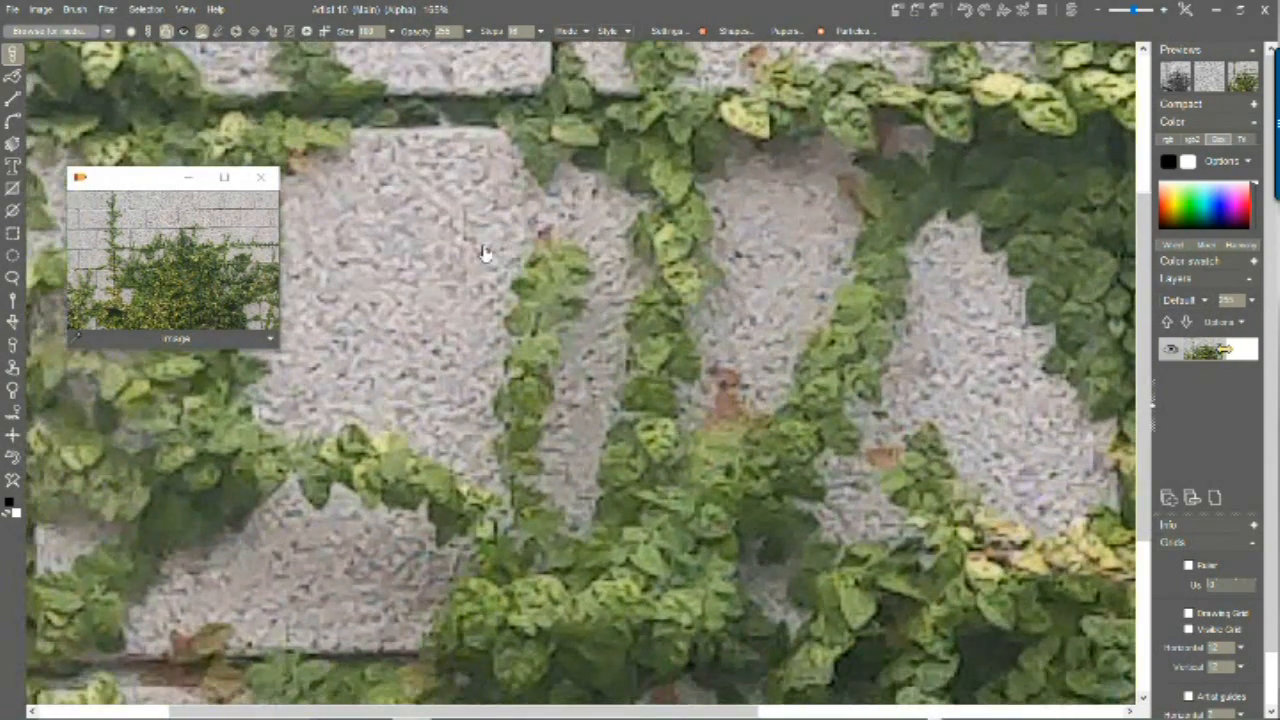
left_click_drag(722, 357, 422, 536)
left_click_drag(788, 296, 449, 447)
left_click_drag(672, 310, 465, 526)
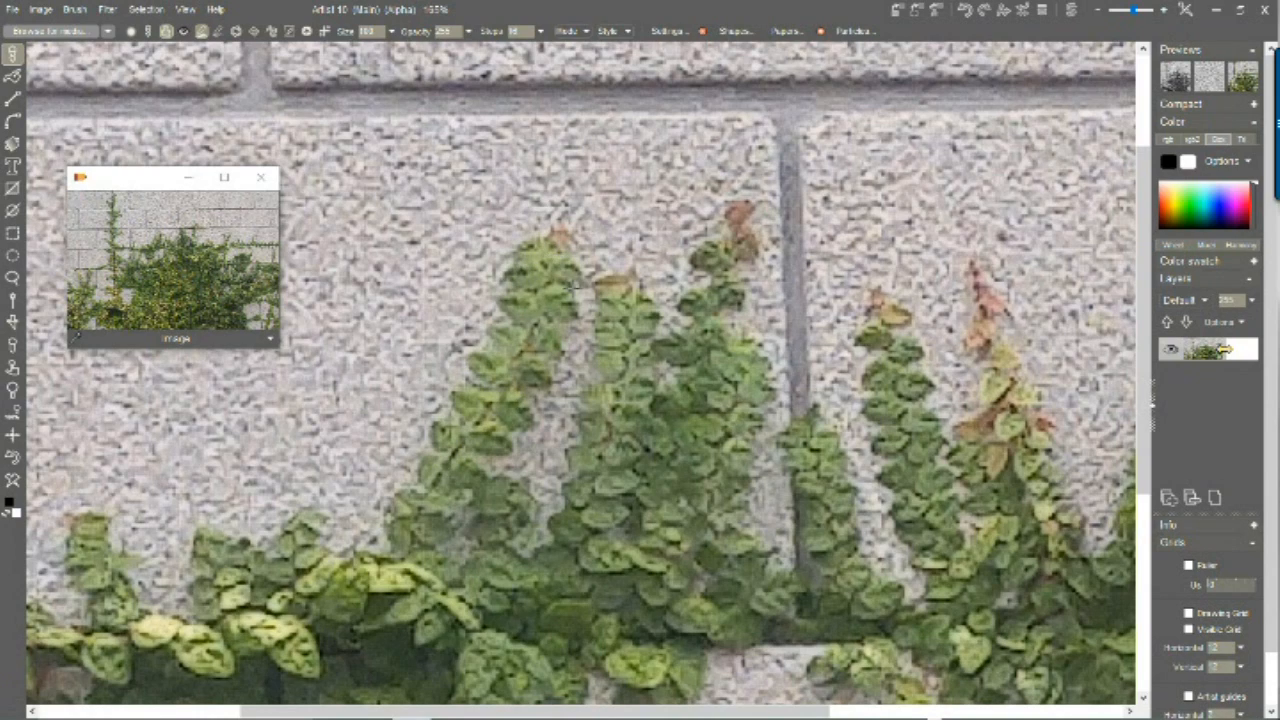
left_click_drag(1043, 400, 588, 474)
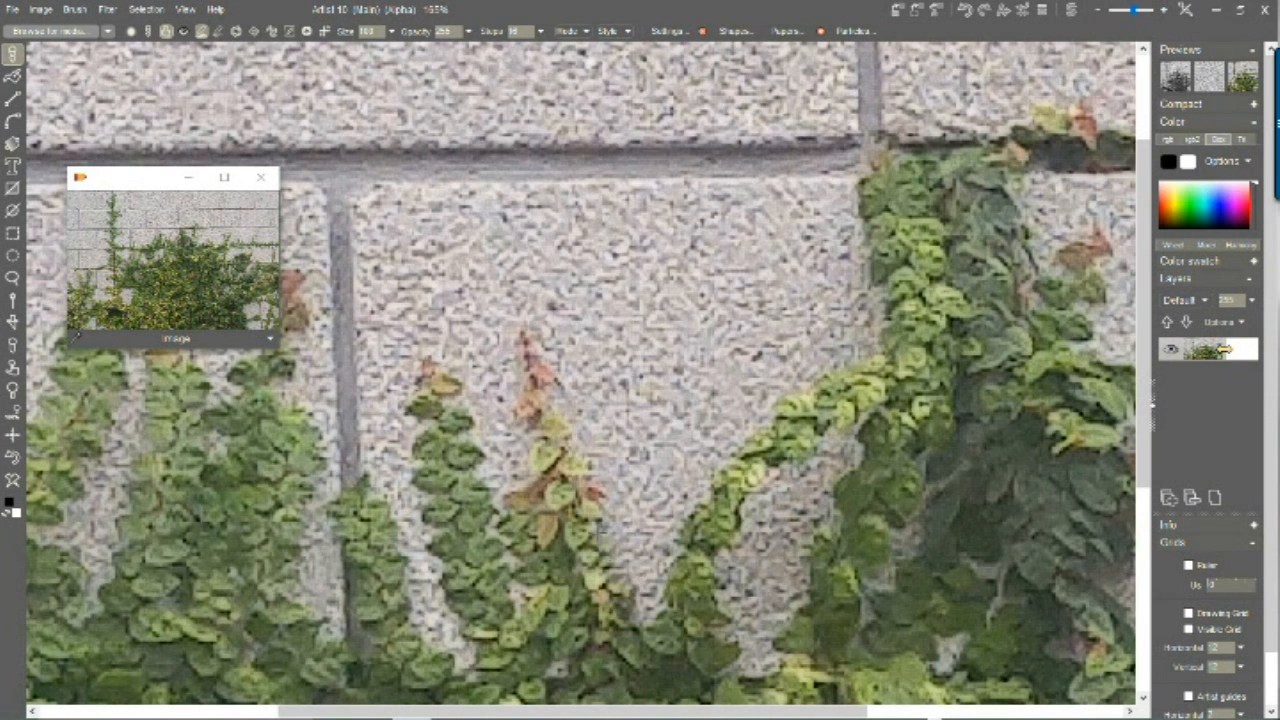
left_click_drag(645, 350, 830, 345)
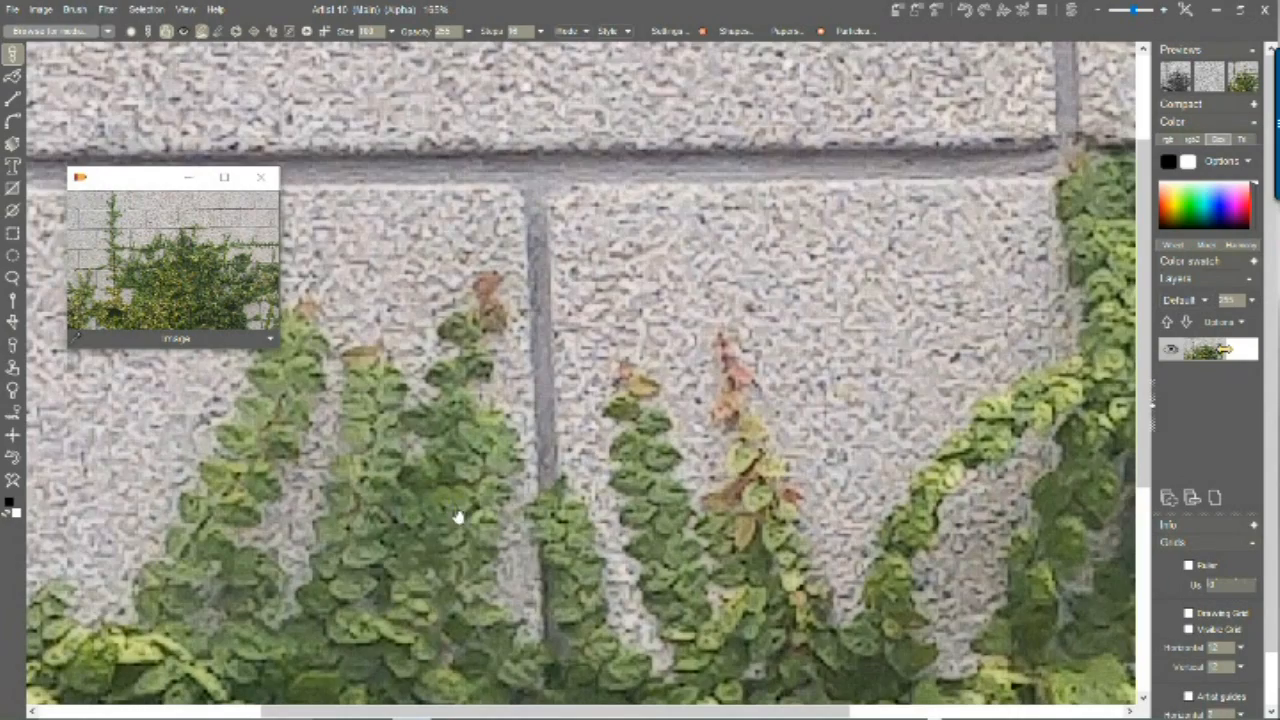
Step: Outline a single large light-green leaf beside the bare wall patches with a freehand lasso selection
left_click_drag(457, 517, 449, 266)
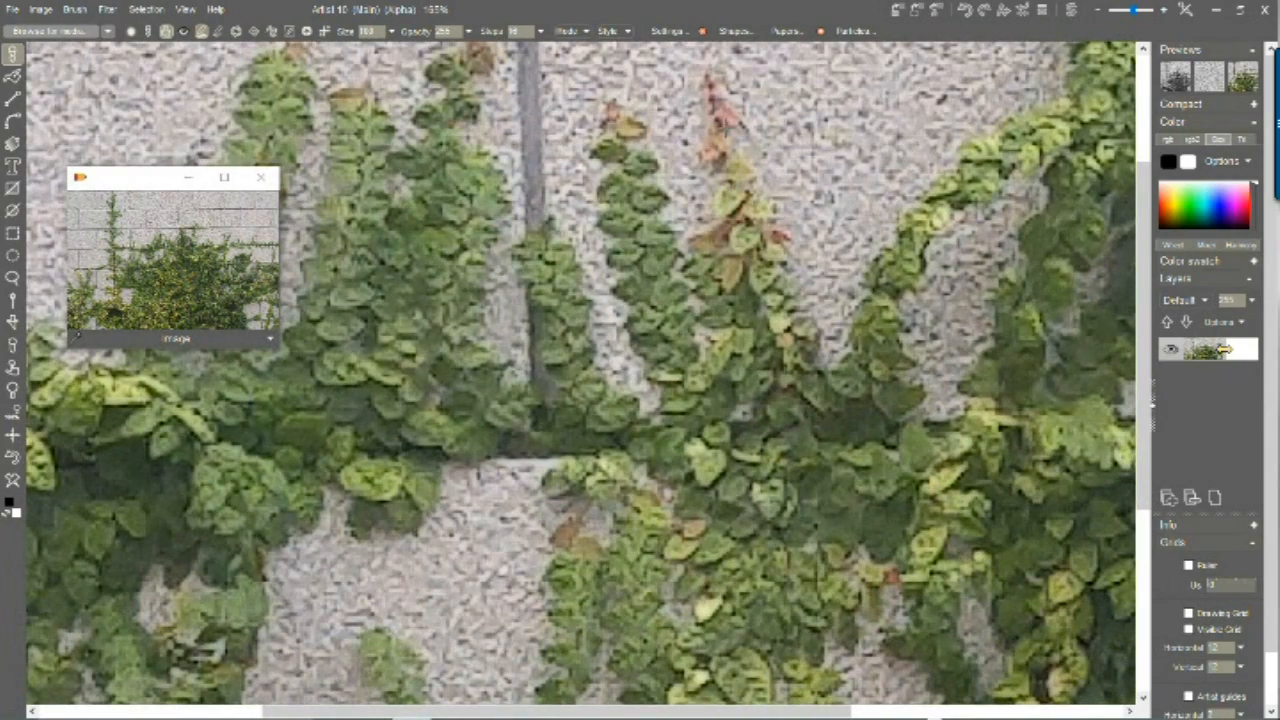
left_click_drag(668, 530, 628, 303)
left_click_drag(681, 488, 509, 409)
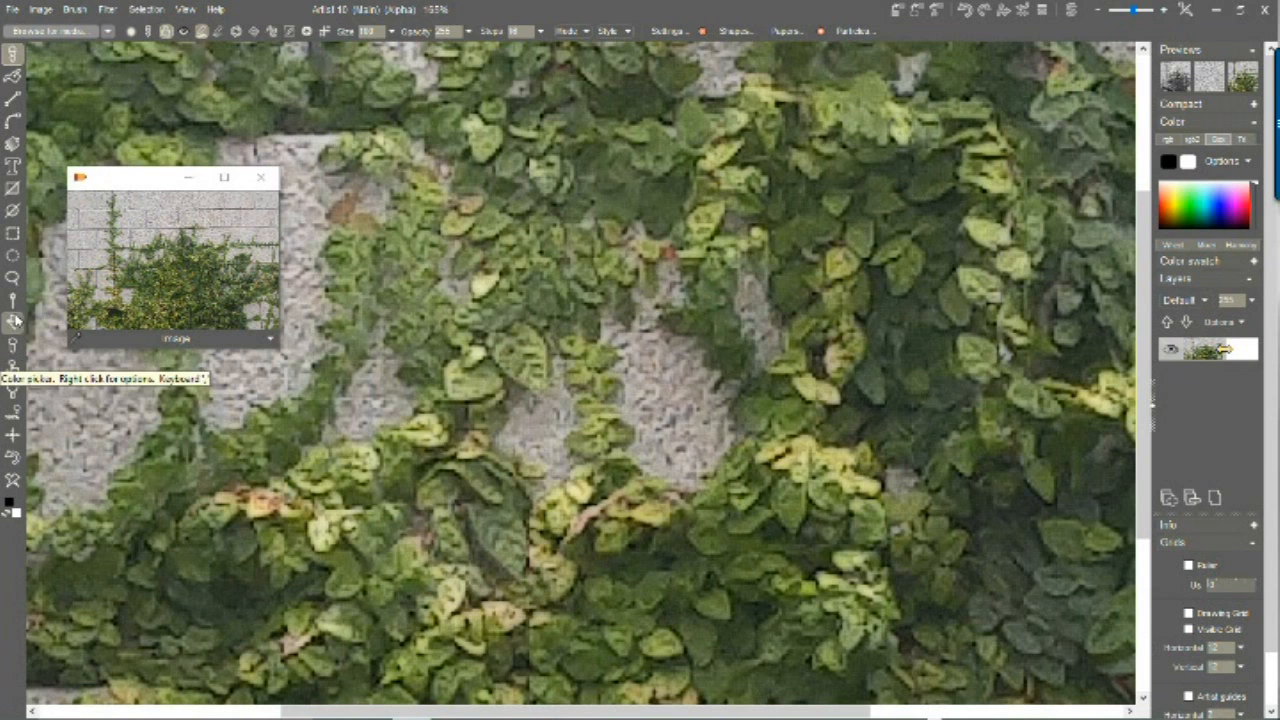
left_click(12, 277)
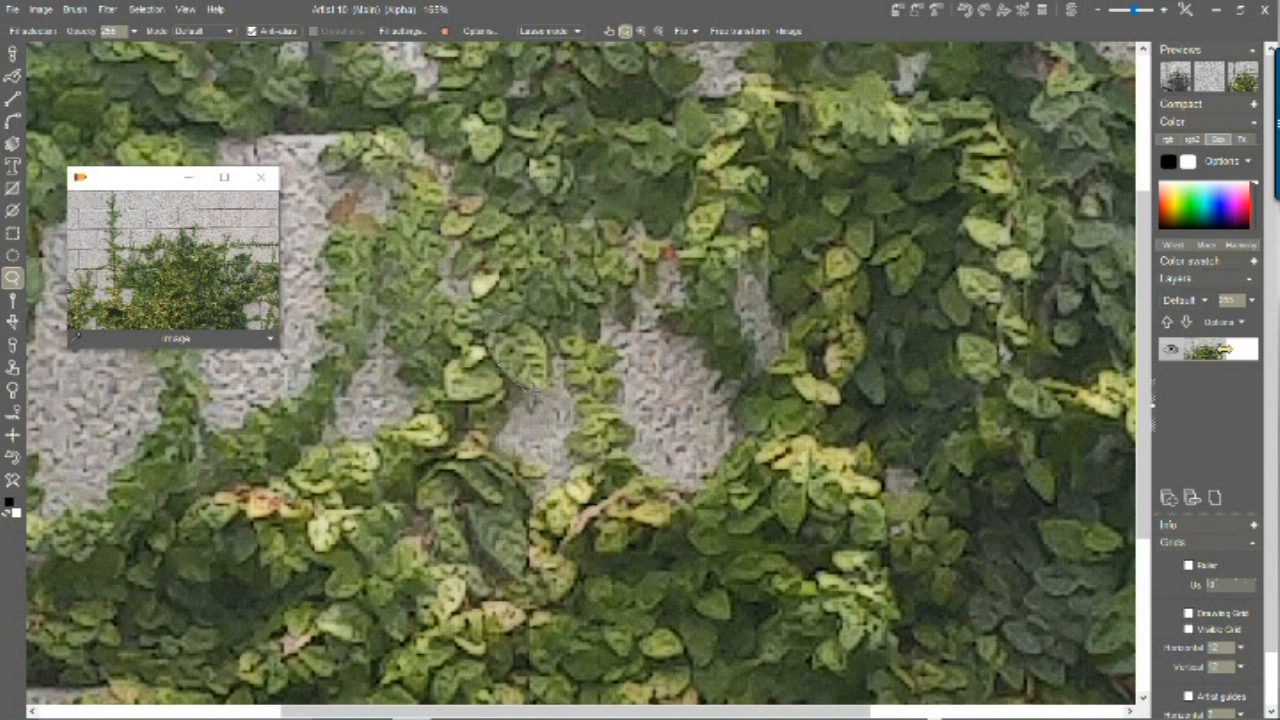
left_click(503, 321)
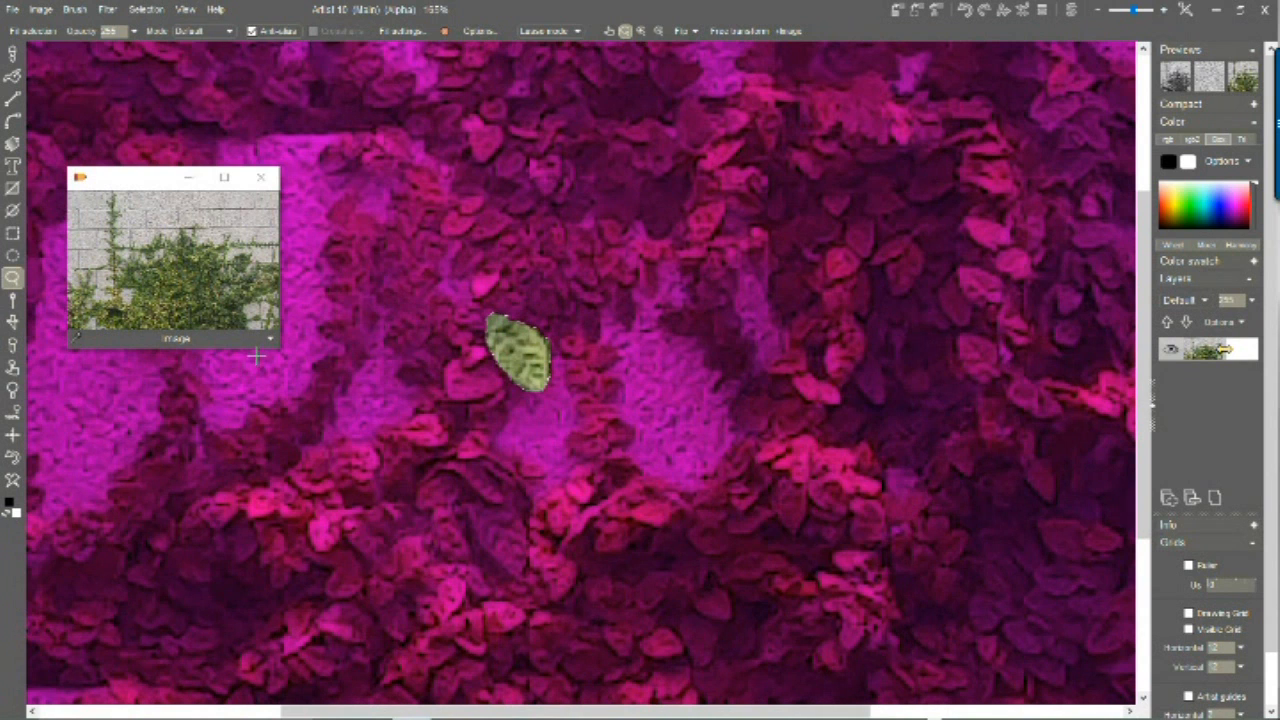
Step: Choose the Hard 50 paint-on-alpha brush and paint an extra patch into the selection beside the leaf
scroll(441, 341, "up", 1)
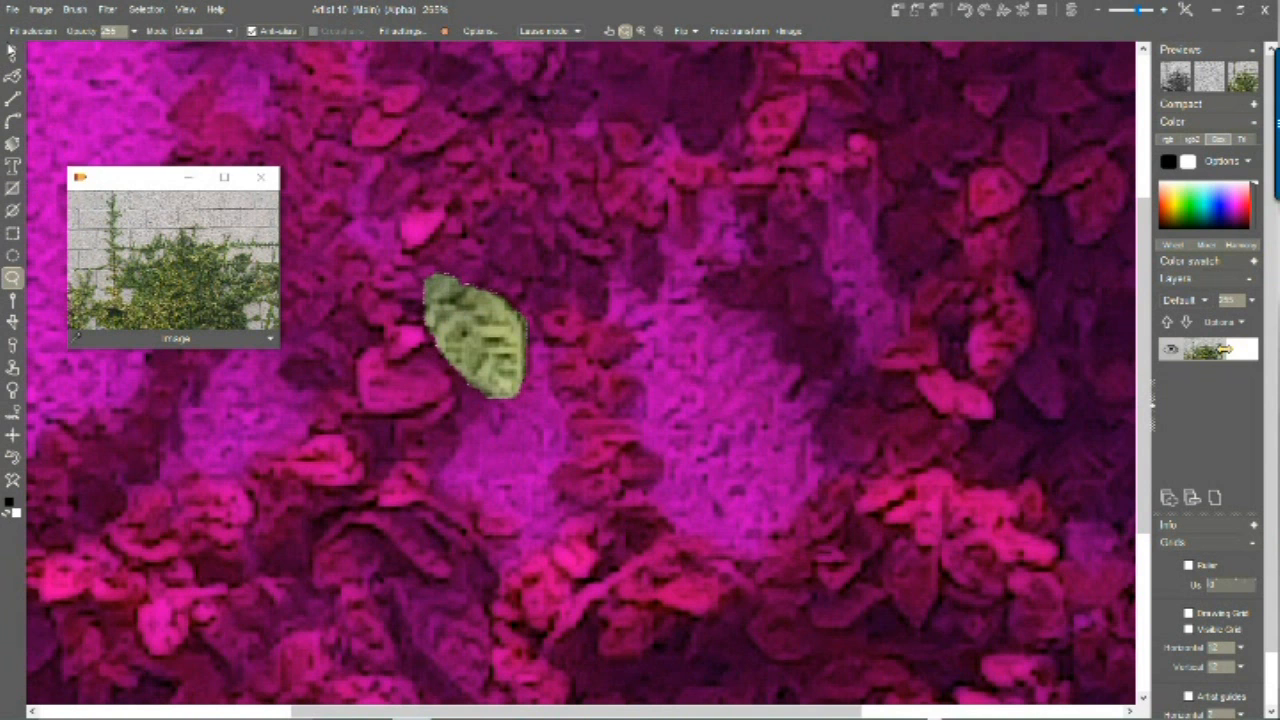
left_click(17, 59)
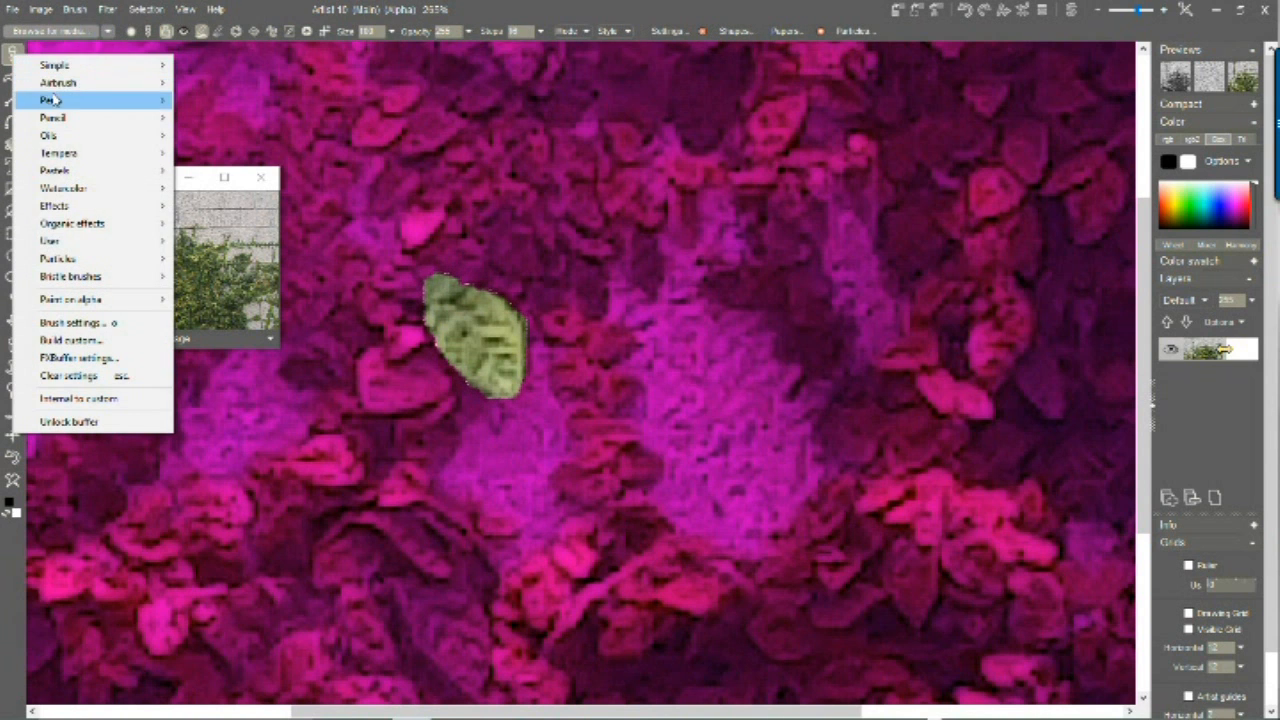
mouse_move(105, 302)
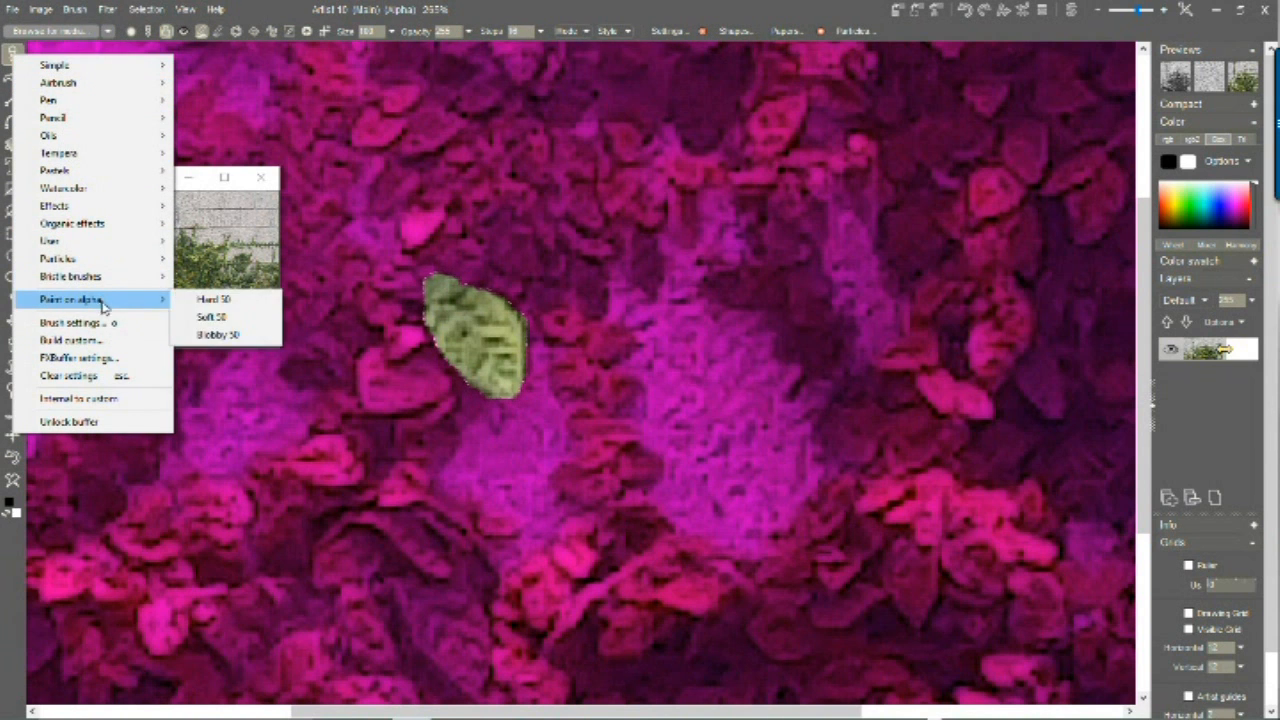
left_click(212, 299)
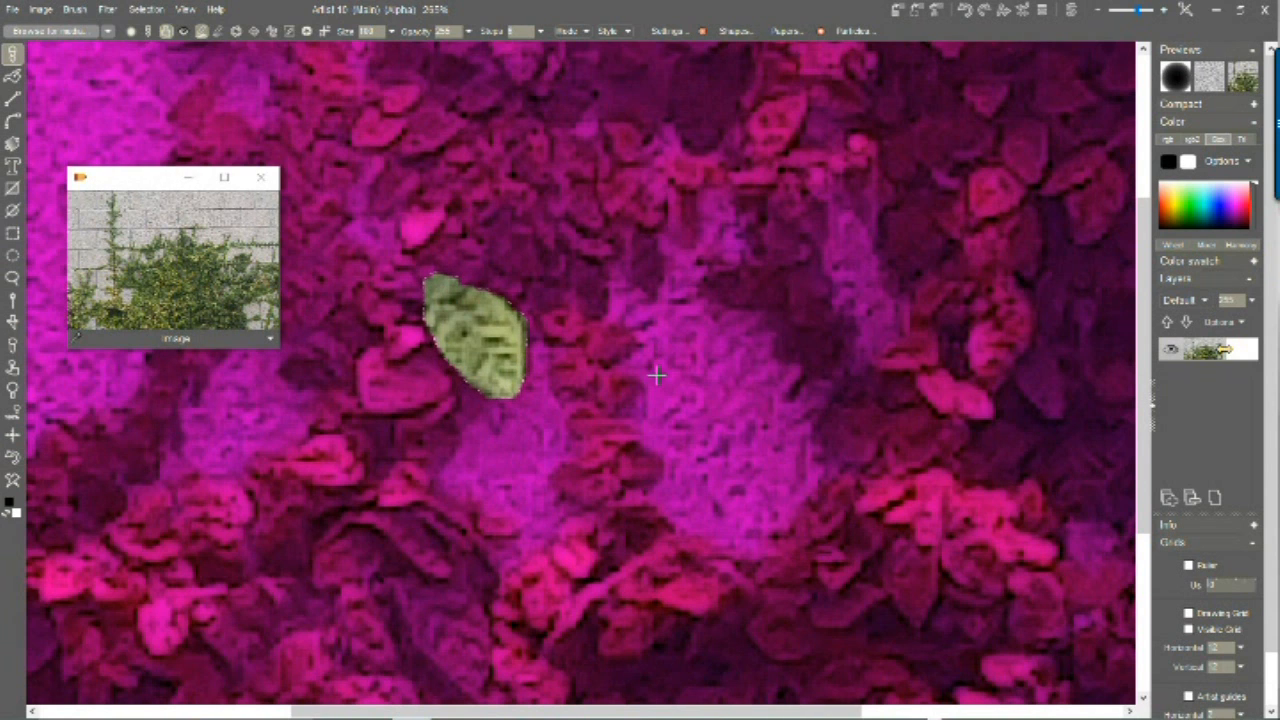
left_click(618, 348)
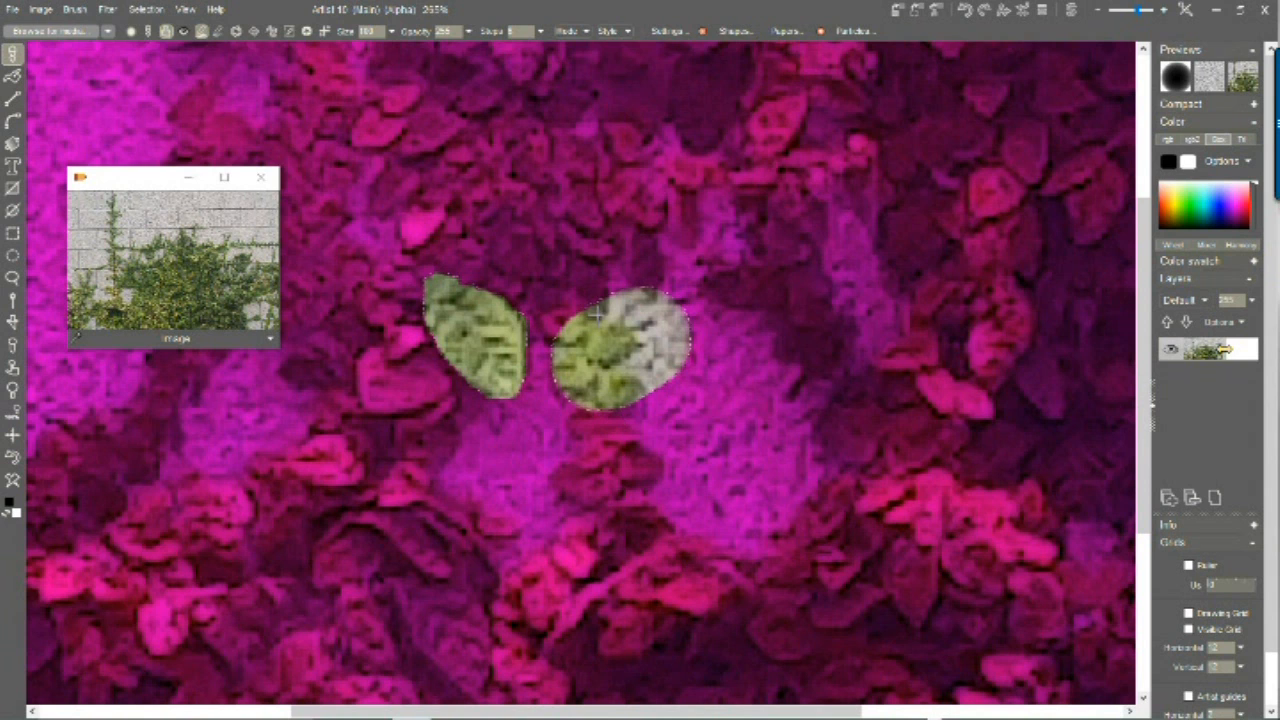
Step: Erase the extra patch from the alpha selection and trim the selection along the leaf's right edge
mouse_move(662, 307)
left_mouse_down()
mouse_move(677, 350)
mouse_move(628, 337)
mouse_move(620, 295)
mouse_move(599, 341)
mouse_move(592, 369)
mouse_move(629, 386)
left_mouse_up()
left_click_drag(571, 325, 569, 334)
mouse_move(566, 236)
left_mouse_down()
mouse_move(554, 263)
mouse_move(572, 322)
left_mouse_up()
left_click_drag(585, 393, 577, 356)
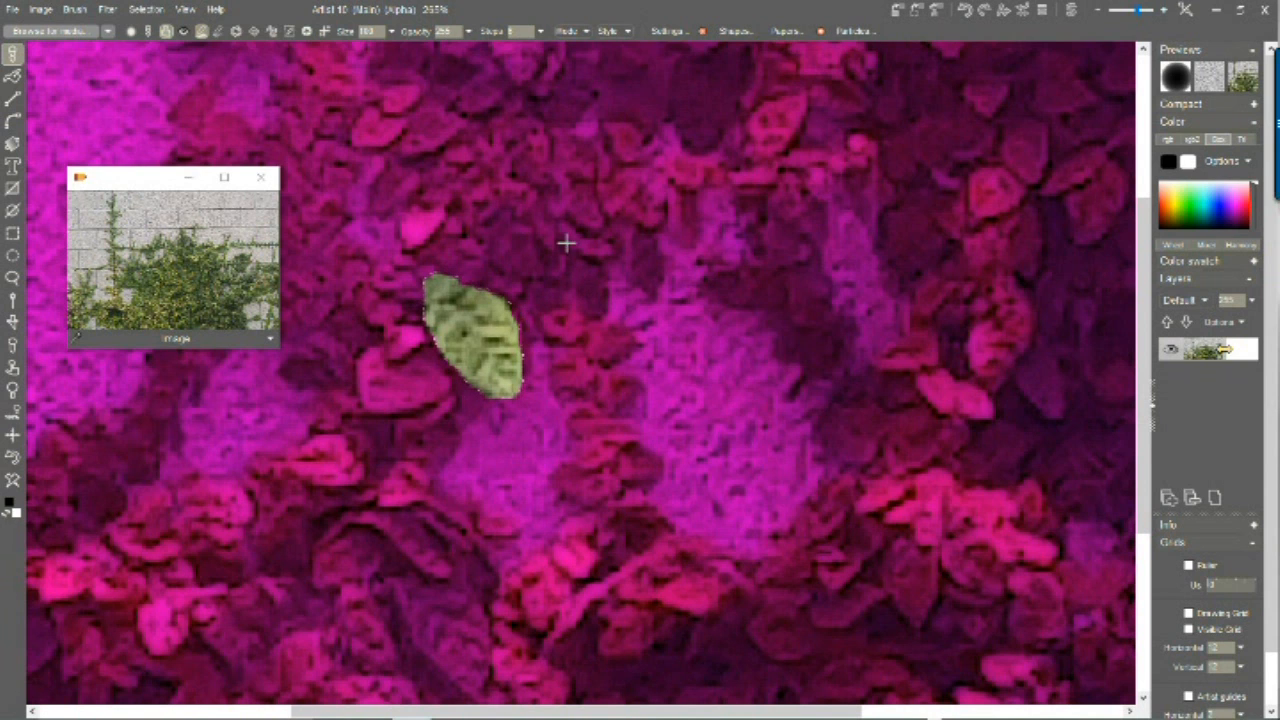
left_click_drag(512, 244, 555, 328)
Step: Set the brush size to 44
left_click(393, 32)
left_click_drag(388, 52, 340, 58)
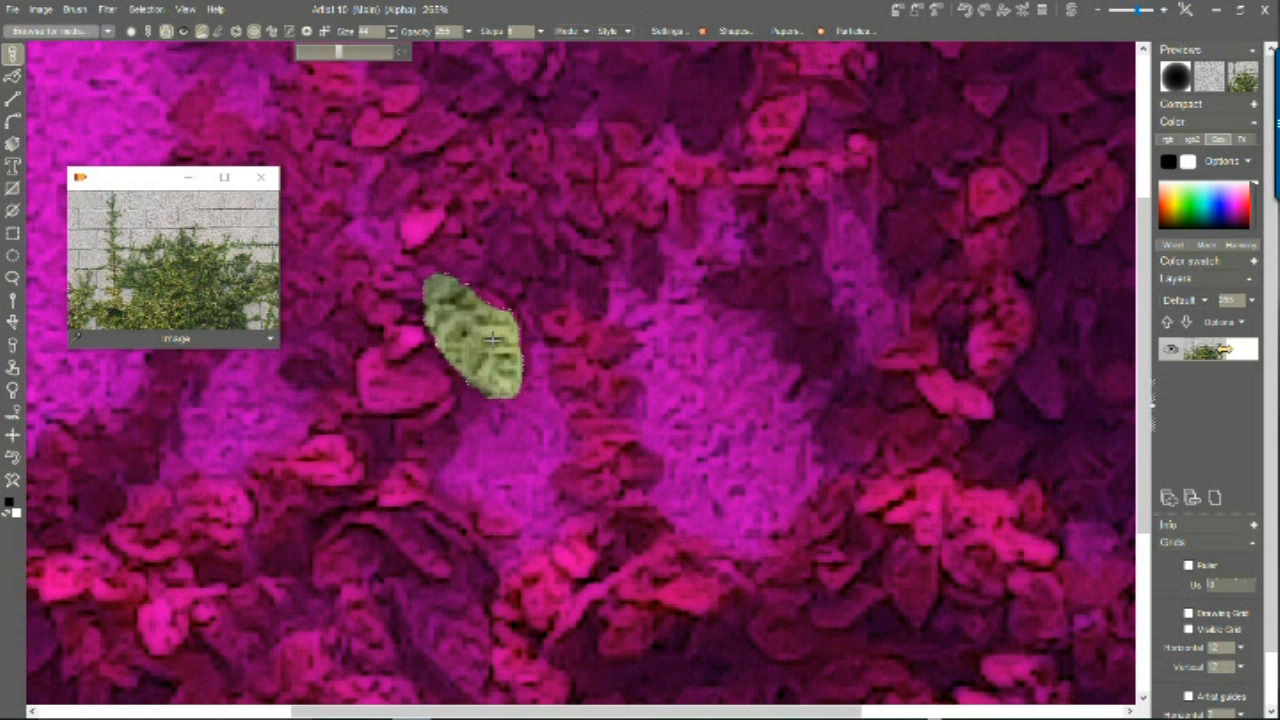
Step: Round out the upper-right edge of the leaf's alpha selection and use the selected leaf as the brush
left_click_drag(493, 339, 477, 314)
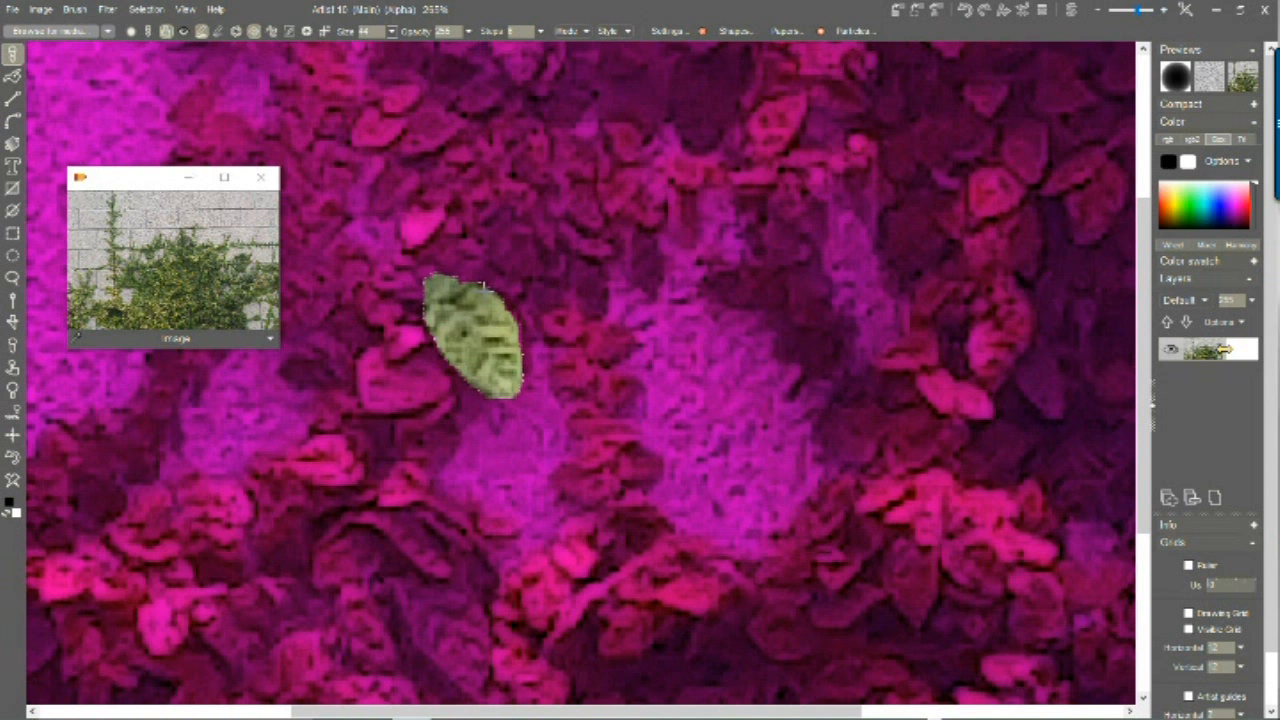
left_click(83, 9)
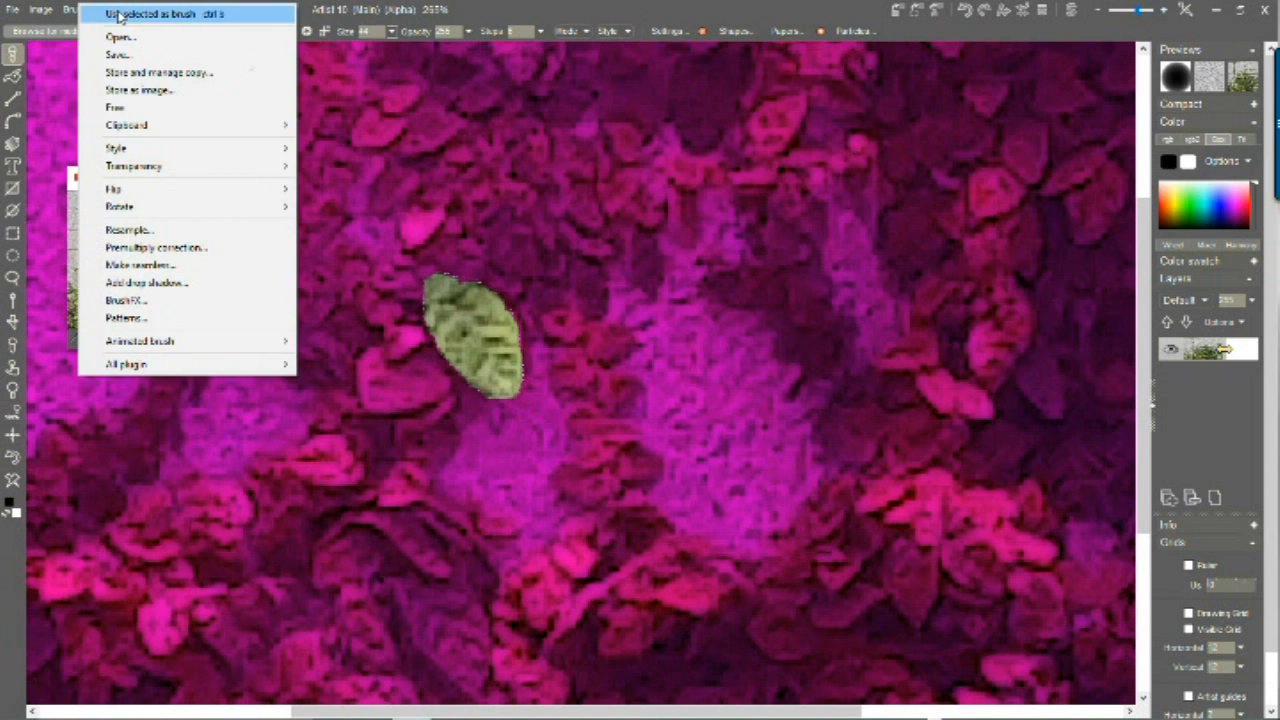
left_click(118, 14)
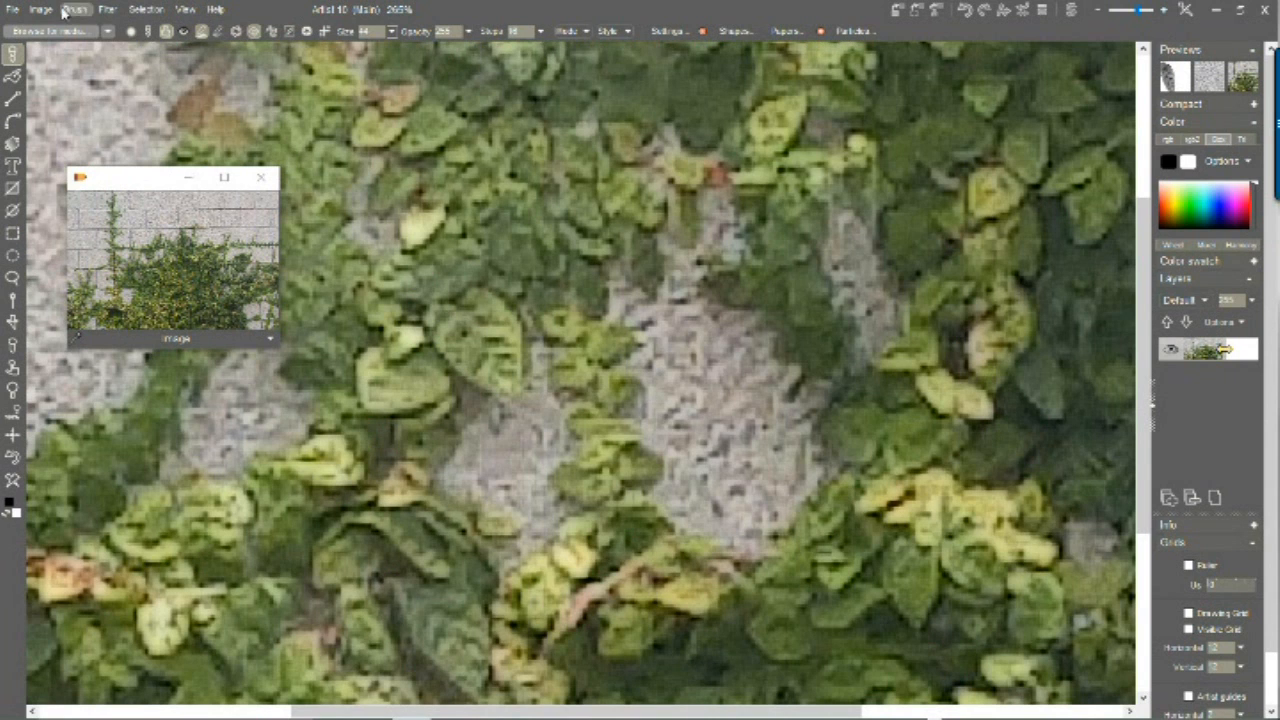
Step: Store and manage a copy of the leaf brush and place its Store brush window beside the floating reference image
left_click(80, 9)
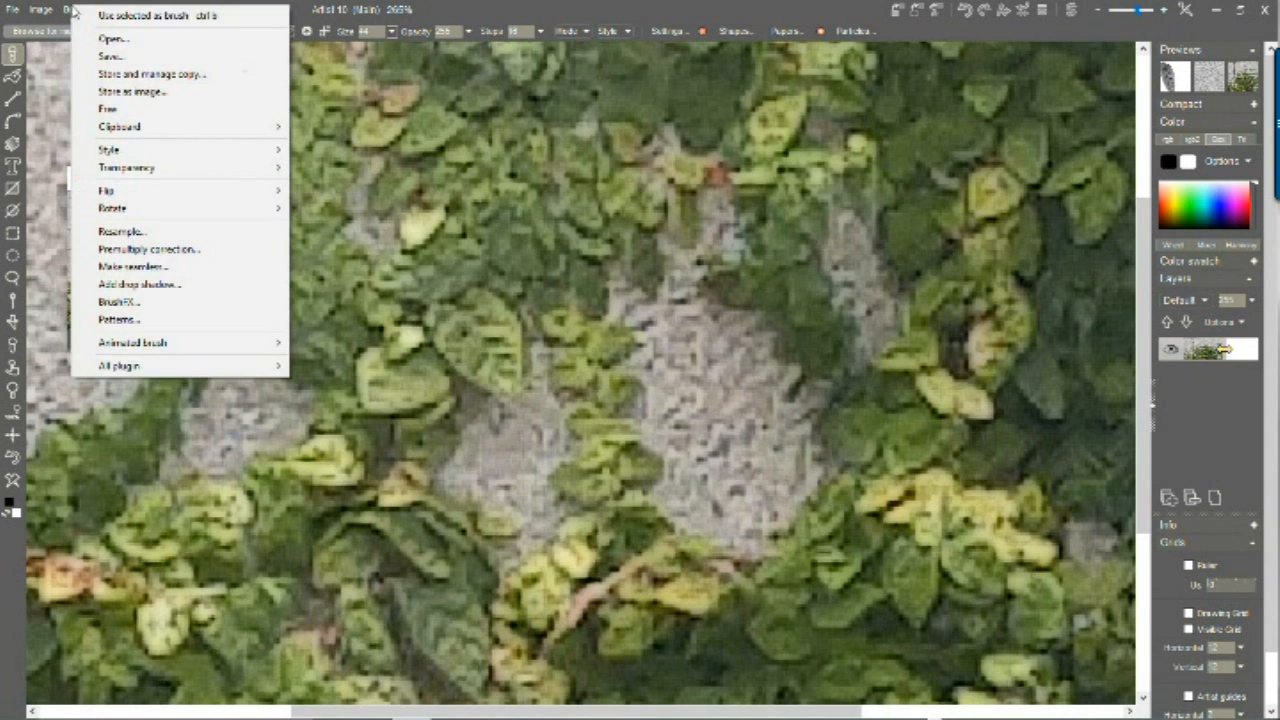
left_click(154, 76)
mouse_move(1130, 74)
left_mouse_down()
mouse_move(382, 199)
mouse_move(420, 207)
left_mouse_up()
Step: Paint test strokes with the leaf brush in alpha view over the bare wall patch and check the brush's FX settings
mouse_move(708, 328)
left_mouse_down()
mouse_move(818, 290)
mouse_move(774, 398)
left_mouse_up()
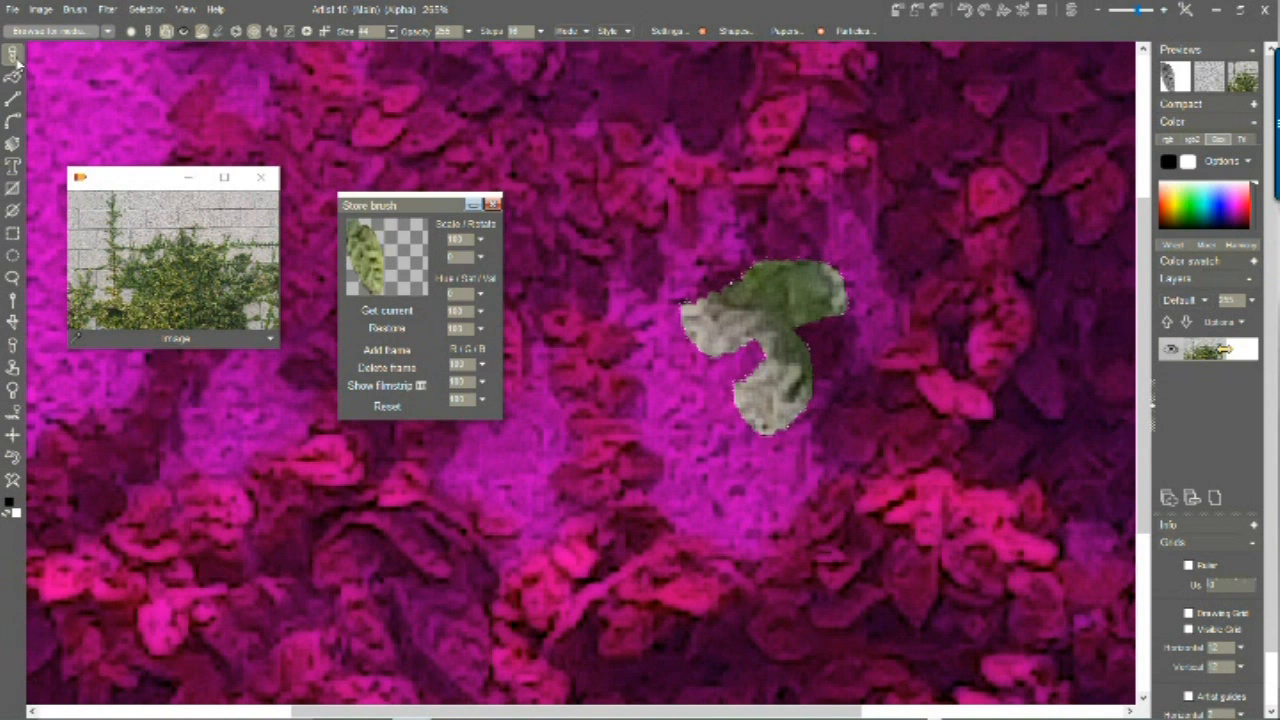
left_click(740, 190)
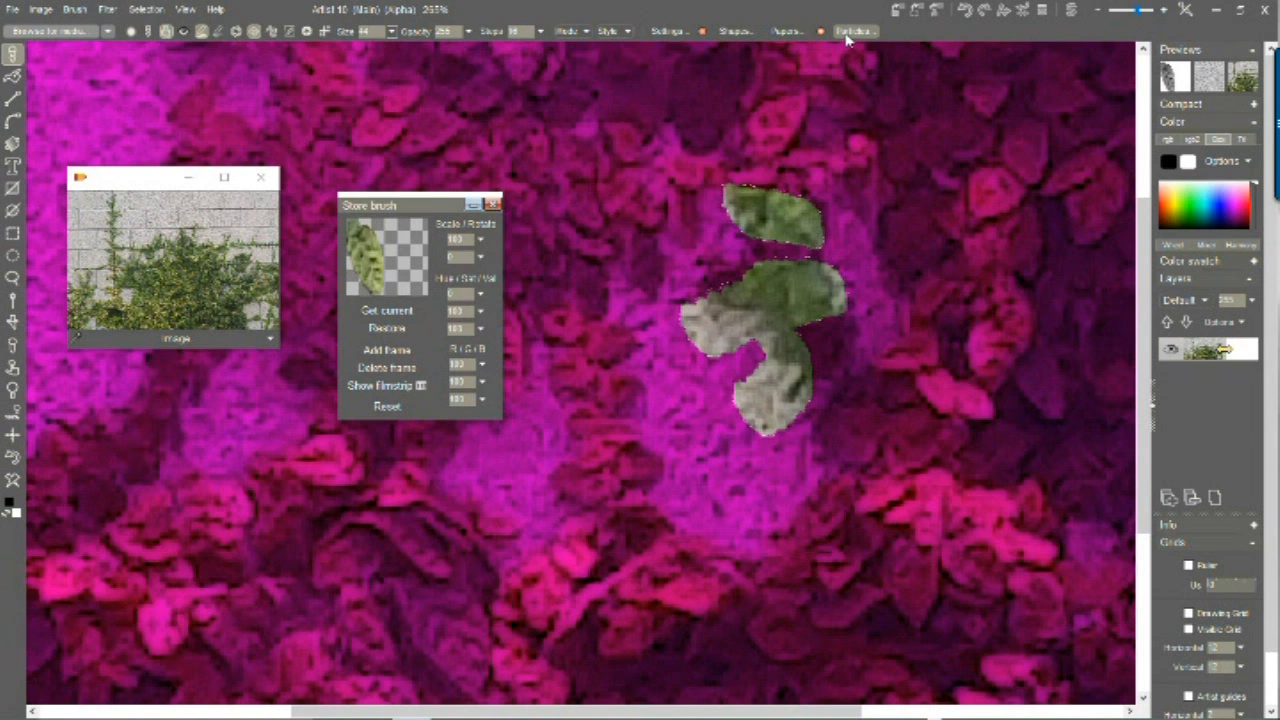
left_click(670, 31)
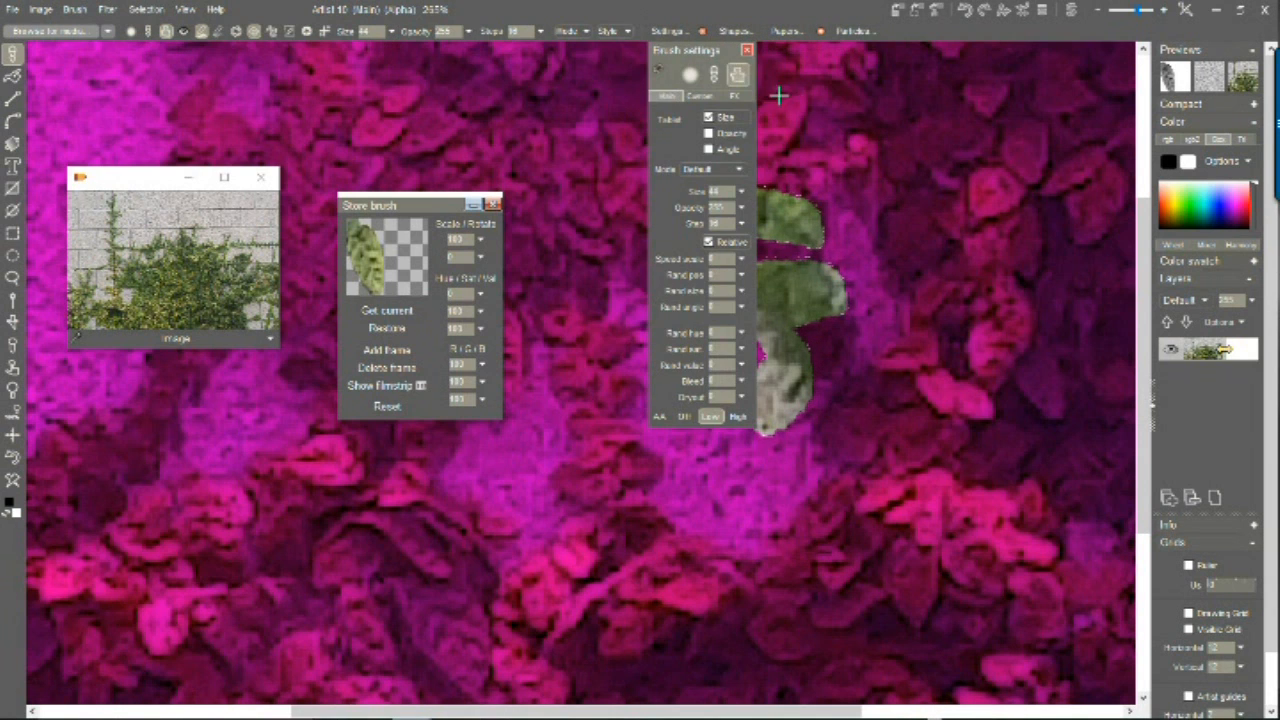
left_click(733, 95)
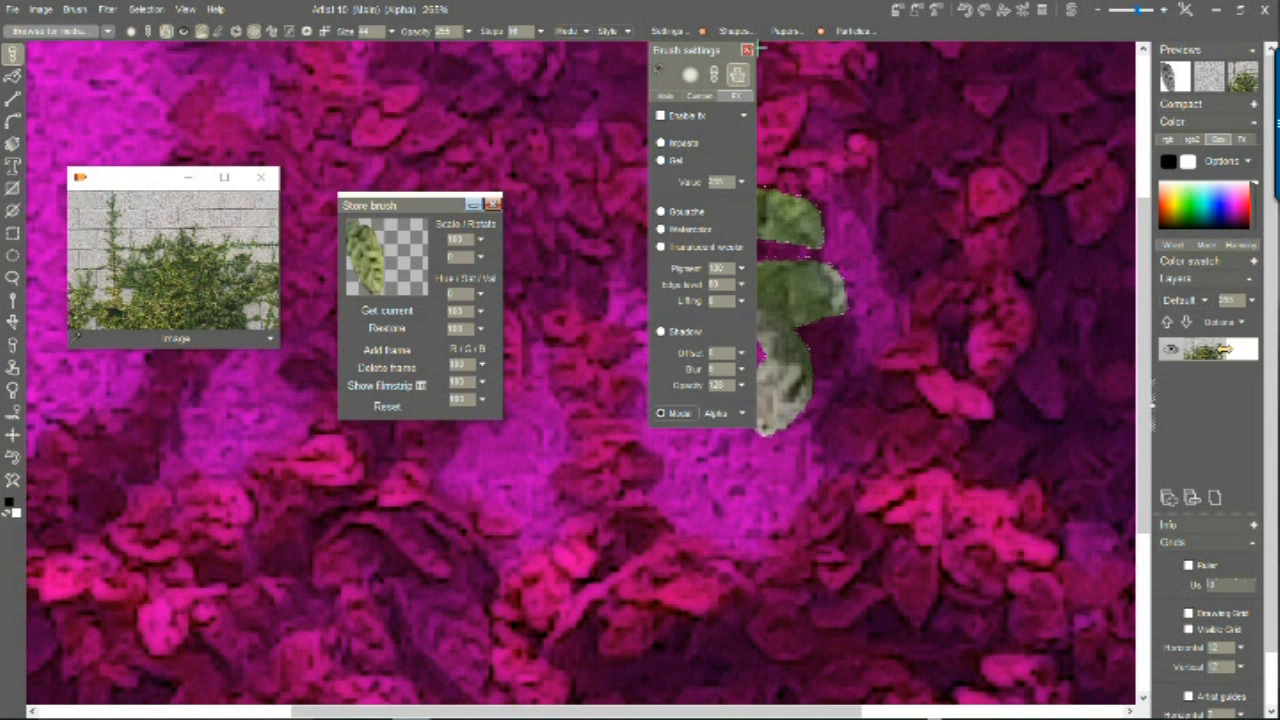
left_click(746, 50)
mouse_move(830, 300)
left_mouse_down()
mouse_move(808, 254)
mouse_move(831, 394)
mouse_move(806, 363)
left_mouse_up()
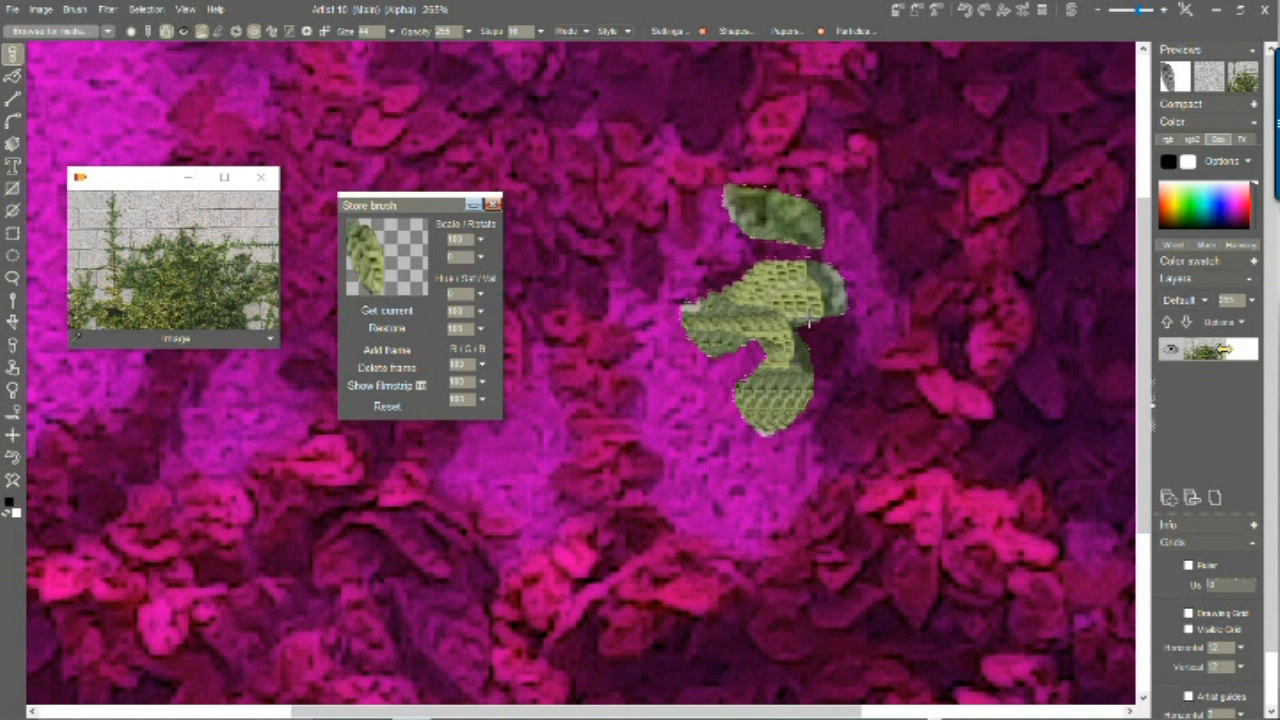
Step: Leave alpha view and paint a vertical test stroke with the leaf brush on the bare blocks above the ivy
key("a")
mouse_move(575, 178)
left_mouse_down()
mouse_move(715, 295)
mouse_move(776, 444)
left_mouse_up()
scroll(695, 367, "down", 8)
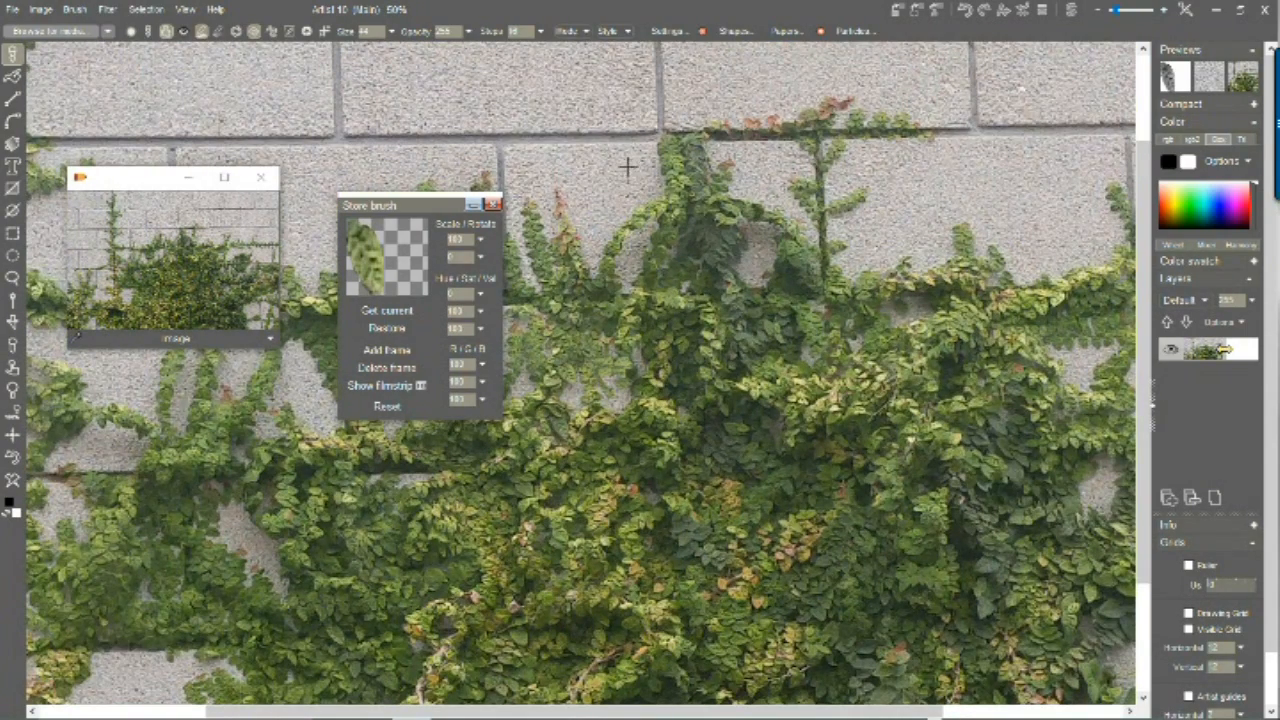
left_click_drag(620, 149, 615, 578)
left_click_drag(607, 530, 592, 336)
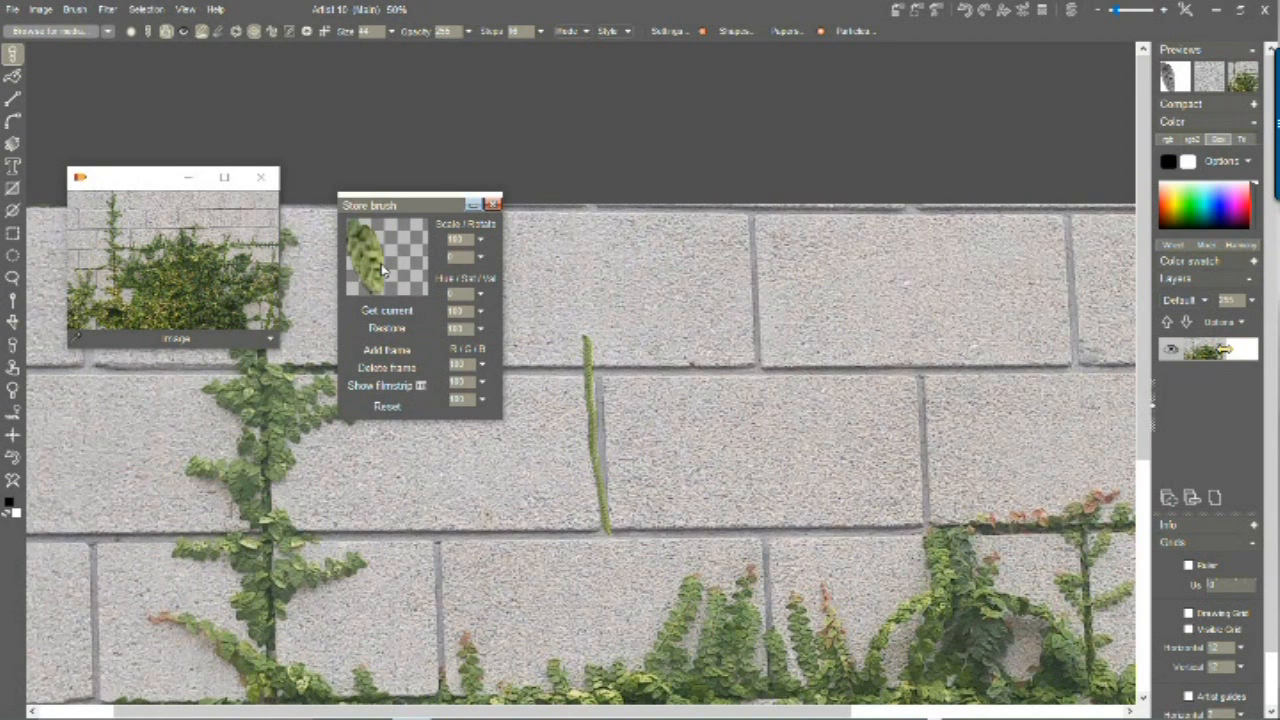
Step: Rotate the stored leaf brush to -53 and set its scale to 157
left_click(480, 262)
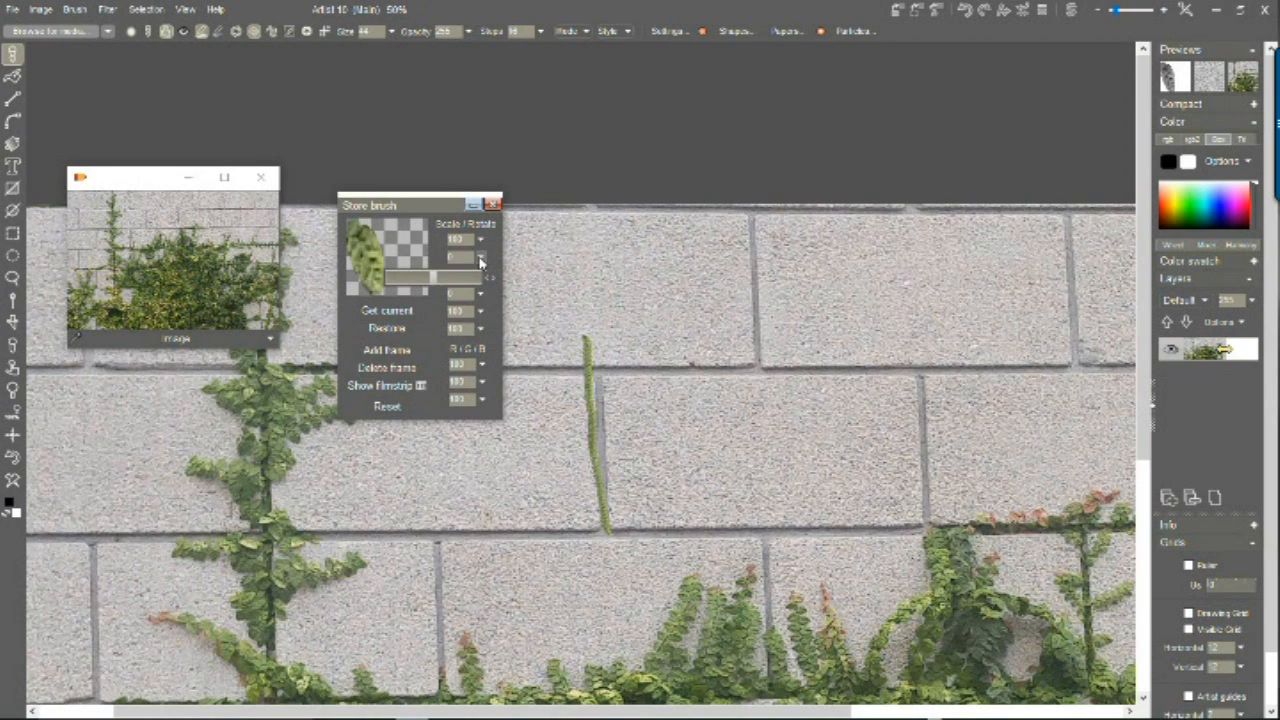
left_click_drag(434, 287, 421, 285)
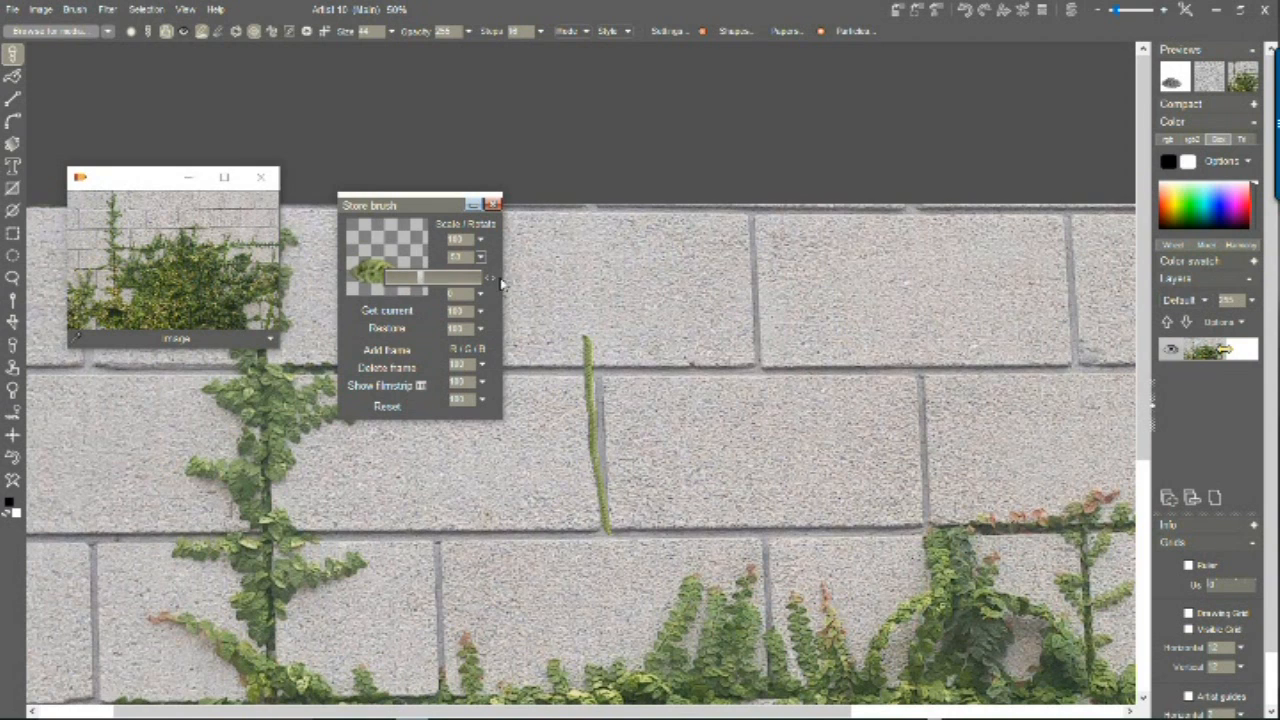
left_click(440, 213)
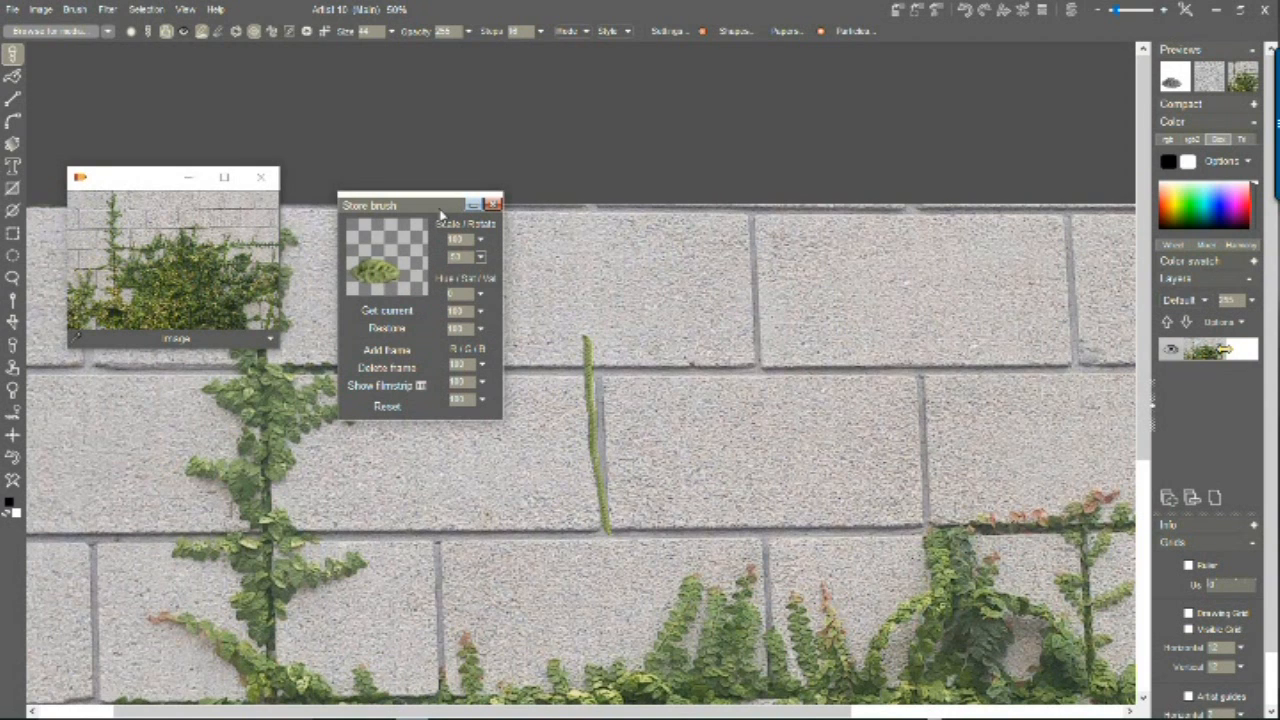
left_click(482, 240)
left_click_drag(440, 258, 462, 265)
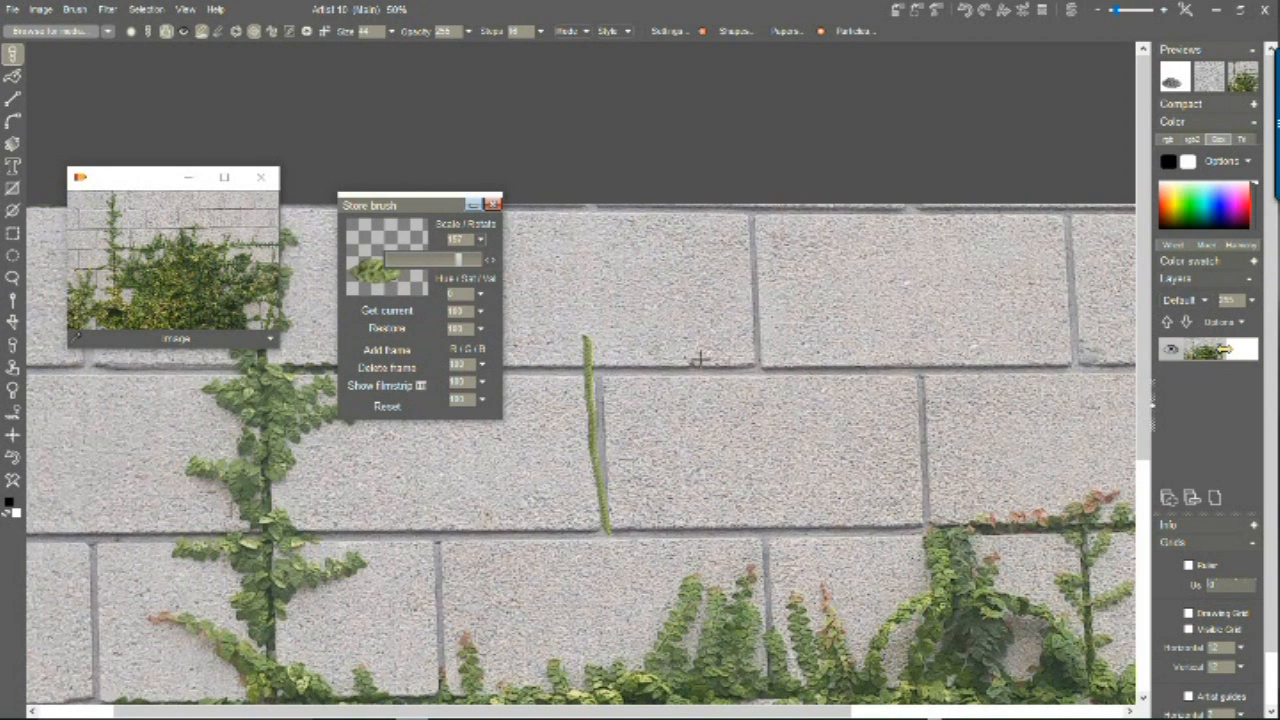
Step: Try the enlarged horizontal leaf brush on the wall with a short stroke, a single dab and a long vertical stroke
mouse_move(783, 380)
left_mouse_down()
mouse_move(771, 348)
mouse_move(800, 348)
left_mouse_up()
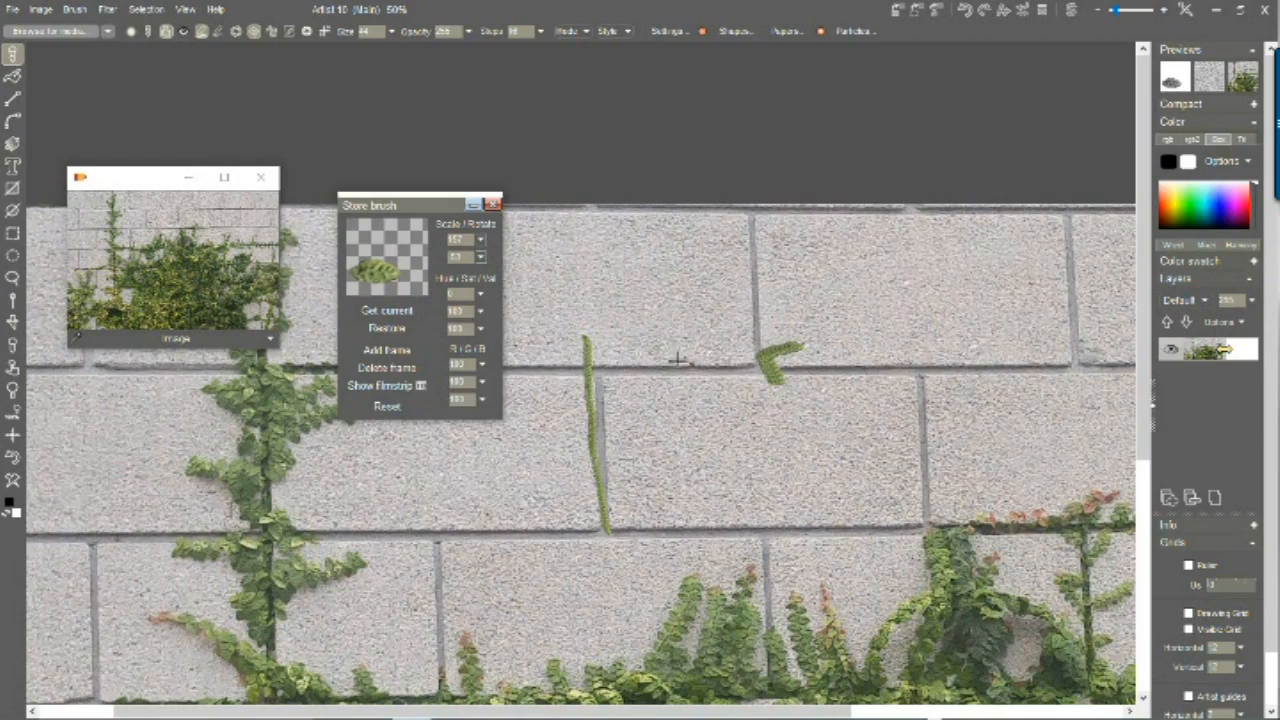
scroll(688, 401, "up", 1)
scroll(688, 401, "up", 2)
left_click(760, 358)
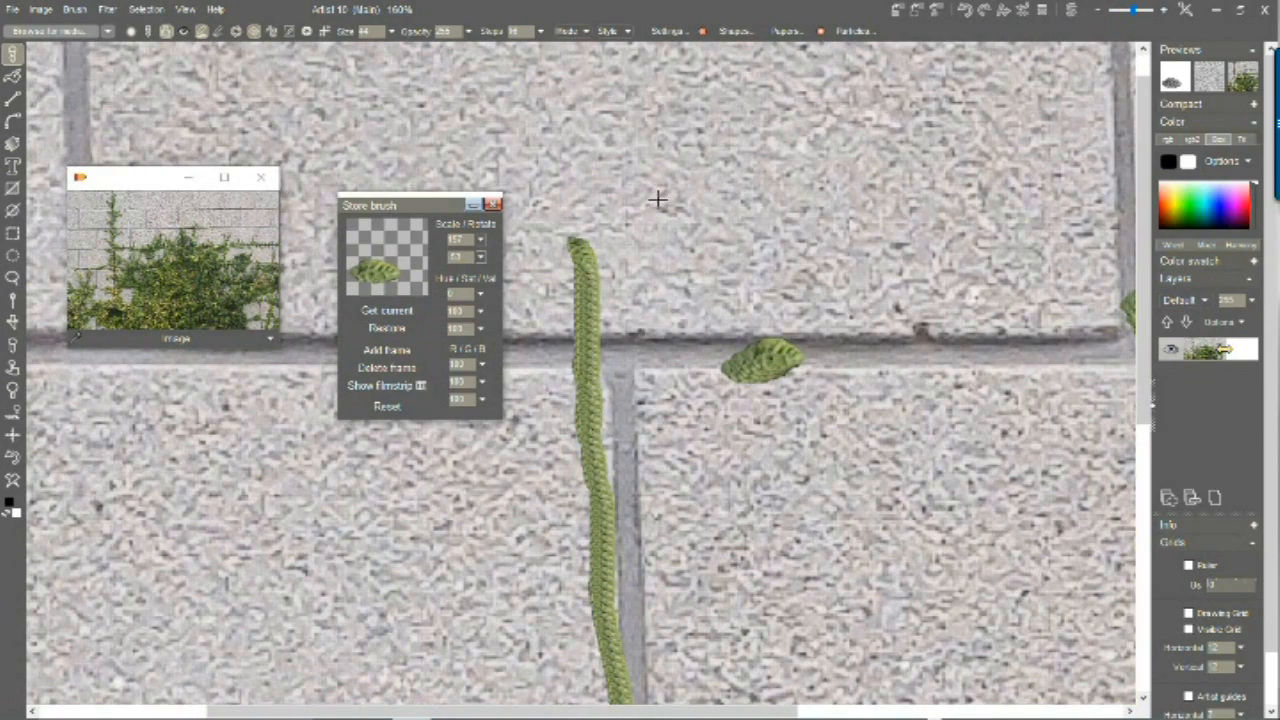
left_click_drag(648, 618, 650, 150)
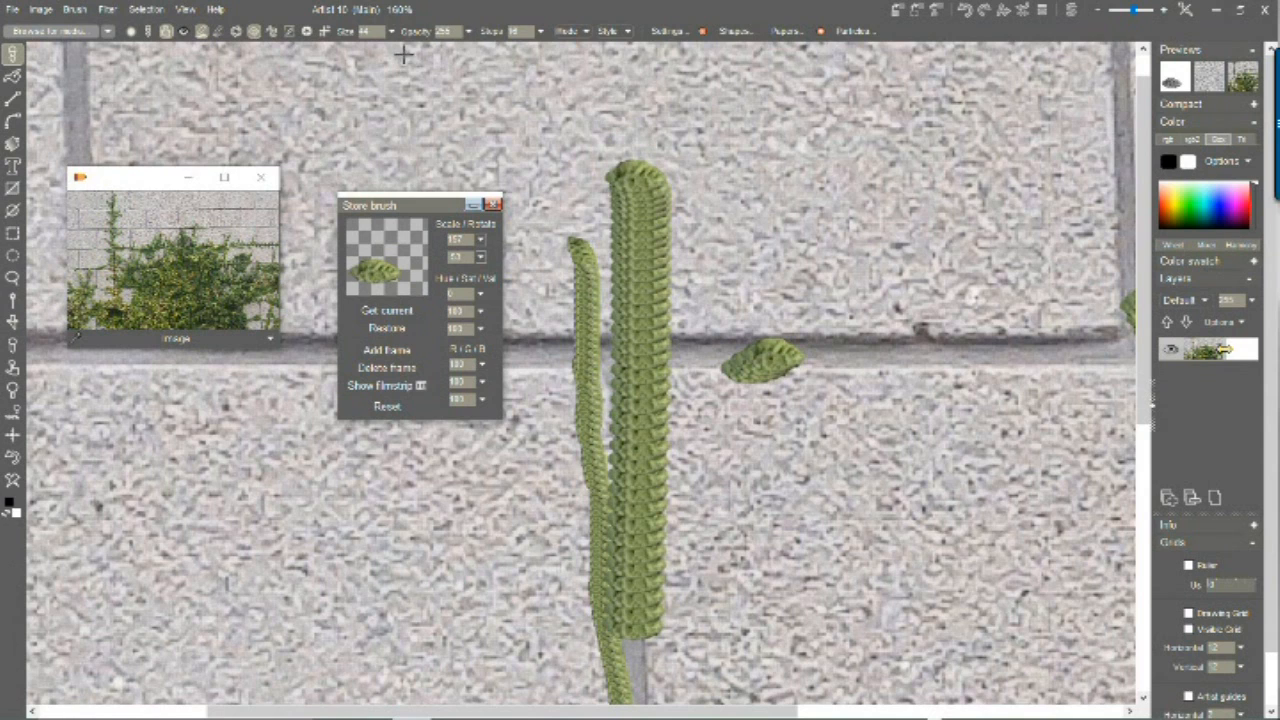
Step: Widen the brush's step spacing, display the main brush settings beside the strokes, and paint two vertical columns of separated leaves
left_click(540, 31)
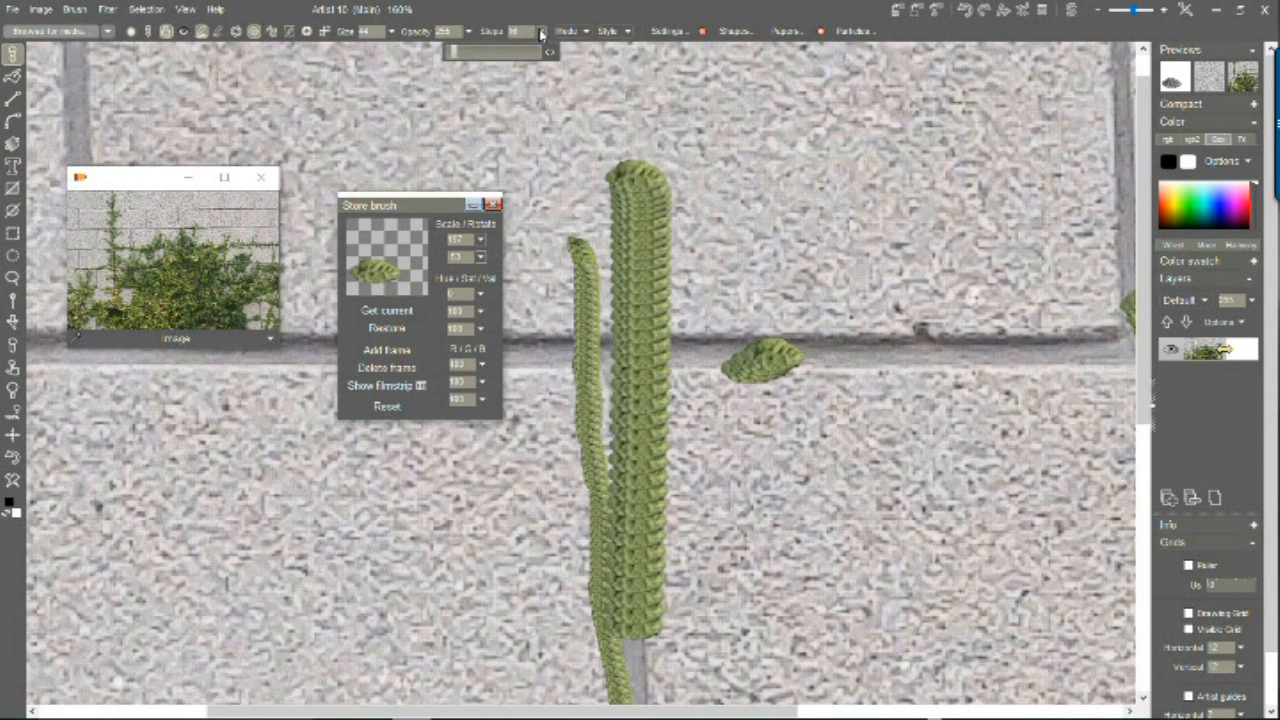
left_click_drag(457, 57, 471, 56)
left_click(667, 31)
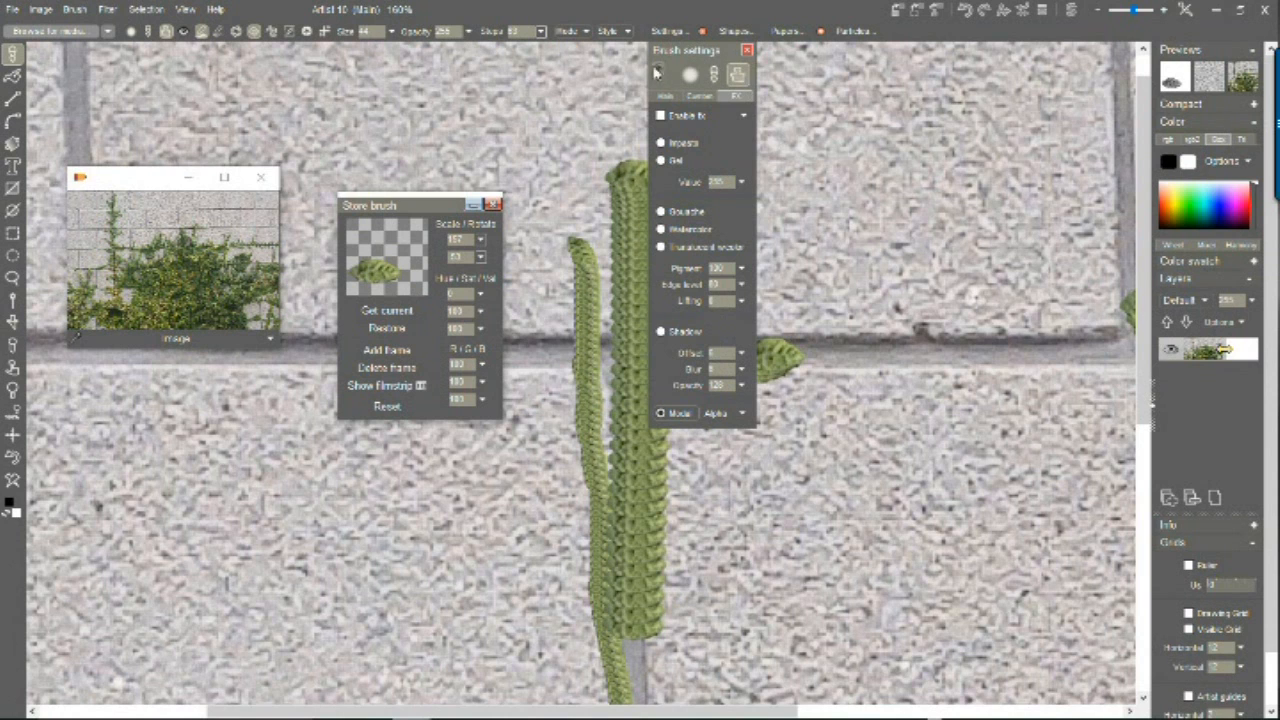
mouse_move(695, 50)
left_mouse_down()
mouse_move(1019, 102)
mouse_move(1002, 104)
left_mouse_up()
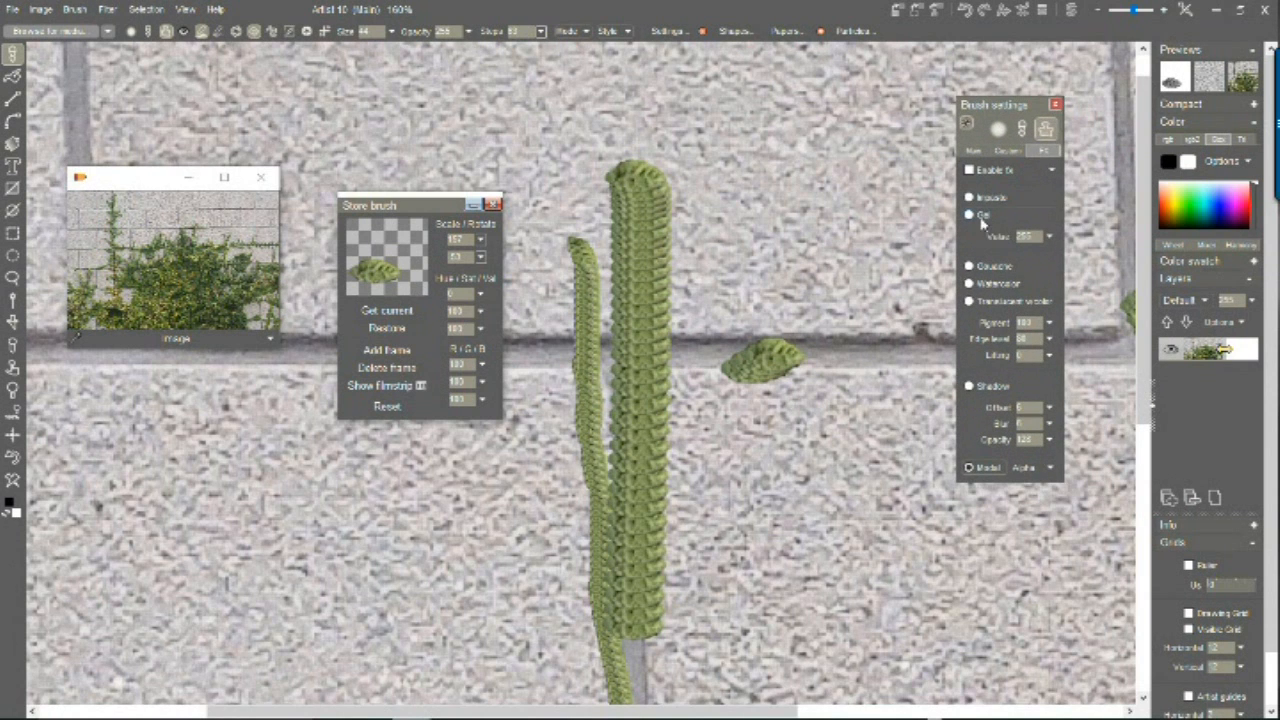
left_click(970, 151)
left_click_drag(824, 448, 838, 97)
mouse_move(722, 602)
left_mouse_down()
mouse_move(712, 380)
mouse_move(729, 135)
left_mouse_up()
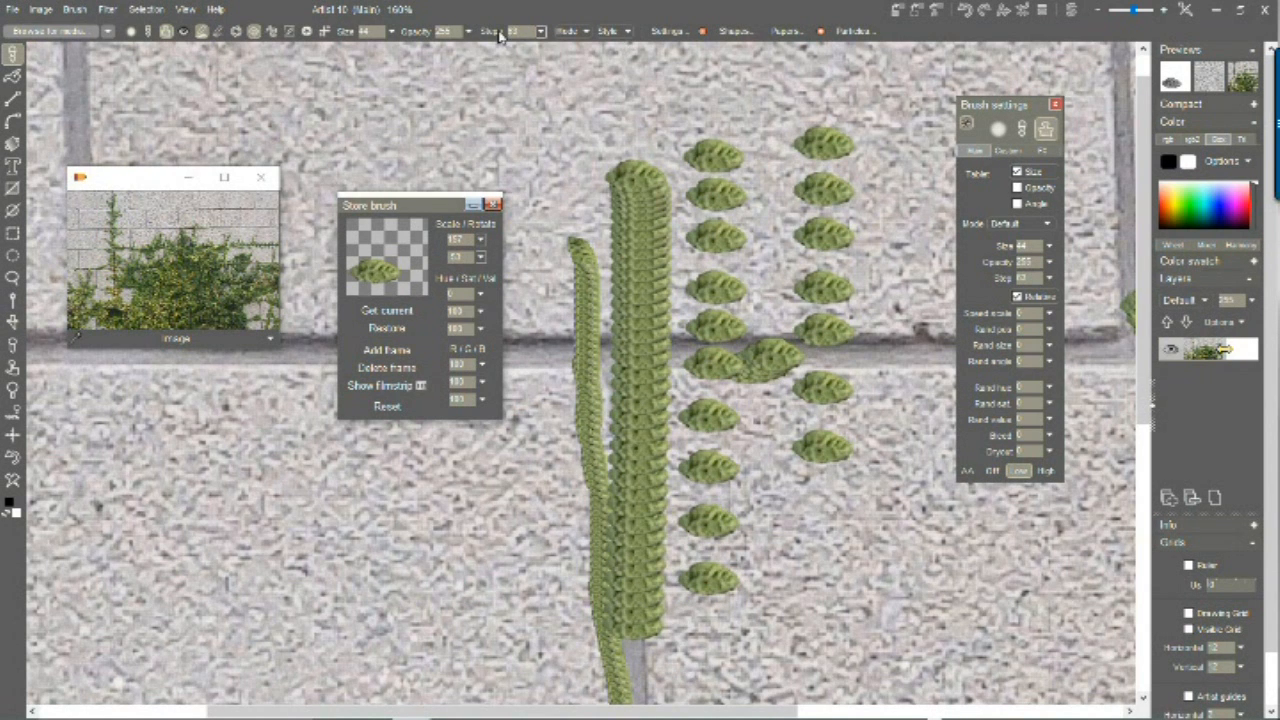
Step: Reduce the brush step to 49 and paint another vertical column of leaves to test the spacing
left_click(540, 31)
left_click_drag(499, 58, 472, 63)
left_click_drag(858, 625, 895, 148)
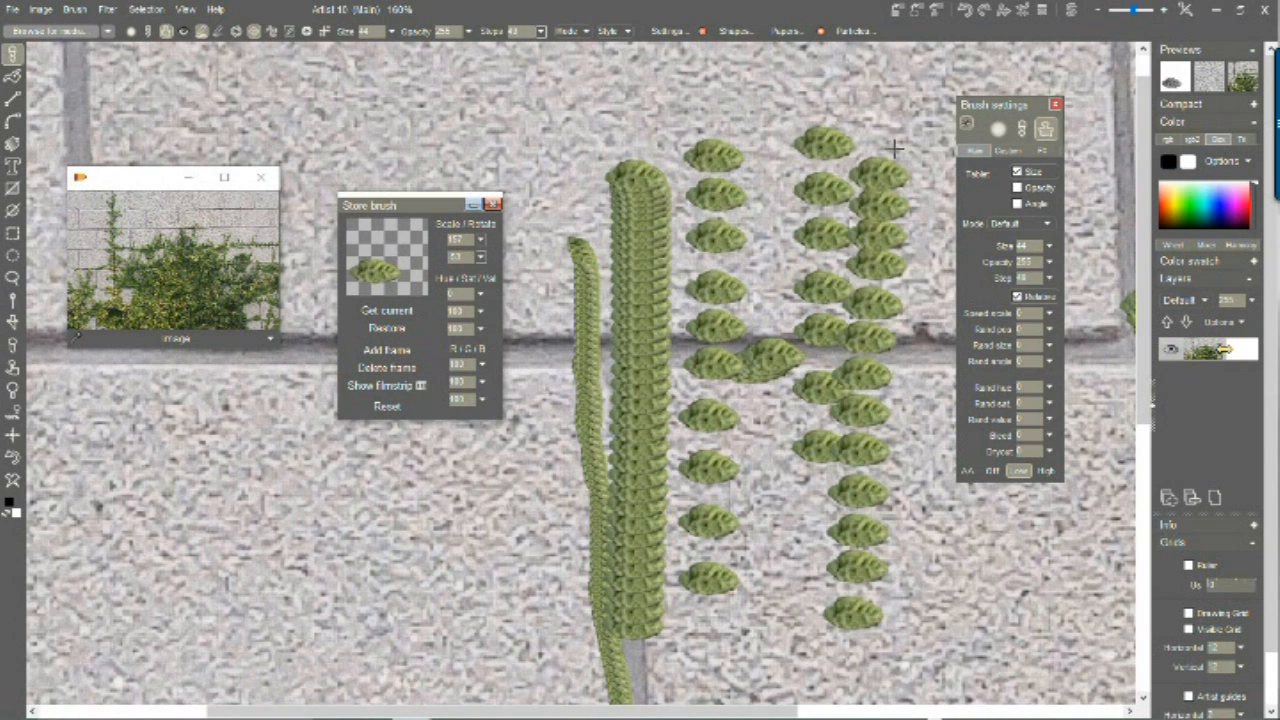
Step: Clear the canvas to white and paint a vertical column of spaced leaves on it
left_click(13, 480)
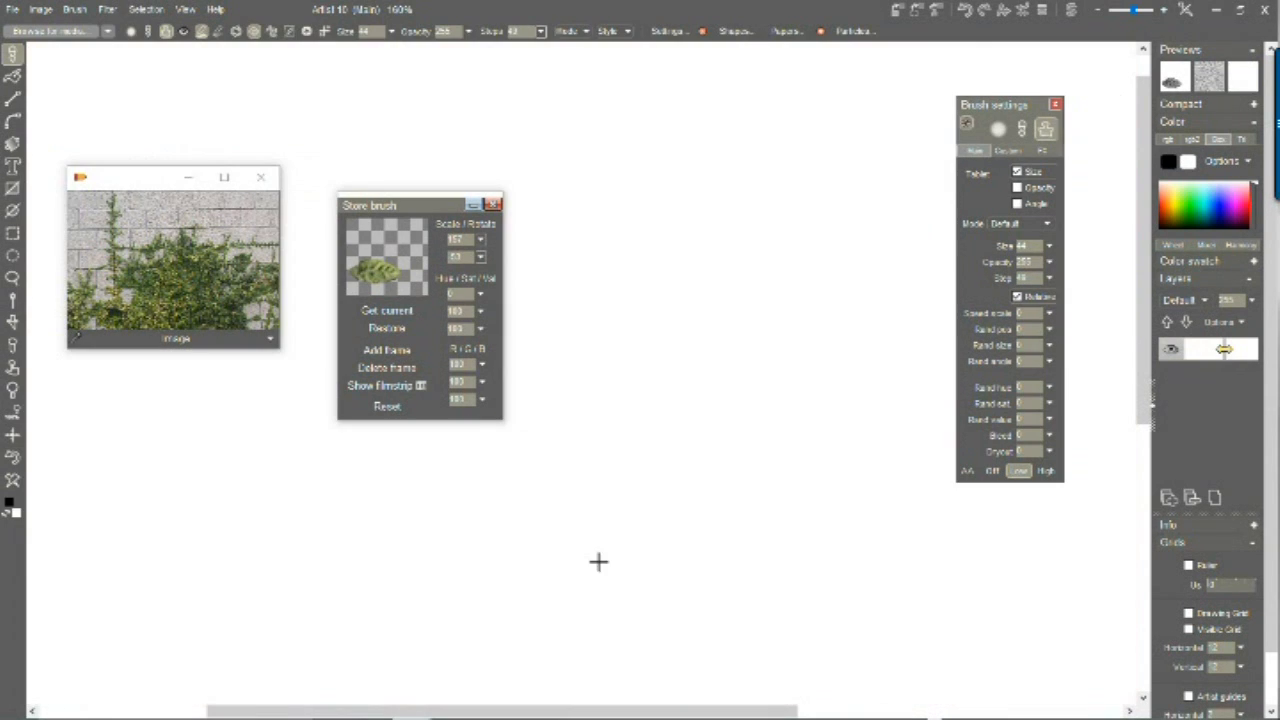
left_click_drag(662, 647, 663, 109)
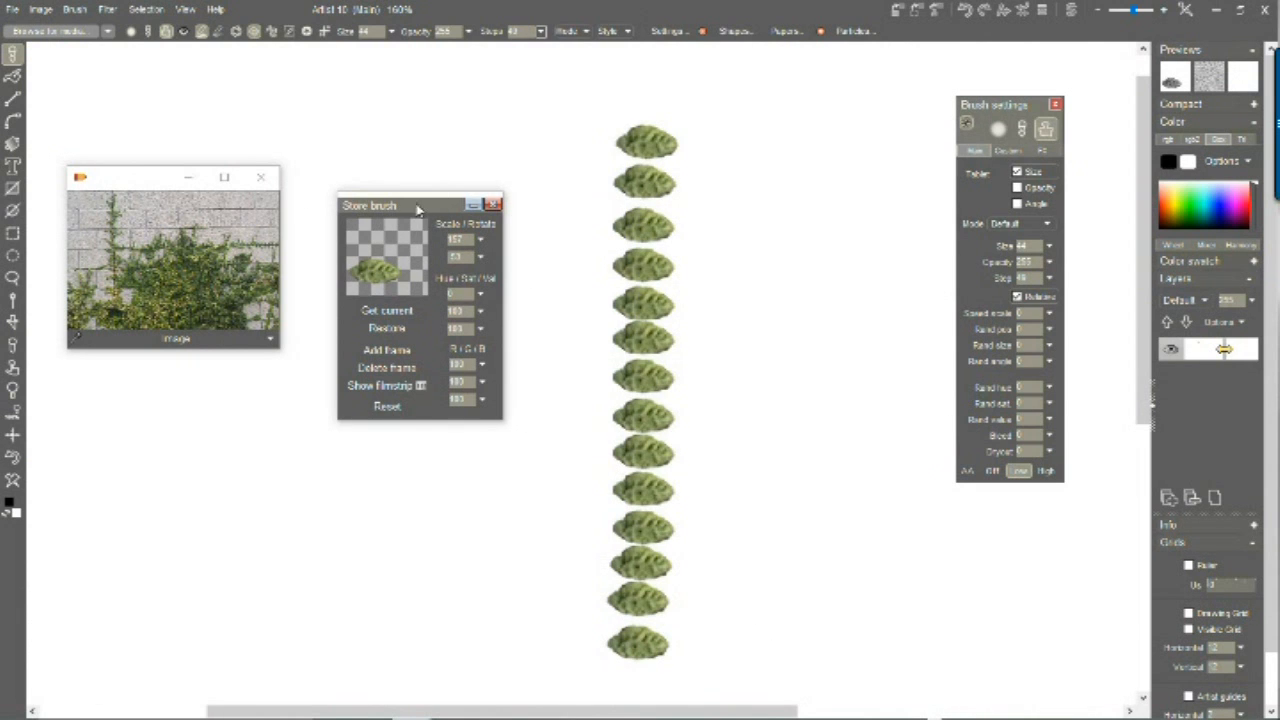
left_click(481, 259)
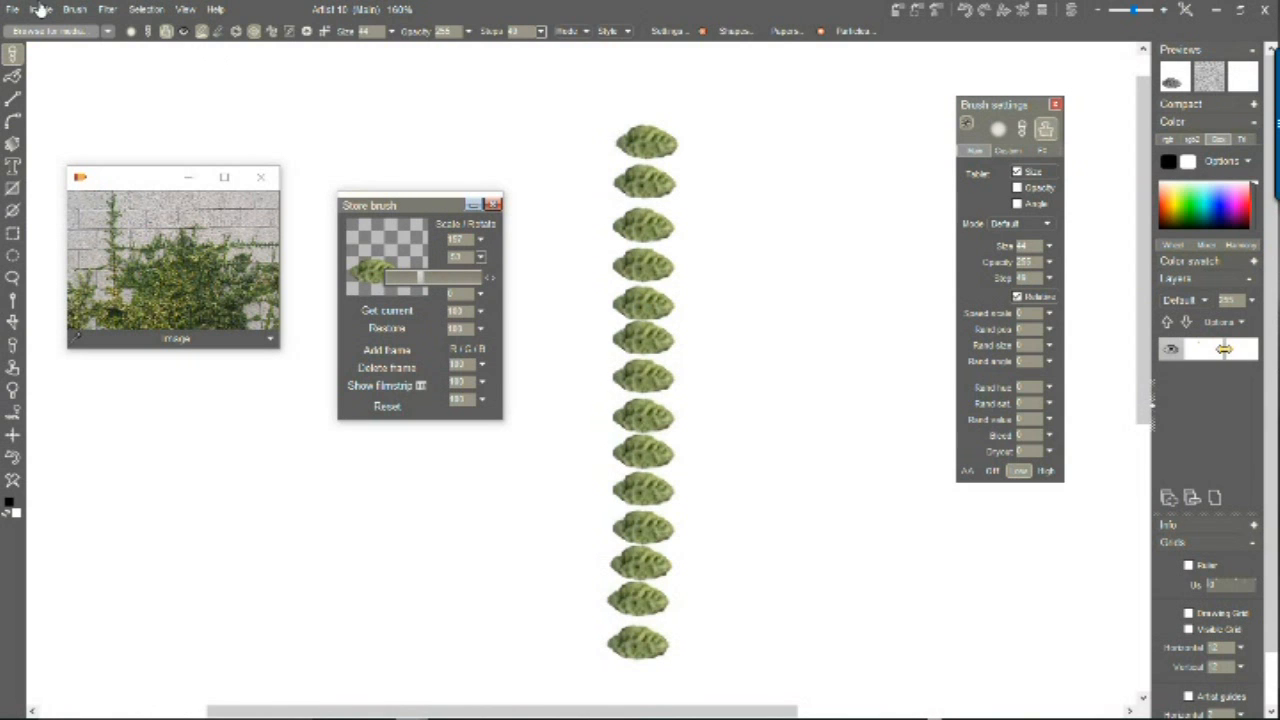
Step: Store a second copy of the leaf brush and place its Store brush window to the right of the leaf column
left_click(70, 9)
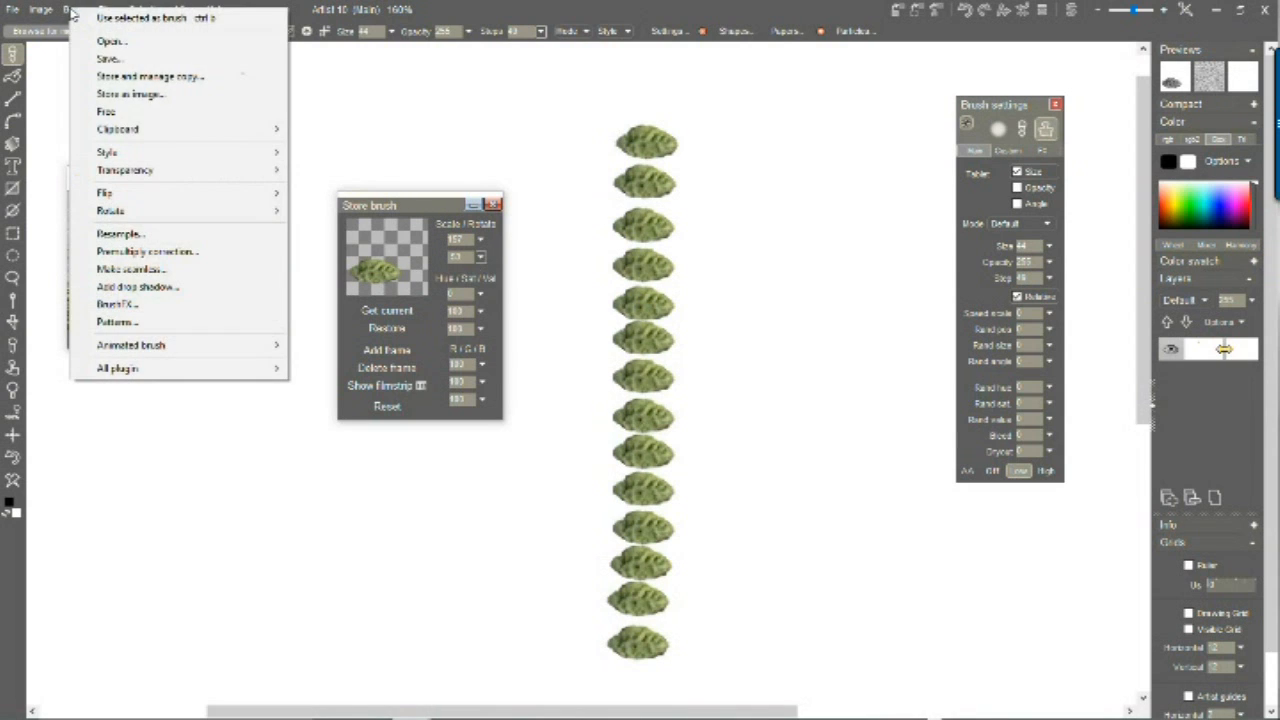
left_click(147, 78)
mouse_move(1122, 78)
left_mouse_down()
mouse_move(763, 177)
mouse_move(805, 225)
left_mouse_up()
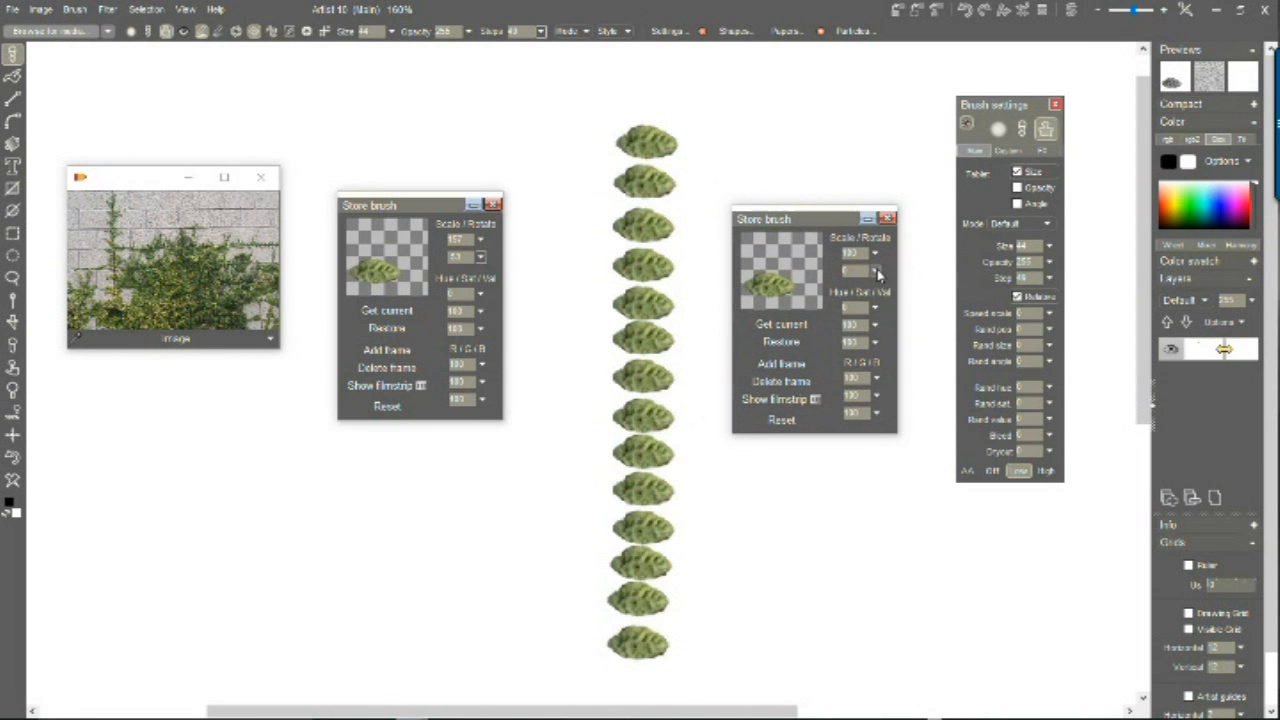
Step: Rotate the second stored leaf about half a turn and set its hue to -12
left_click(876, 270)
left_click_drag(836, 293, 874, 303)
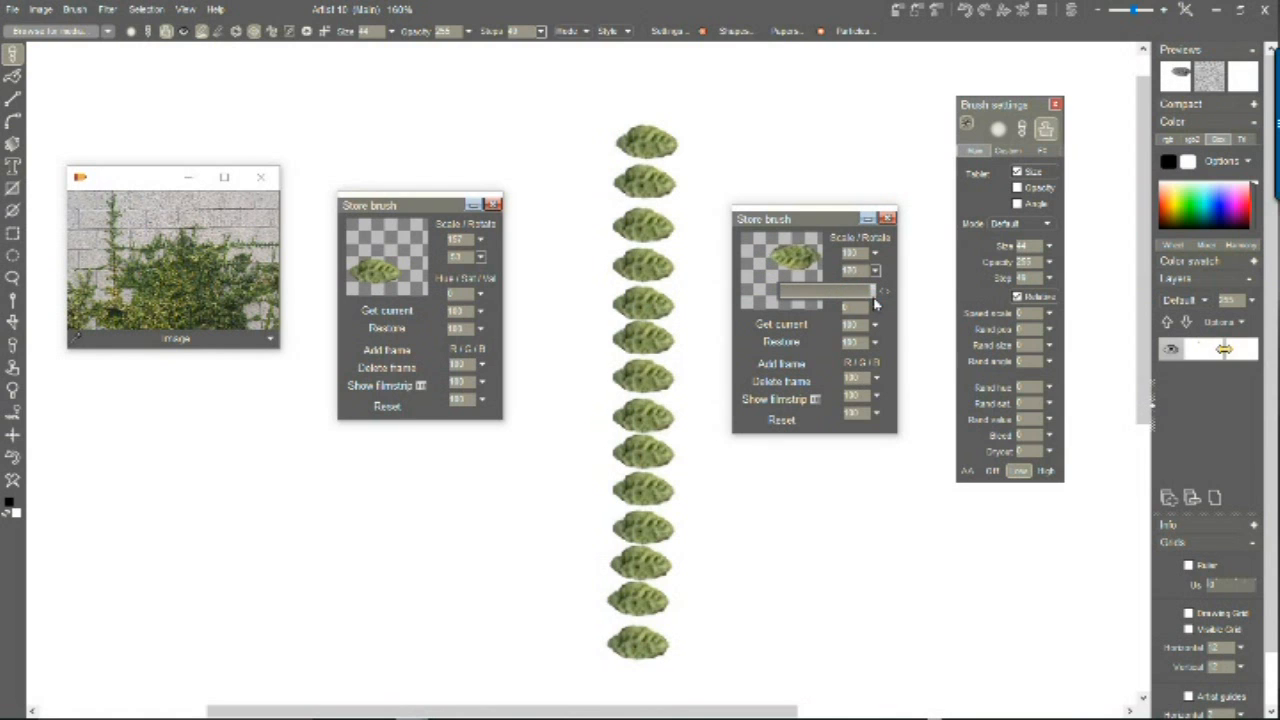
left_click(831, 225)
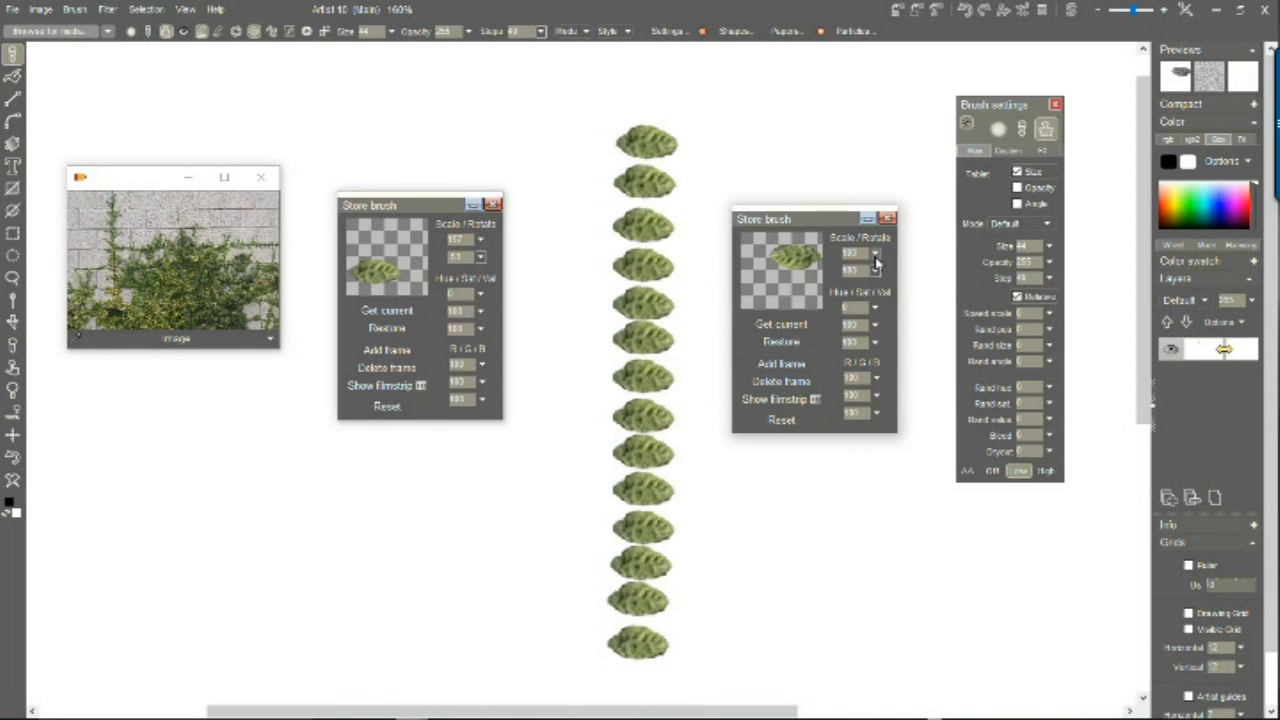
left_click(875, 309)
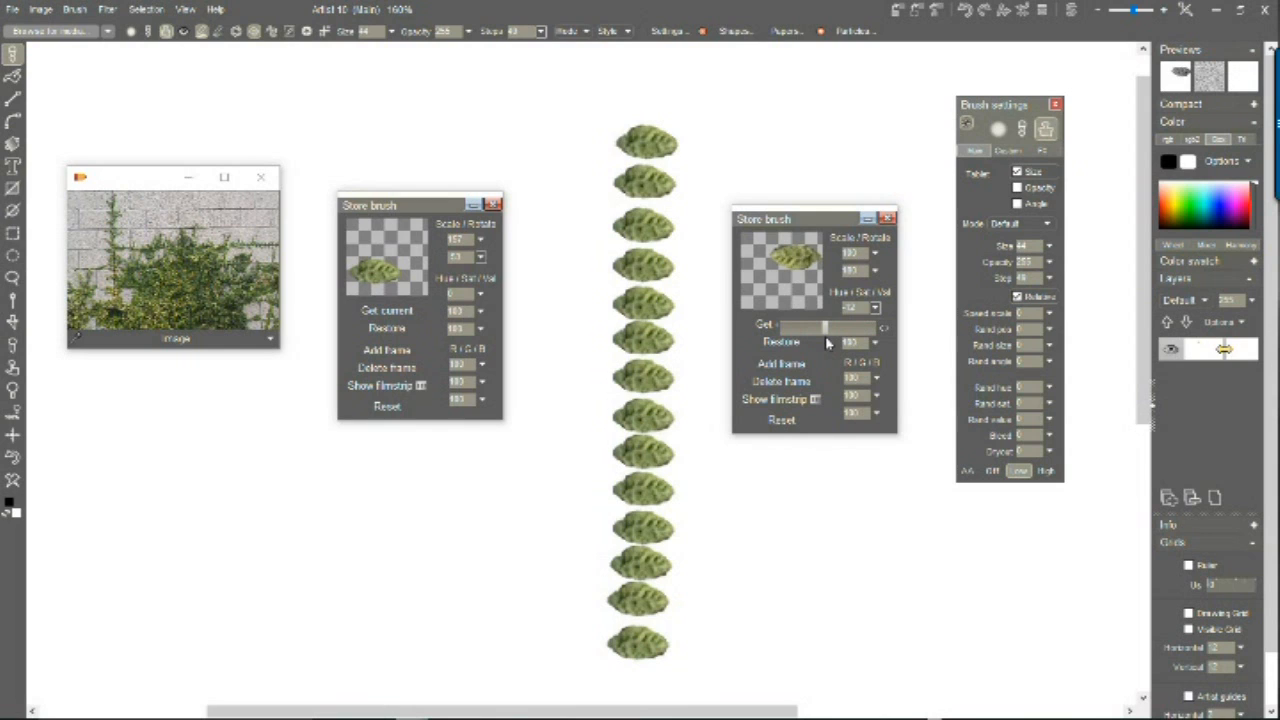
left_click(820, 222)
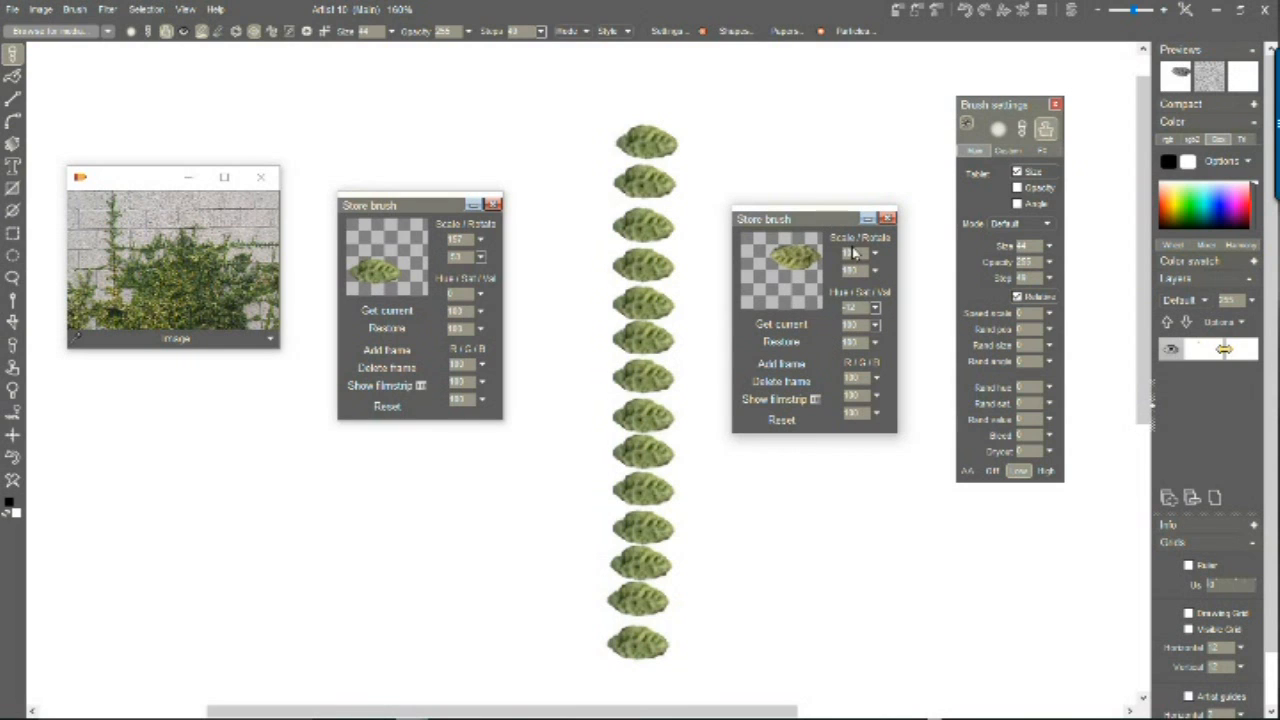
Step: Paint a second column of leaves with the hue-shifted brush left of the first, and move the first Store brush window below the reference image
mouse_move(535, 118)
left_mouse_down()
mouse_move(552, 271)
mouse_move(531, 645)
left_mouse_up()
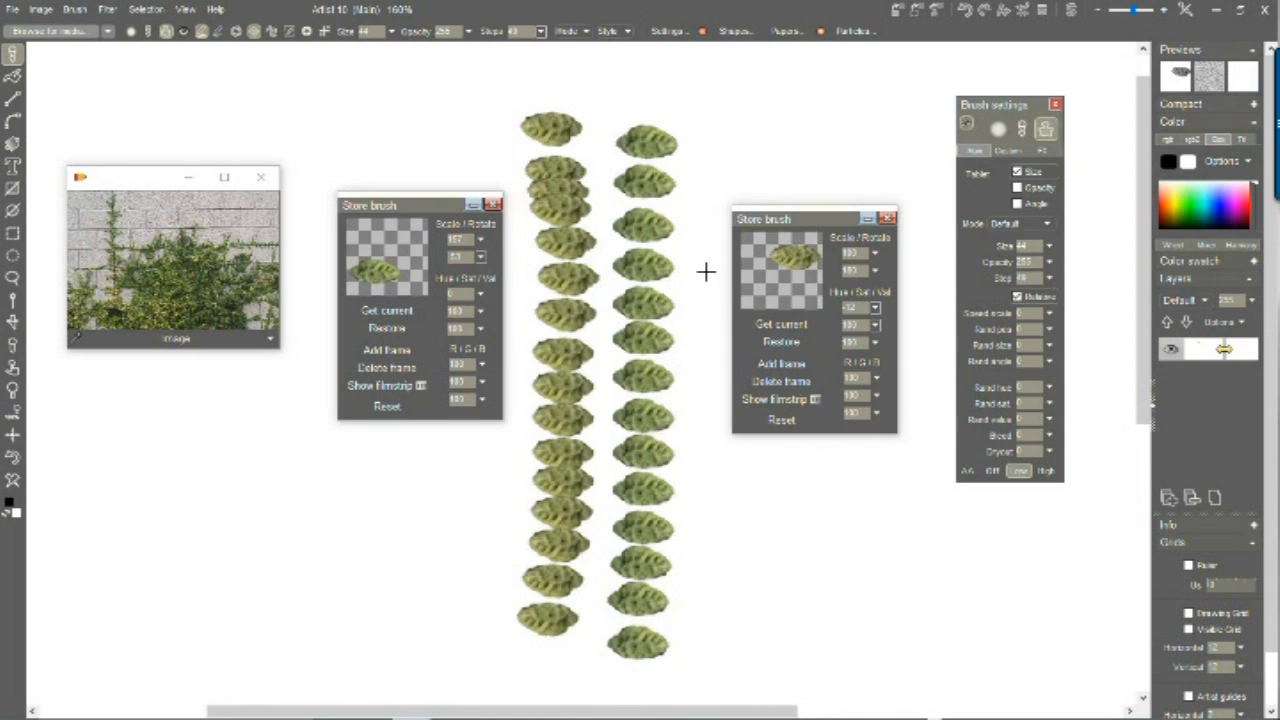
left_click(794, 267)
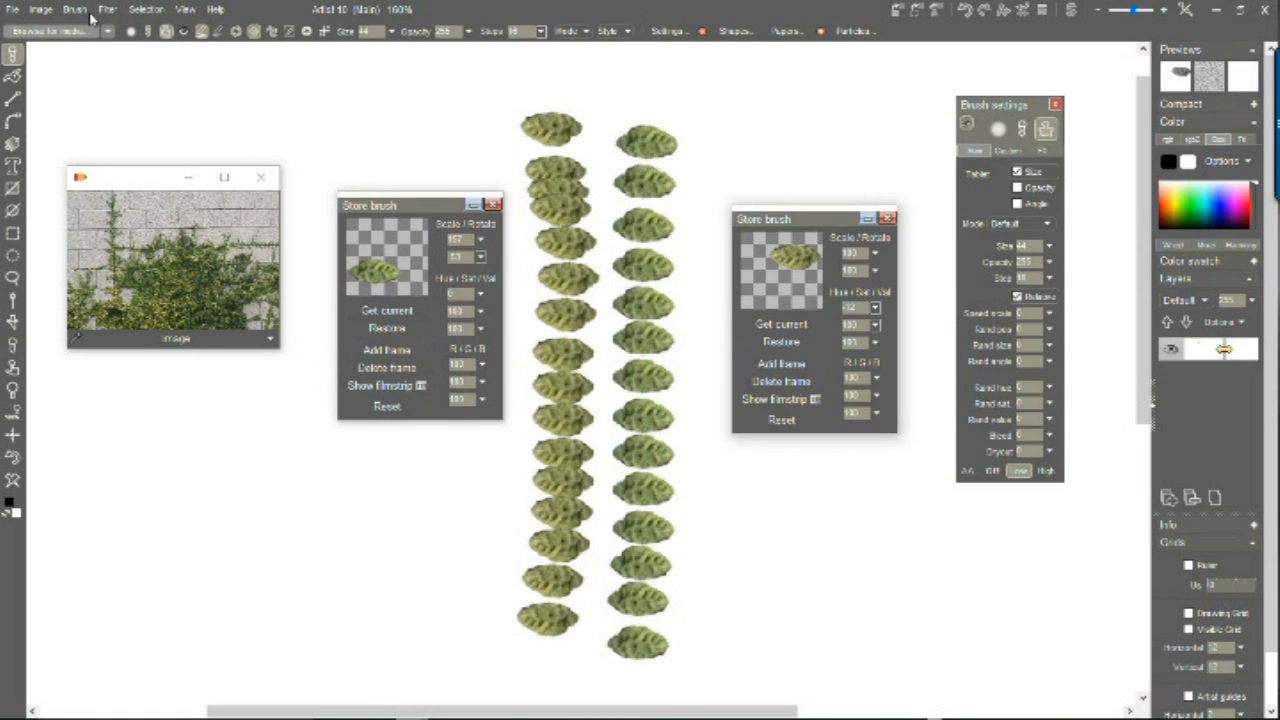
mouse_move(428, 214)
left_mouse_down()
mouse_move(261, 282)
mouse_move(170, 469)
left_mouse_up()
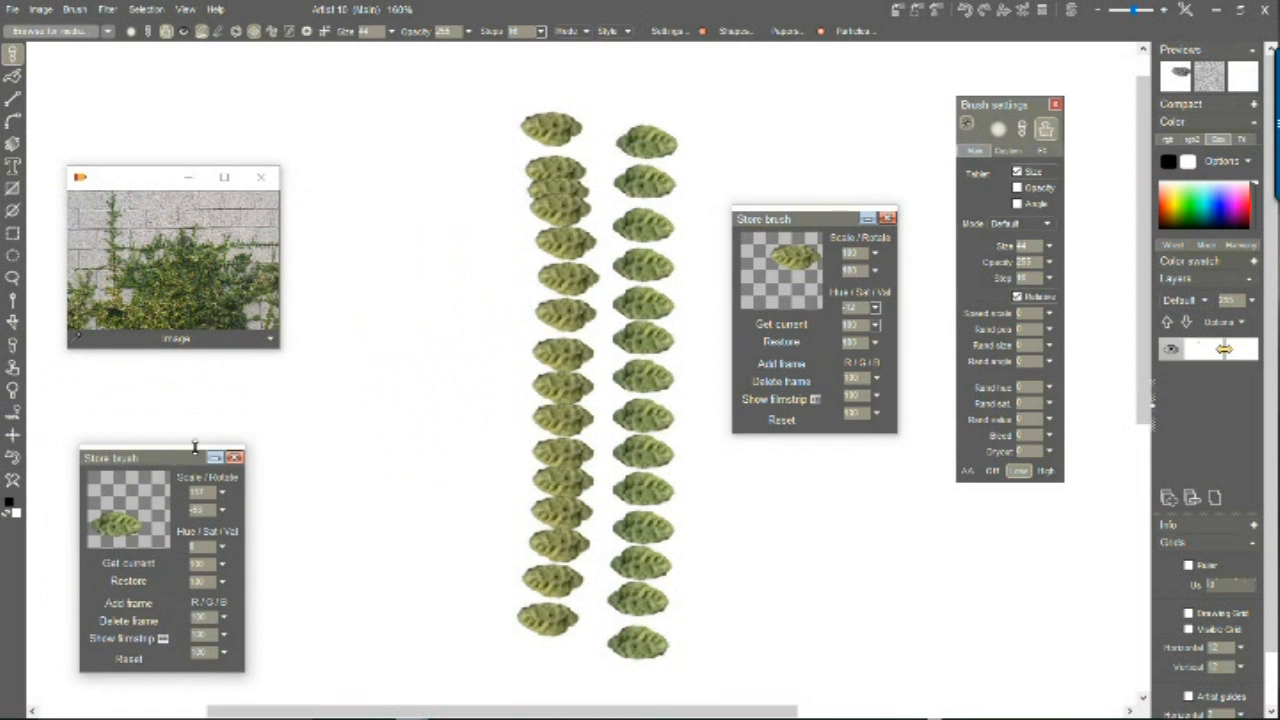
Step: Move the second Store brush window beside the first, and store a third copy of the leaf brush between the leaf columns and Brush settings
left_click_drag(850, 222, 835, 230)
mouse_move(776, 258)
left_mouse_down()
mouse_move(399, 454)
mouse_move(371, 485)
left_mouse_up()
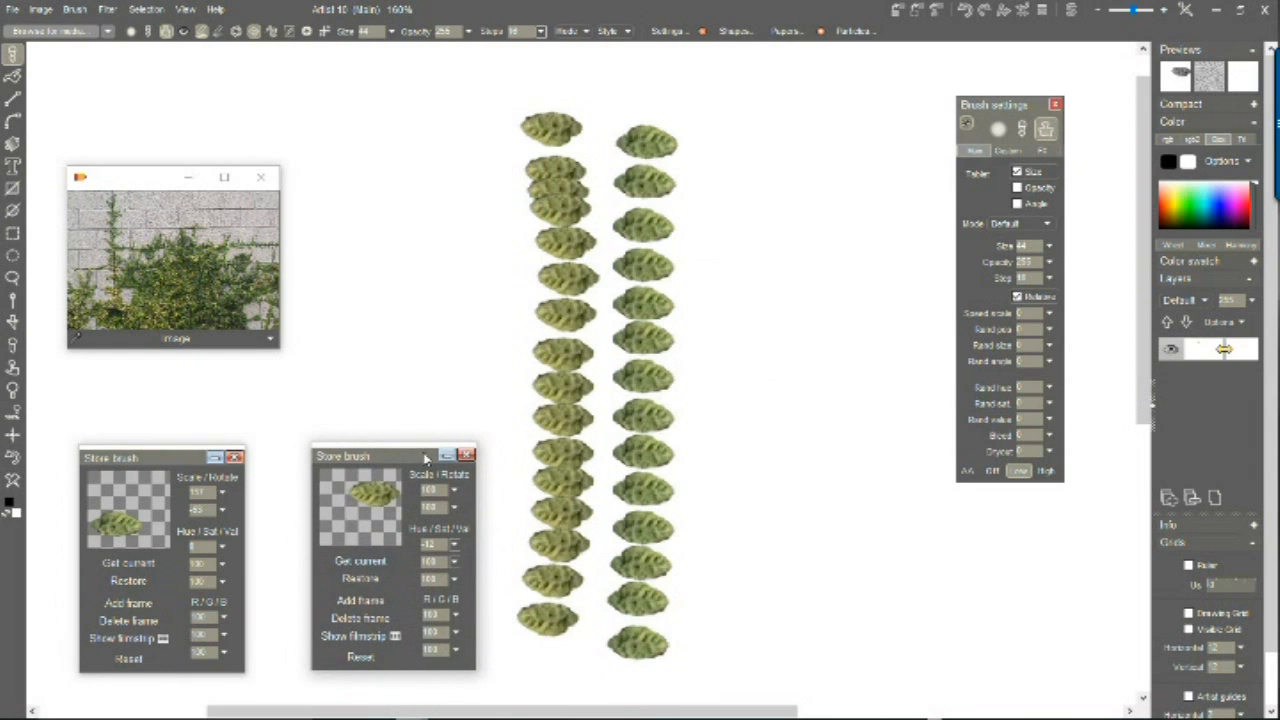
left_click(75, 10)
left_click(110, 75)
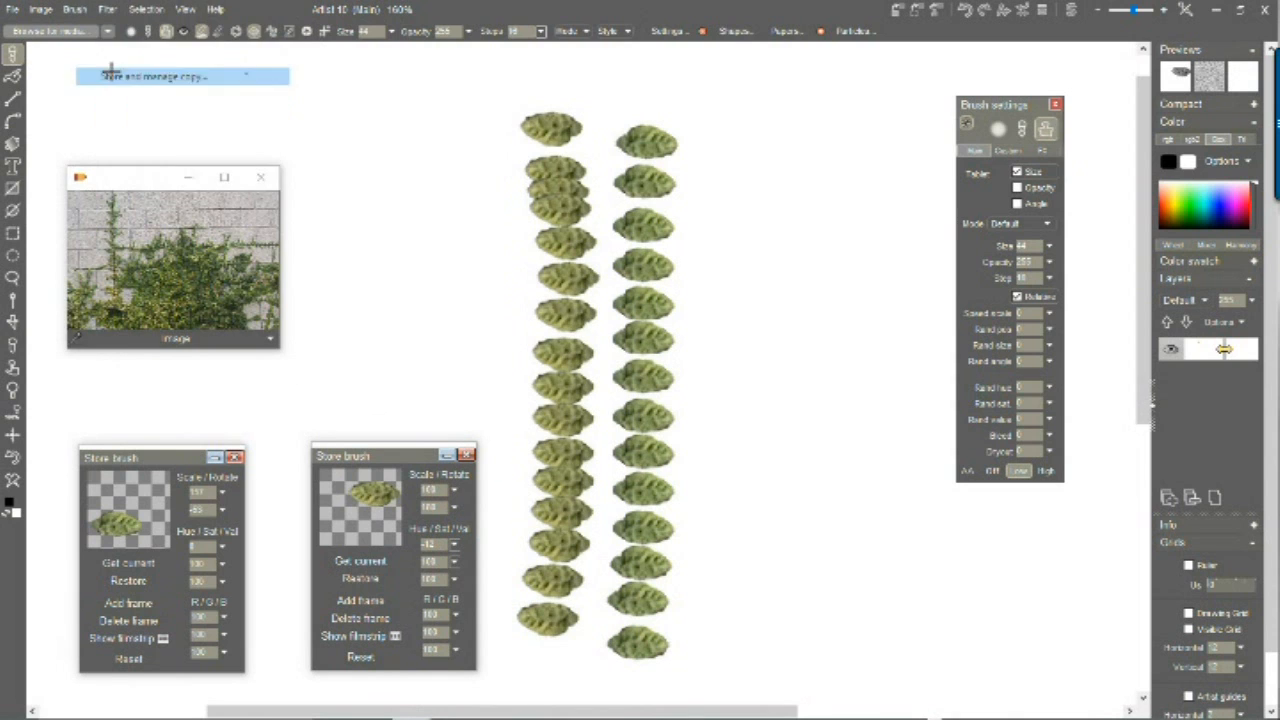
mouse_move(1134, 76)
left_mouse_down()
mouse_move(1026, 83)
mouse_move(818, 228)
left_mouse_up()
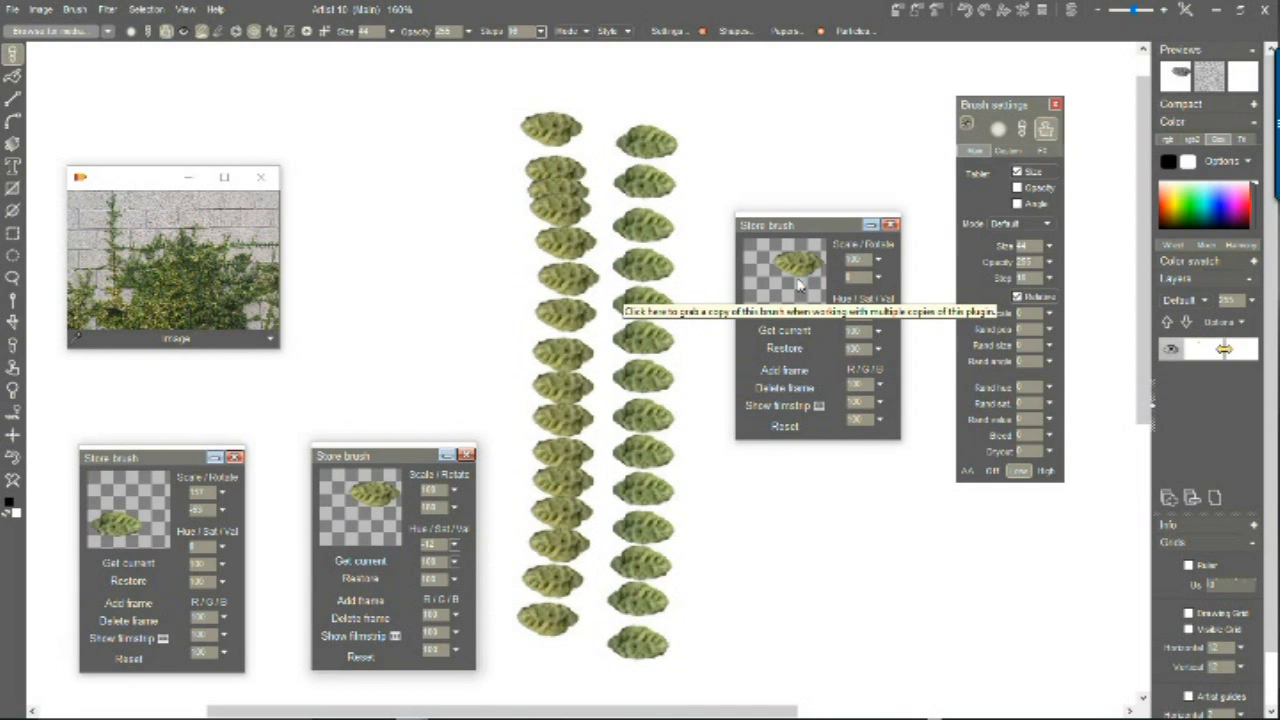
Step: Add the first stored leaf as a second frame in the third Store brush window, with its filmstrip shown, and reposition that window
left_click(113, 493)
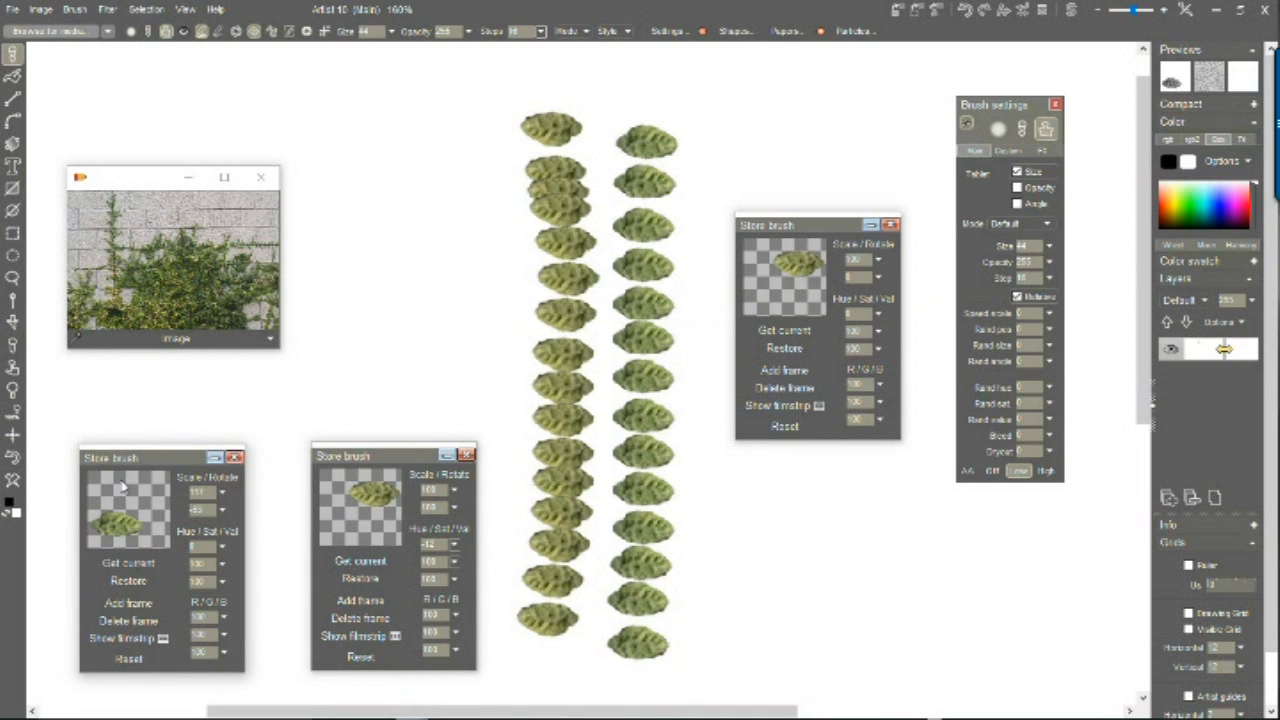
left_click(778, 368)
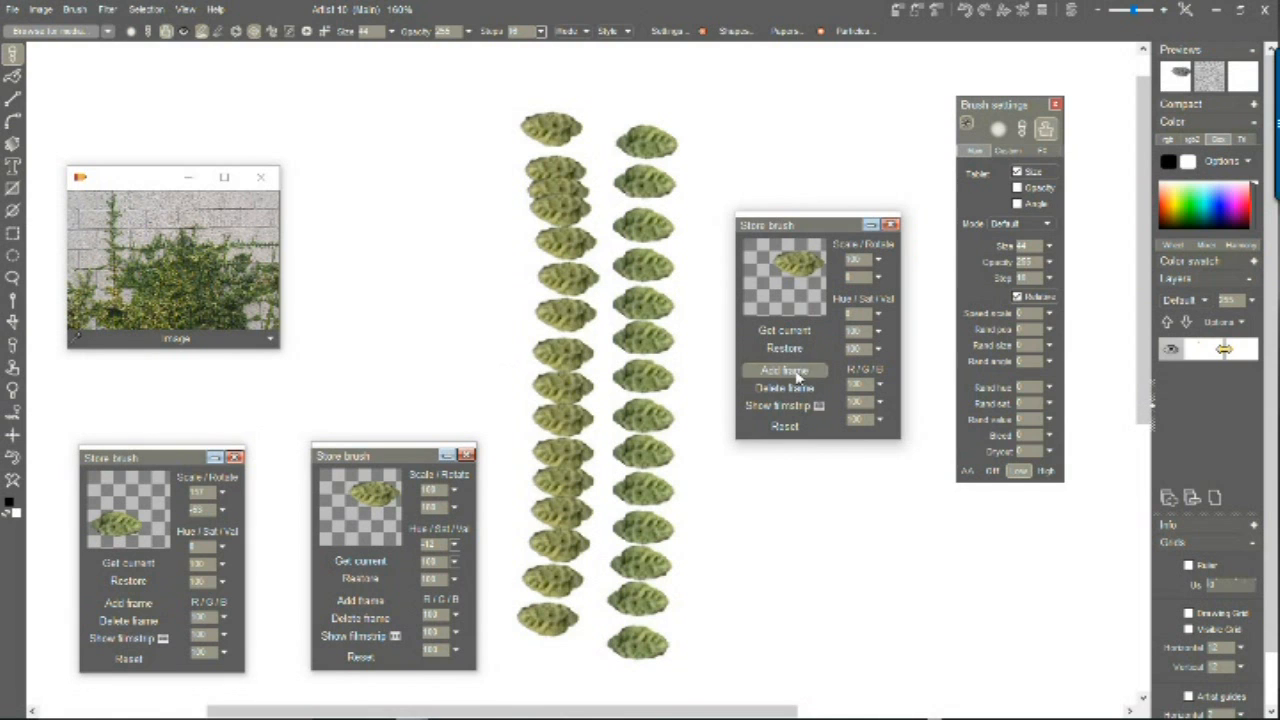
left_click(790, 406)
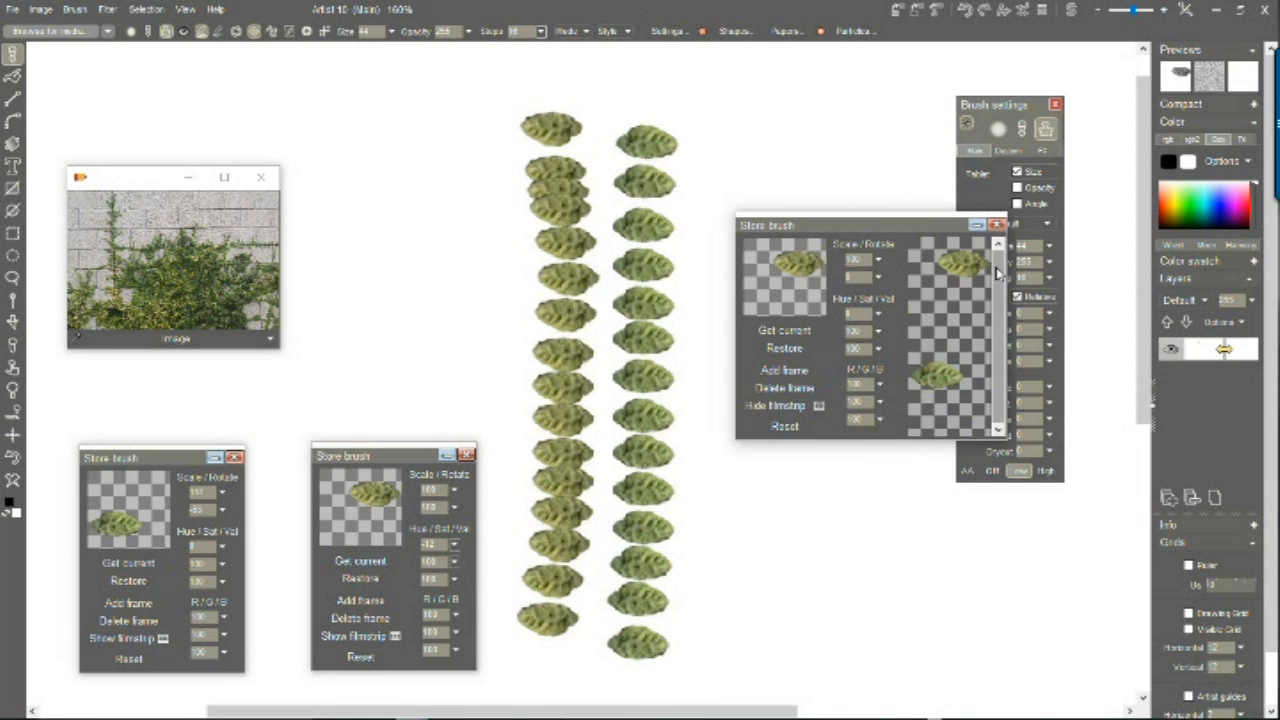
mouse_move(900, 225)
left_mouse_down()
mouse_move(837, 160)
mouse_move(834, 105)
left_mouse_up()
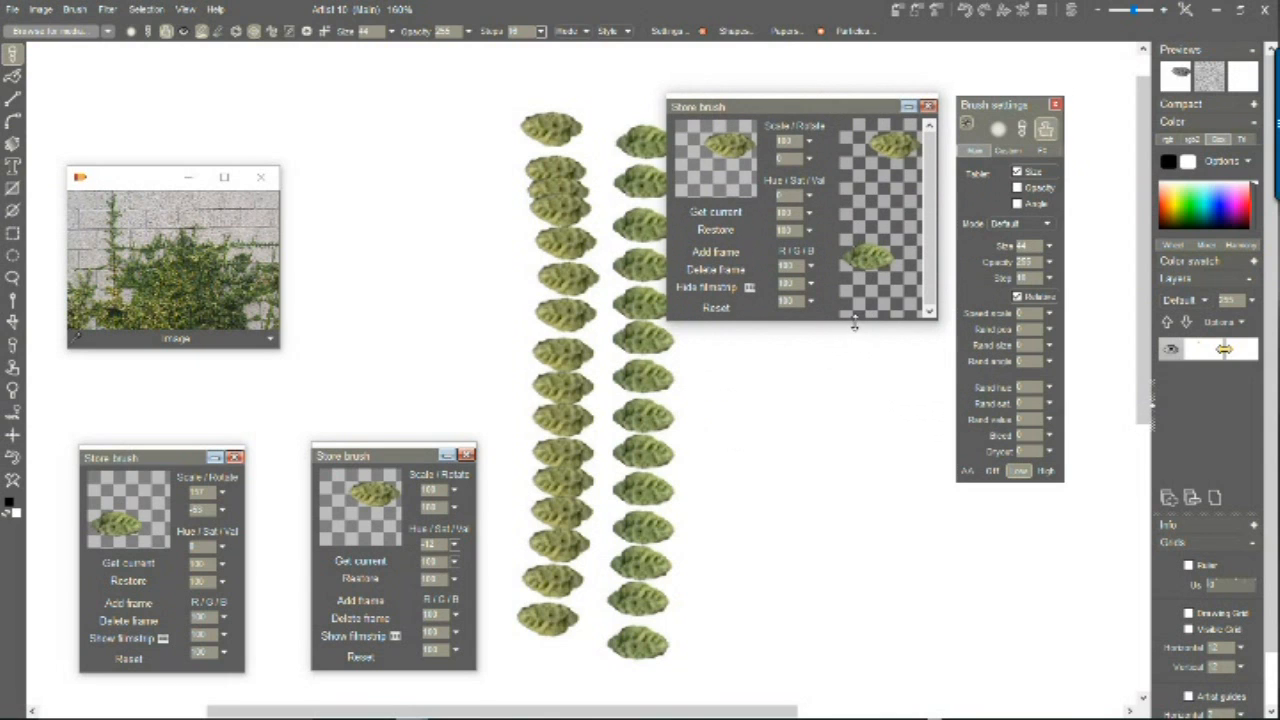
mouse_move(853, 327)
left_mouse_down()
mouse_move(871, 612)
mouse_move(875, 309)
mouse_move(876, 346)
left_mouse_up()
mouse_move(814, 119)
left_mouse_down()
mouse_move(848, 117)
mouse_move(884, 319)
mouse_move(869, 324)
left_mouse_up()
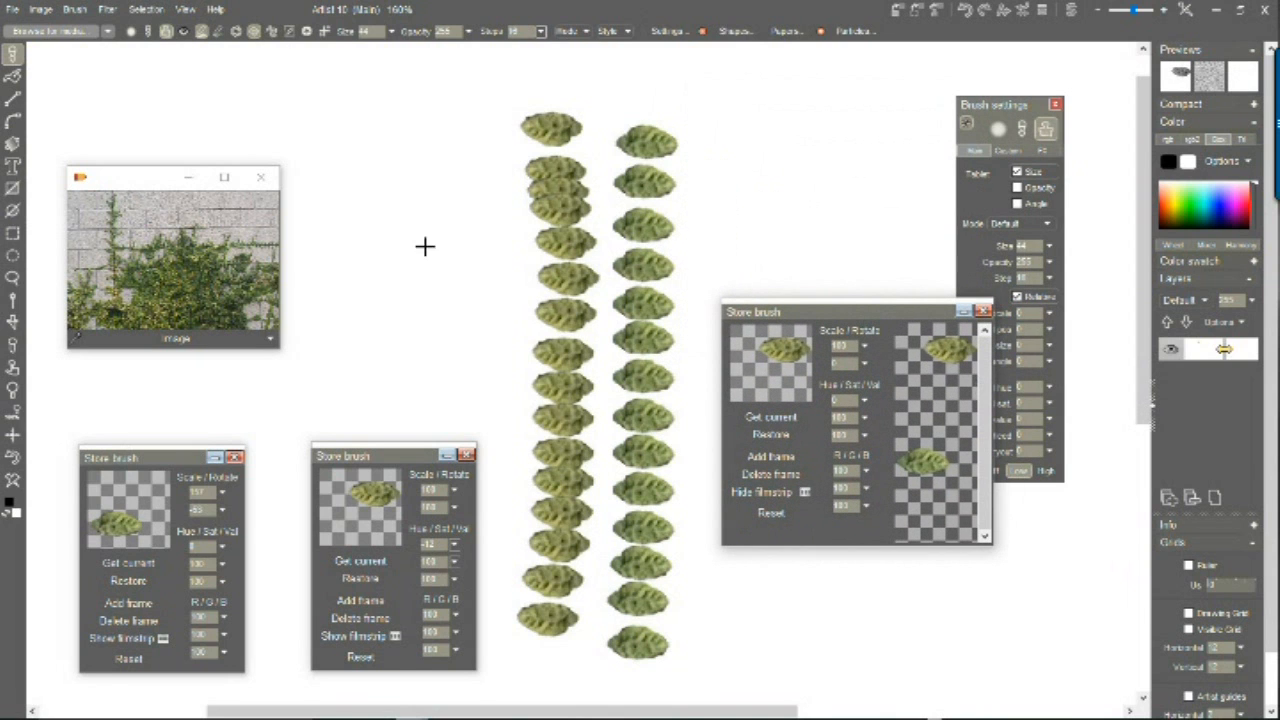
Step: Paint a column of alternating leaves on each side of the existing columns with the two-frame brush, moving its Store brush window clear
mouse_move(392, 125)
left_mouse_down()
mouse_move(420, 265)
mouse_move(412, 316)
left_mouse_up()
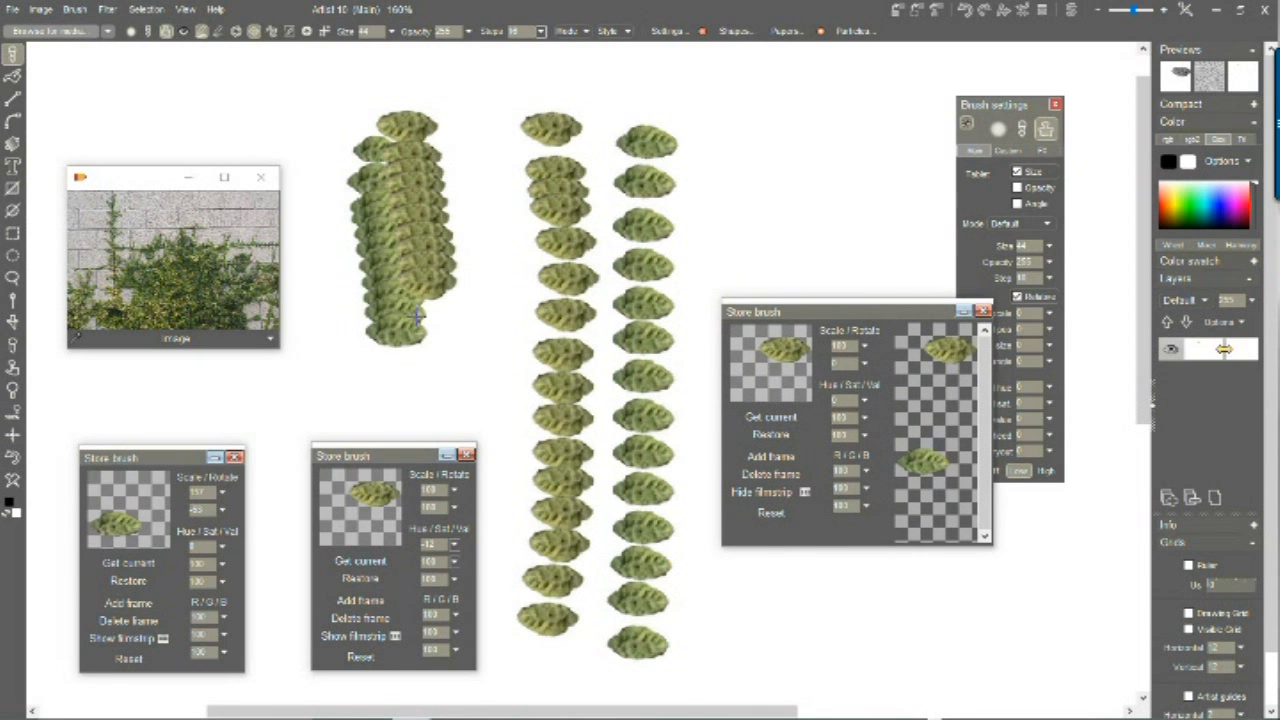
left_click_drag(843, 312, 1017, 538)
mouse_move(796, 118)
left_mouse_down()
mouse_move(768, 650)
mouse_move(756, 668)
left_mouse_up()
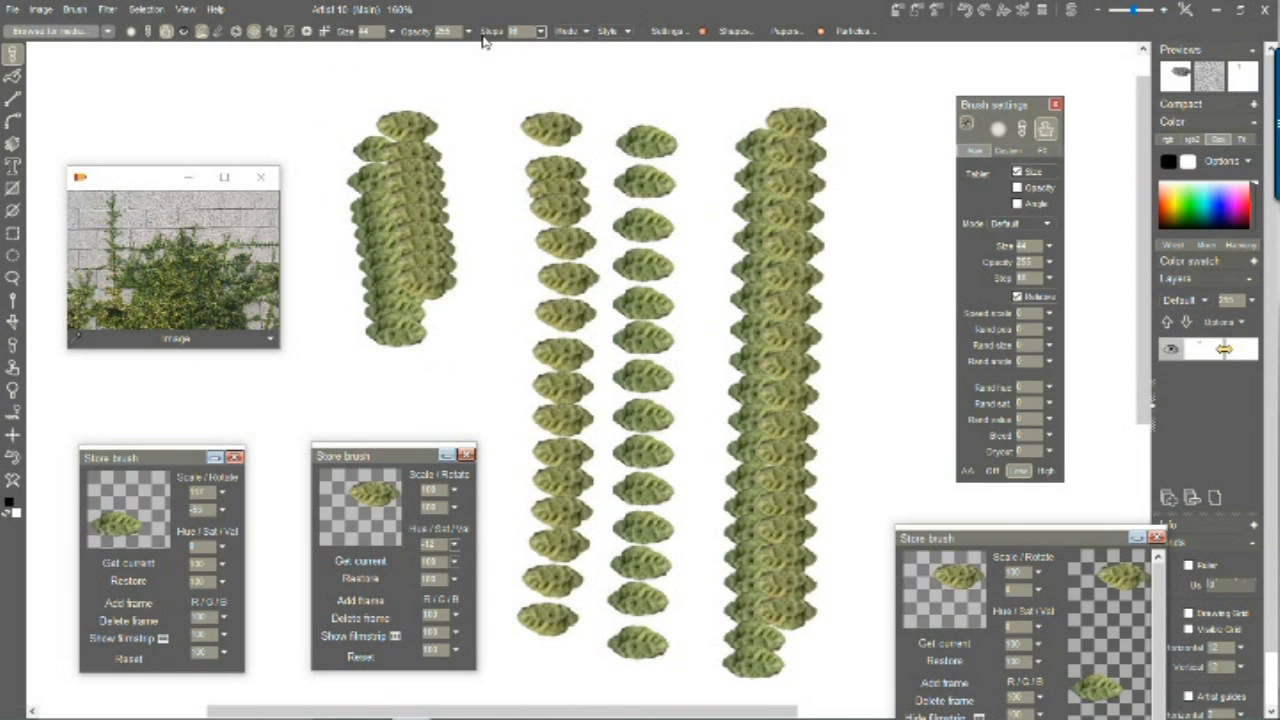
Step: Increase the brush step and paint widely spaced columns with the two-frame brush, clearing the canvas before the last one
left_click(541, 31)
left_click_drag(506, 52, 467, 58)
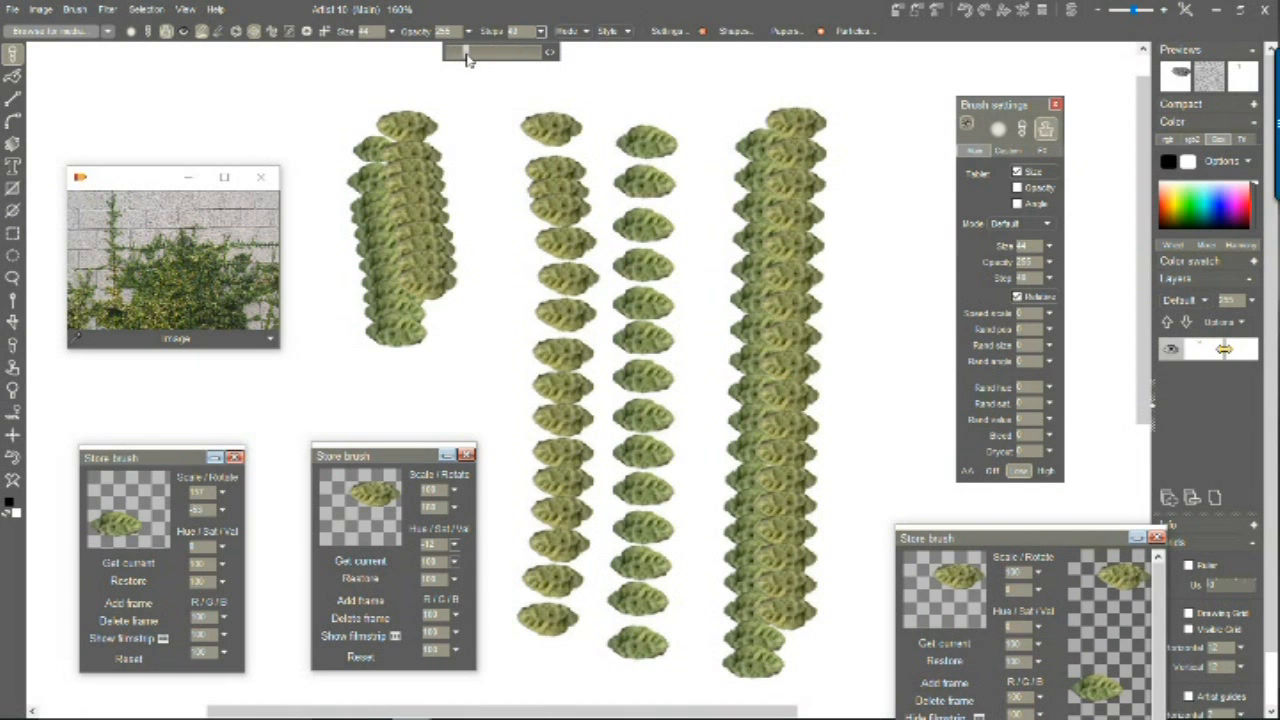
left_click_drag(860, 215, 838, 576)
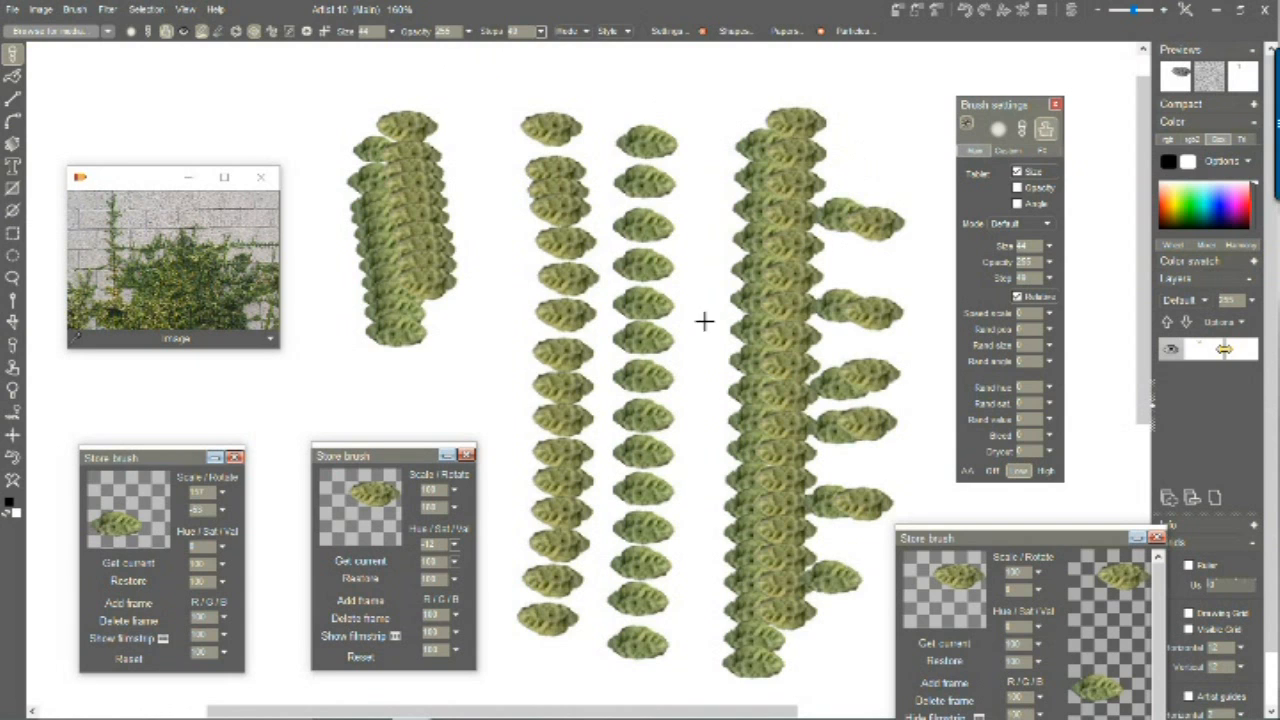
left_click_drag(712, 172, 712, 590)
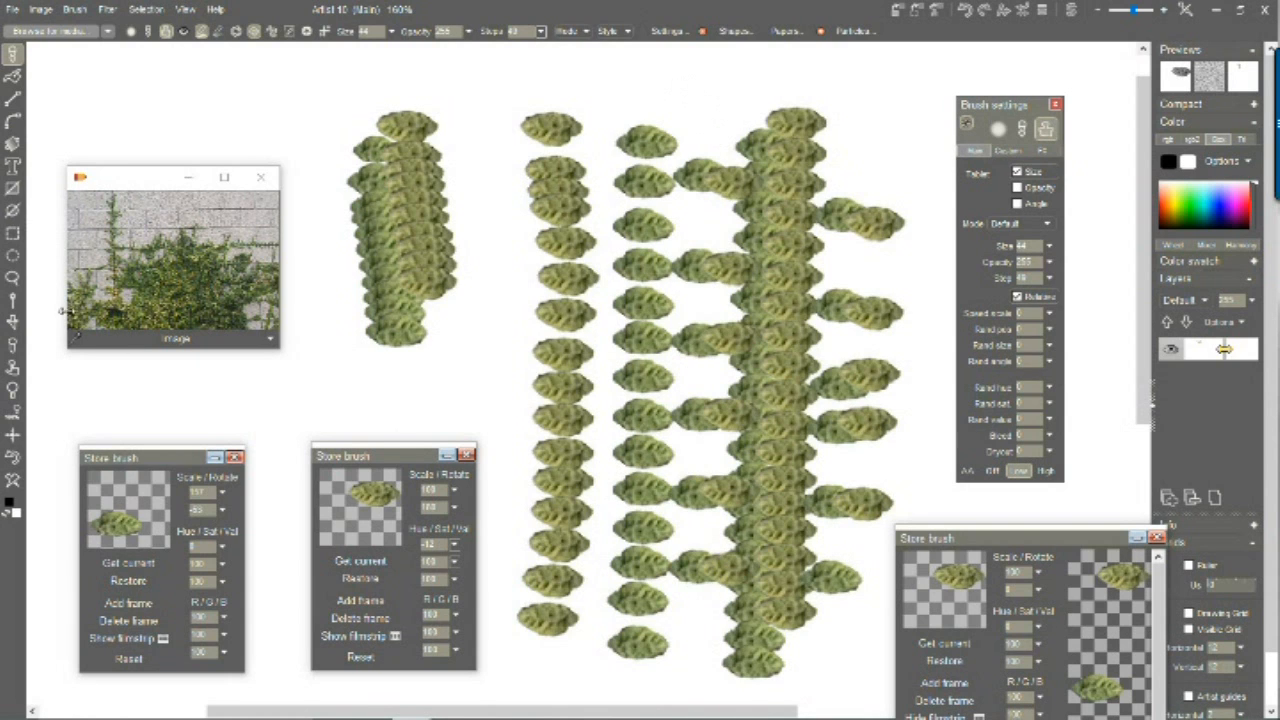
left_click(13, 481)
left_click_drag(641, 150, 656, 616)
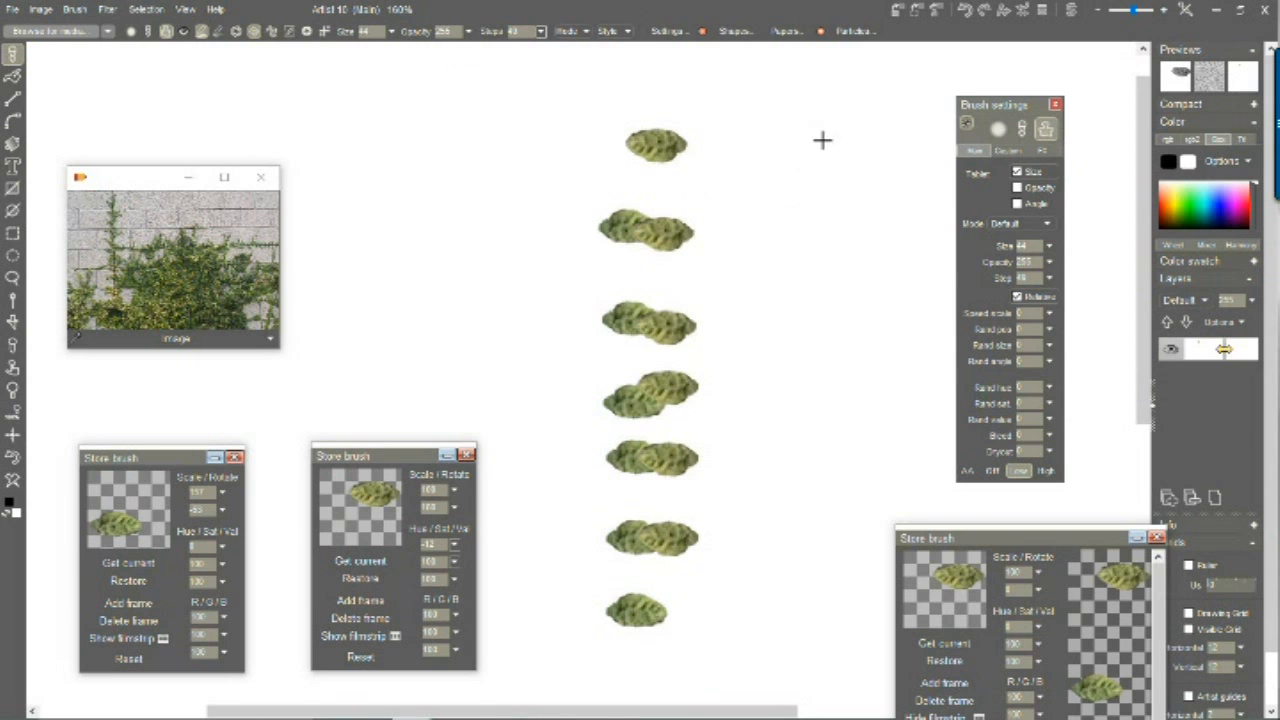
Step: With the two-frame Store brush window moved beside the leaf column, stamp one leaf from each frame and capture the pair as a single brush
mouse_move(1033, 541)
left_mouse_down()
mouse_move(982, 263)
mouse_move(950, 220)
left_mouse_up()
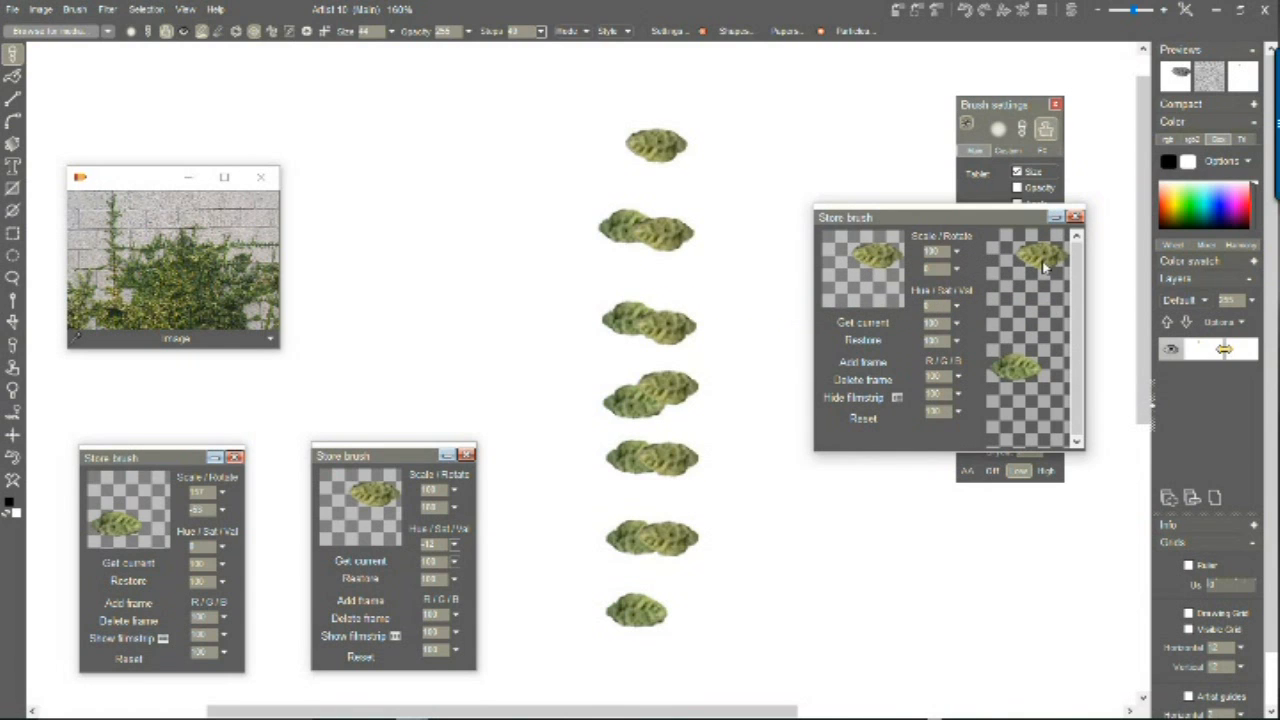
mouse_move(153, 459)
left_mouse_down()
mouse_move(503, 314)
mouse_move(740, 190)
mouse_move(711, 218)
mouse_move(145, 467)
left_mouse_up()
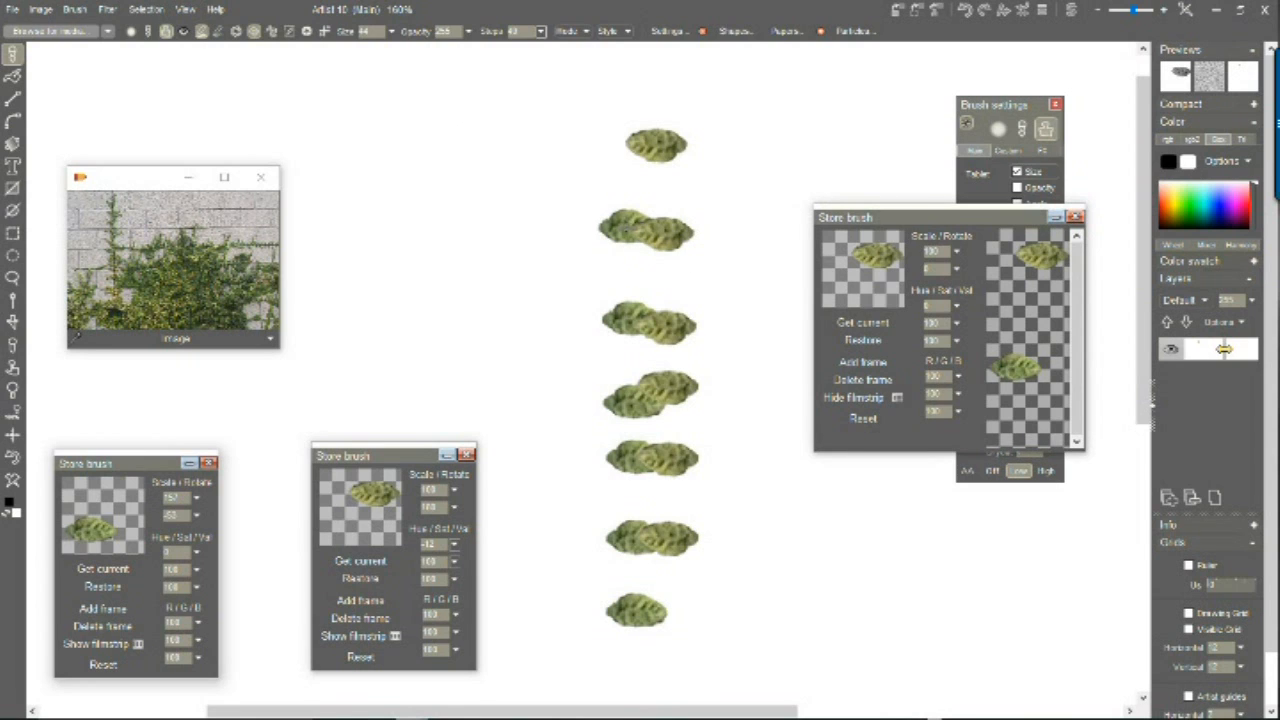
left_click(493, 179)
left_click(453, 234)
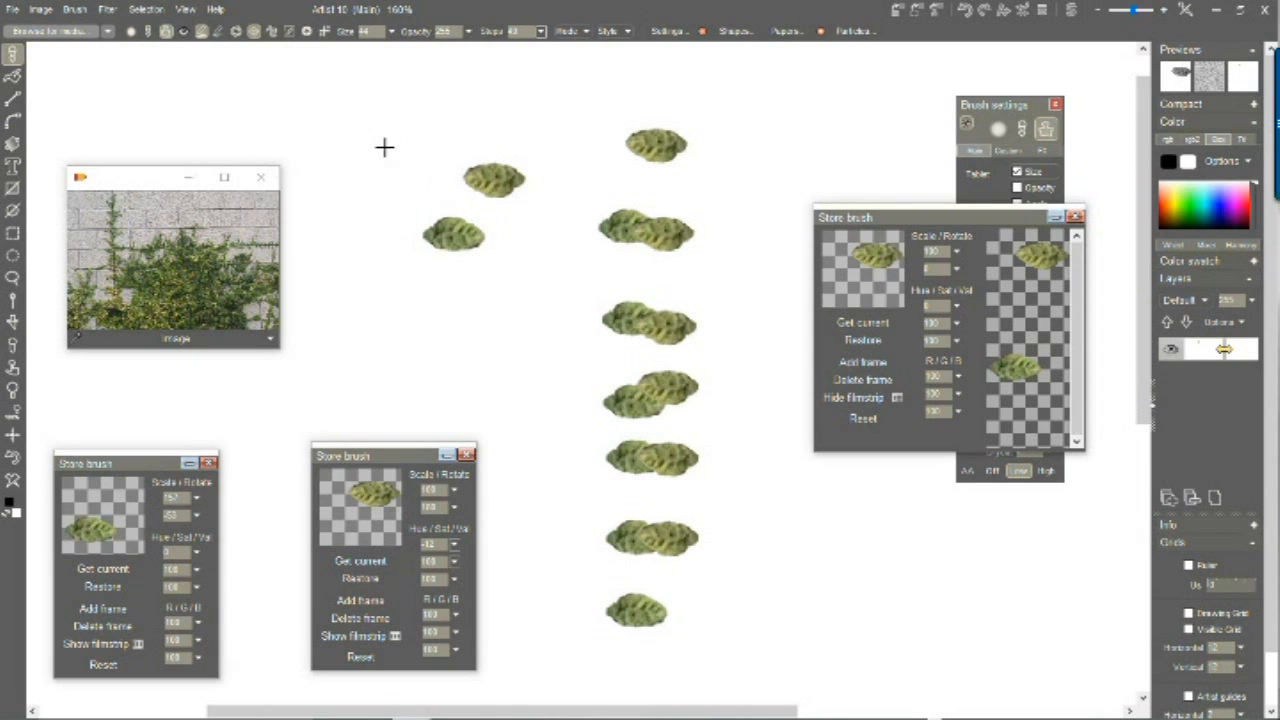
left_click(13, 322)
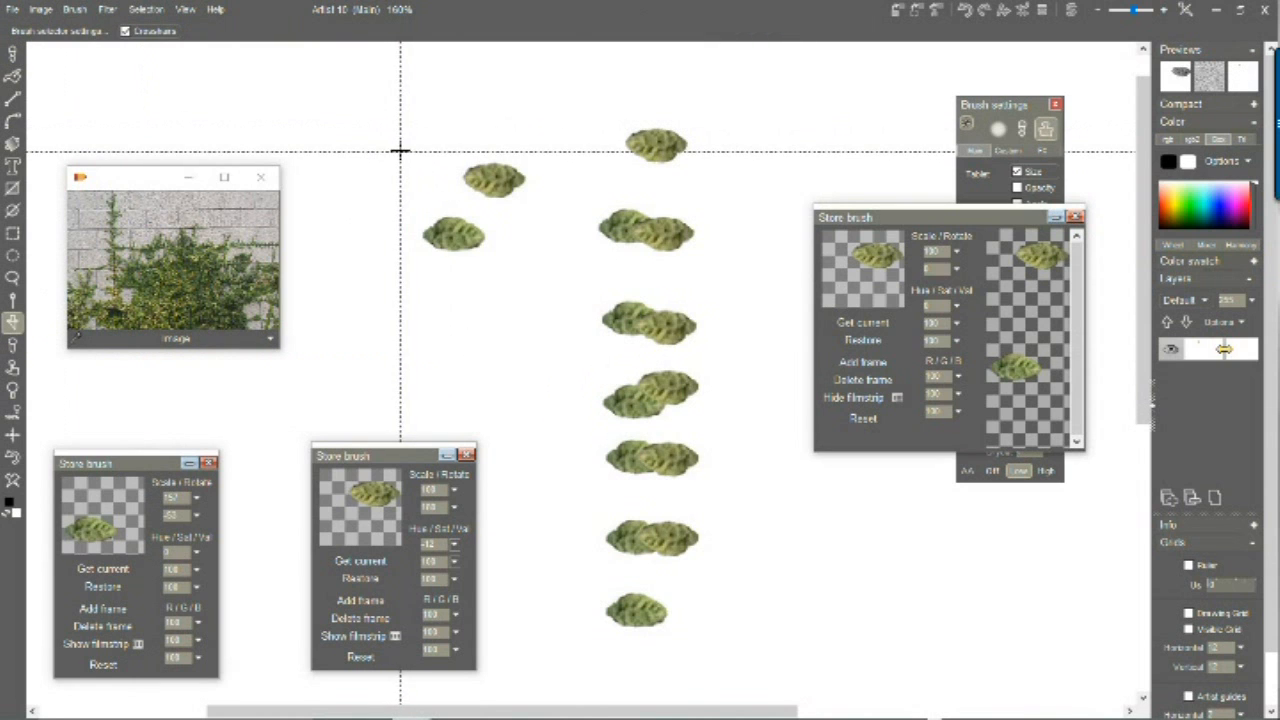
mouse_move(403, 144)
left_mouse_down()
mouse_move(571, 303)
mouse_move(534, 277)
left_mouse_up()
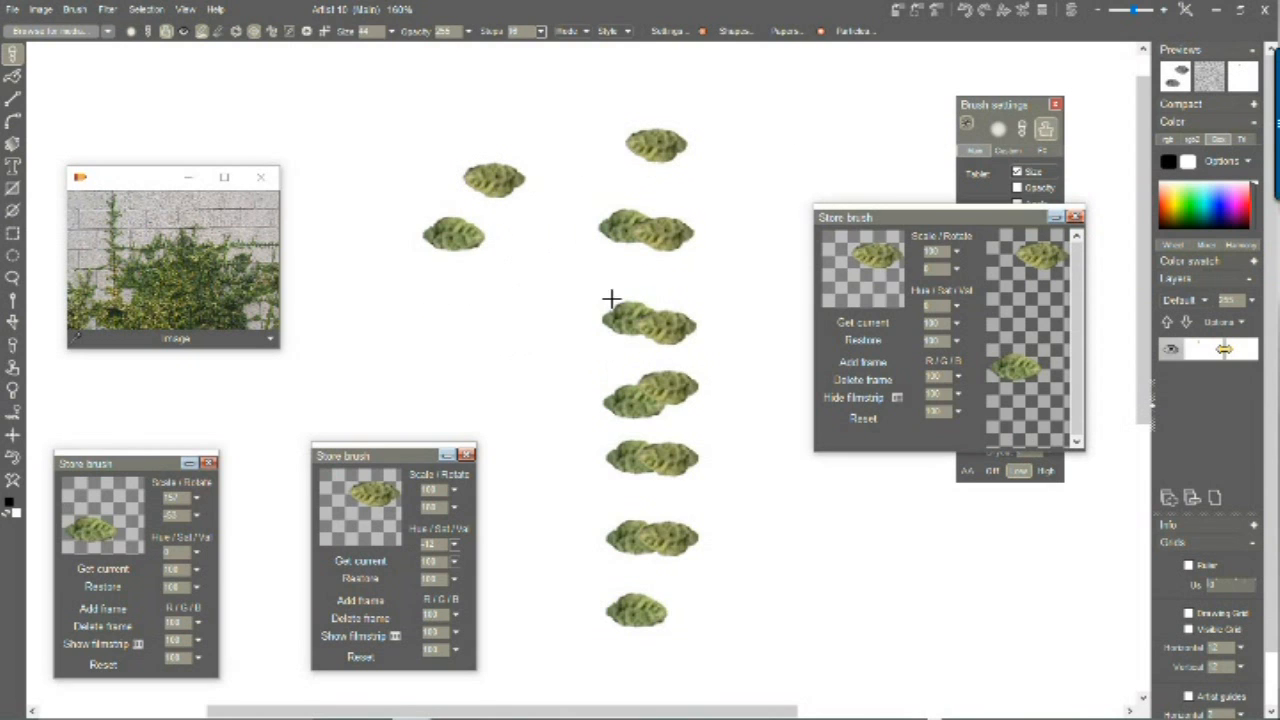
Step: Pick the second stored leaf, reduce its step to the minimum, and stamp one leaf on a cleared canvas
left_click(379, 515)
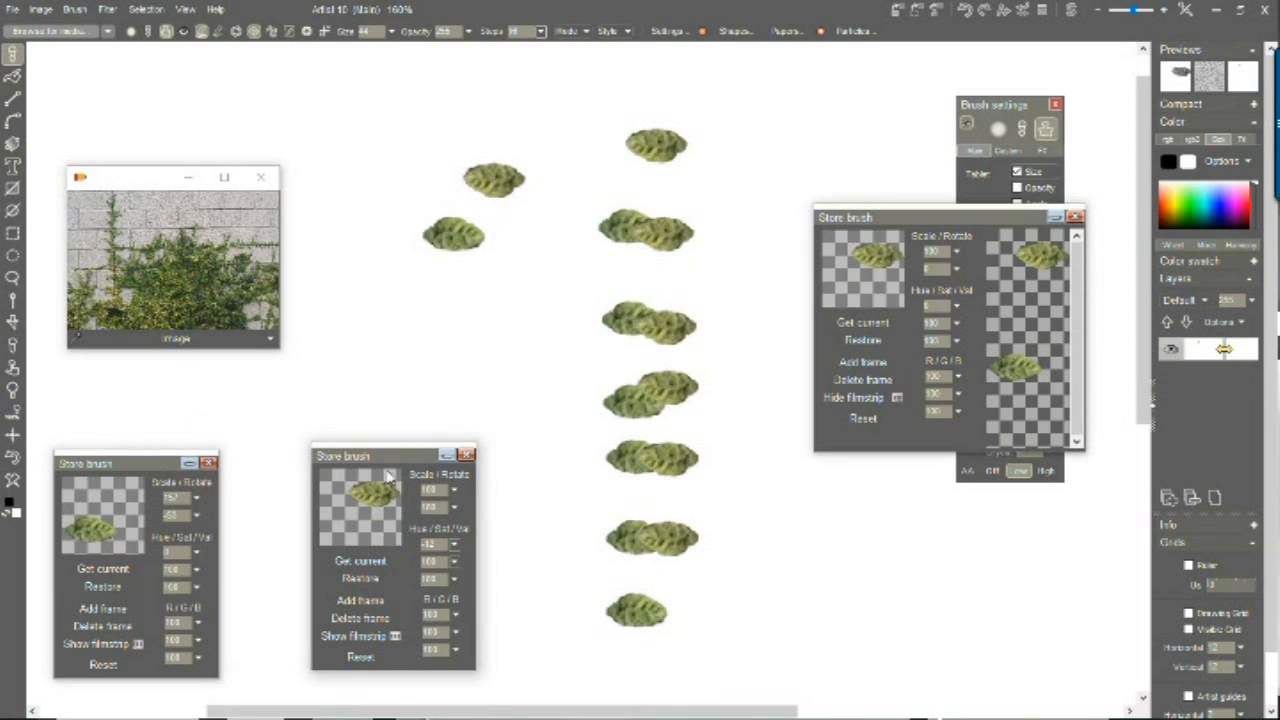
left_click(541, 31)
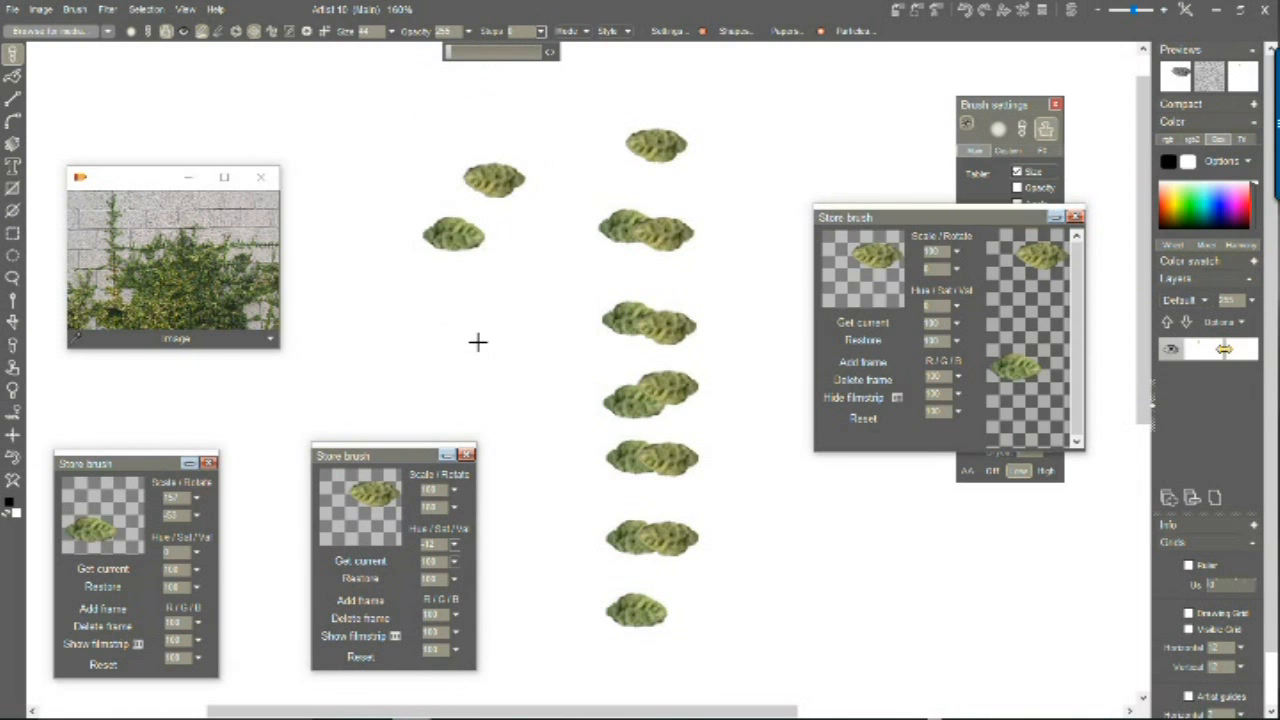
left_click(14, 486)
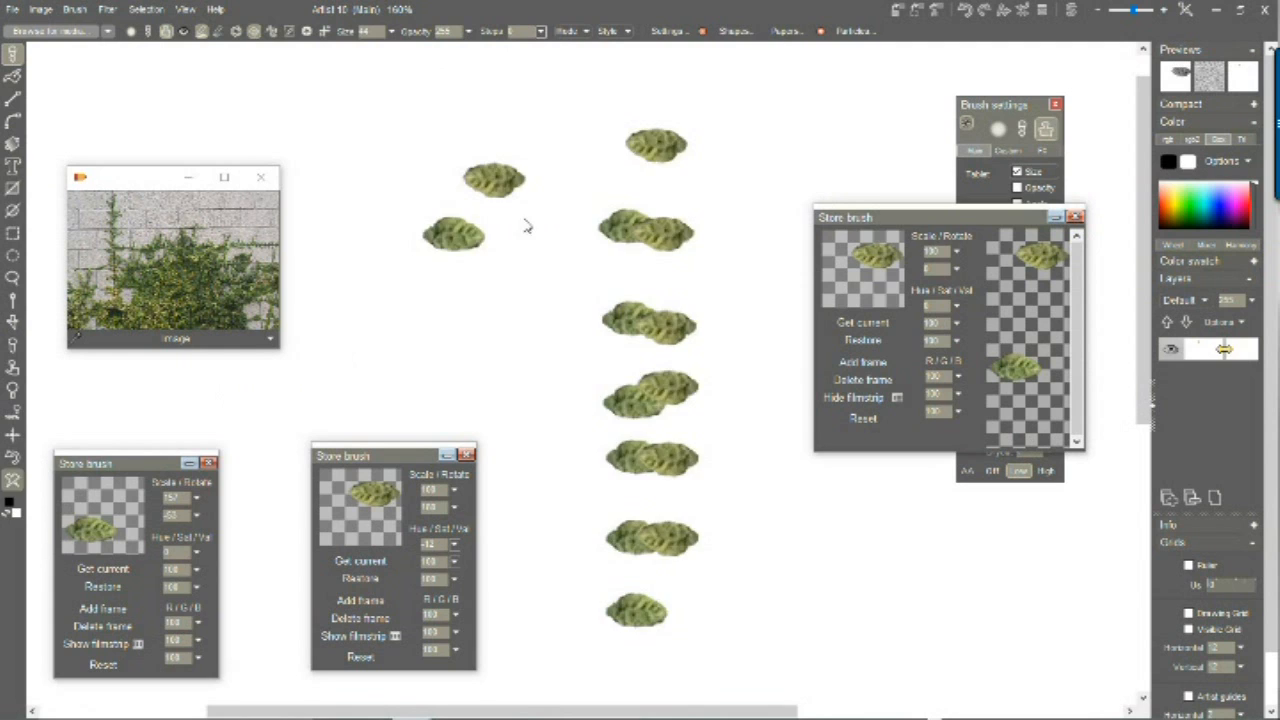
left_click(636, 265)
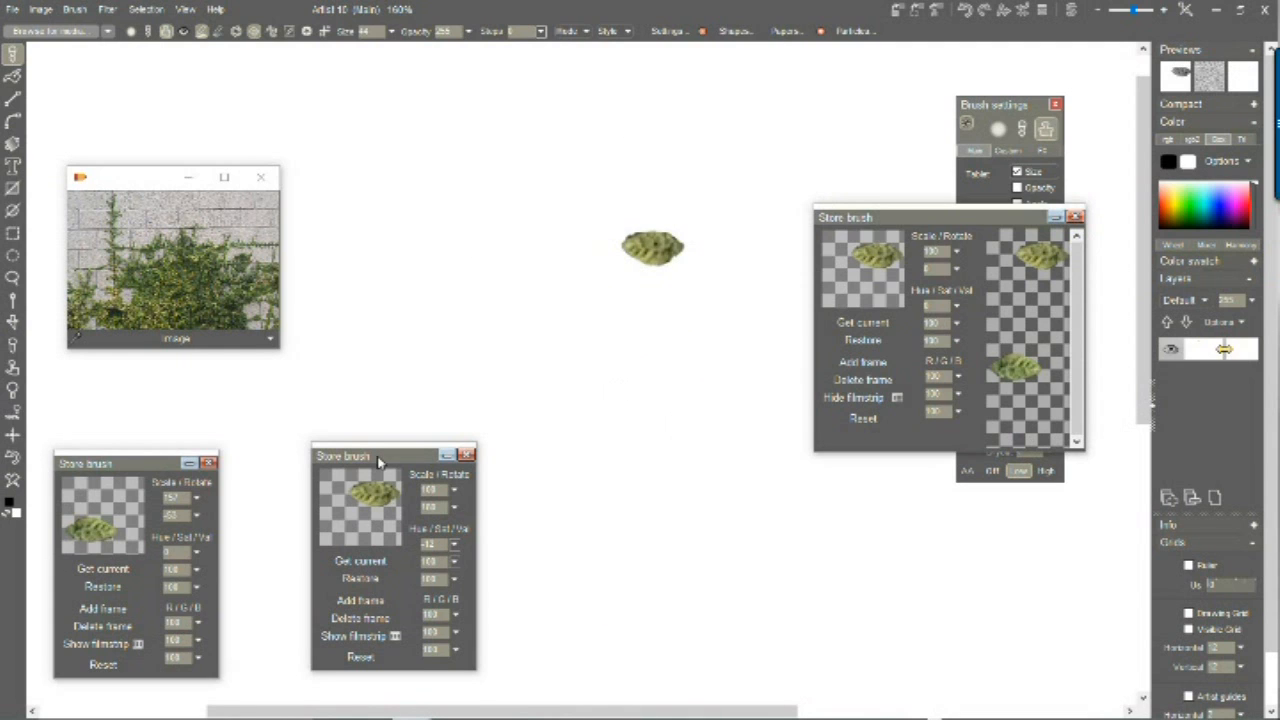
Step: Pick the first stored leaf and stamp it just below and to the left of the leaf on the canvas
left_click(95, 525)
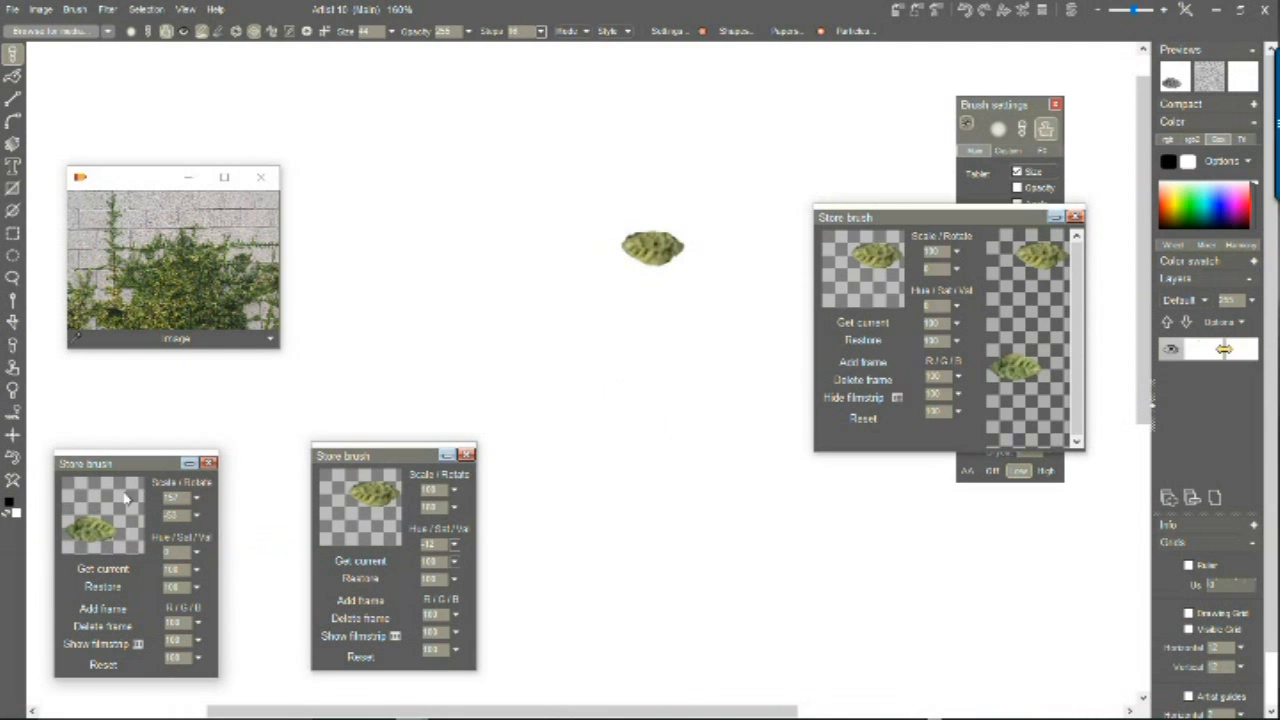
mouse_move(600, 262)
left_mouse_down()
mouse_move(603, 220)
mouse_move(603, 248)
left_mouse_up()
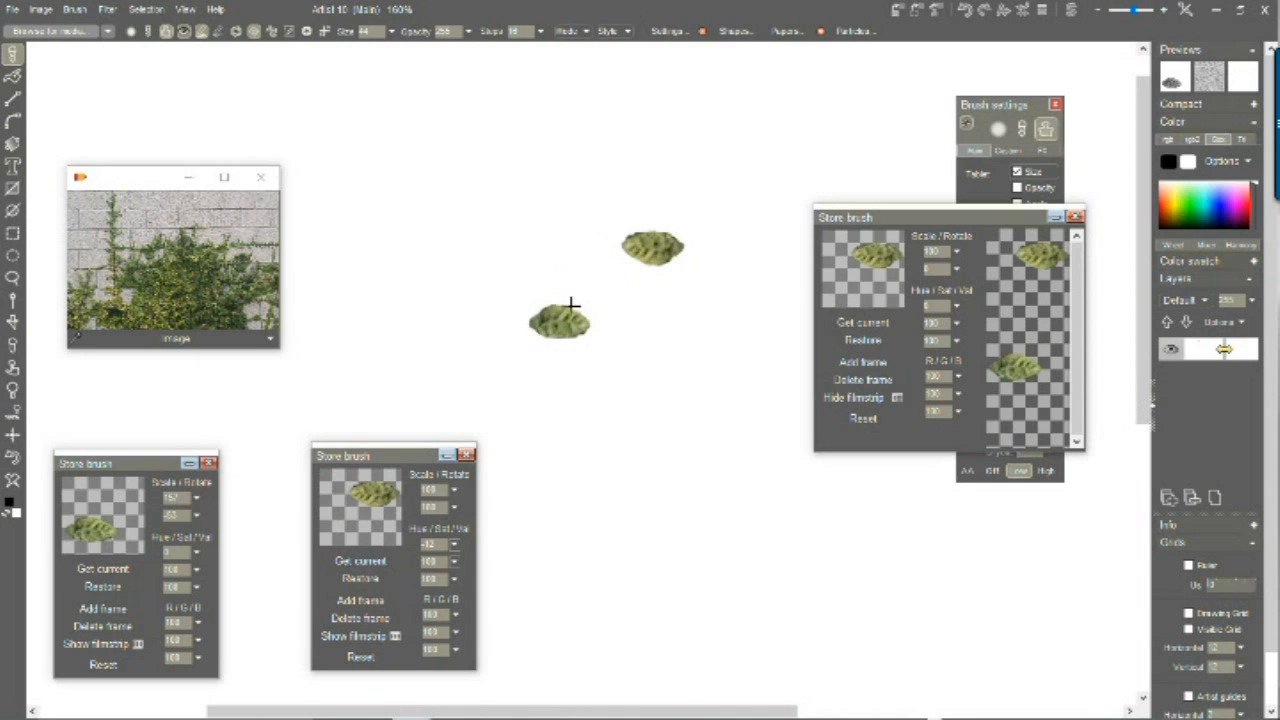
left_click(600, 257)
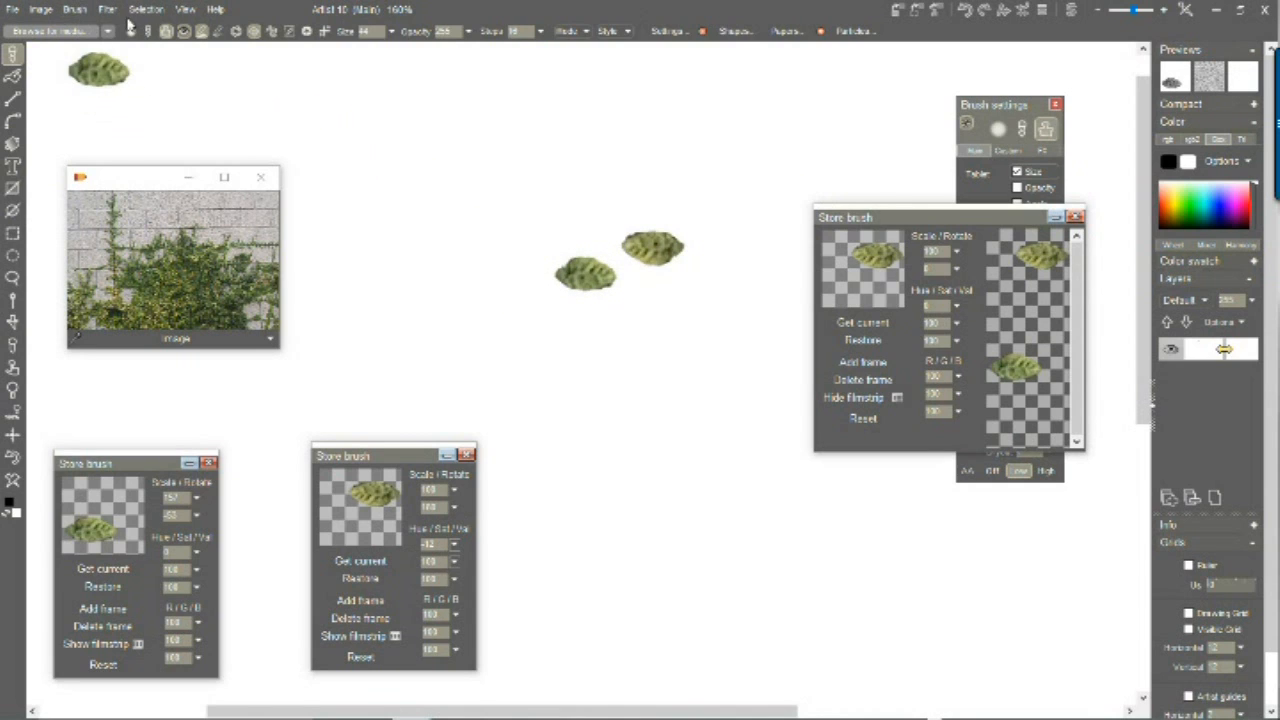
Step: Capture the two neighbouring leaves as one brush and paint a curved double strand to their left
left_click(13, 322)
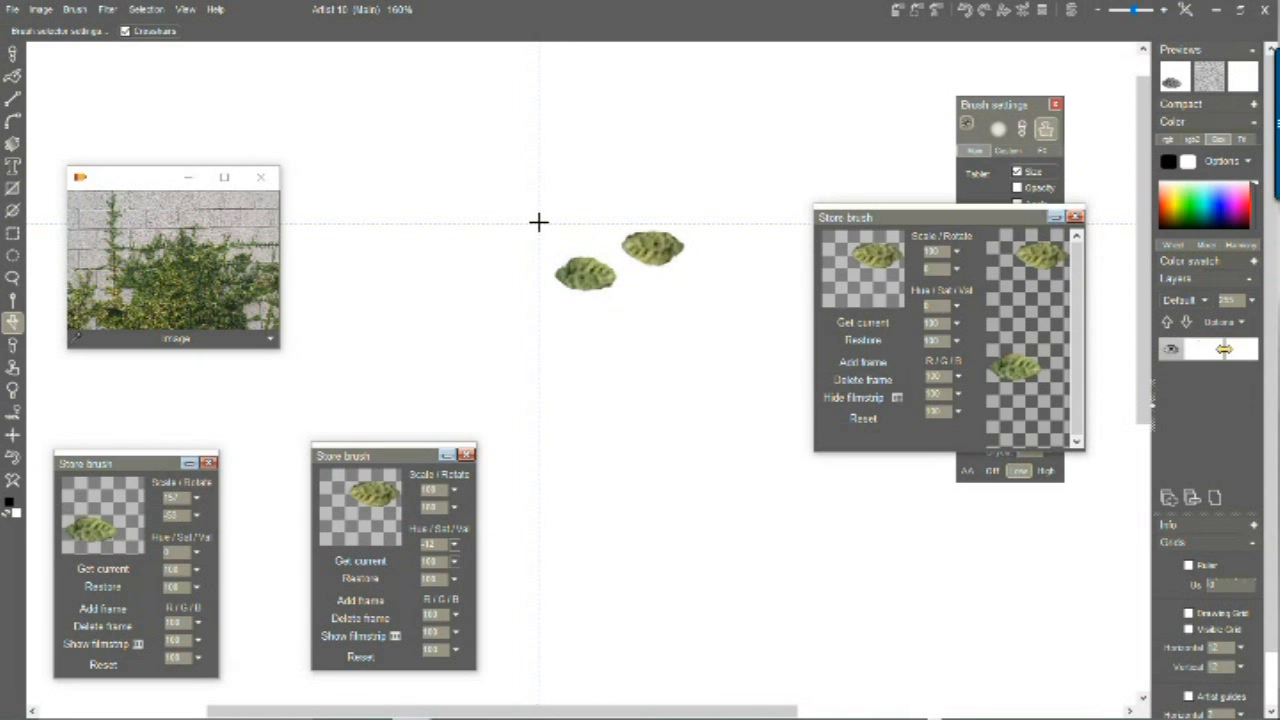
left_click_drag(538, 222, 700, 300)
mouse_move(500, 182)
left_mouse_down()
mouse_move(494, 310)
mouse_move(562, 414)
left_mouse_up()
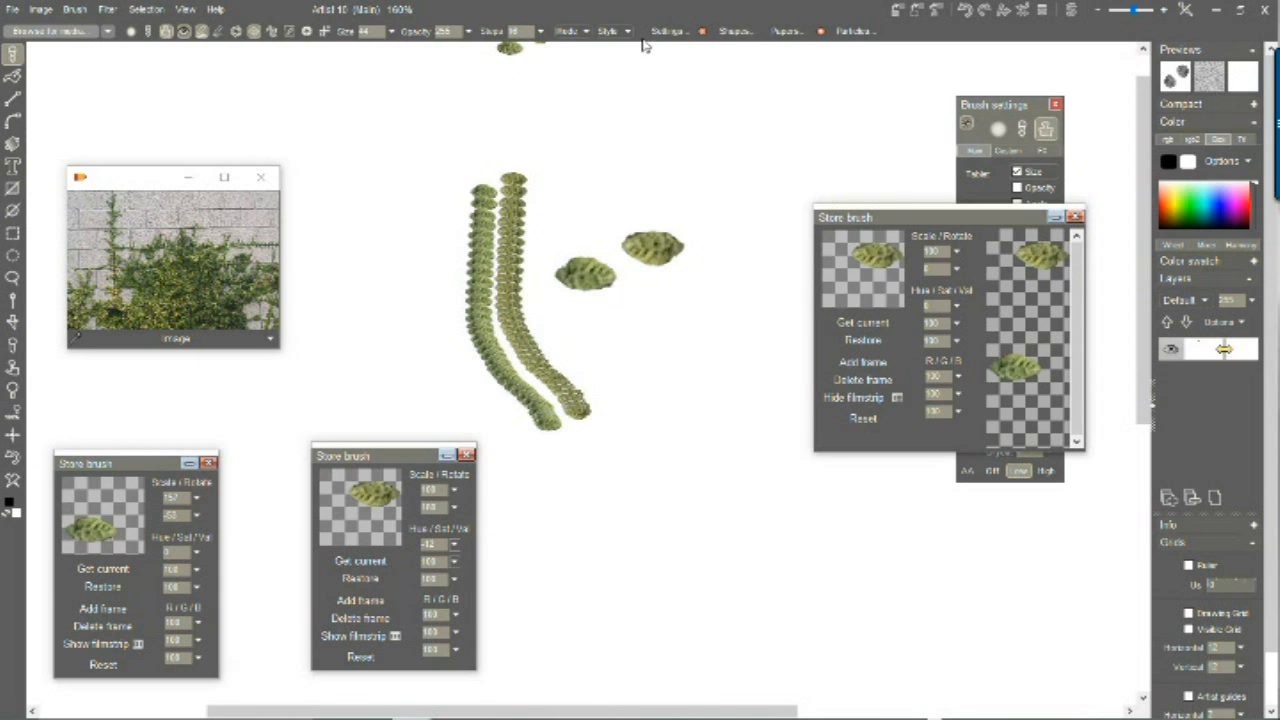
Step: Increase the step of the leaf-pair brush and paint a long, spaced, winding double strand down the canvas
left_click(541, 32)
left_click(461, 53)
mouse_move(796, 196)
left_mouse_down()
mouse_move(737, 260)
mouse_move(761, 383)
mouse_move(761, 551)
mouse_move(734, 691)
left_mouse_up()
left_click(700, 408)
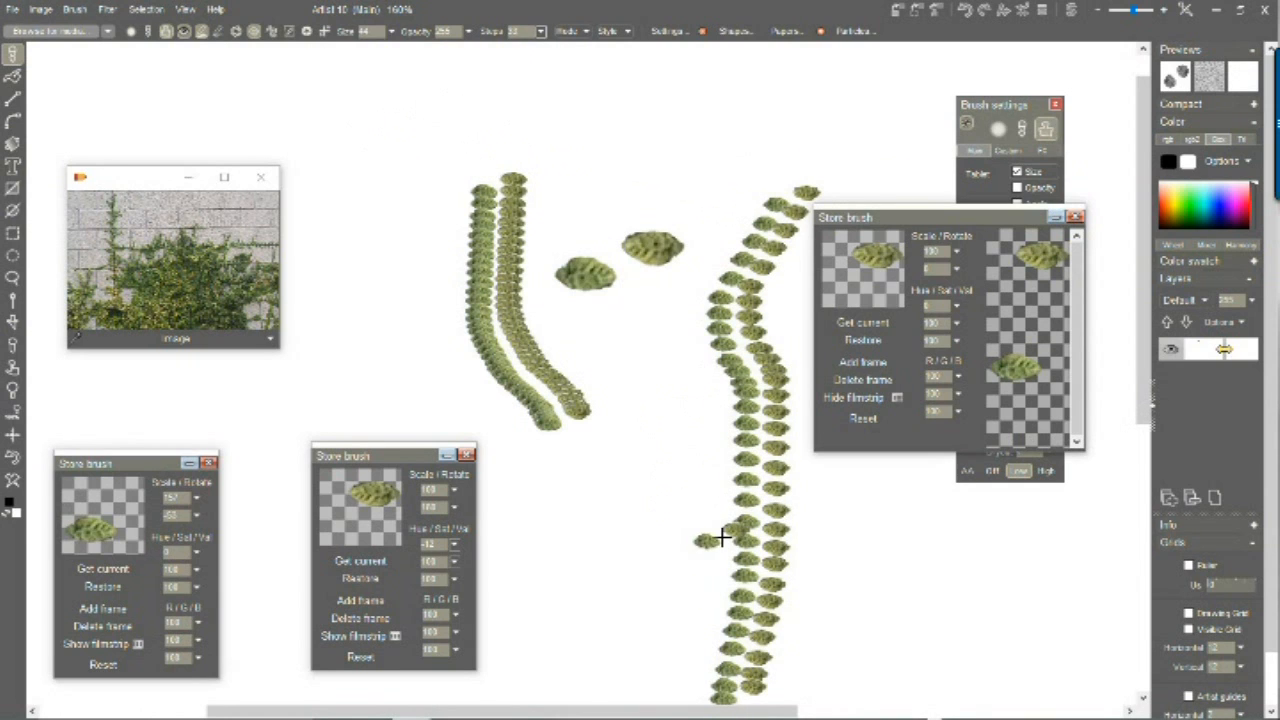
Step: Clear the canvas and stamp overlapping copies of the first stored leaf into a small clump in the upper middle
left_click(12, 481)
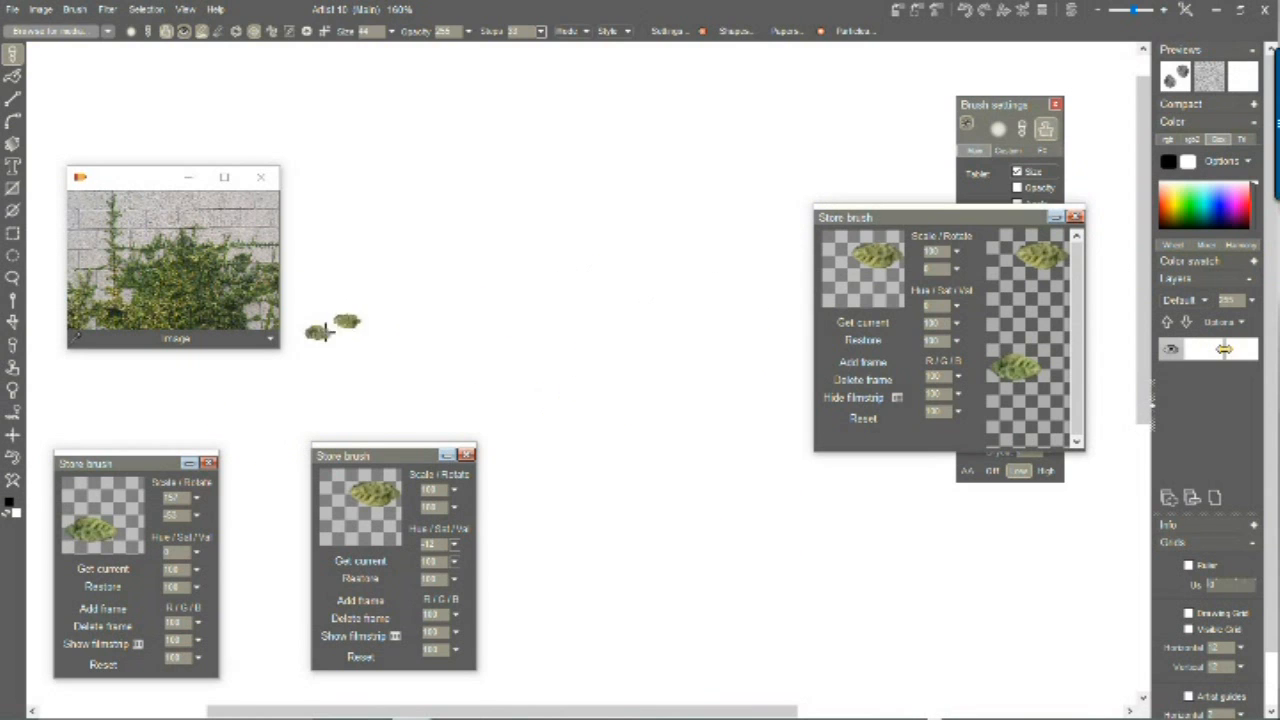
left_click(93, 527)
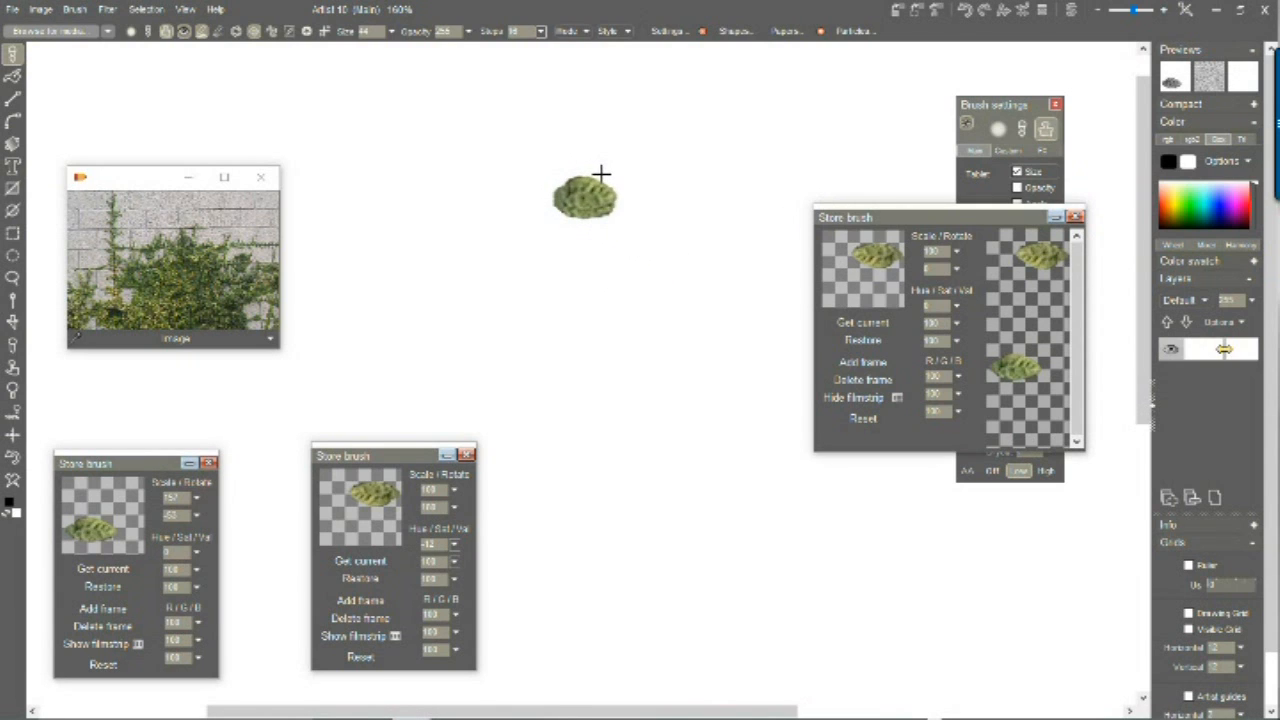
left_click(597, 175)
left_click(597, 175)
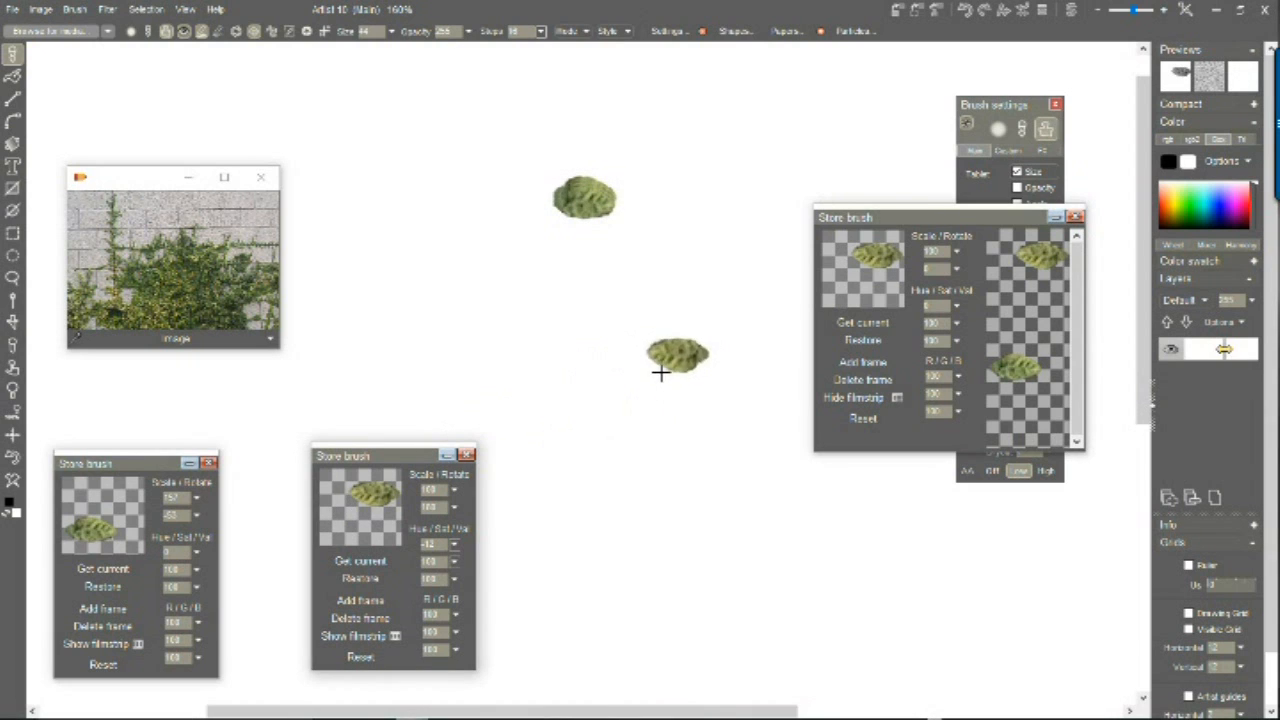
Step: Build a second overlapping clump below it with the second stored leaf and capture that clump as a new brush
left_click(659, 376)
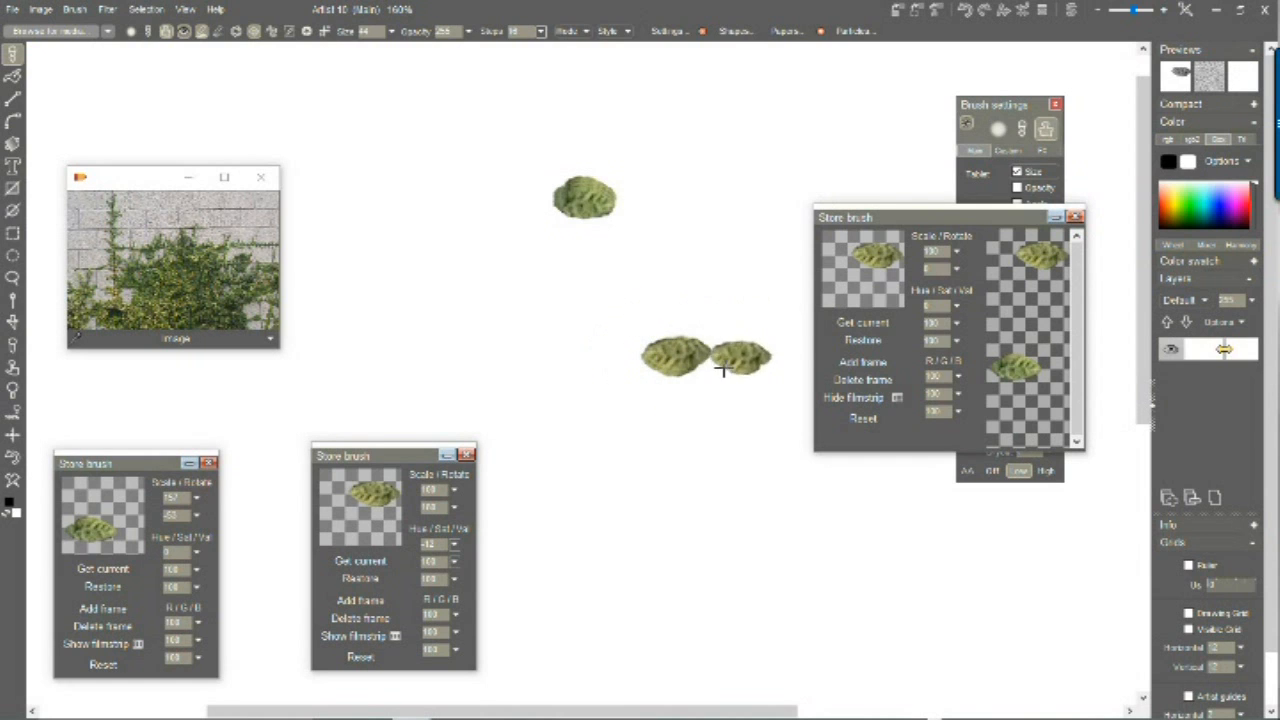
left_click(12, 323)
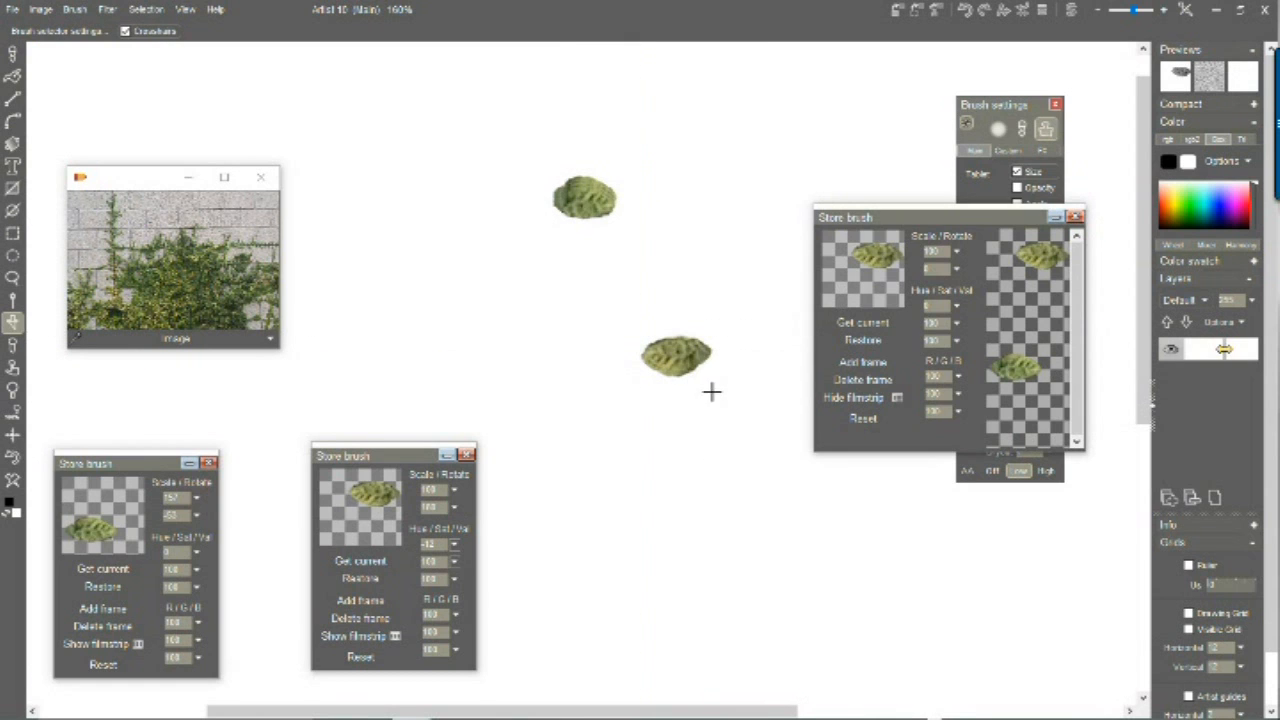
left_click_drag(716, 380, 716, 380)
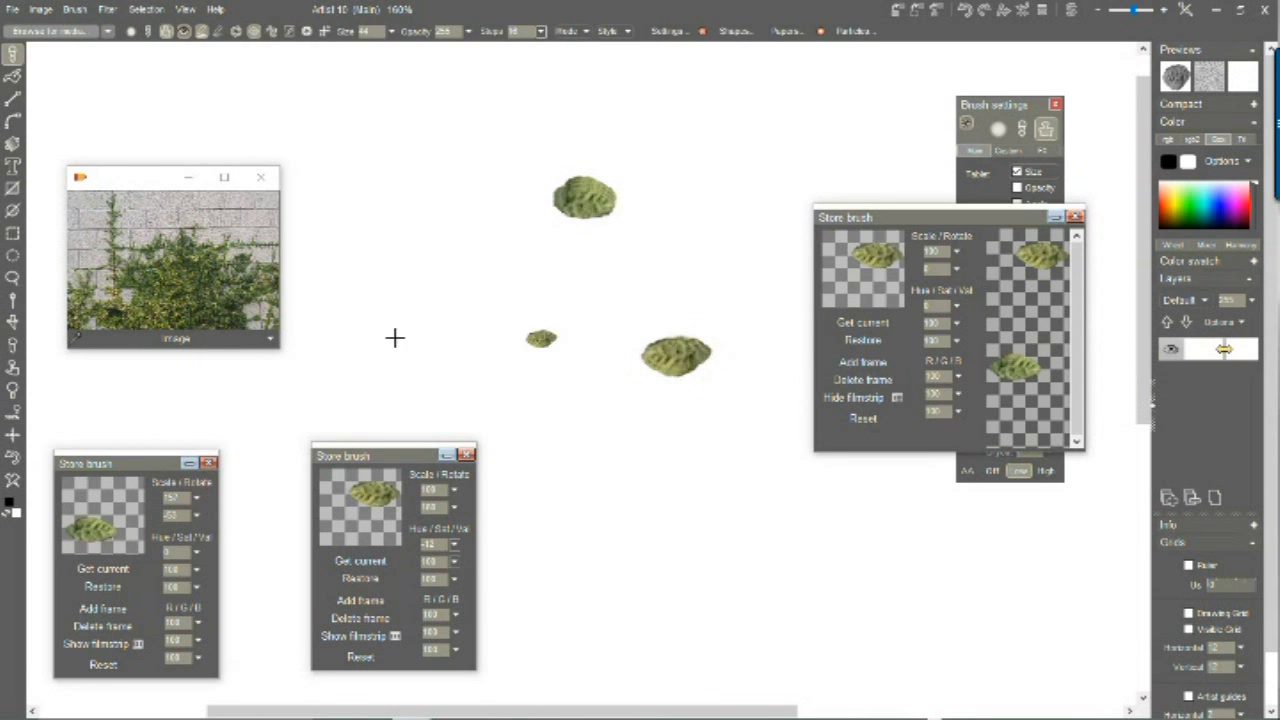
Step: Capture the lower clump as a brush with spare space on its left, and the upper clump with spare space on its right
left_click(12, 323)
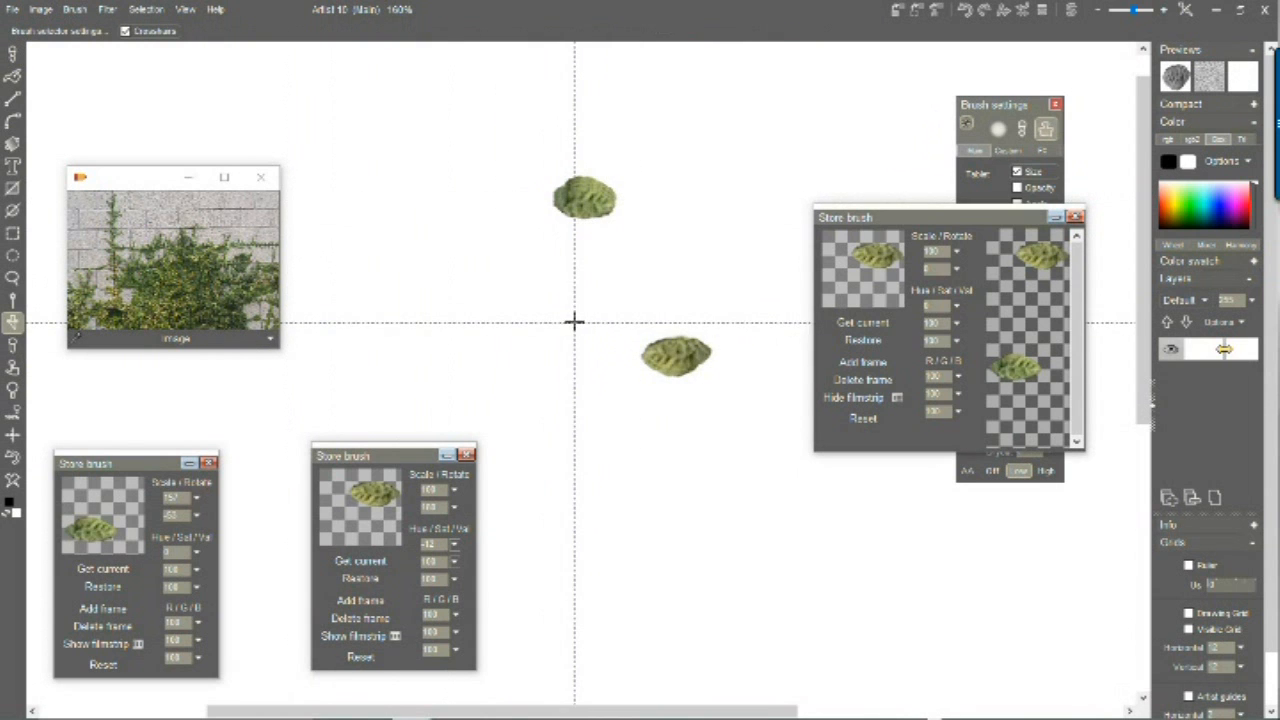
left_click_drag(565, 326, 714, 400)
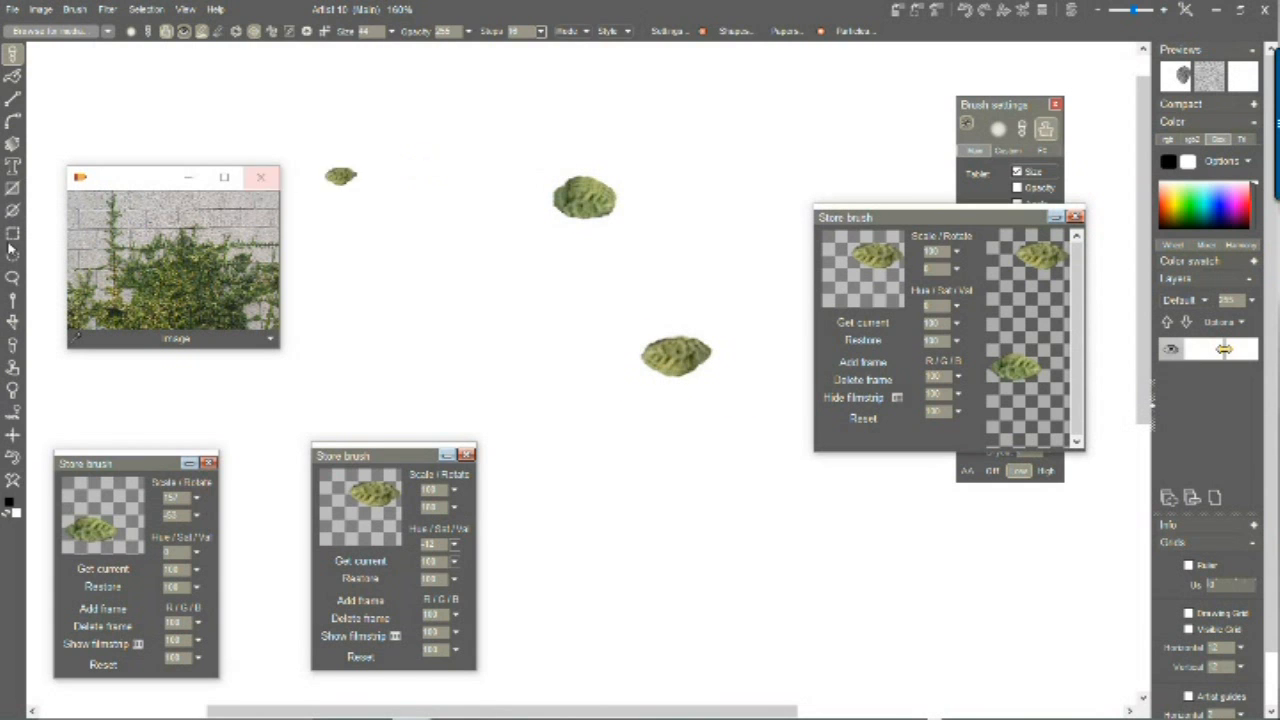
left_click(12, 322)
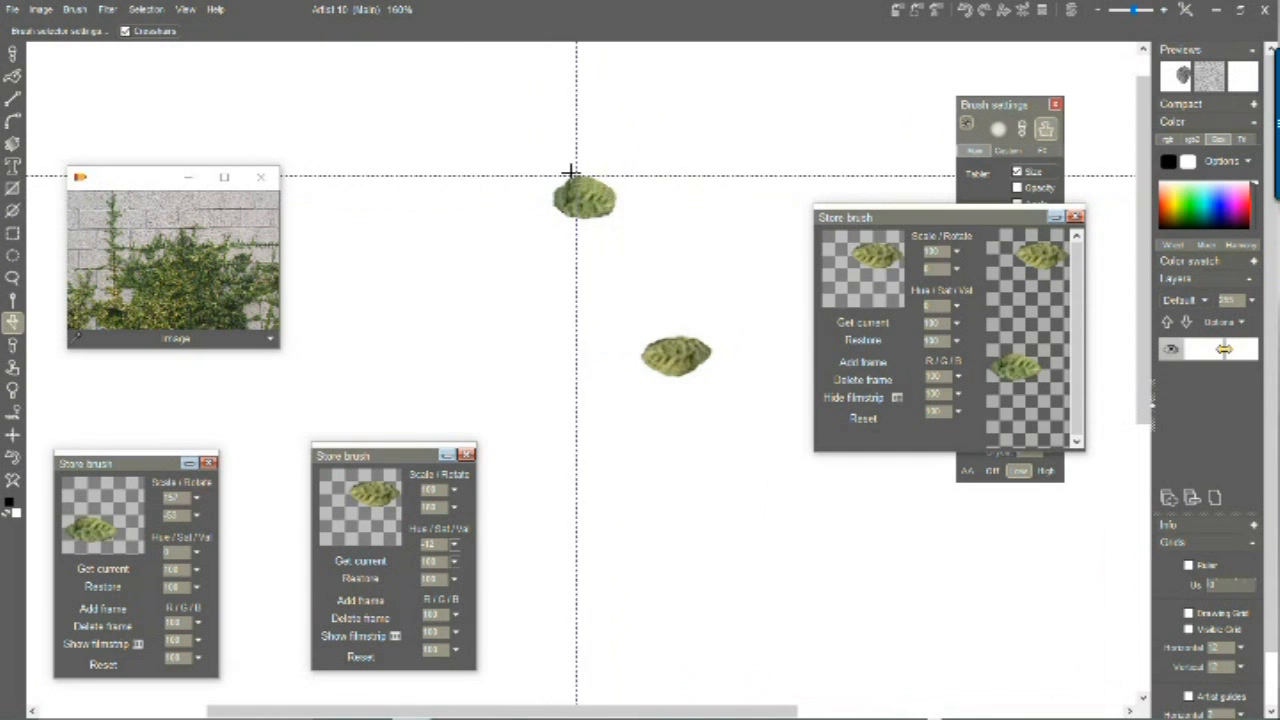
left_click_drag(549, 171, 686, 236)
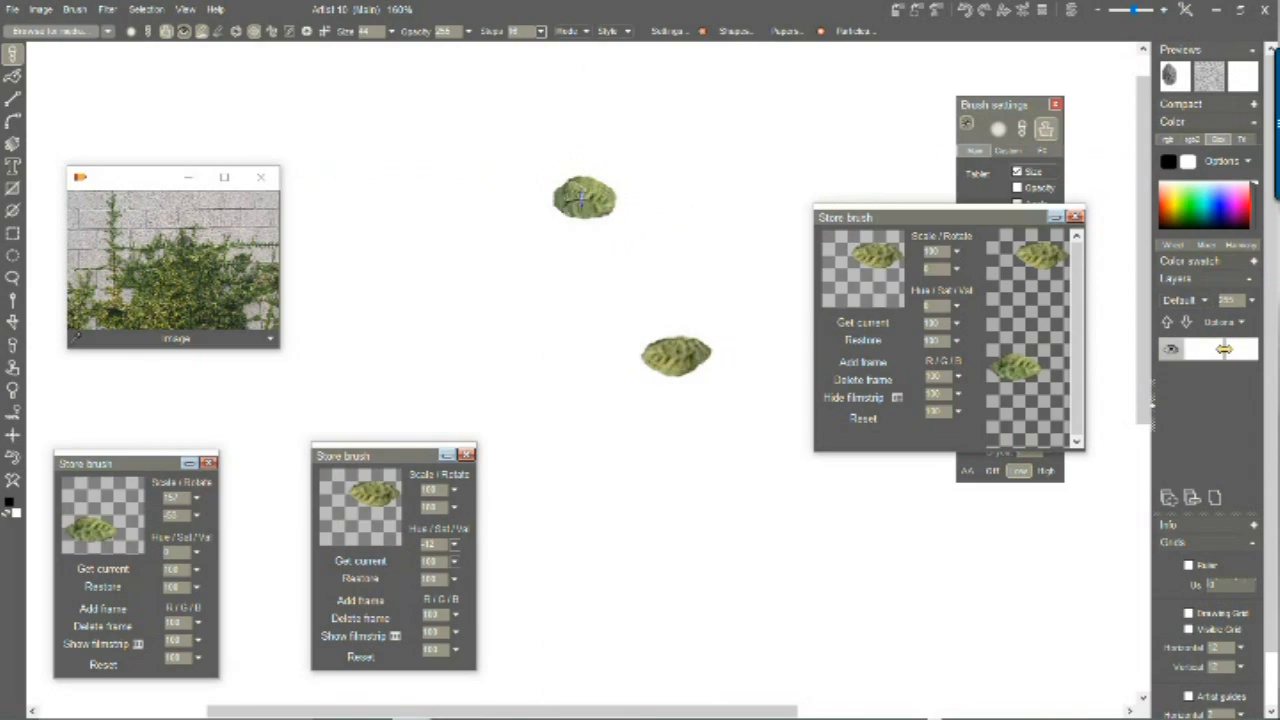
Step: Restore the stored ivy photo to the canvas and locate the large dark green leaf above the bare wall patch
double_click(155, 251)
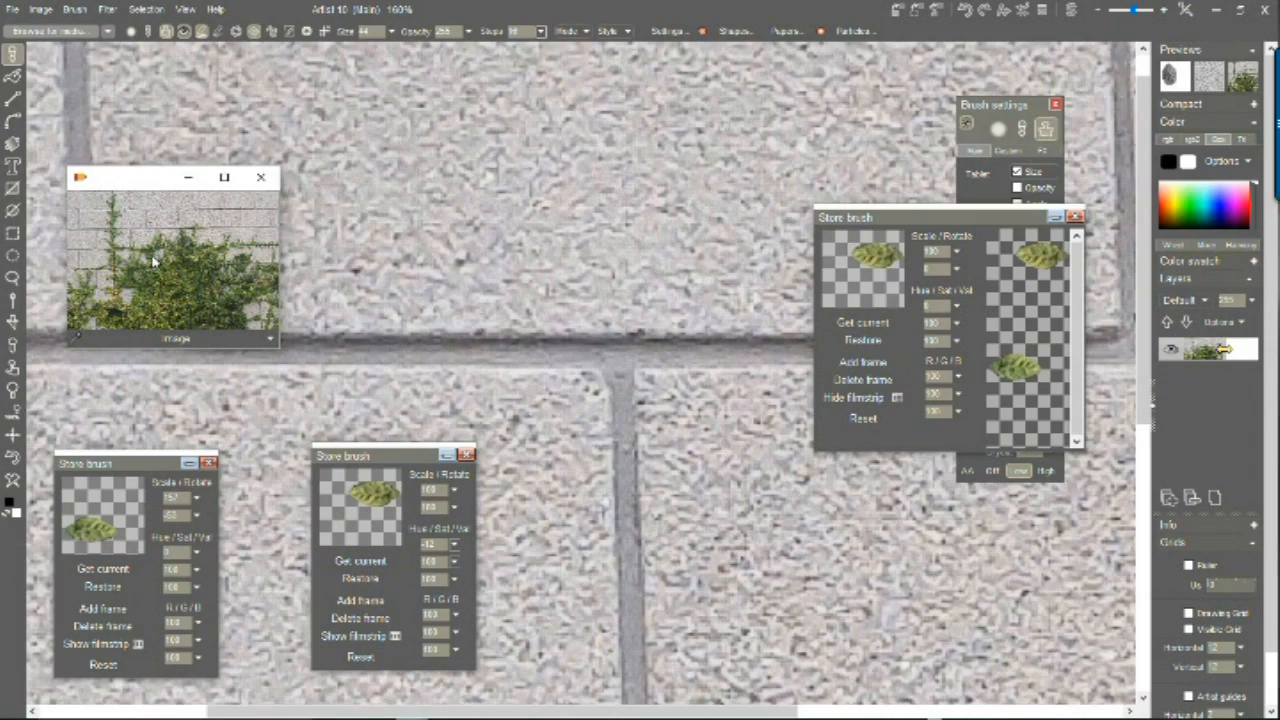
scroll(650, 580, "down", 5)
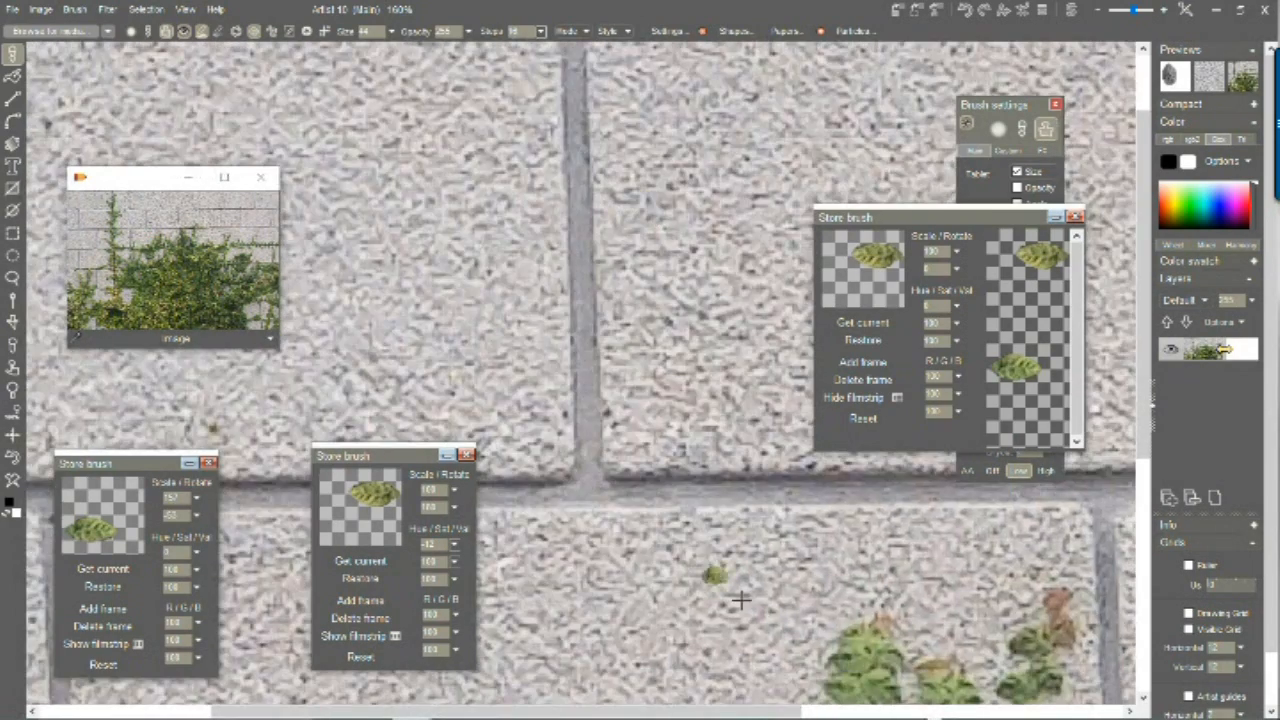
scroll(691, 366, "down", 4)
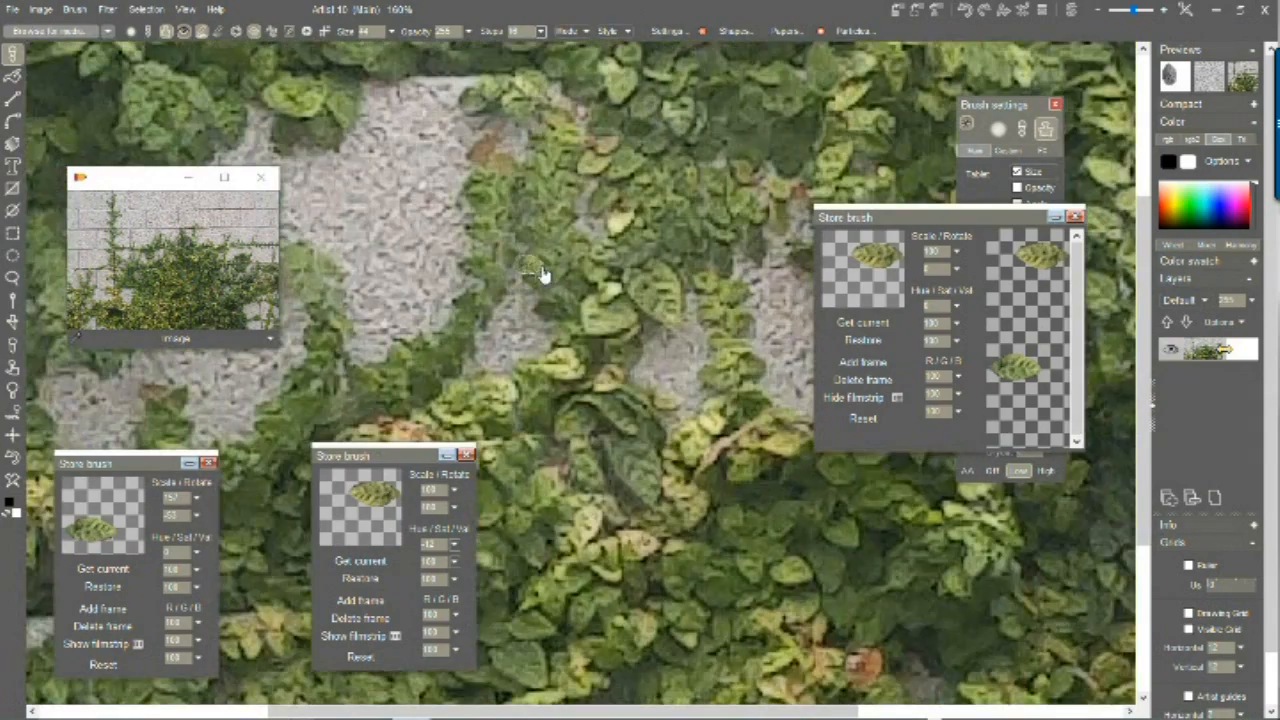
left_click_drag(718, 503, 477, 363)
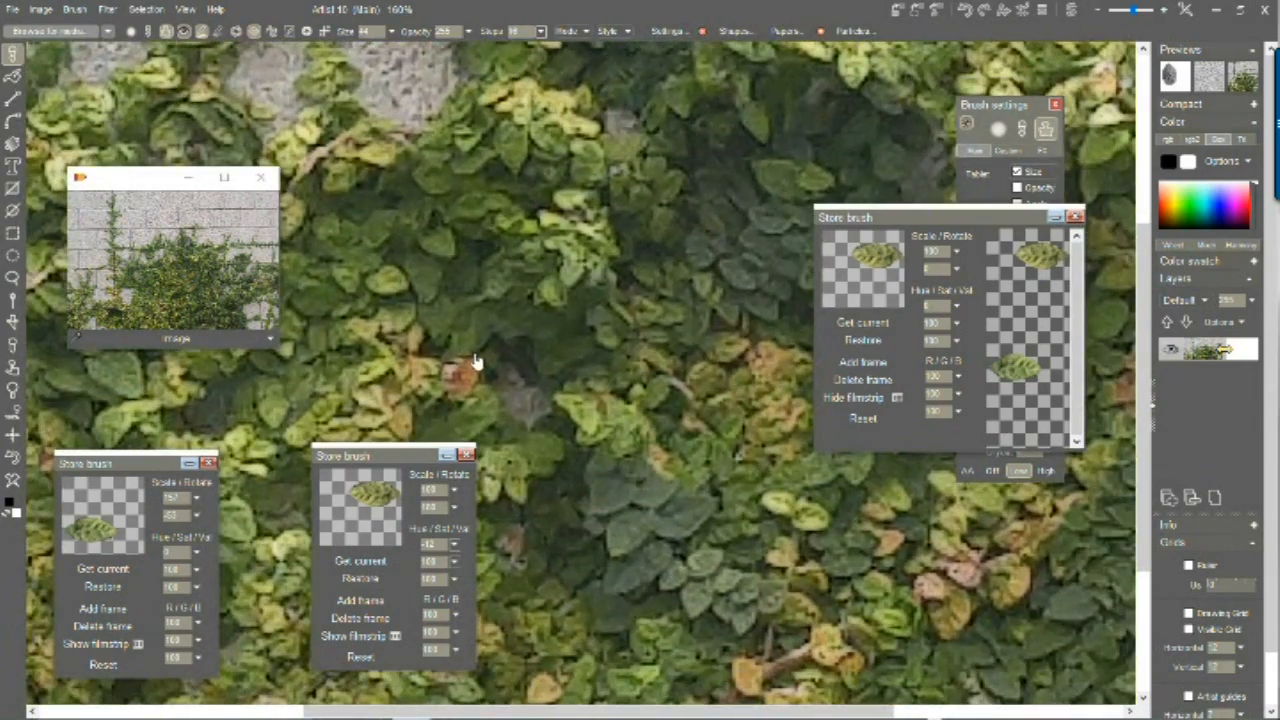
left_click_drag(716, 453, 544, 533)
left_click_drag(680, 250, 577, 489)
mouse_move(669, 211)
left_mouse_down()
mouse_move(610, 418)
mouse_move(714, 535)
left_mouse_up()
left_click_drag(700, 478, 420, 150)
left_click_drag(776, 519, 519, 291)
left_click_drag(685, 430, 498, 284)
left_click_drag(747, 448, 458, 286)
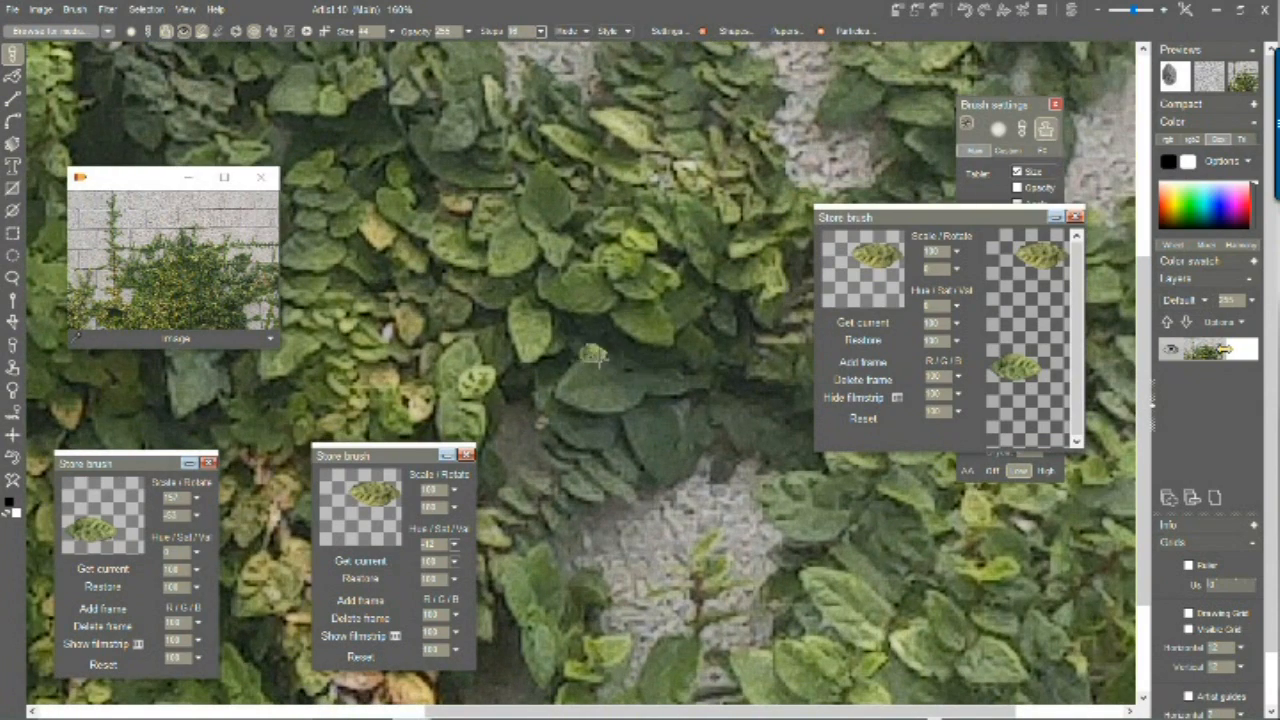
scroll(628, 362, "up", 2)
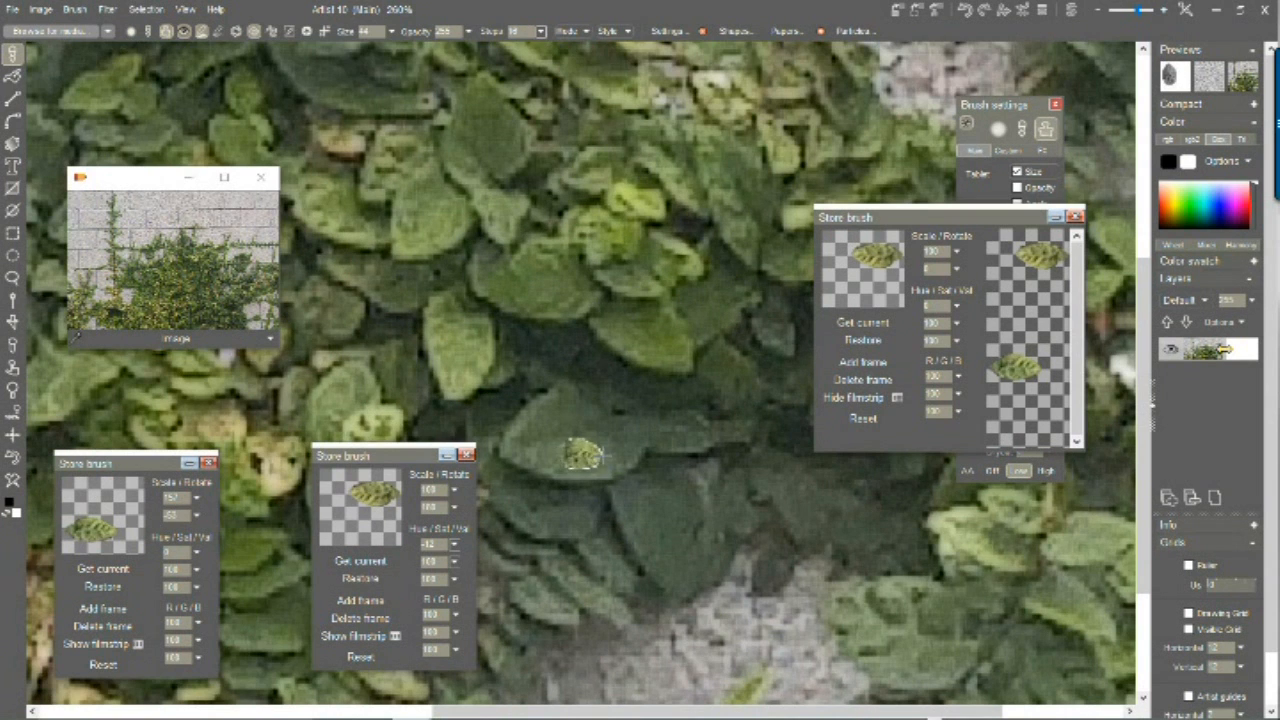
left_click_drag(600, 447, 601, 355)
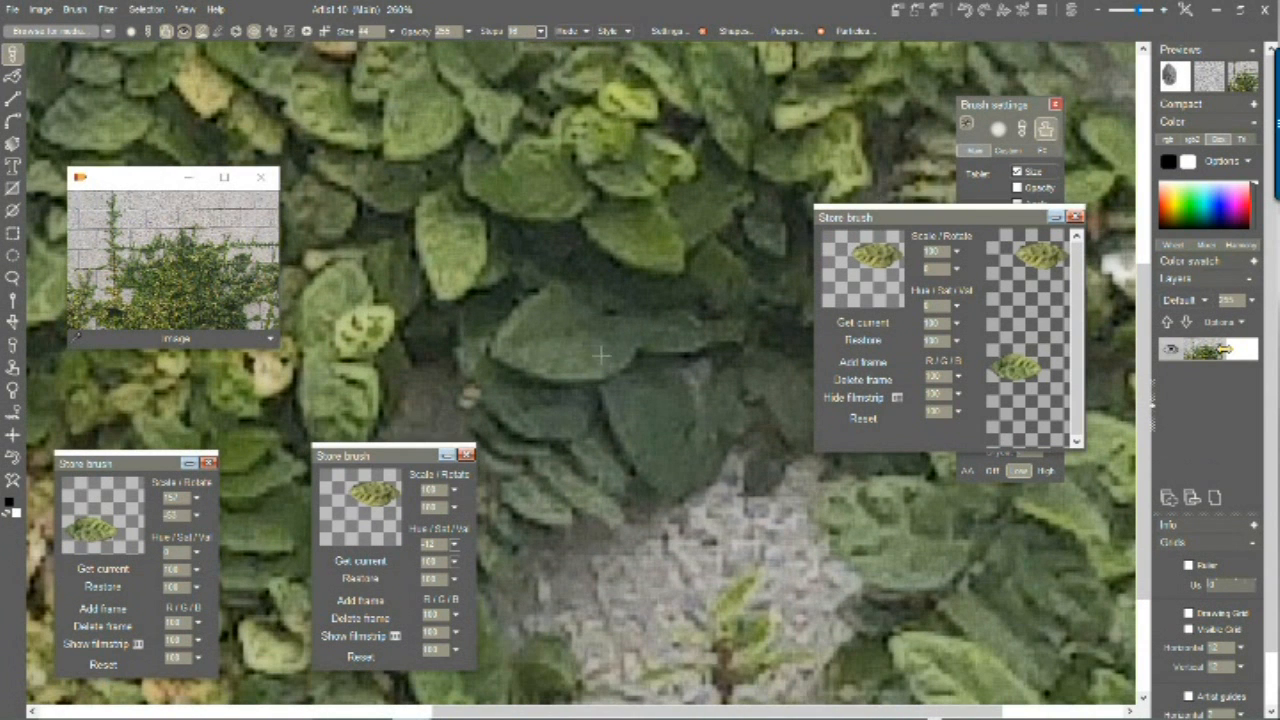
Step: Select the dark green leaf together with its short stalk using a freehand lasso outline
left_click(12, 279)
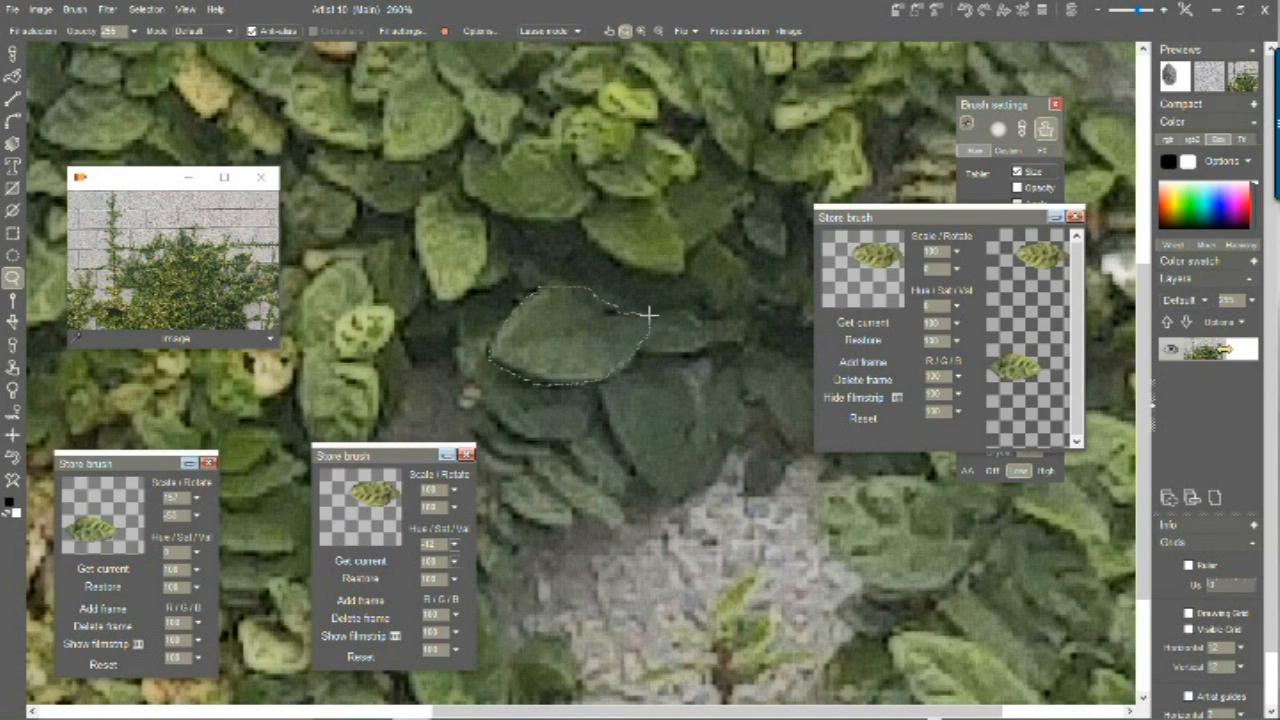
left_click_drag(649, 315, 650, 316)
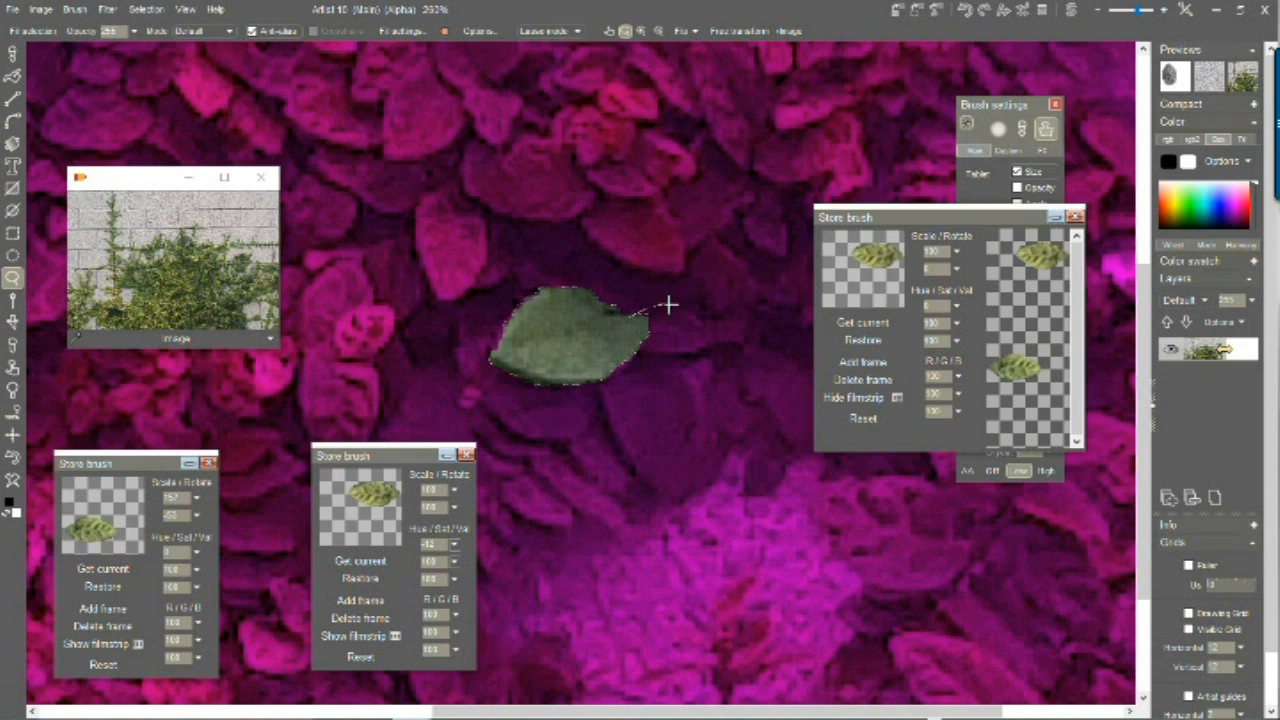
left_click_drag(660, 314, 647, 330)
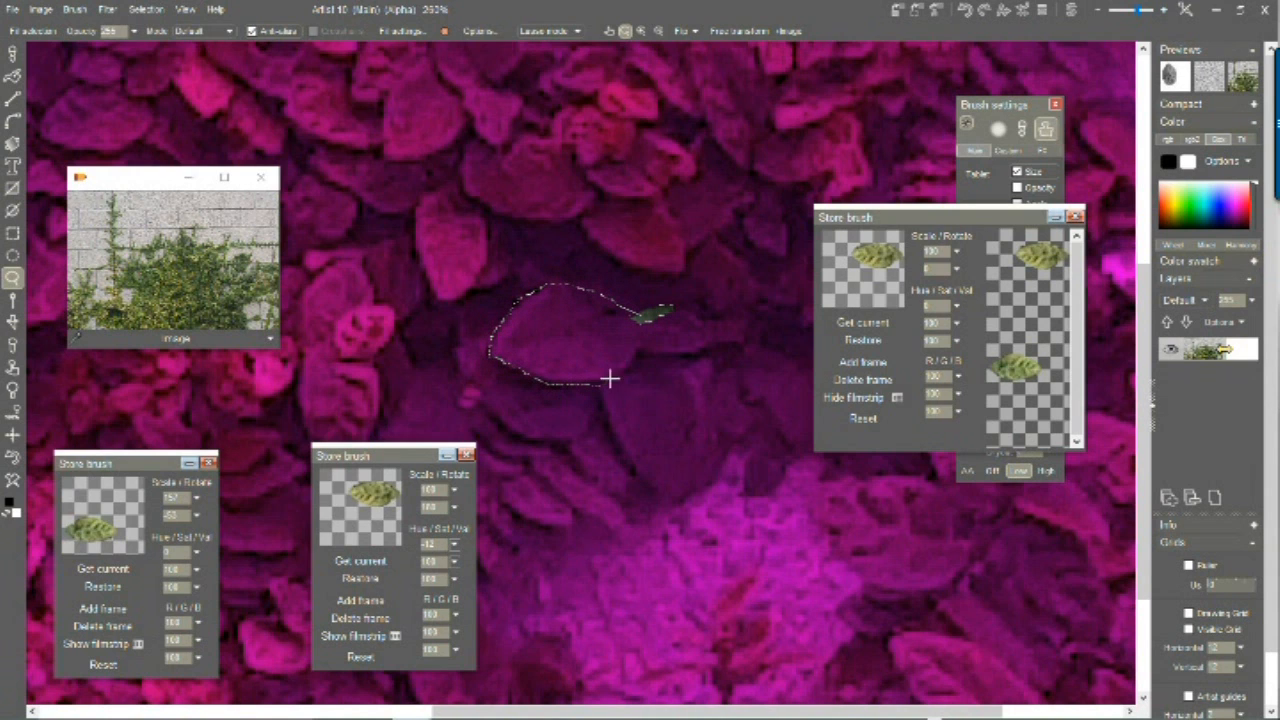
left_click_drag(643, 330, 665, 303)
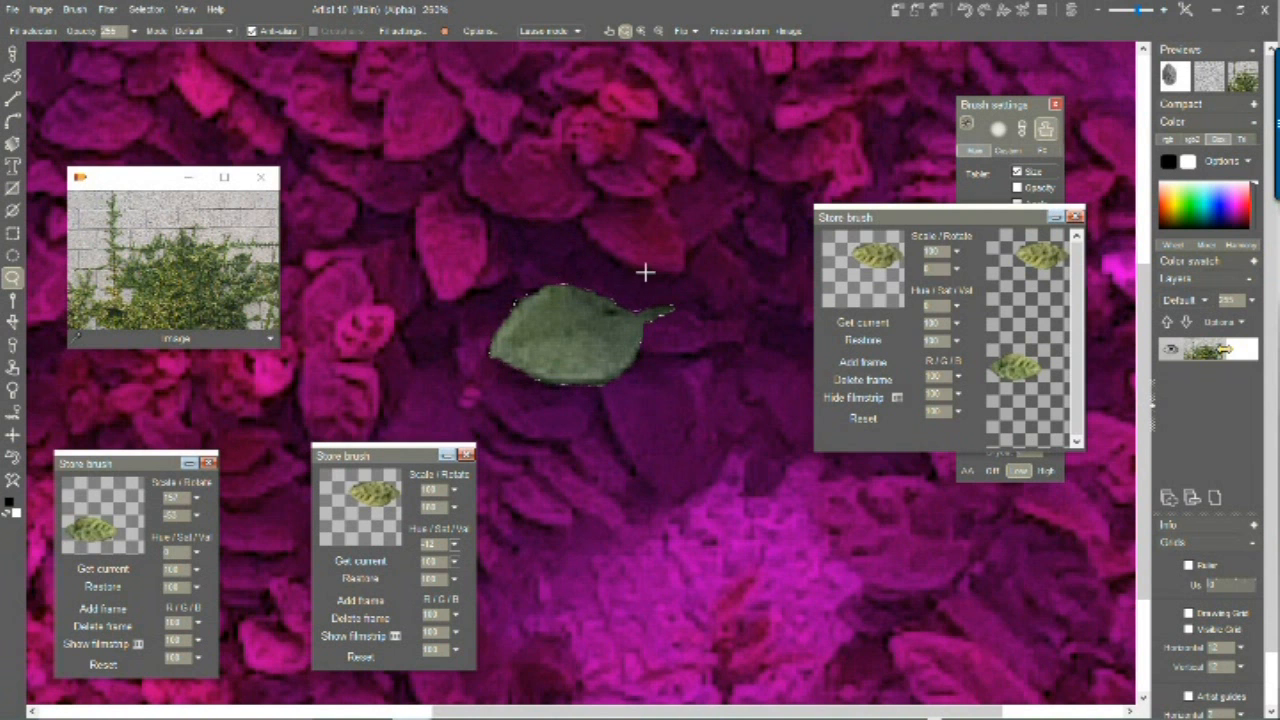
left_click_drag(577, 286, 470, 260)
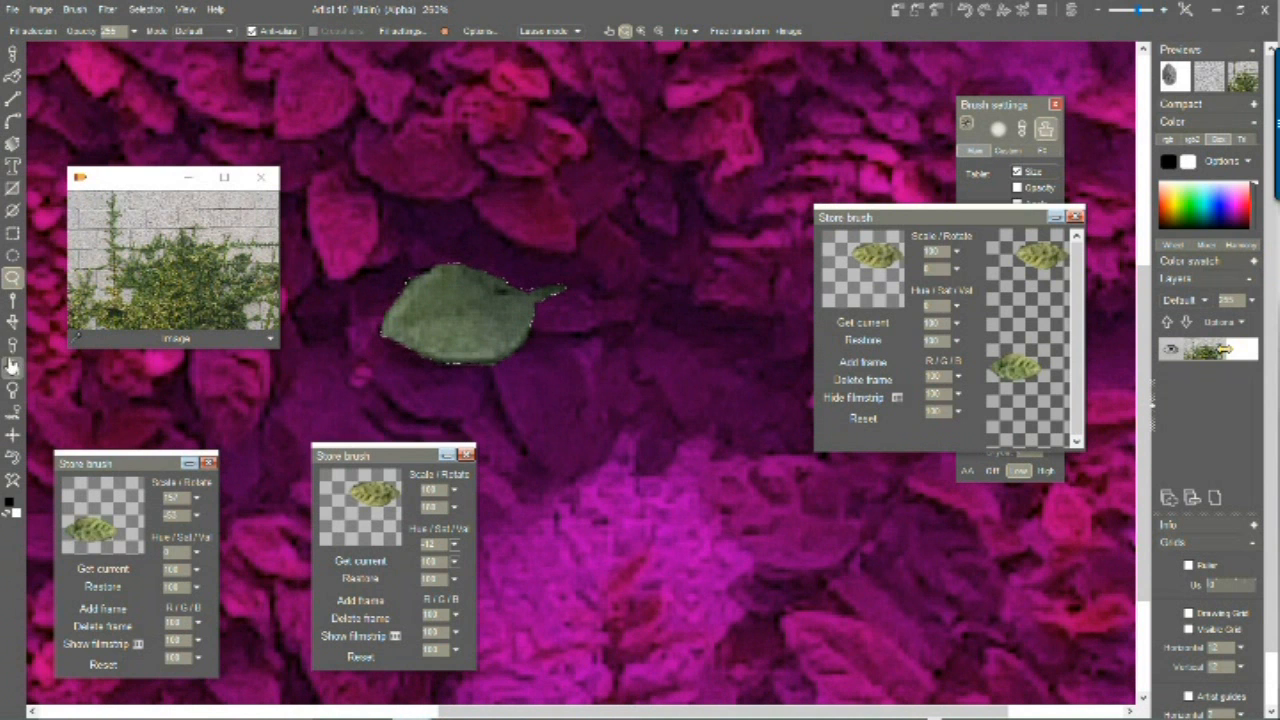
left_click(70, 10)
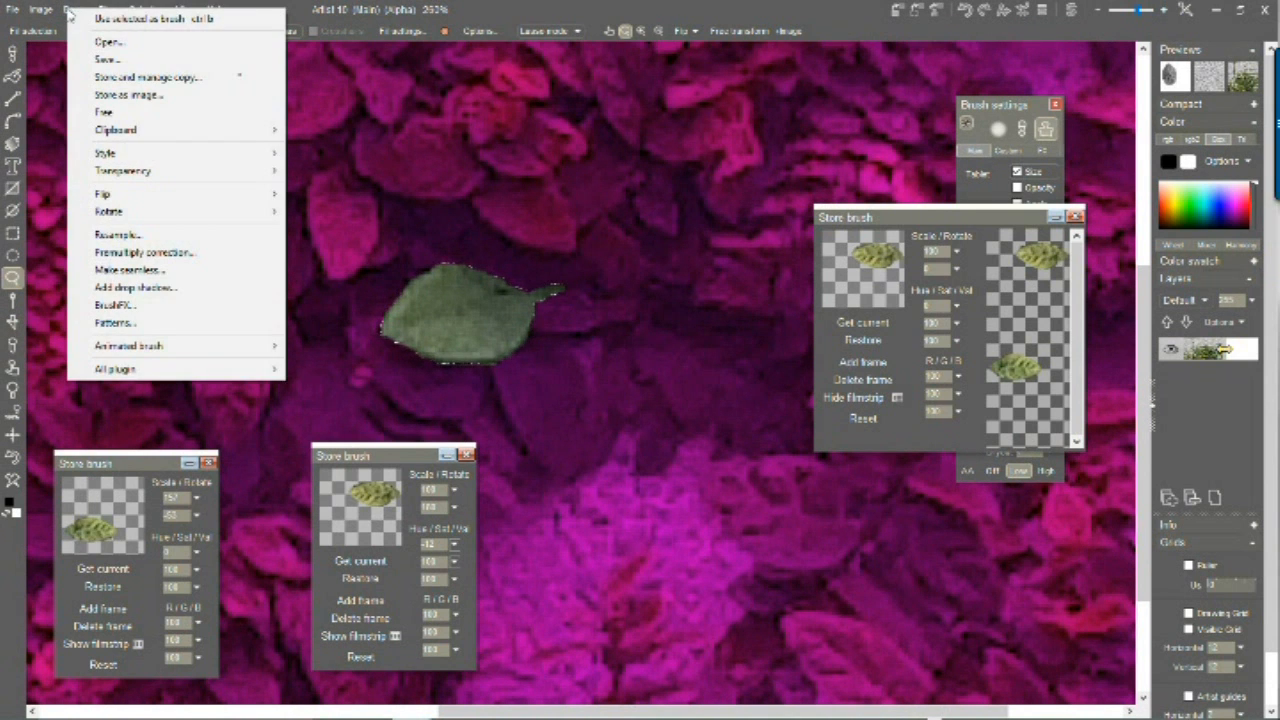
left_click(250, 18)
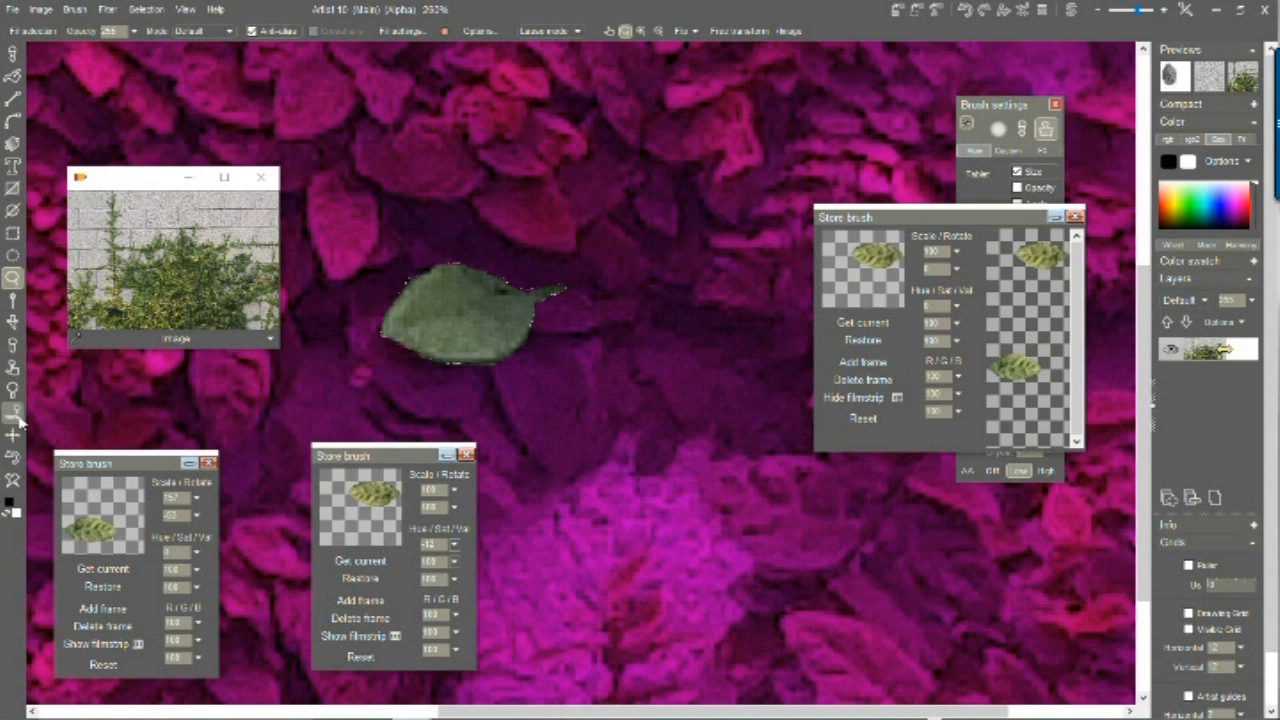
left_click(11, 325)
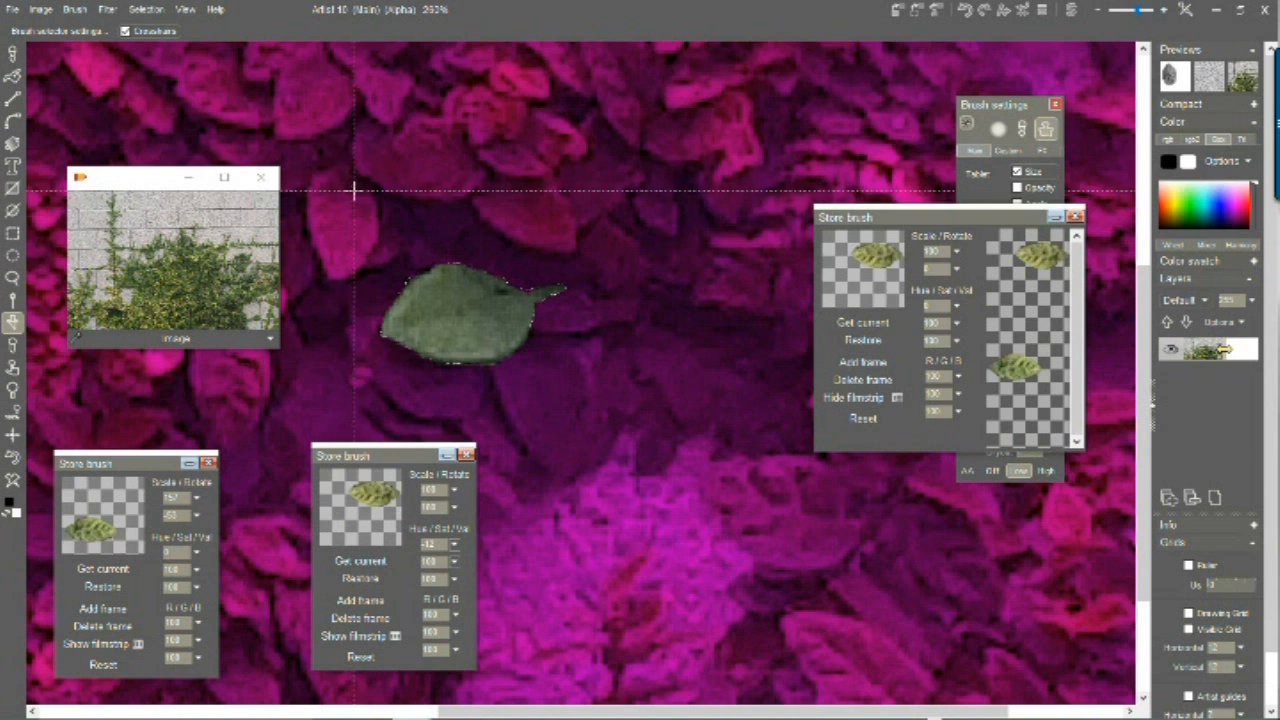
Step: Add a new layer above the ivy photo and clear its selected area to white
left_click(1170, 500)
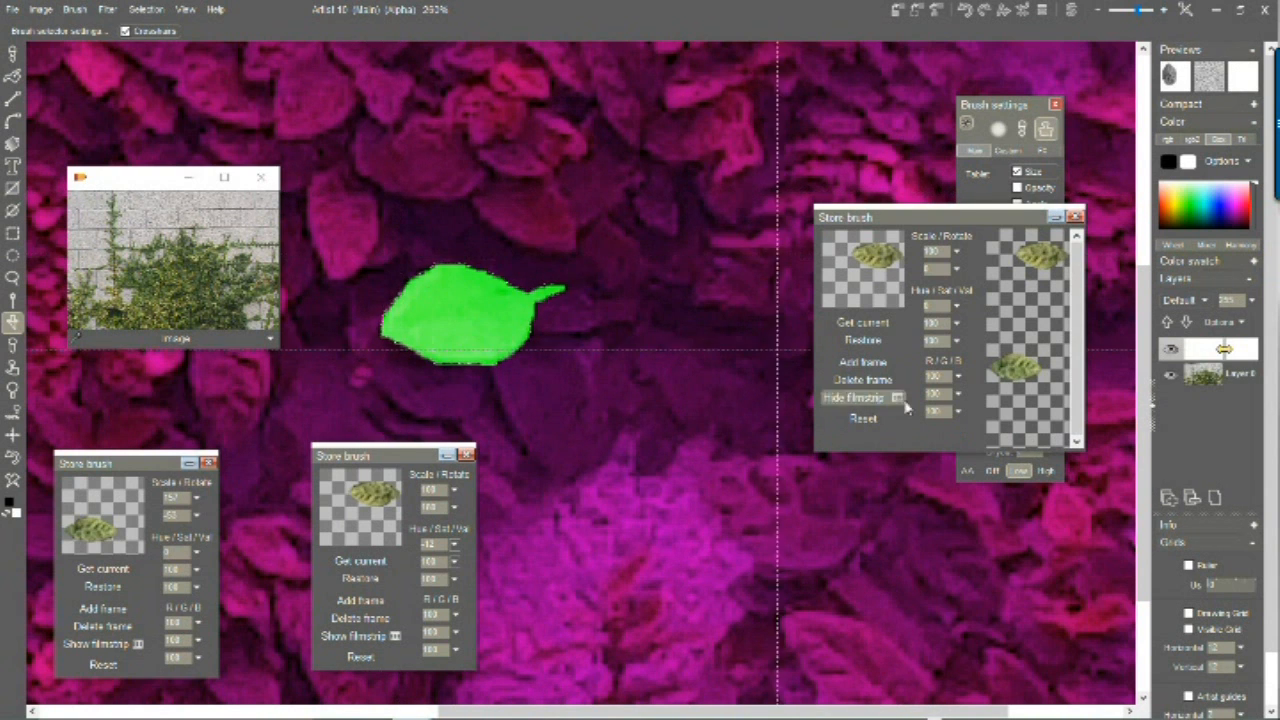
right_click(12, 480)
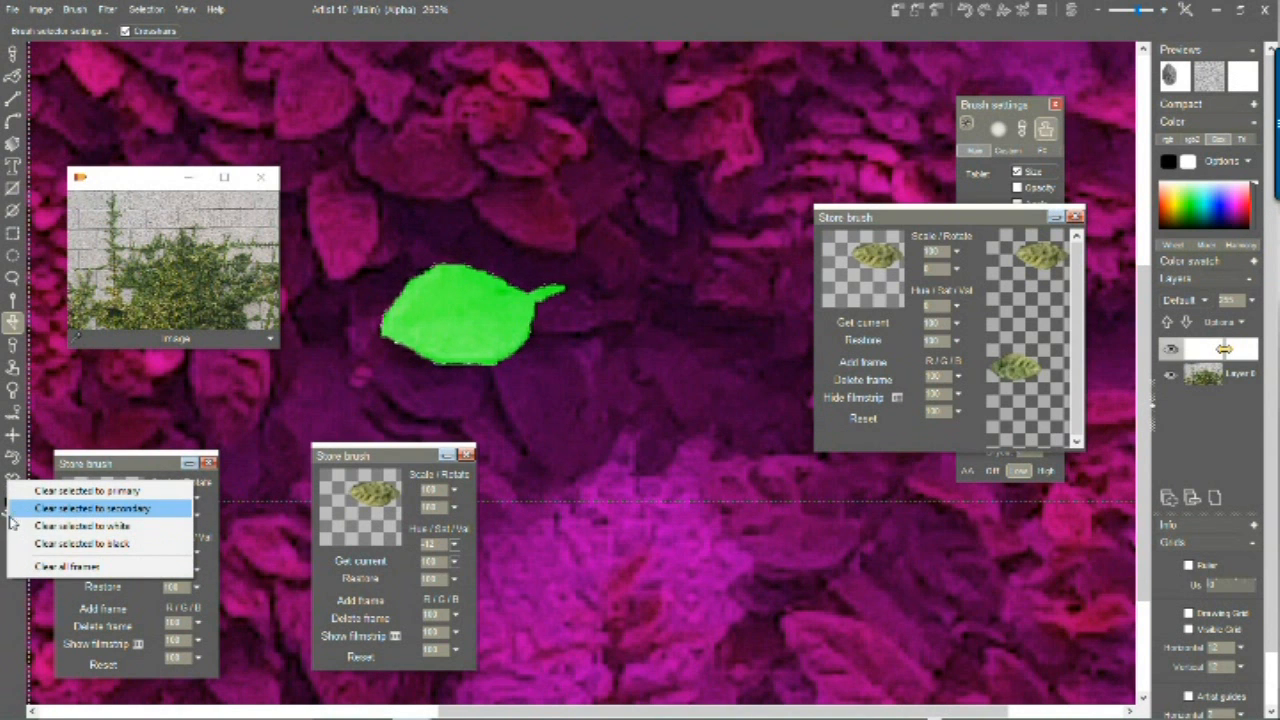
left_click(105, 527)
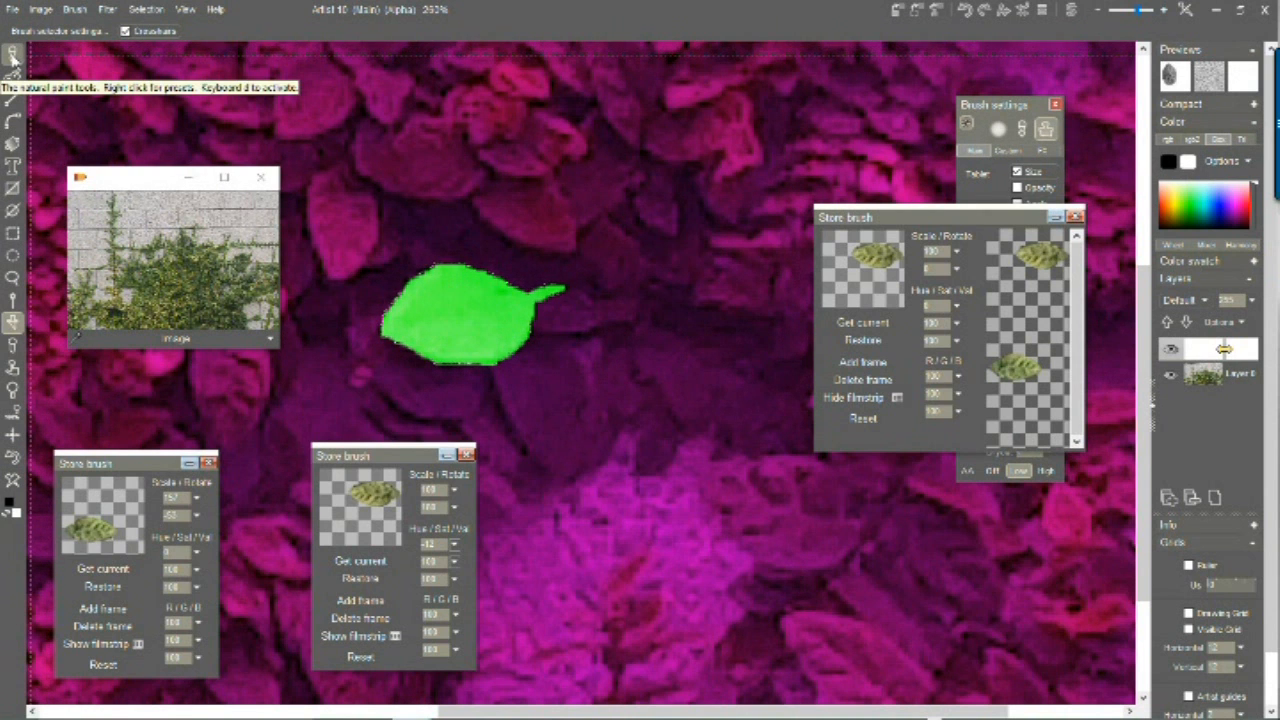
Step: Load the Simple Small brush preset and try to draw a rectangle outline around the selected leaf
left_click(12, 58)
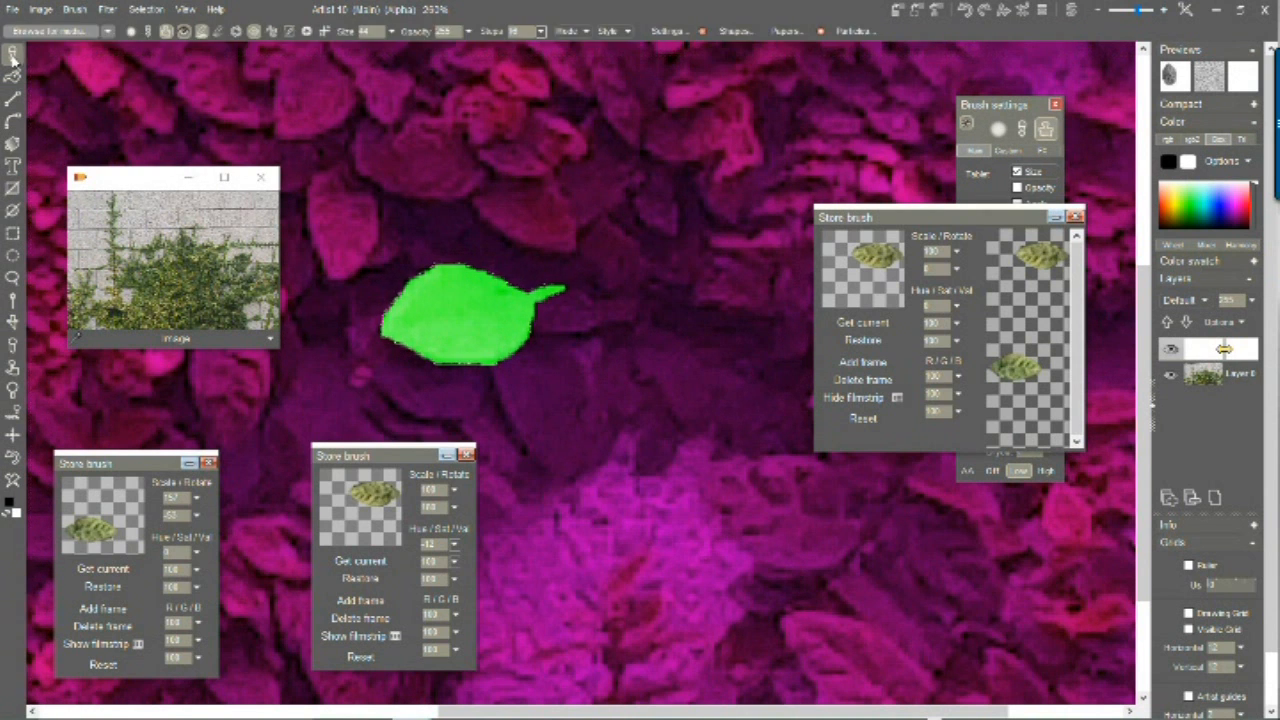
right_click(12, 58)
mouse_move(73, 70)
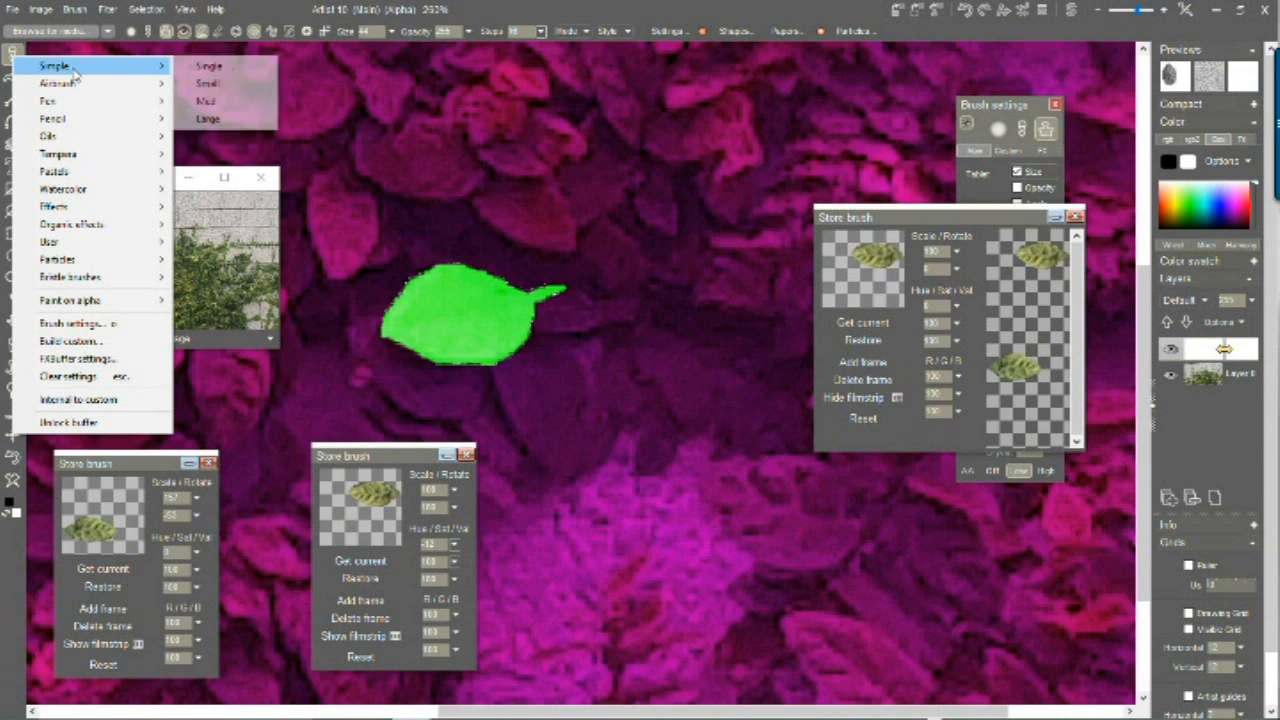
left_click(248, 91)
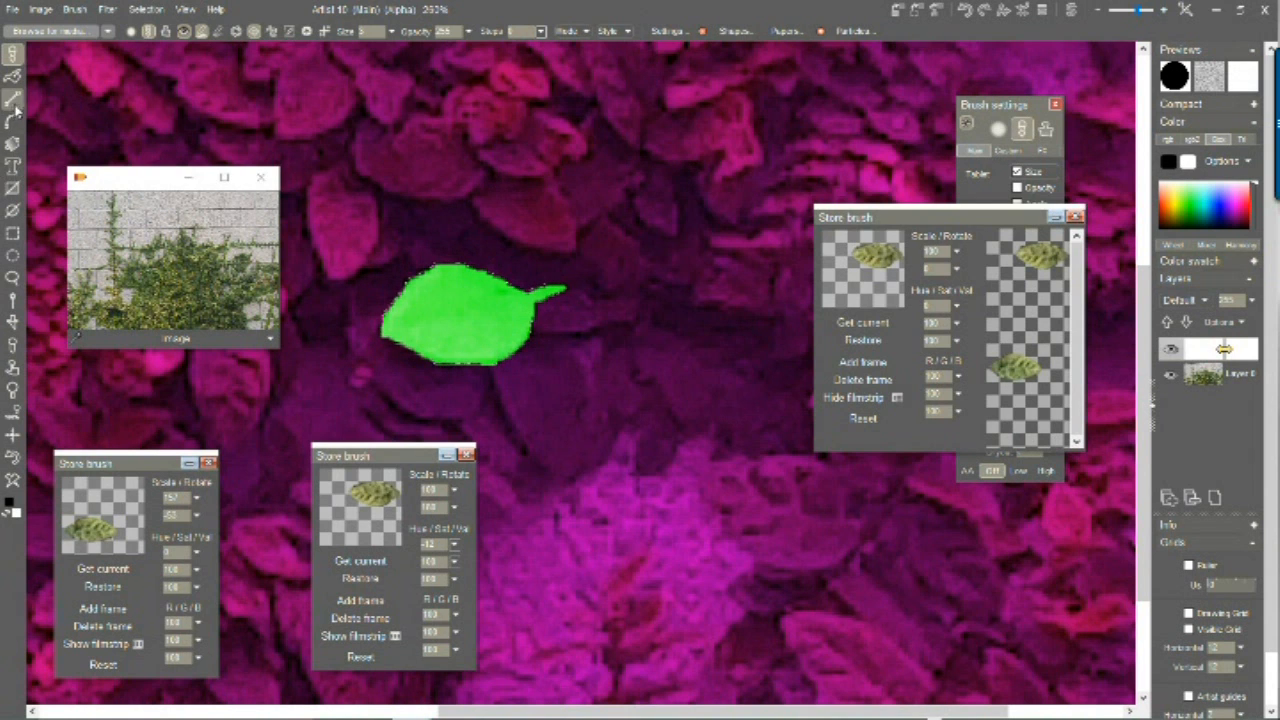
left_click(12, 187)
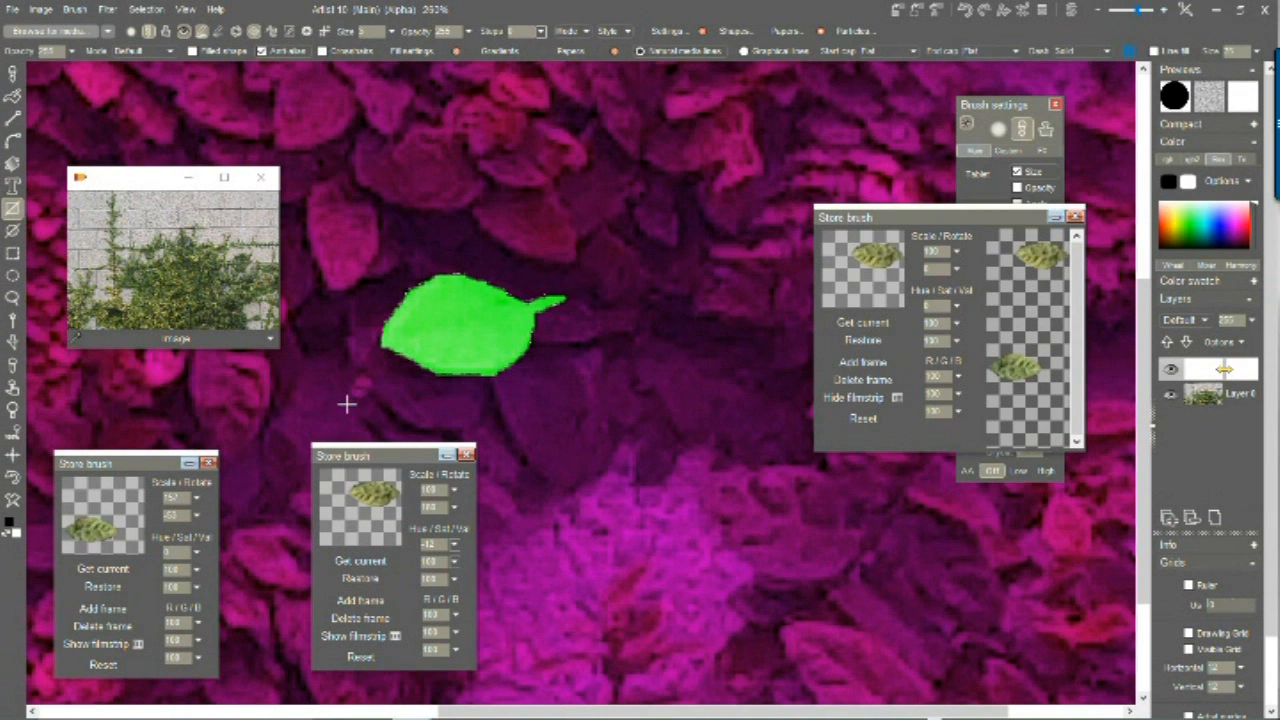
mouse_move(332, 404)
left_mouse_down()
mouse_move(500, 206)
mouse_move(760, 197)
mouse_move(752, 210)
mouse_move(785, 188)
left_mouse_up()
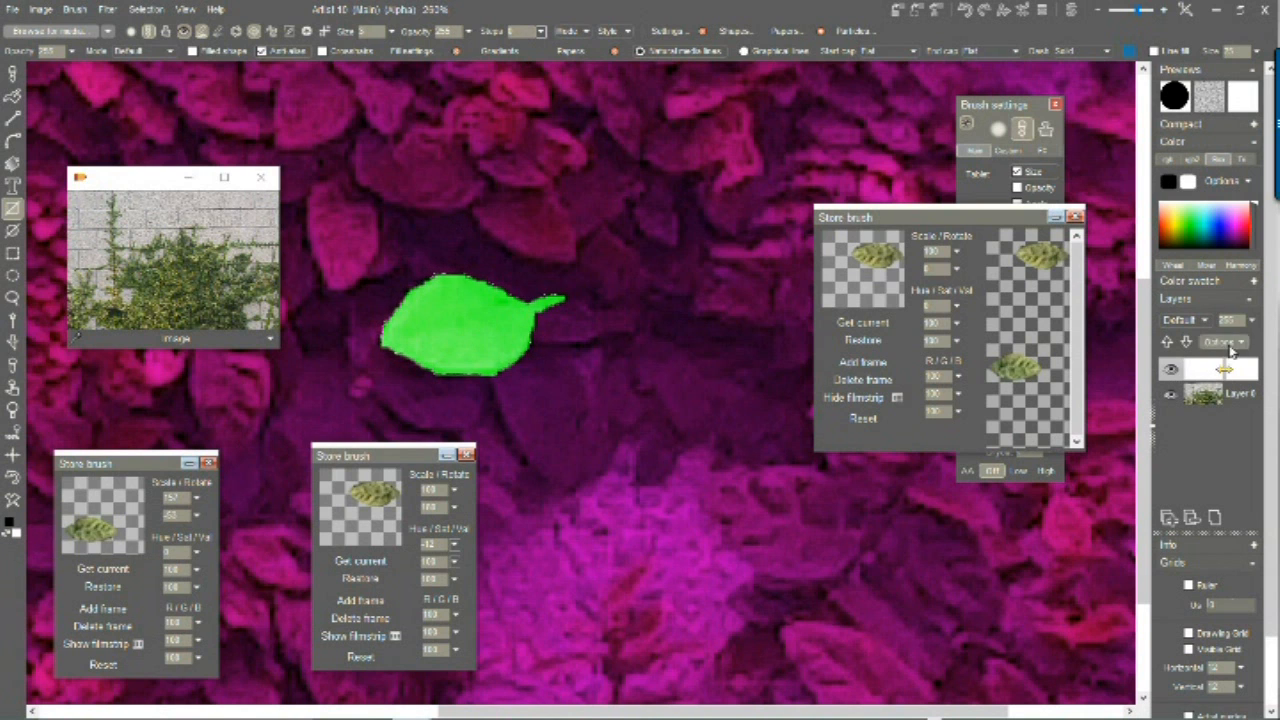
Step: Set the new layer's blend mode to Multiply
left_click(1207, 321)
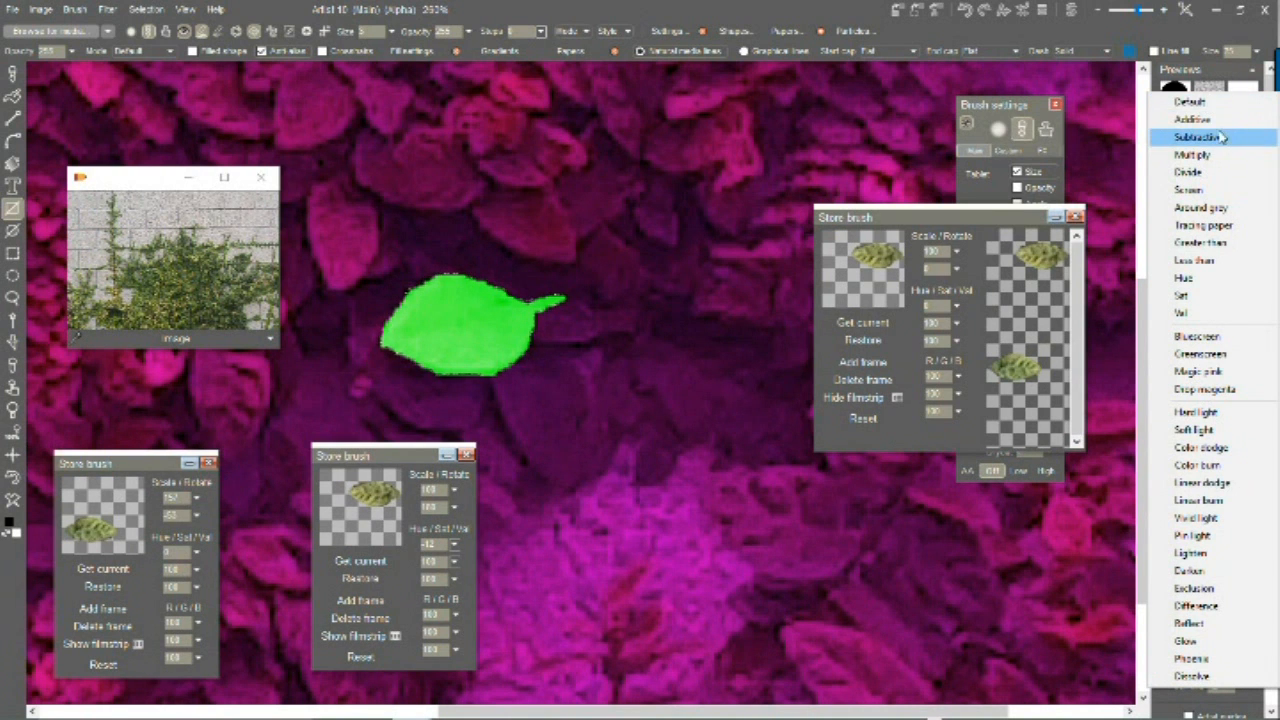
left_click(1192, 101)
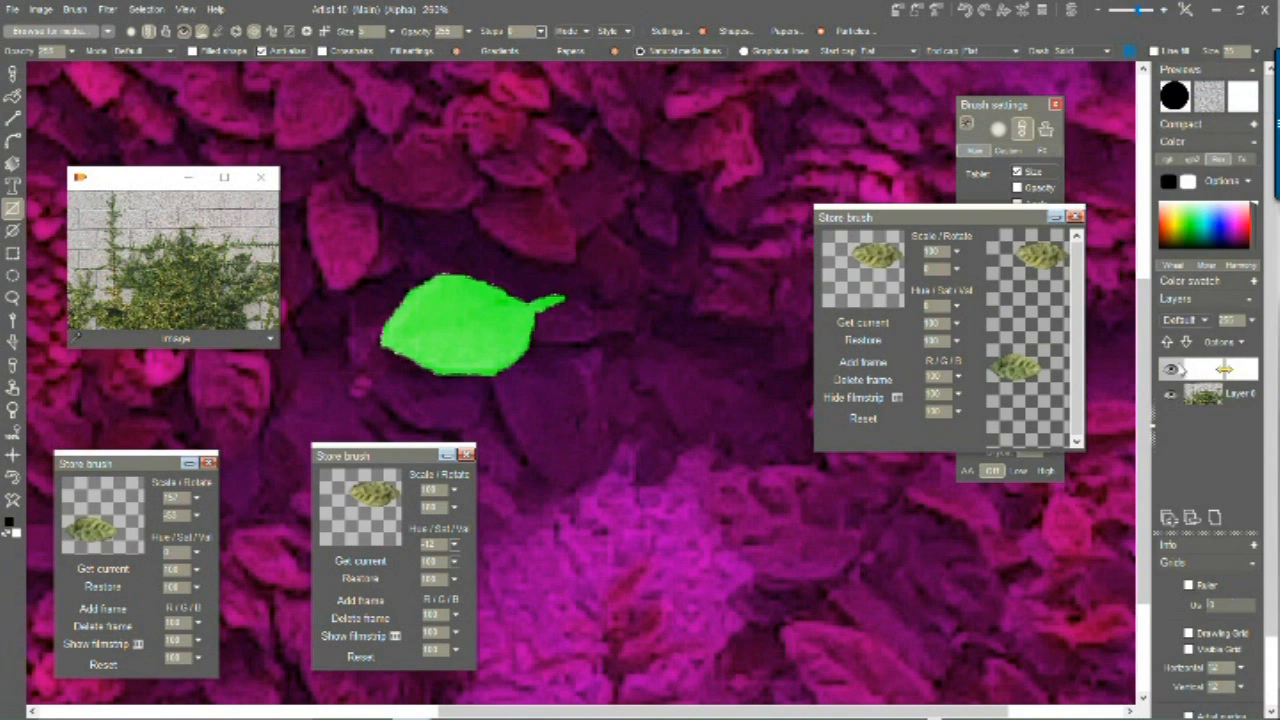
left_click(1200, 321)
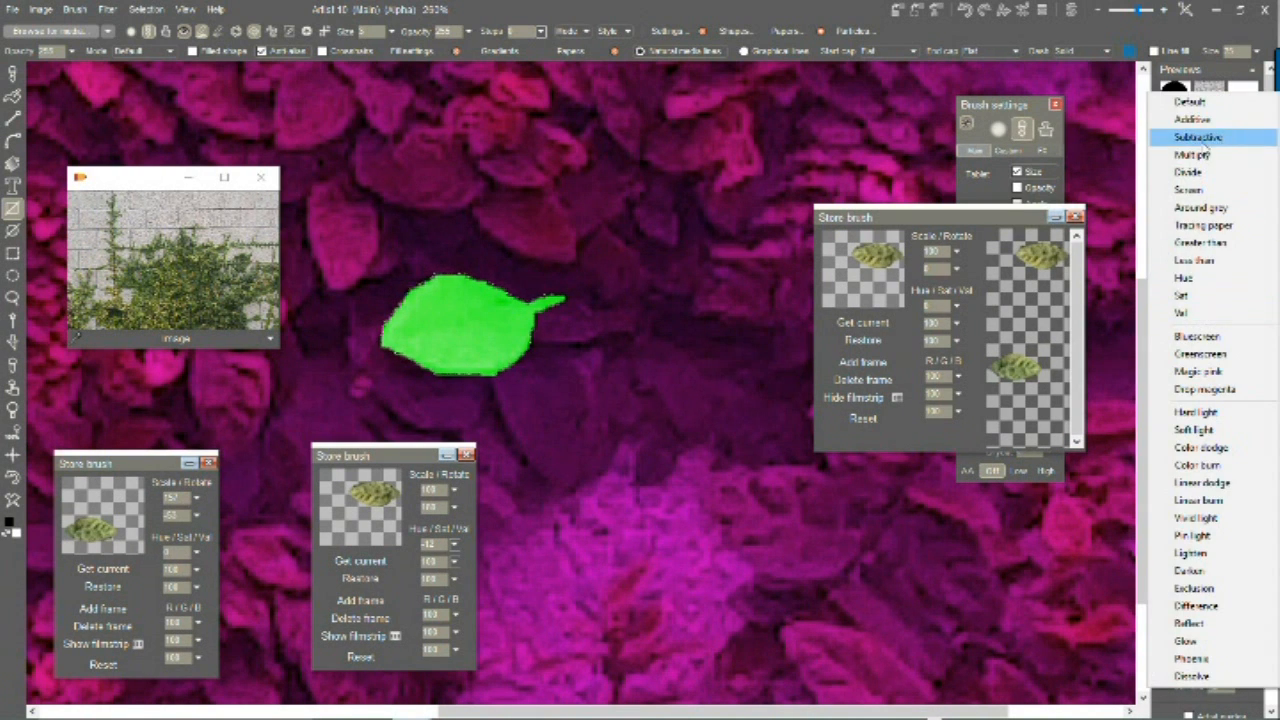
left_click(1200, 154)
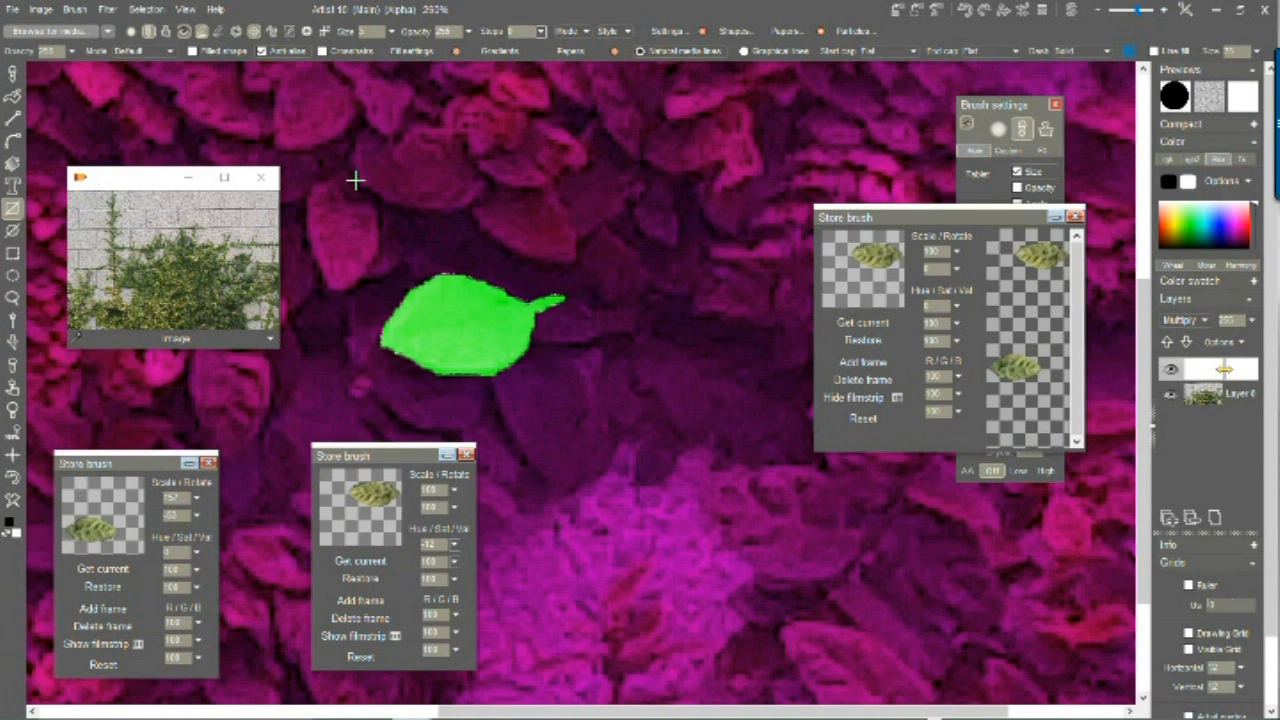
Step: Store the leaf selection in an Alpha window and clear the selection from the canvas
left_click(142, 10)
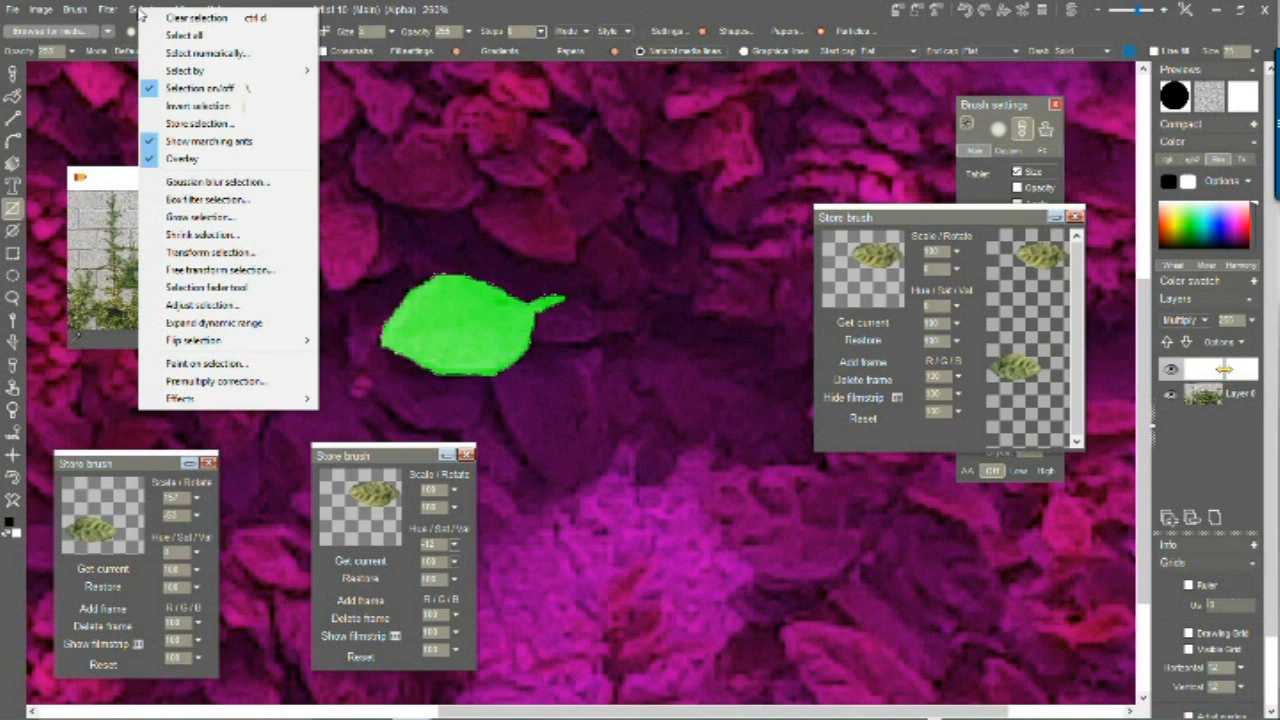
left_click(236, 107)
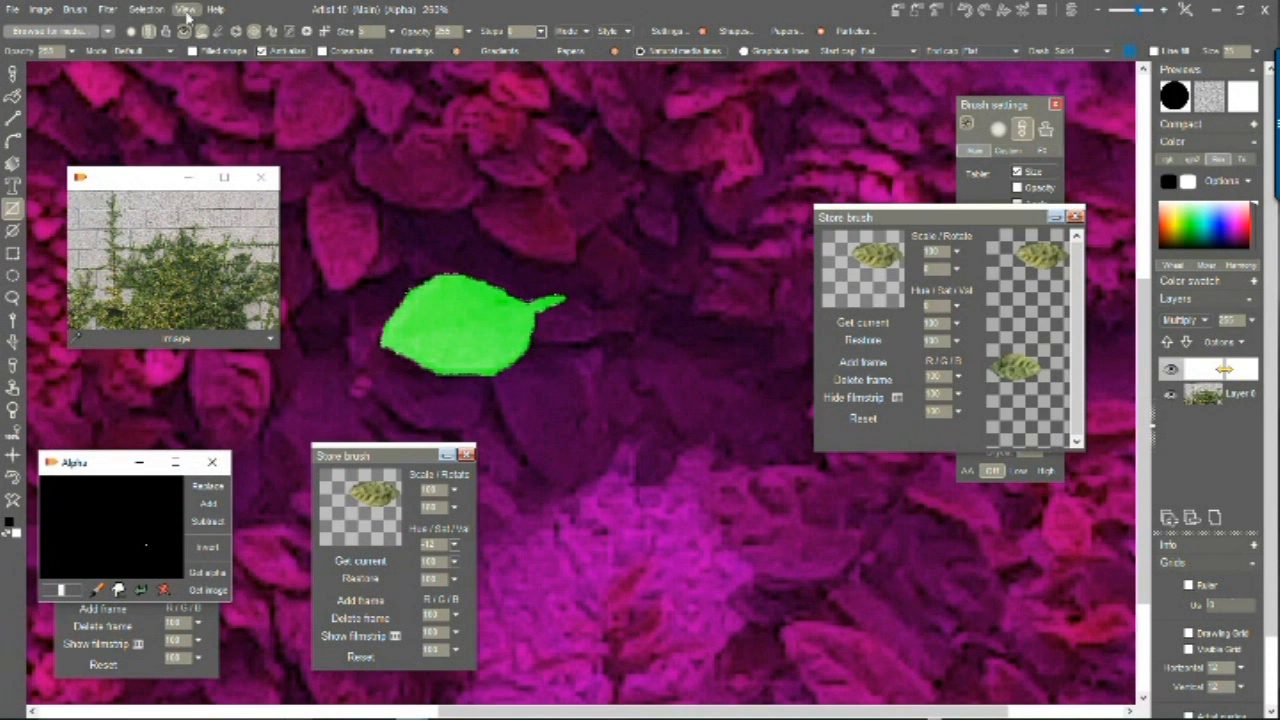
left_click(144, 13)
left_click(164, 21)
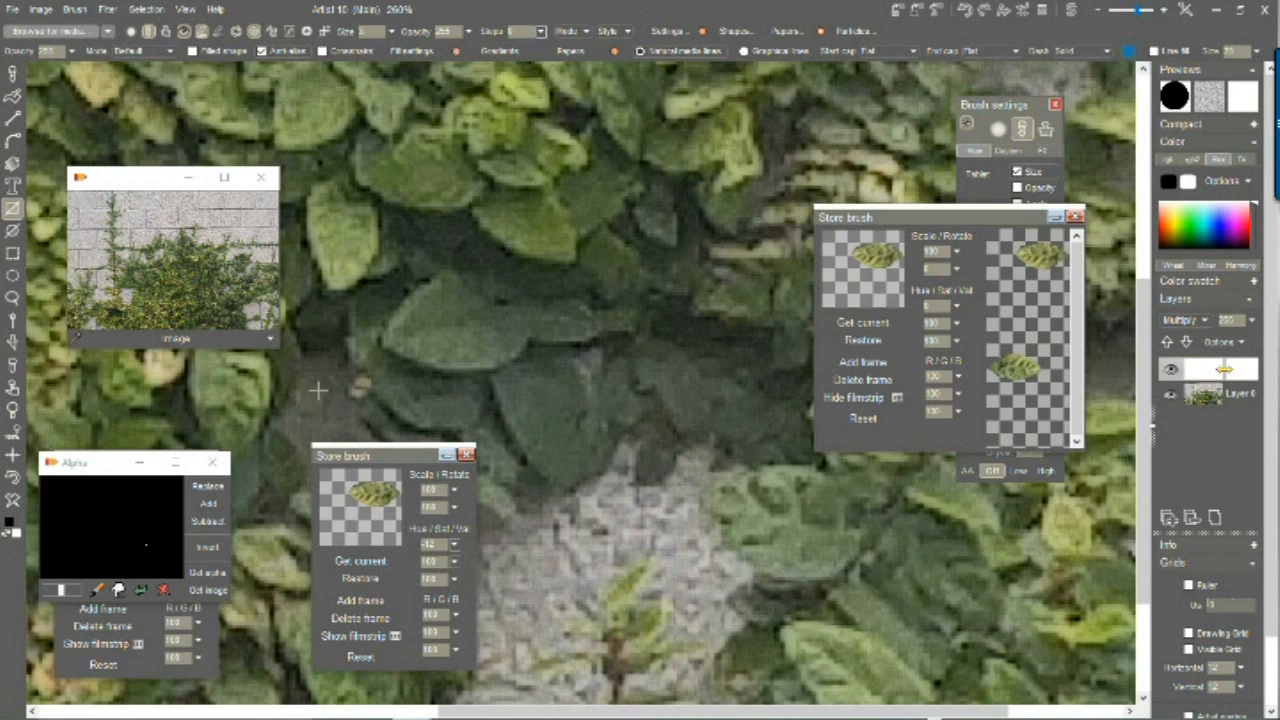
Step: Draw a black rectangle outline around the dark leaf on the Multiply layer, extending well above and to the right of it
mouse_move(327, 397)
left_mouse_down()
mouse_move(451, 206)
mouse_move(741, 163)
mouse_move(778, 137)
mouse_move(789, 157)
left_mouse_up()
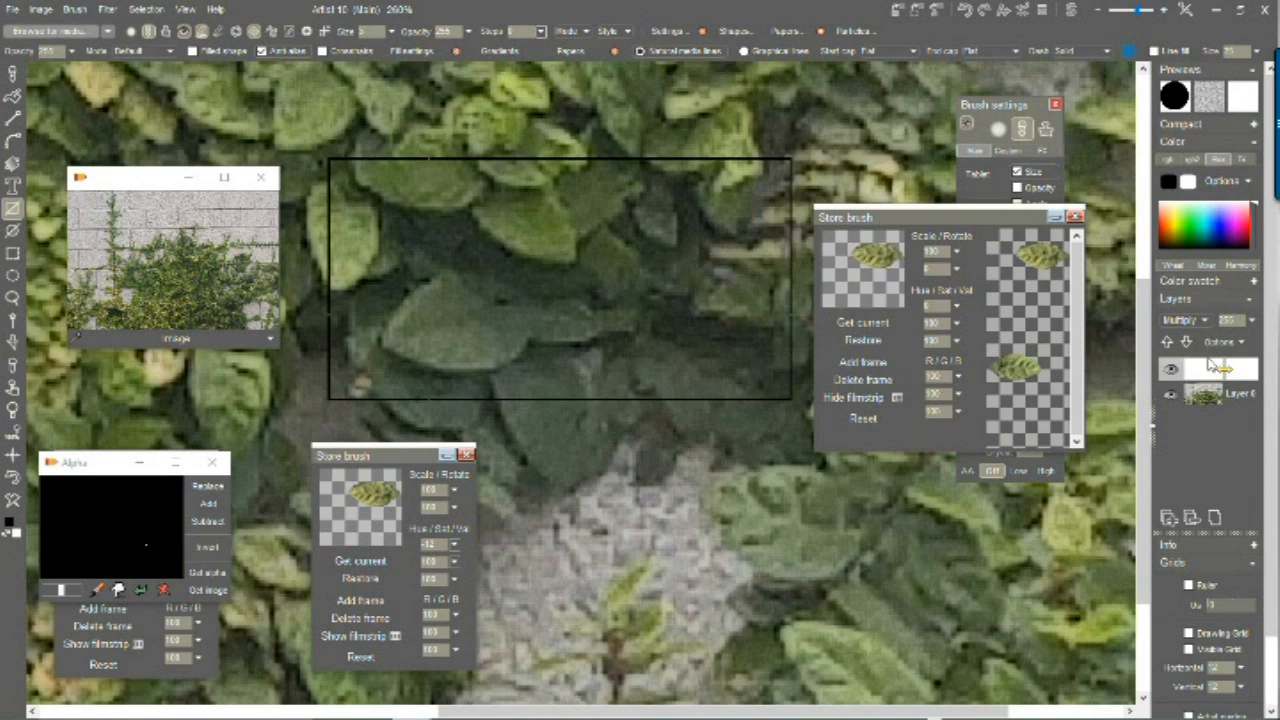
Step: Move the Alpha window higher and replace the current selection with its stored leaf shape
left_click(107, 10)
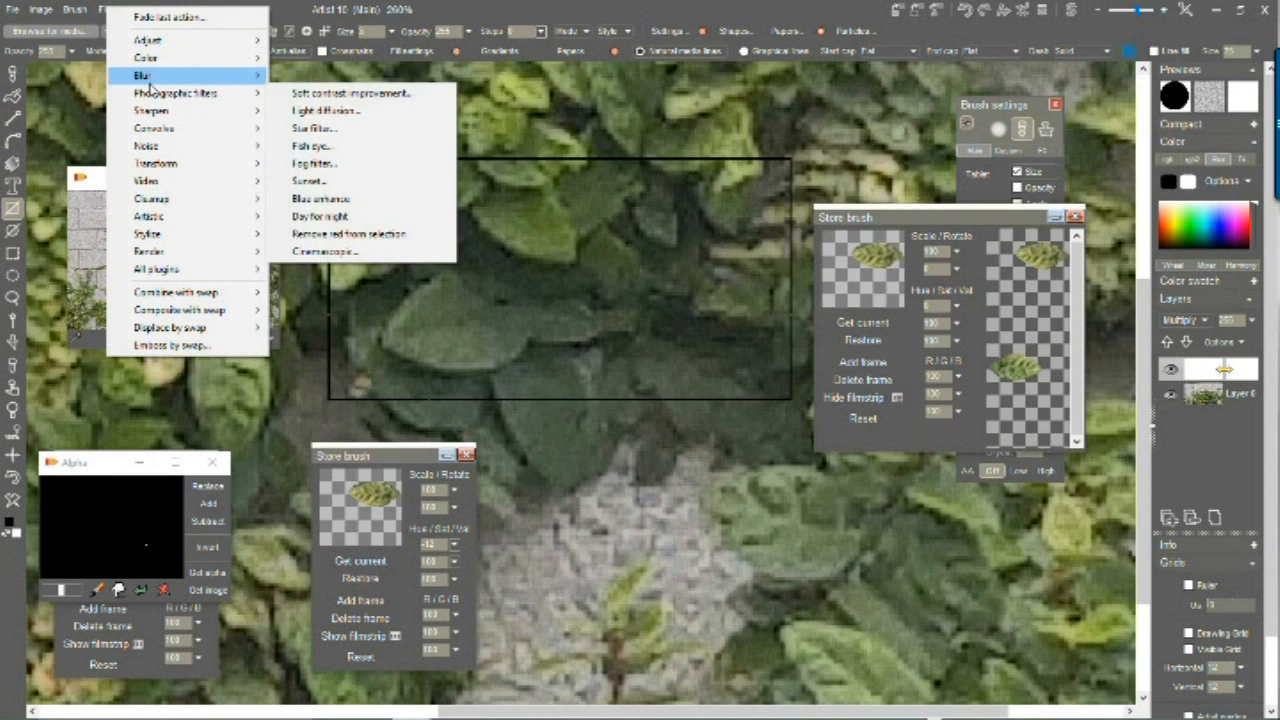
left_click_drag(87, 472, 87, 405)
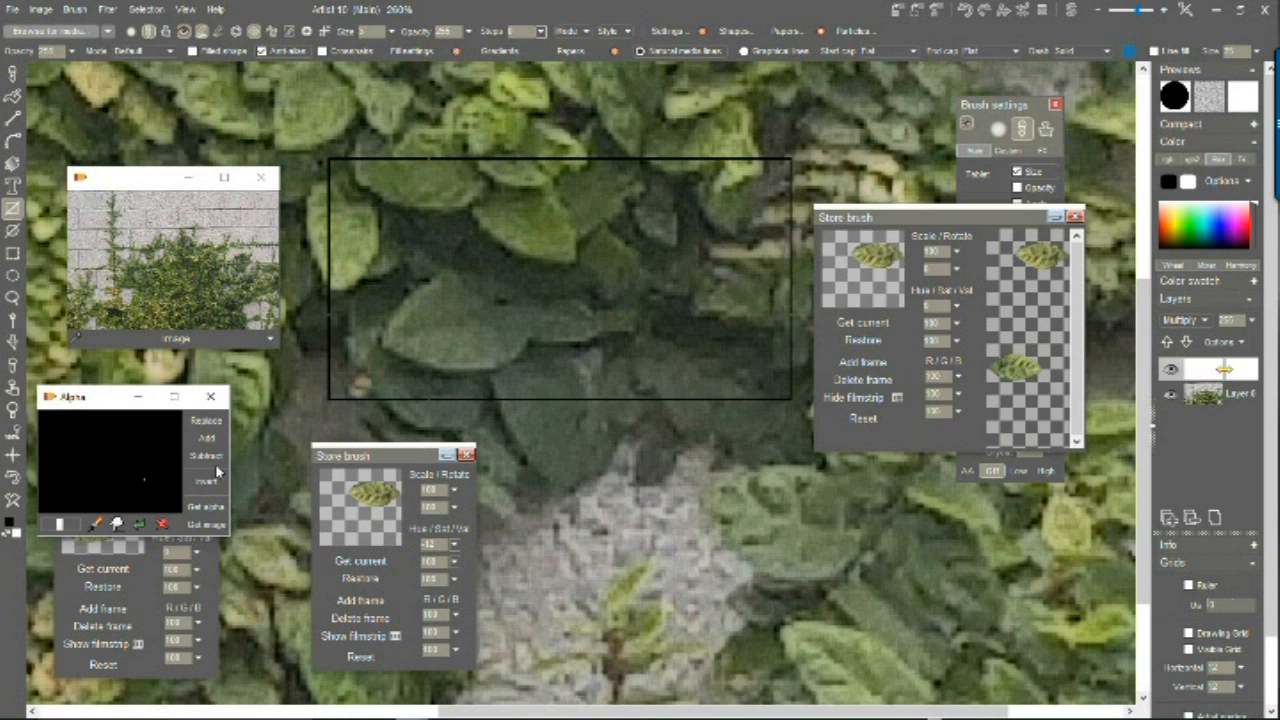
left_click(208, 421)
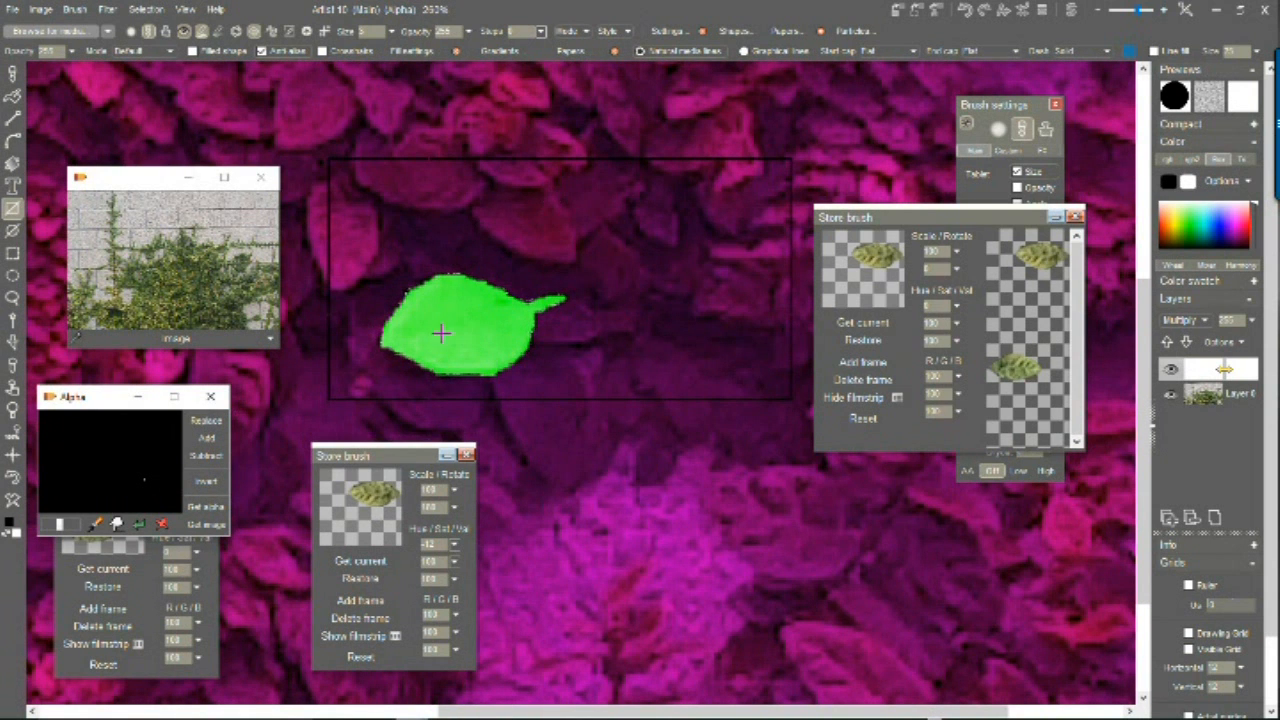
left_click(1210, 376)
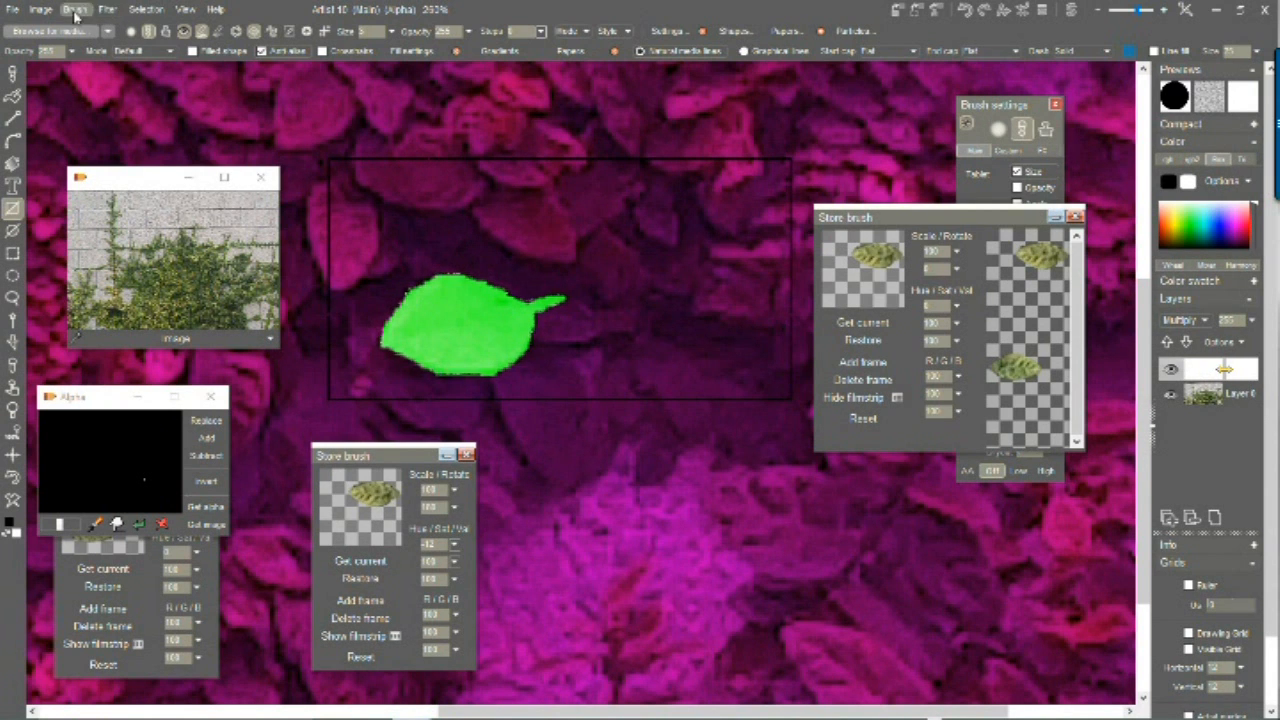
left_click(107, 12)
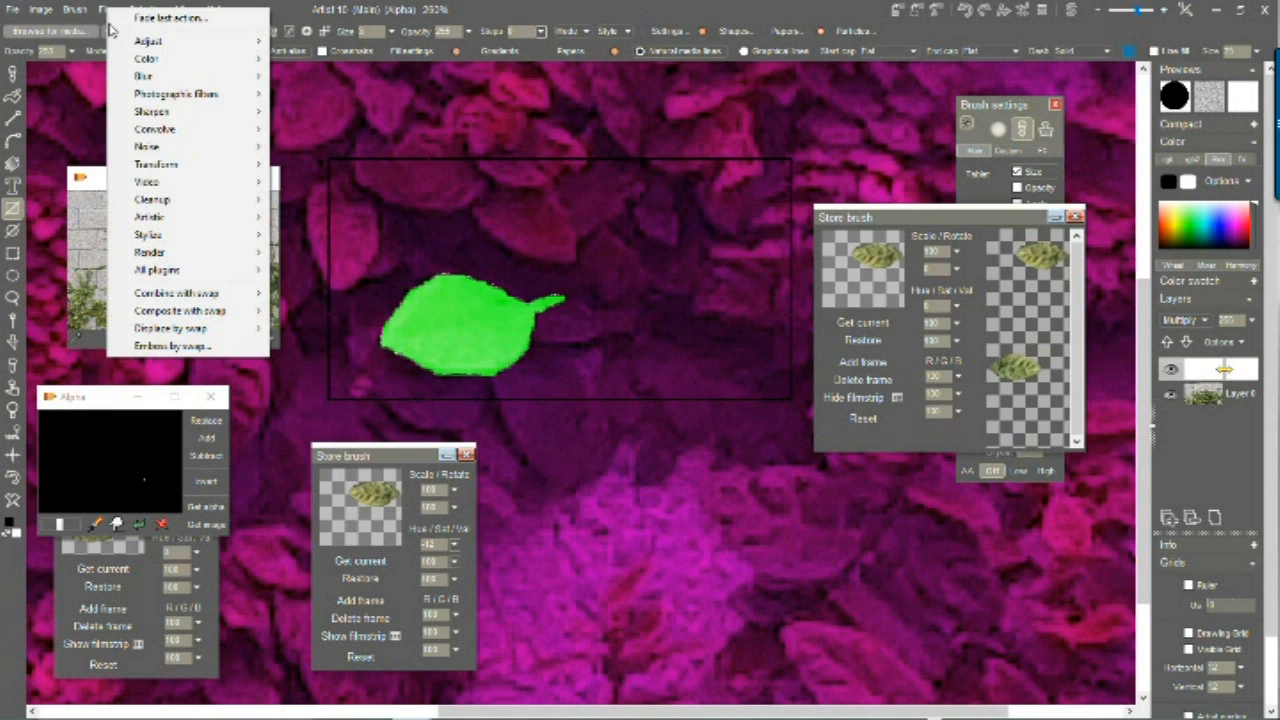
mouse_move(192, 165)
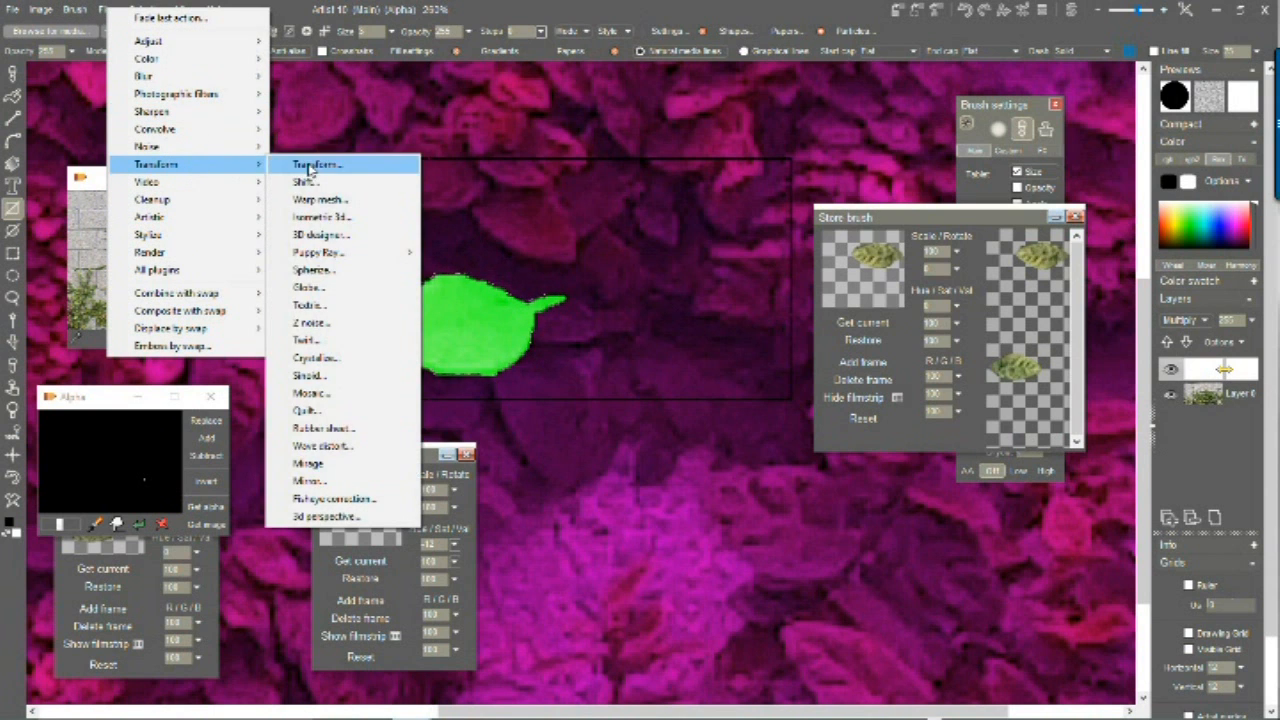
left_click(405, 178)
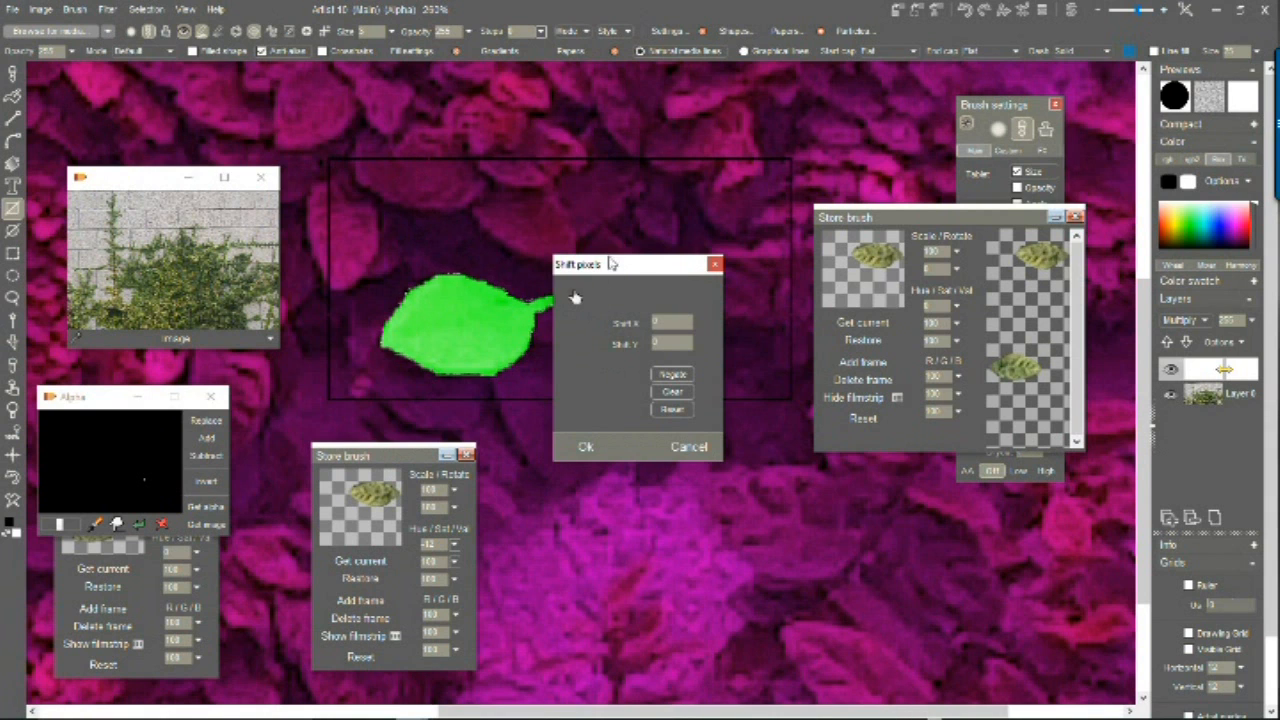
left_click_drag(620, 268, 687, 428)
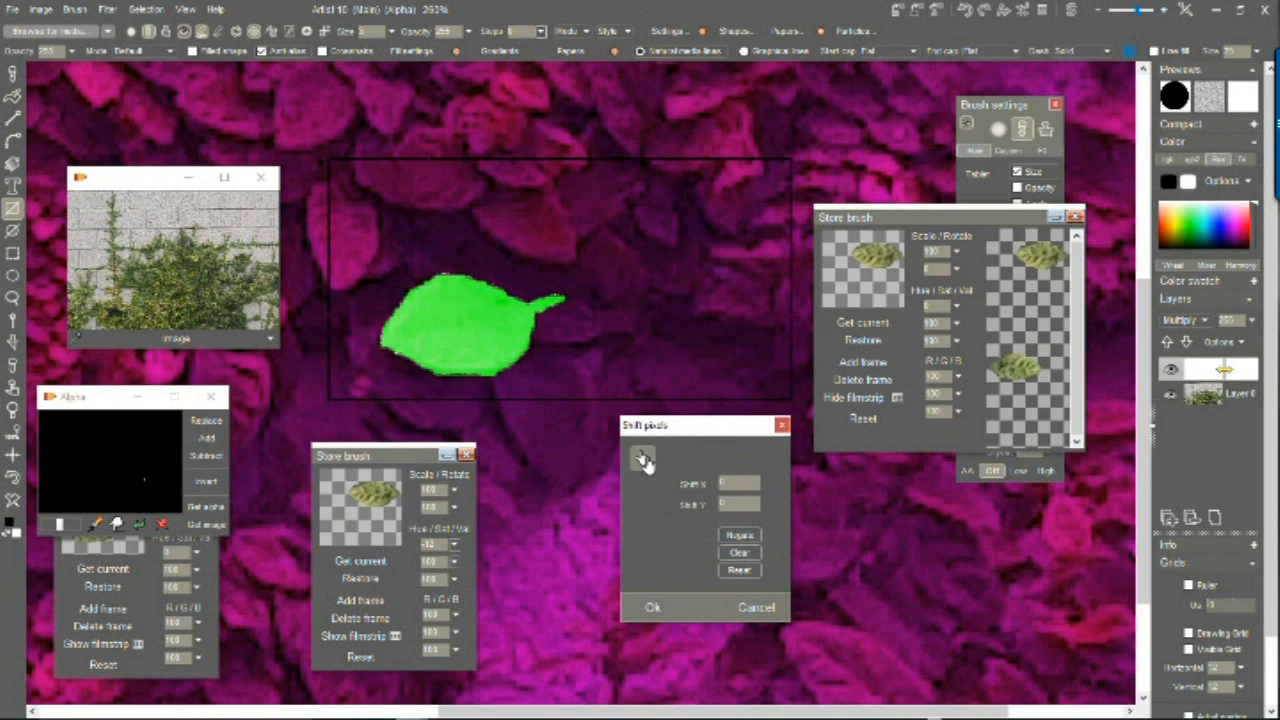
left_click_drag(681, 481, 656, 474)
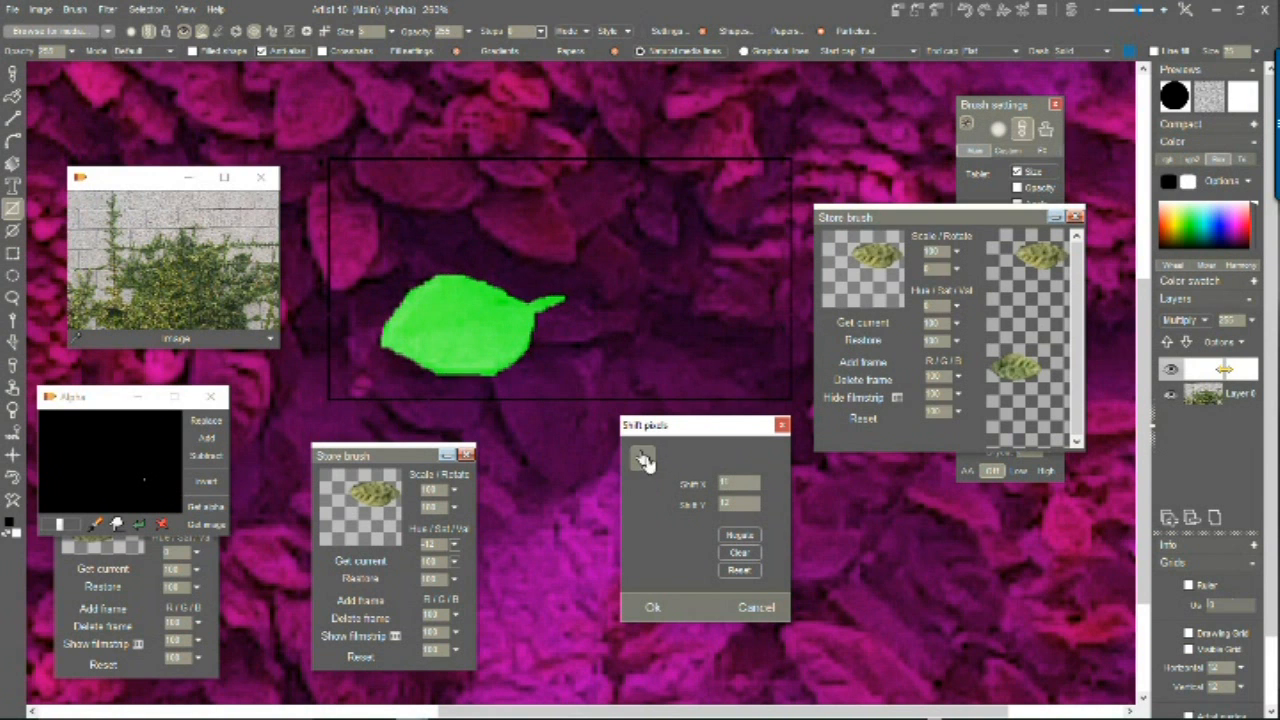
left_click(756, 608)
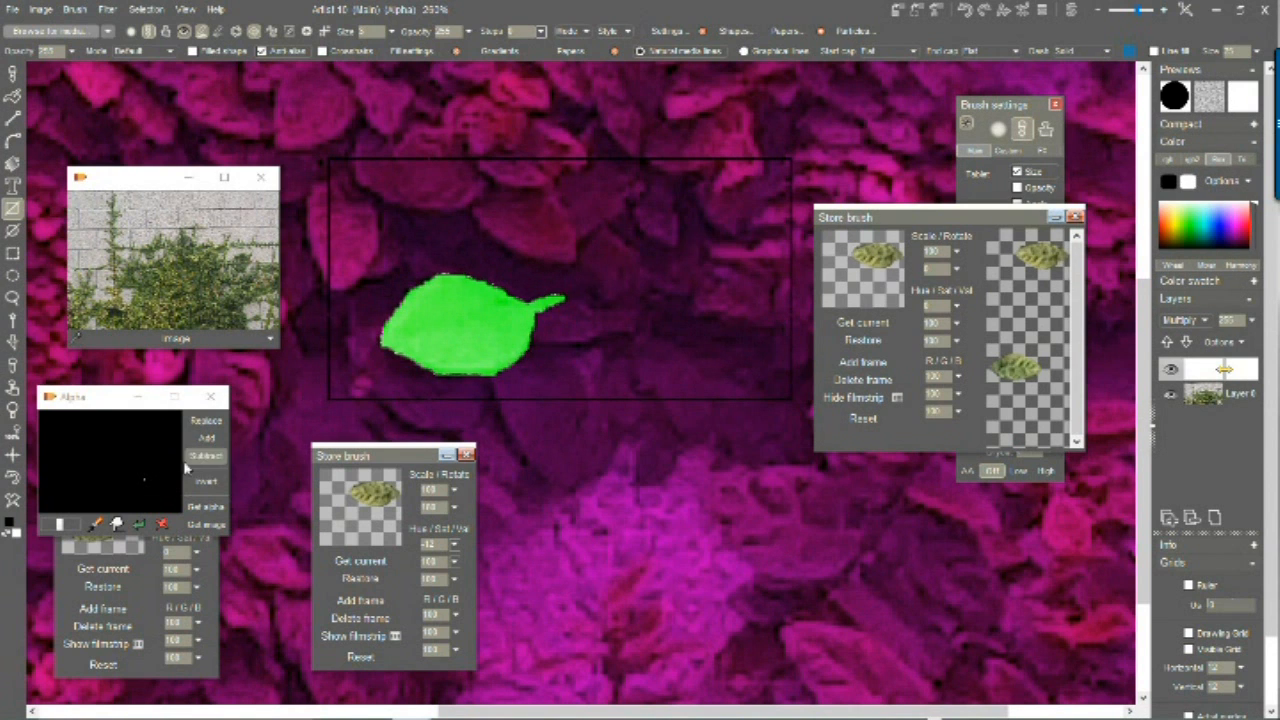
Step: Clear the leaf selection from the canvas
left_click(146, 9)
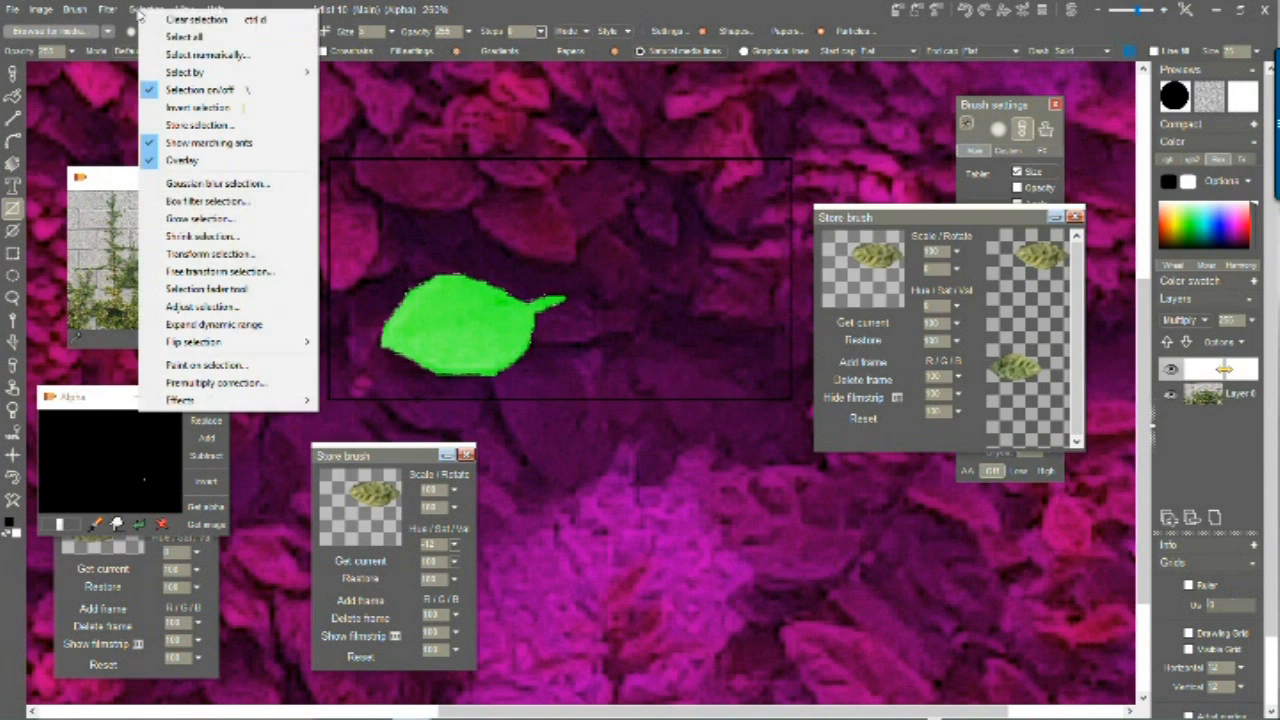
left_click(207, 22)
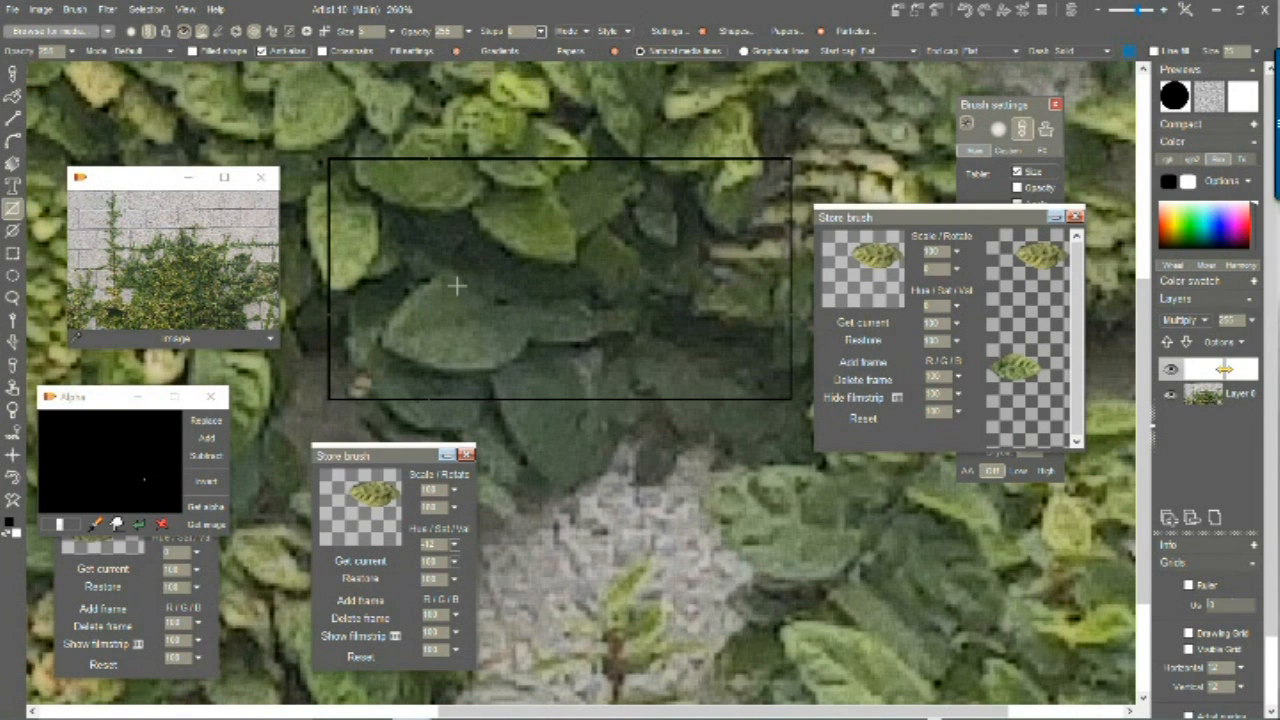
left_click(107, 9)
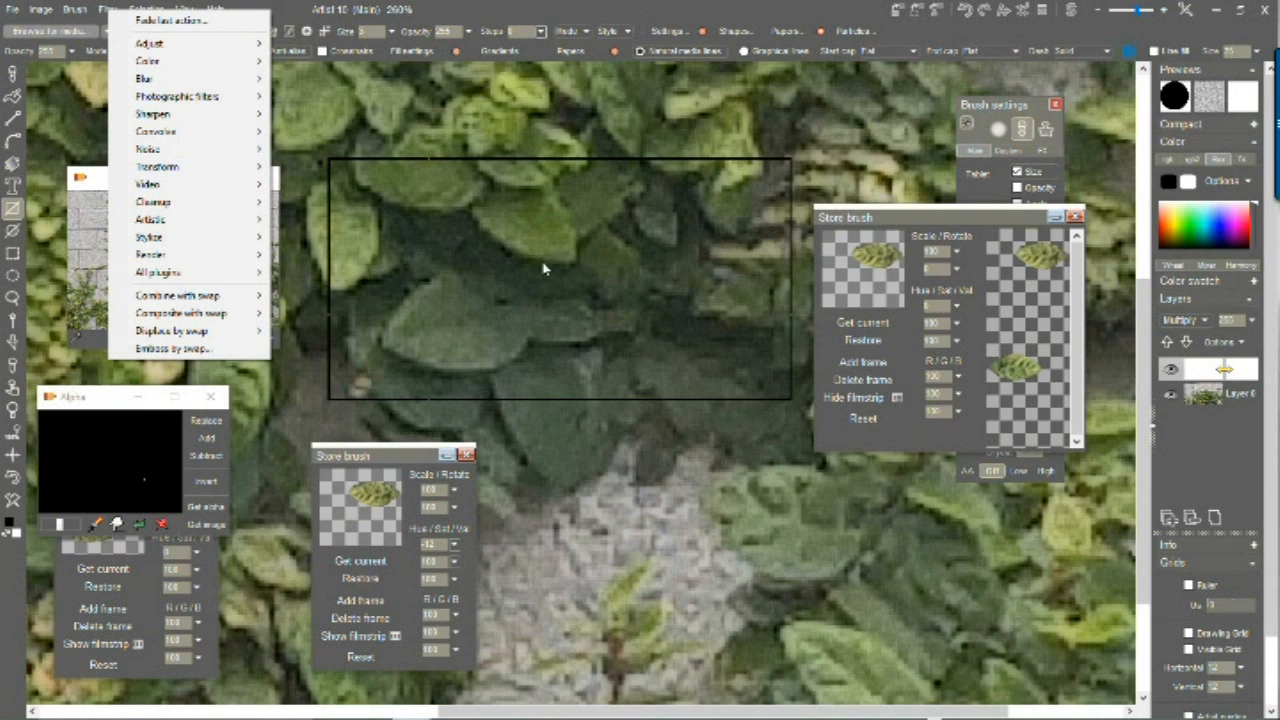
mouse_move(218, 95)
left_click(310, 10)
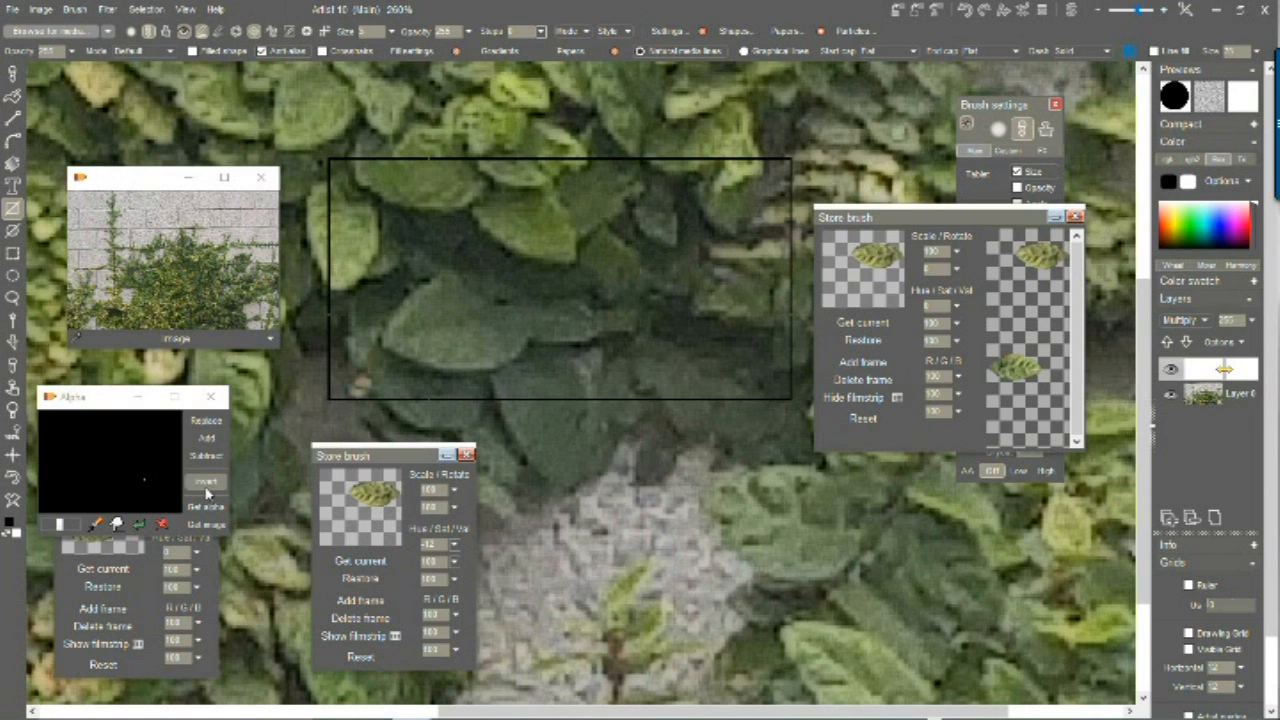
Step: Reload the leaf selection from the Alpha window and store an image copy with the ivy photo layer active
left_click(208, 421)
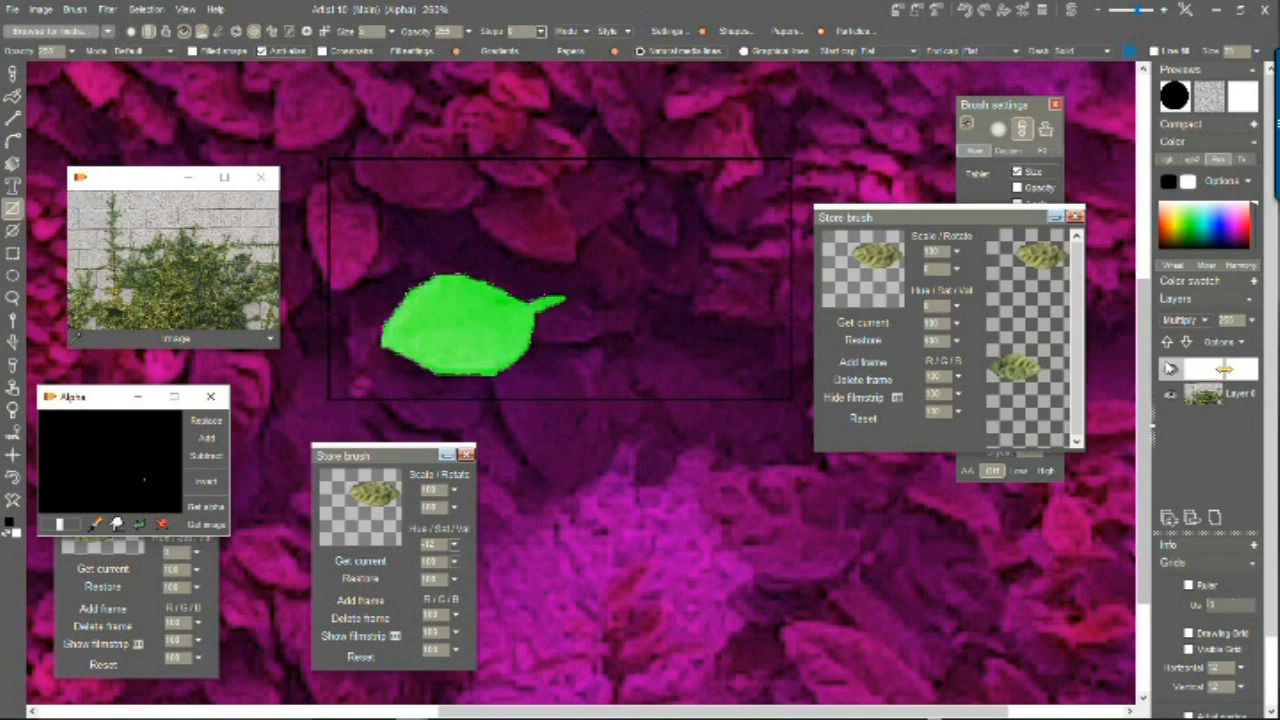
left_click(1203, 393)
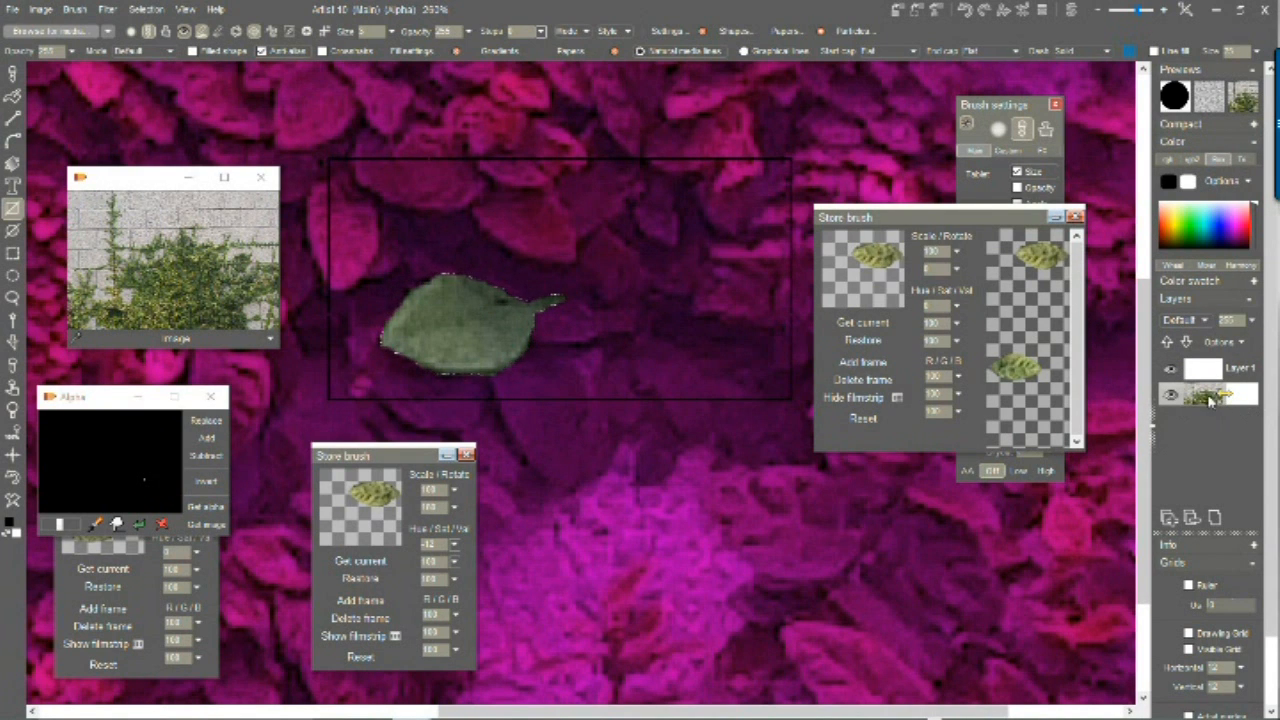
left_click(41, 9)
left_click(127, 105)
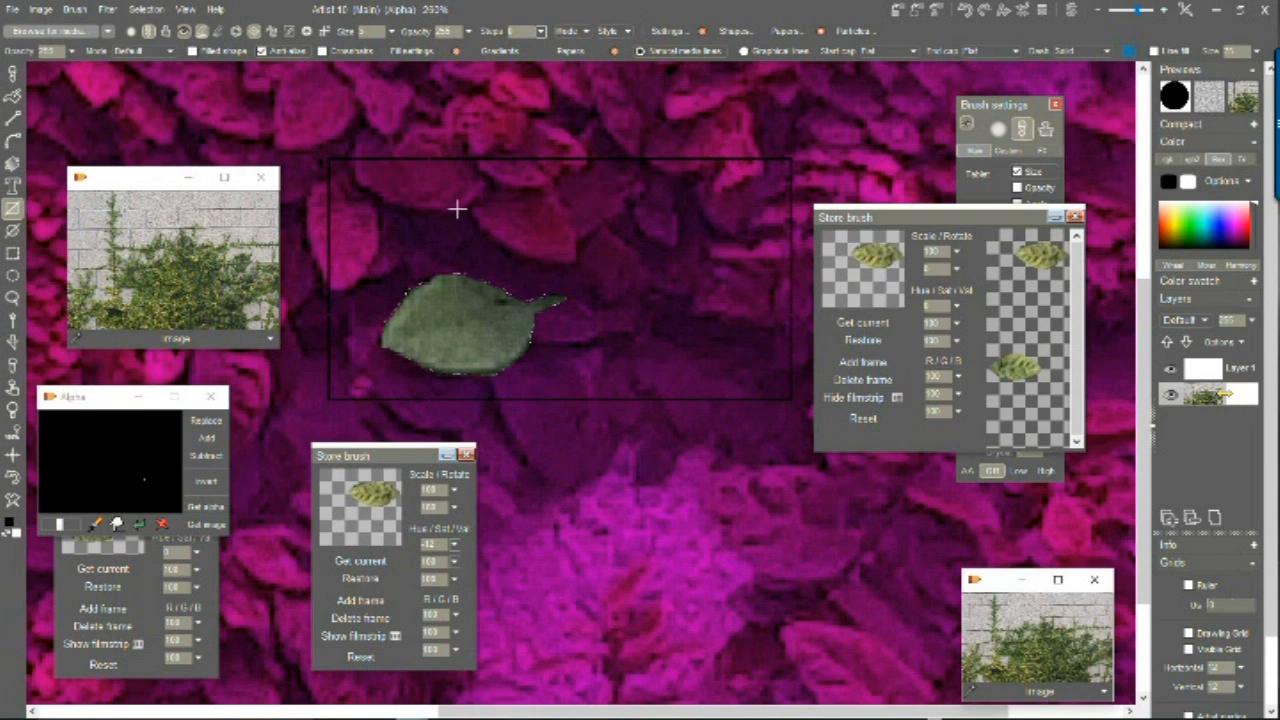
mouse_move(991, 585)
left_mouse_down()
mouse_move(943, 451)
mouse_move(686, 479)
mouse_move(780, 388)
mouse_move(823, 105)
mouse_move(849, 88)
mouse_move(850, 60)
left_mouse_up()
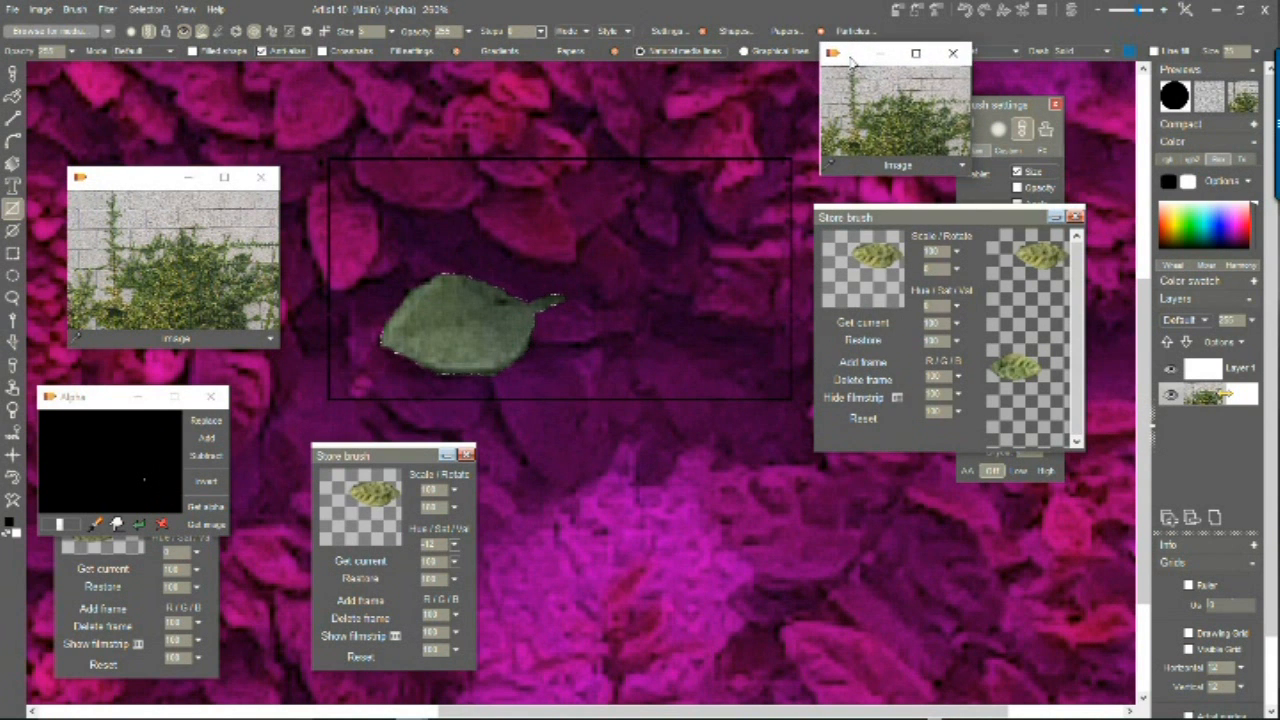
Step: Clear the selection and restore it by replacing the alpha from the newly stored image copy
left_click(964, 167)
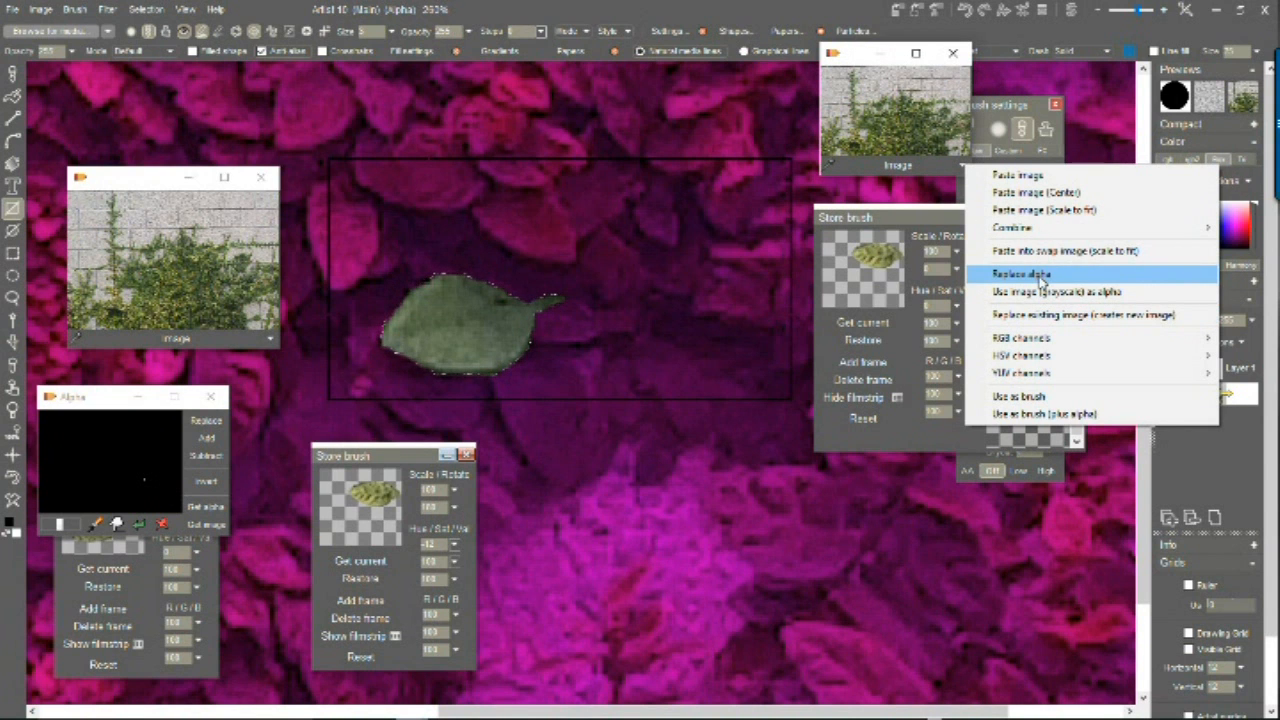
left_click(1040, 280)
left_click(150, 9)
left_click(193, 23)
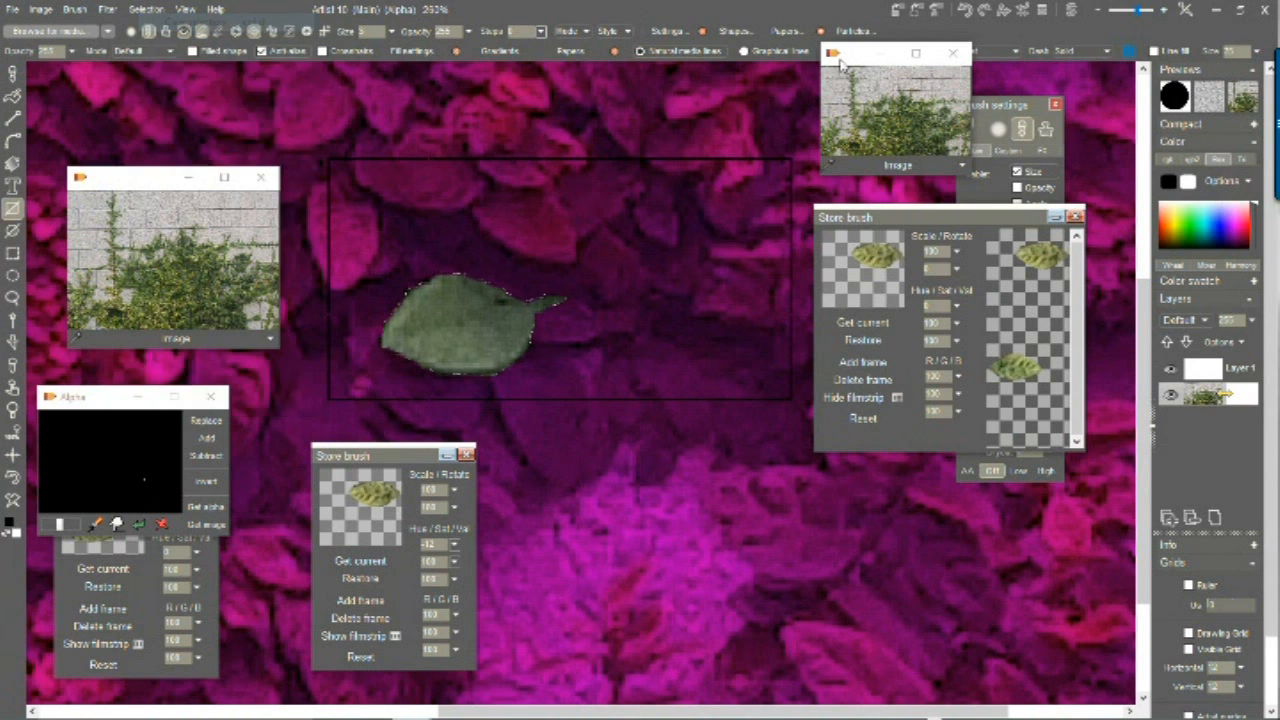
left_click(964, 167)
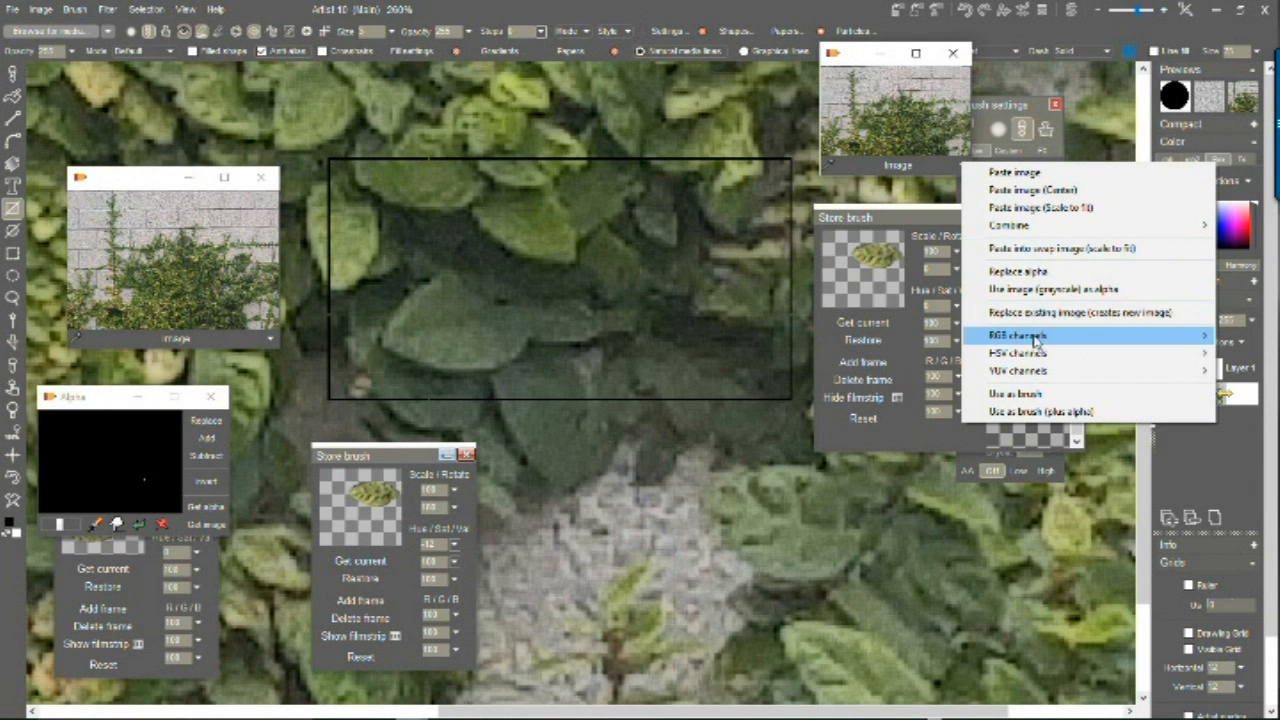
left_click(1032, 274)
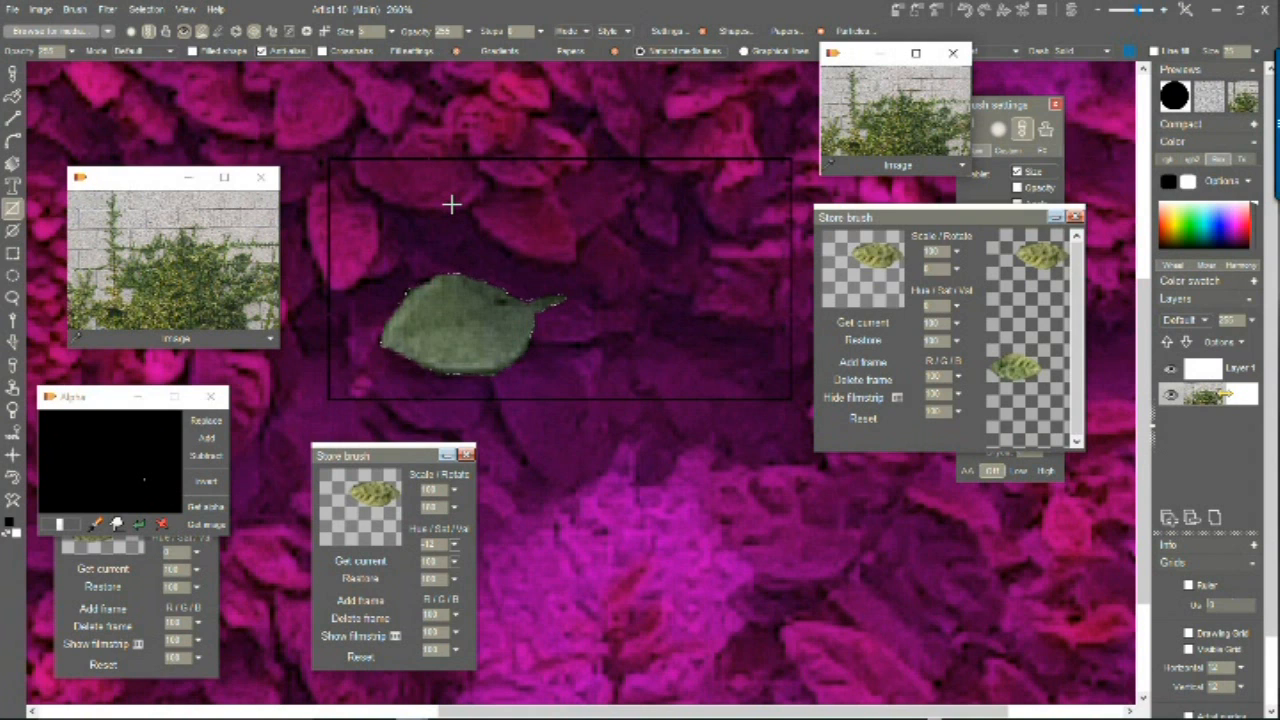
Step: Copy the leaf alpha to the swap image and jump to the swap image
left_click(47, 12)
mouse_move(110, 219)
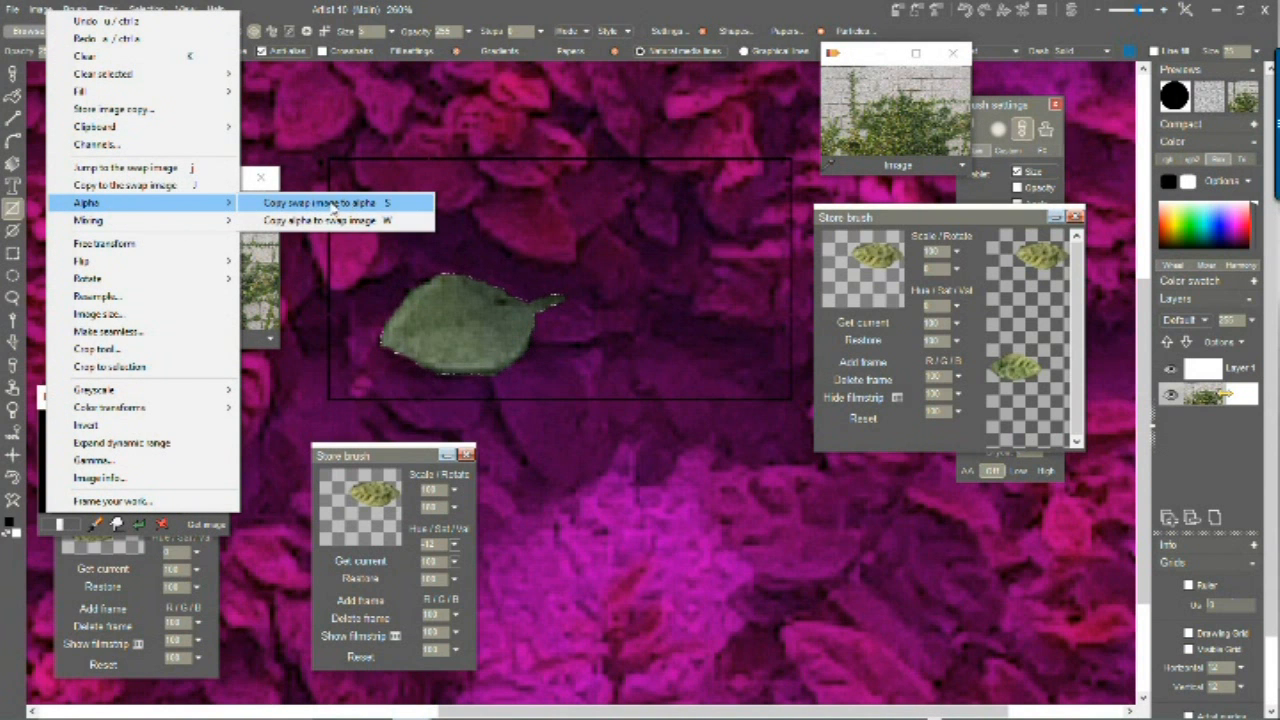
left_click(362, 222)
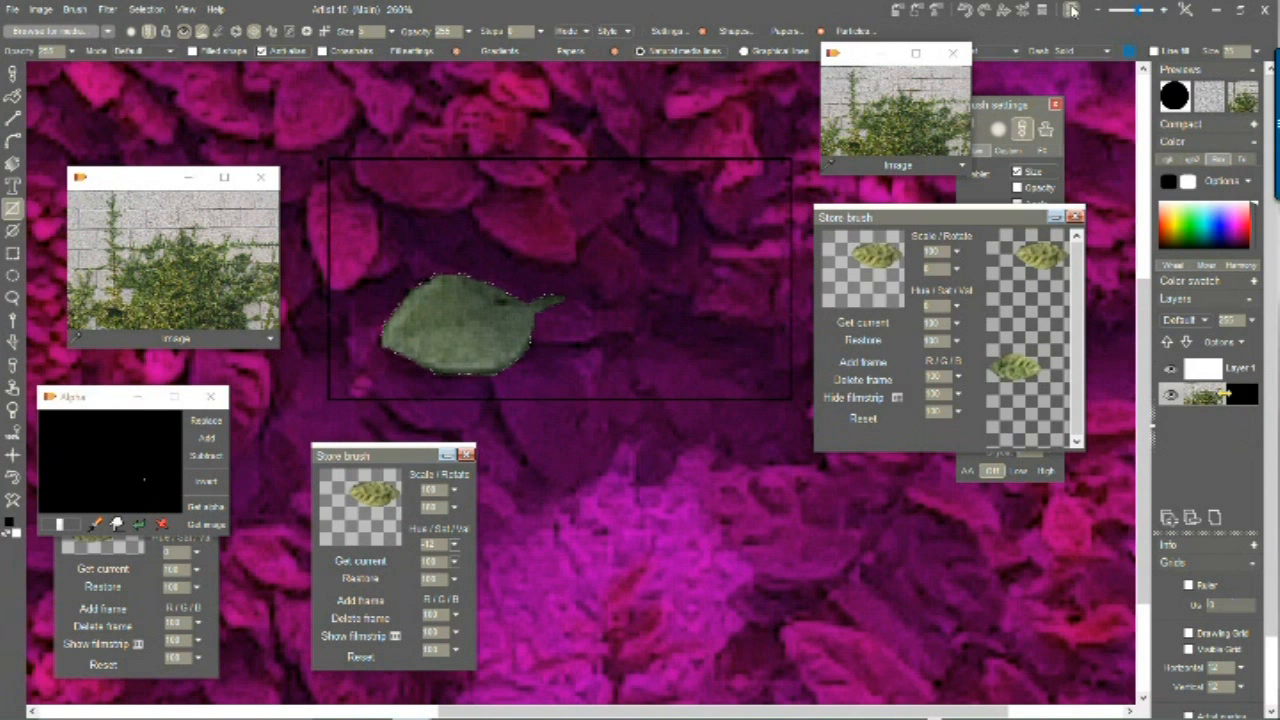
left_click(1071, 10)
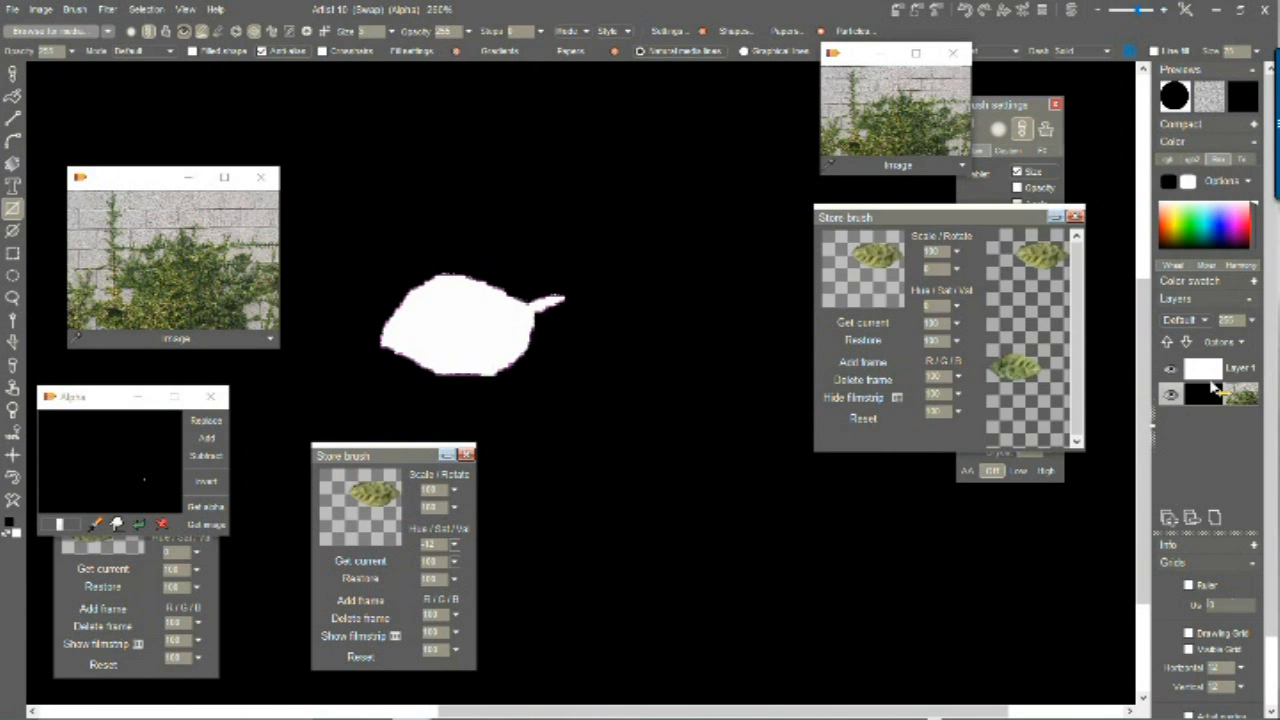
Step: Add a new layer, send it to the bottom of the layer stack and clear the selection
left_click(1169, 519)
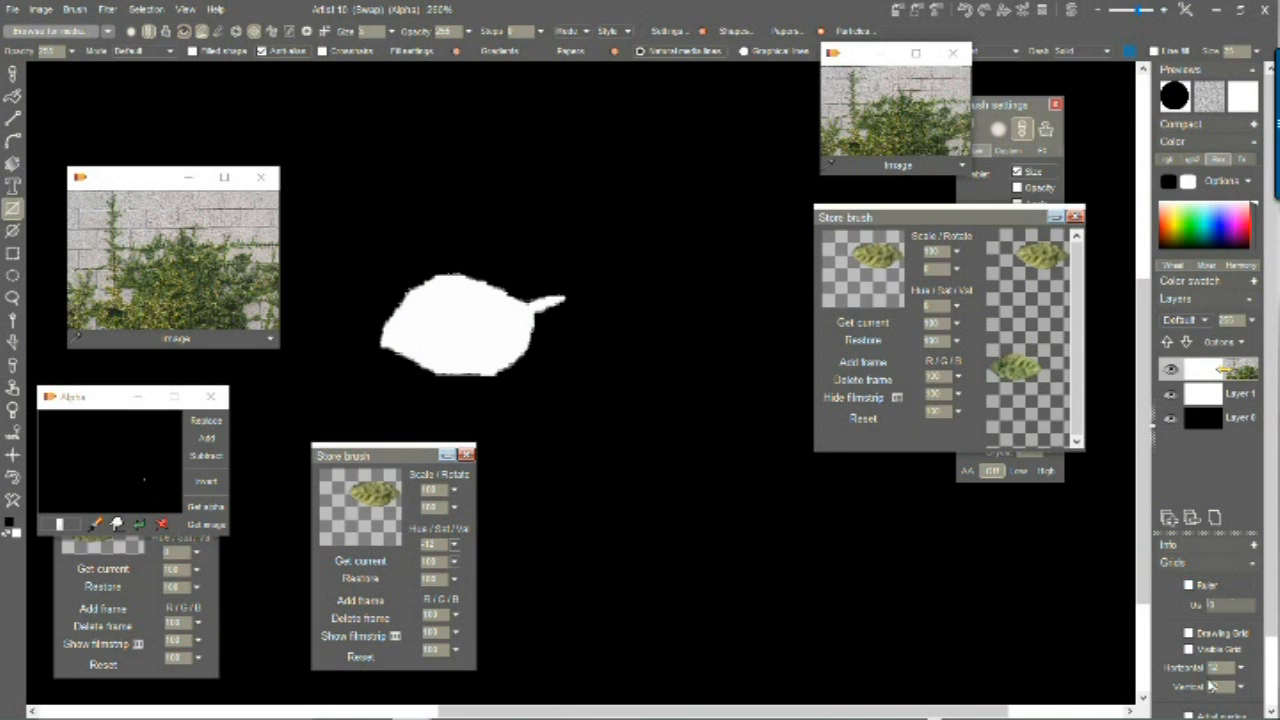
left_click(1187, 342)
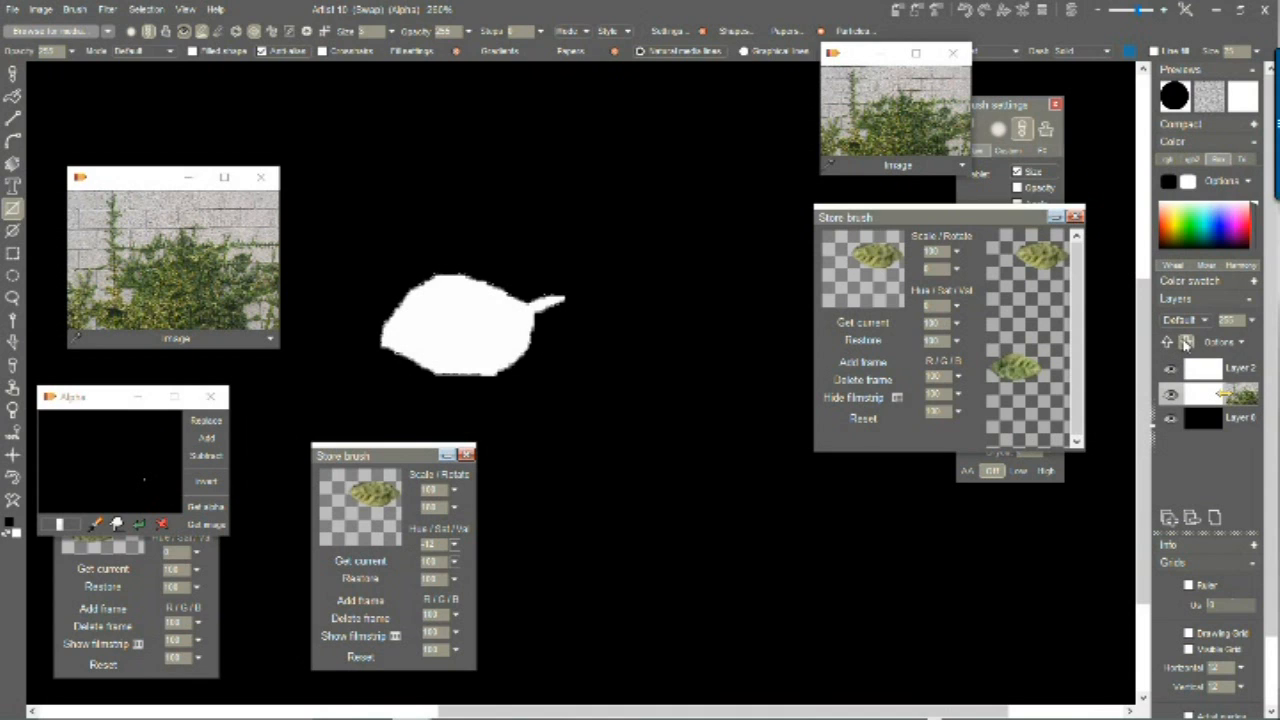
left_click(1187, 342)
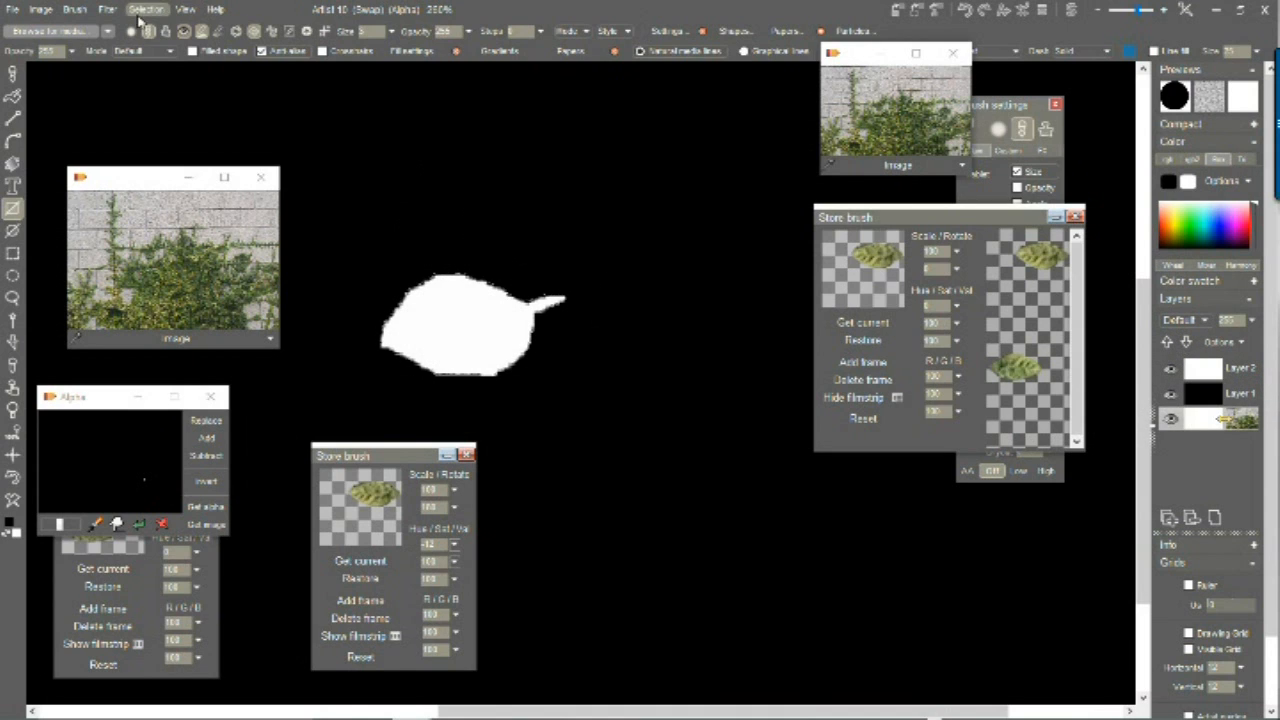
left_click(153, 13)
left_click(168, 20)
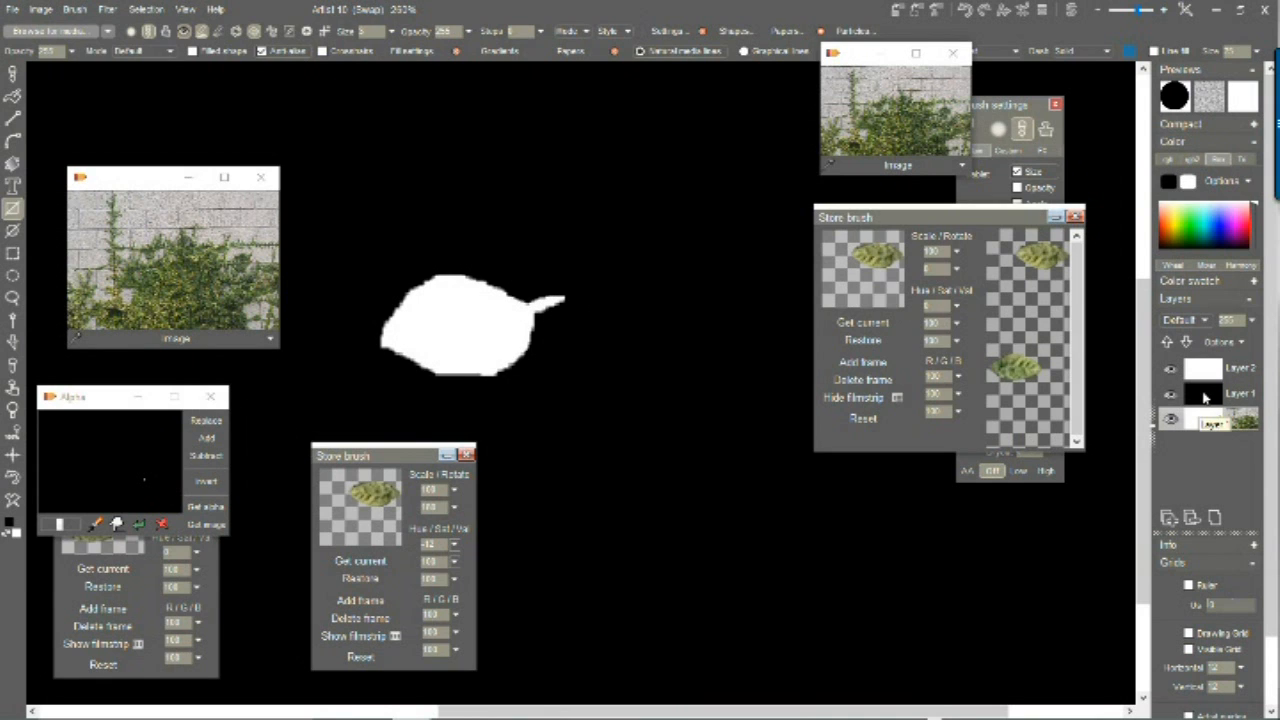
Step: Keep the black leaf-mask layer in Default blend mode, lower its opacity to about 38, and make the bottom layer active
left_click(1212, 395)
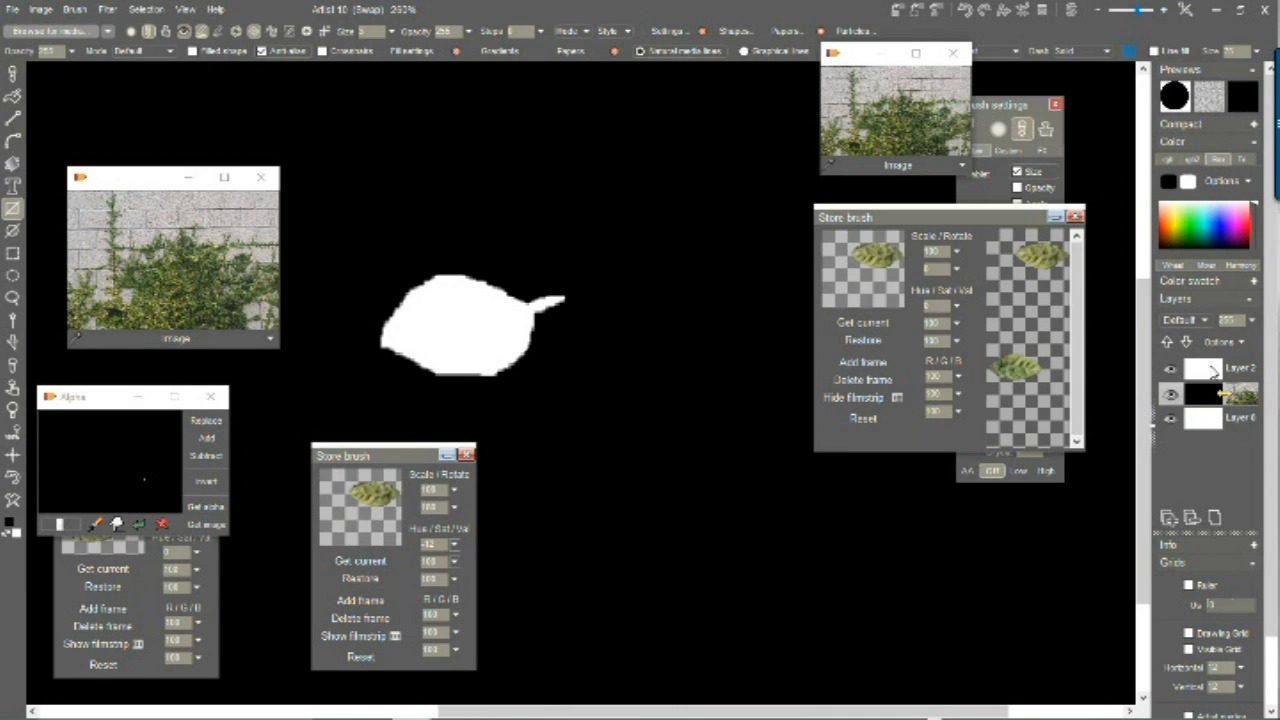
left_click(1204, 321)
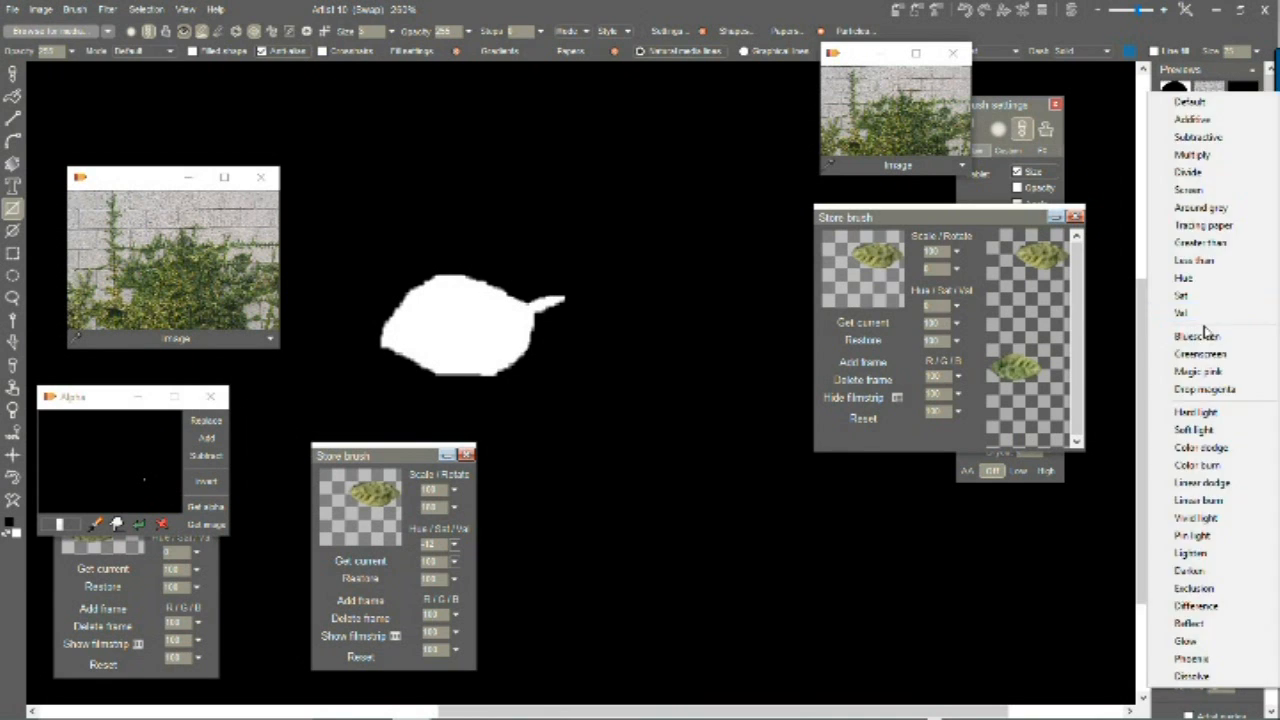
left_click(1199, 104)
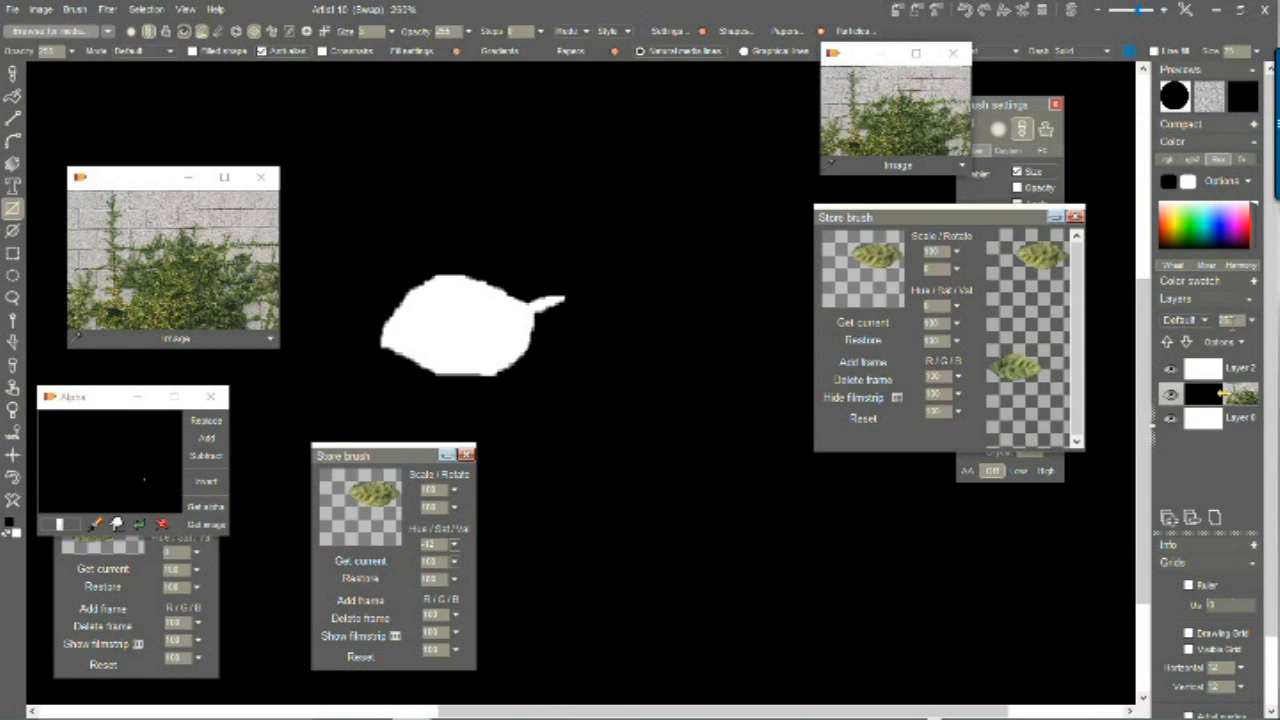
left_click(1251, 320)
left_click_drag(1250, 341, 1177, 345)
left_click(1212, 420)
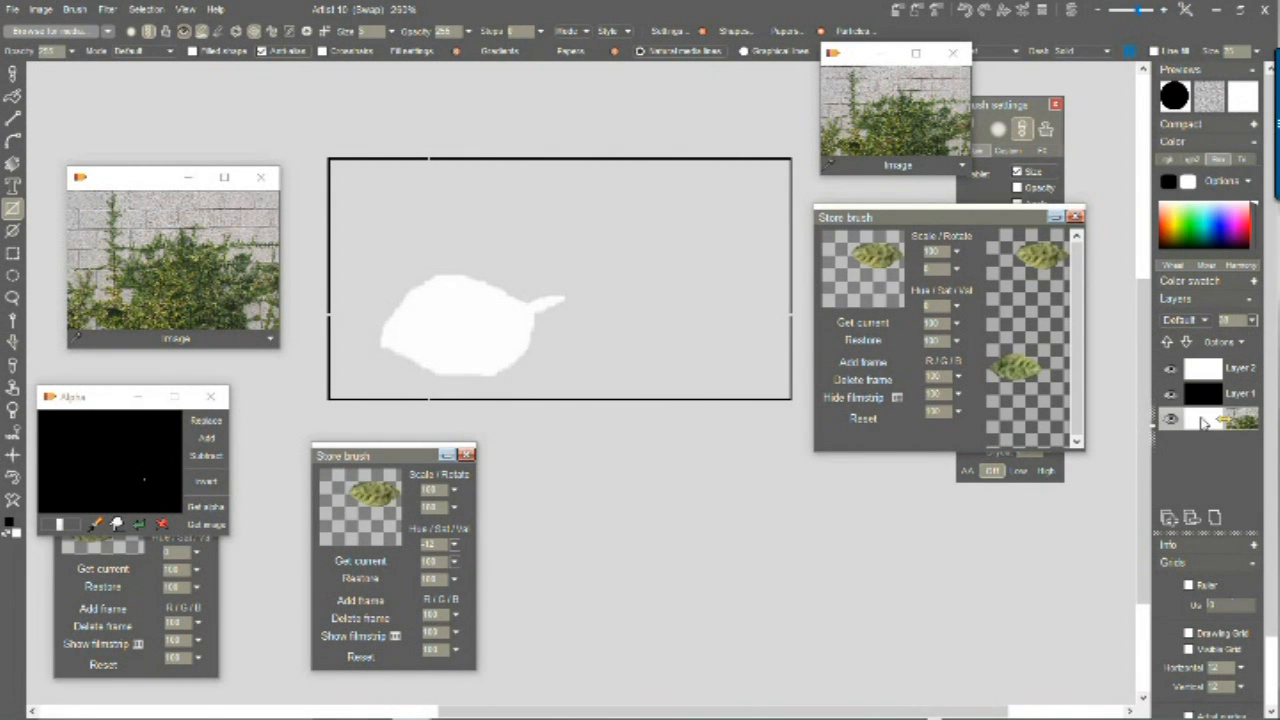
Step: Jump back to the main image, make the black leaf-mask layer active and raise its opacity to about 190
left_click(1070, 10)
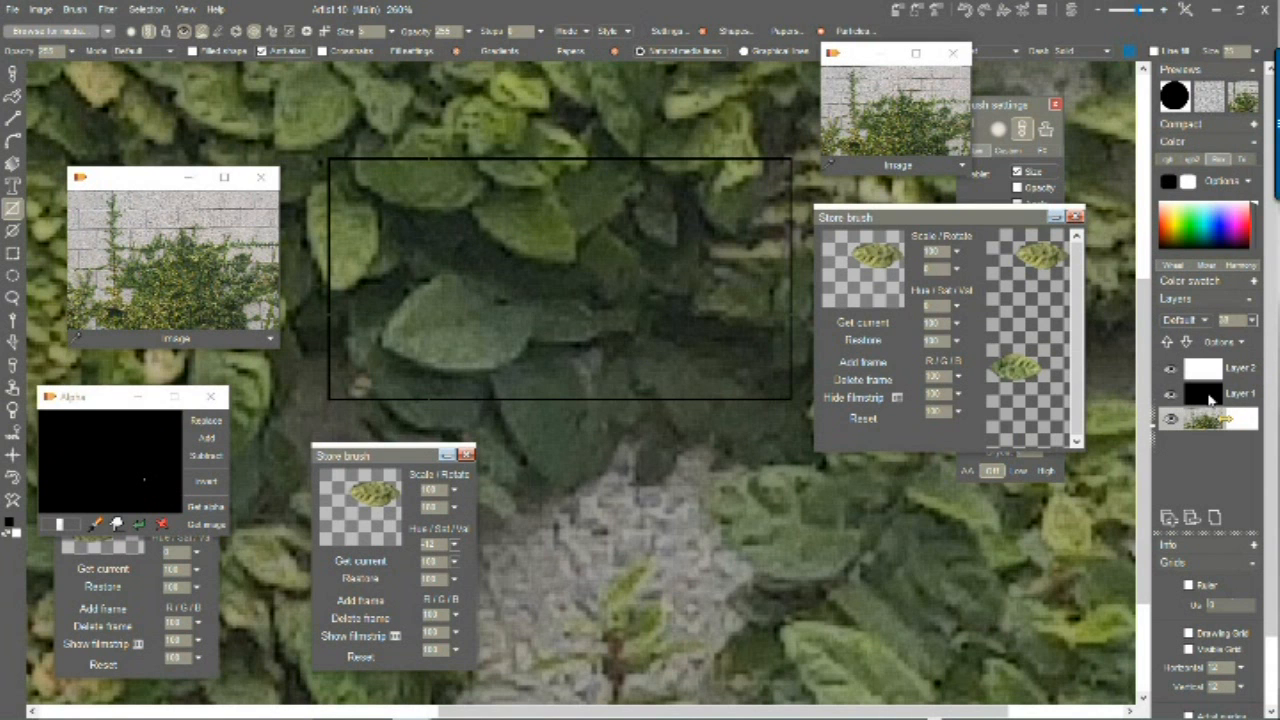
left_click(1210, 398)
left_click(1252, 321)
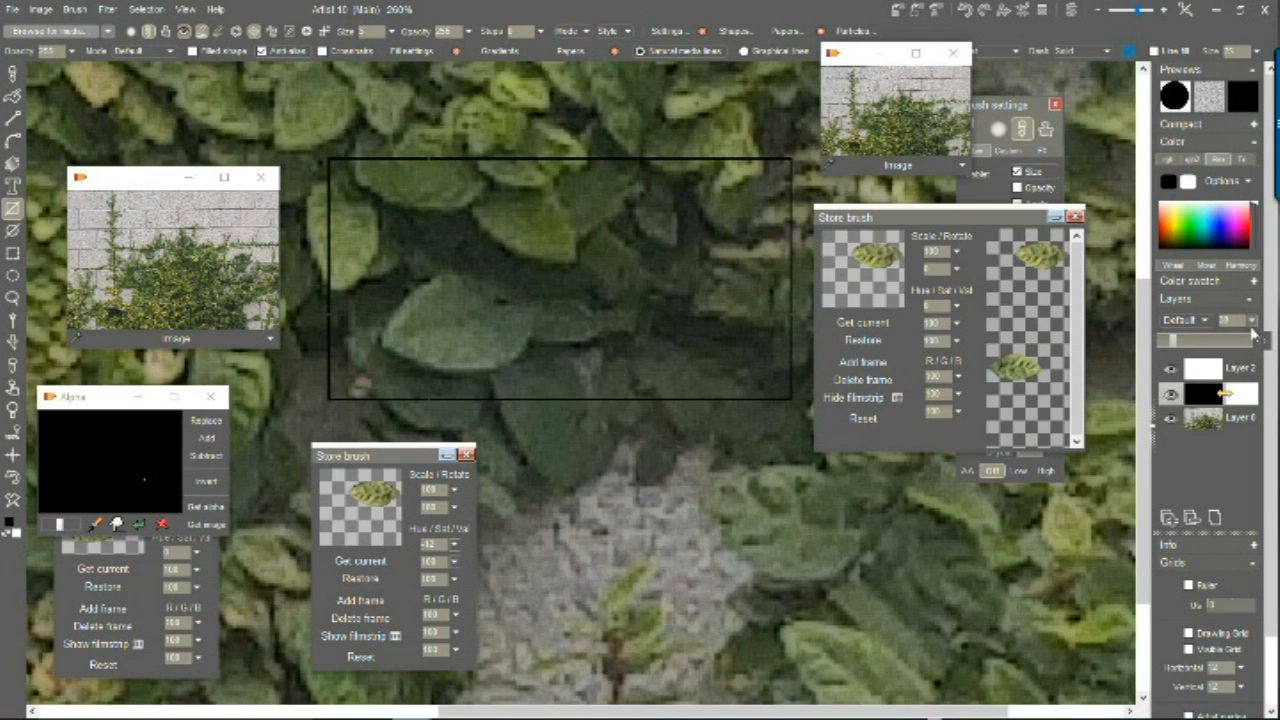
left_click_drag(1180, 342, 1232, 345)
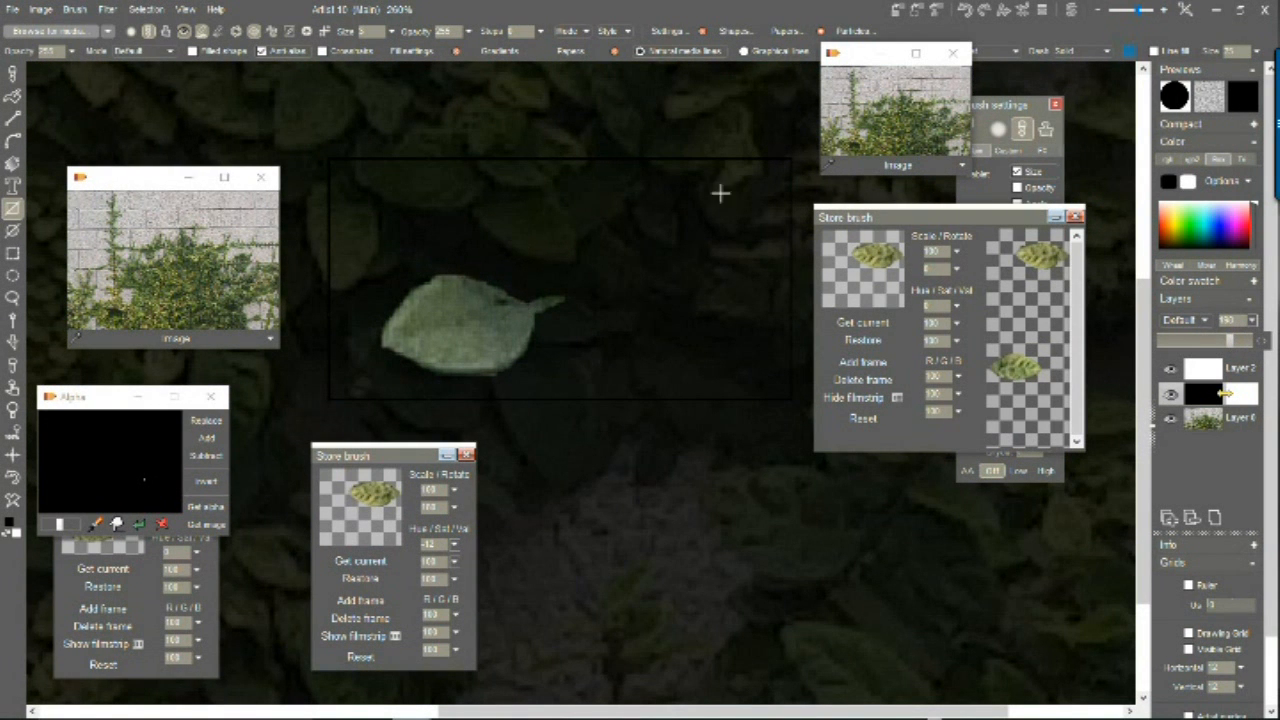
Step: Set the blend mode of the top rectangle guide layer to Subtractive
left_click(1225, 371)
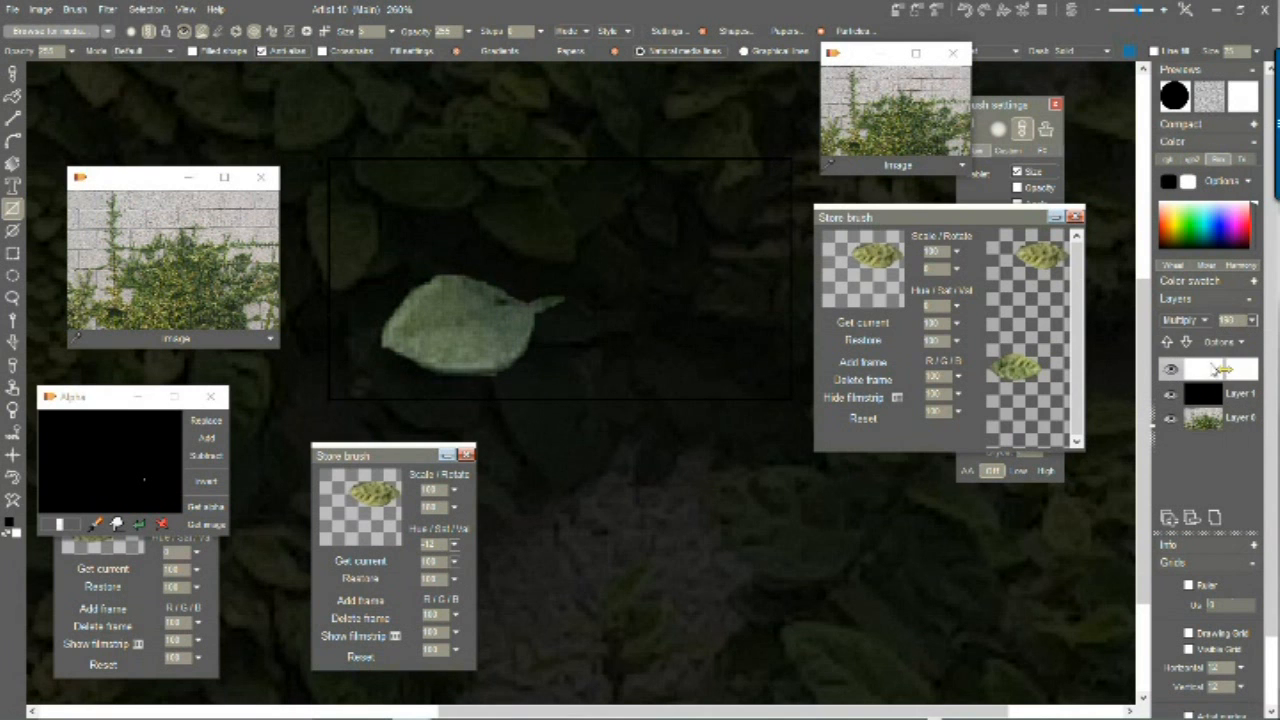
left_click(1206, 320)
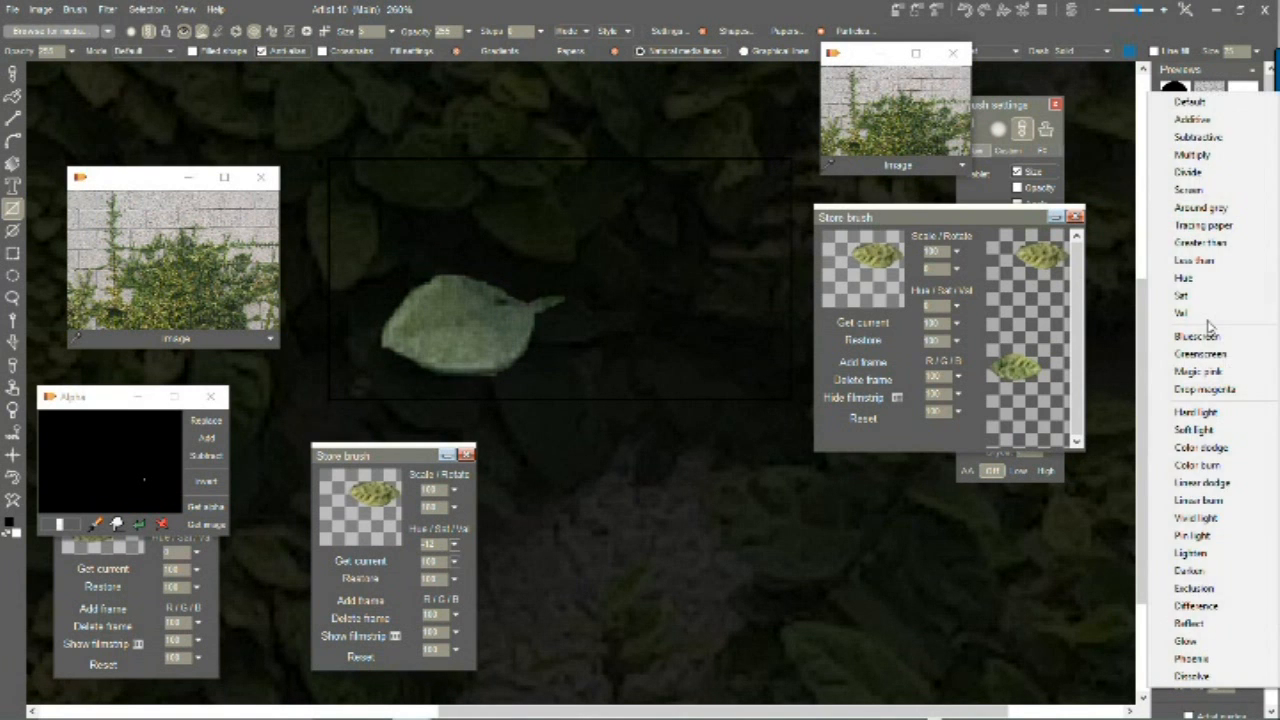
left_click(1200, 137)
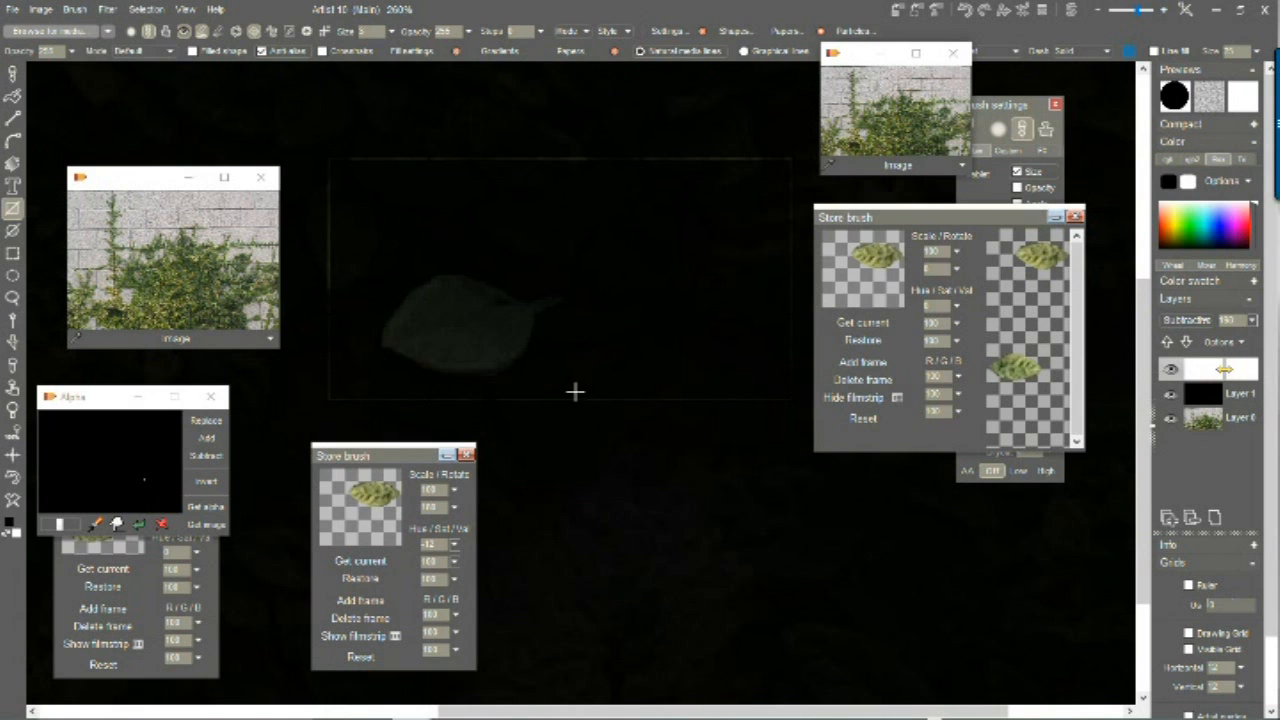
Step: Use the Shift transform to move the guide rectangle slightly to the right and down around the leaf
left_click(107, 10)
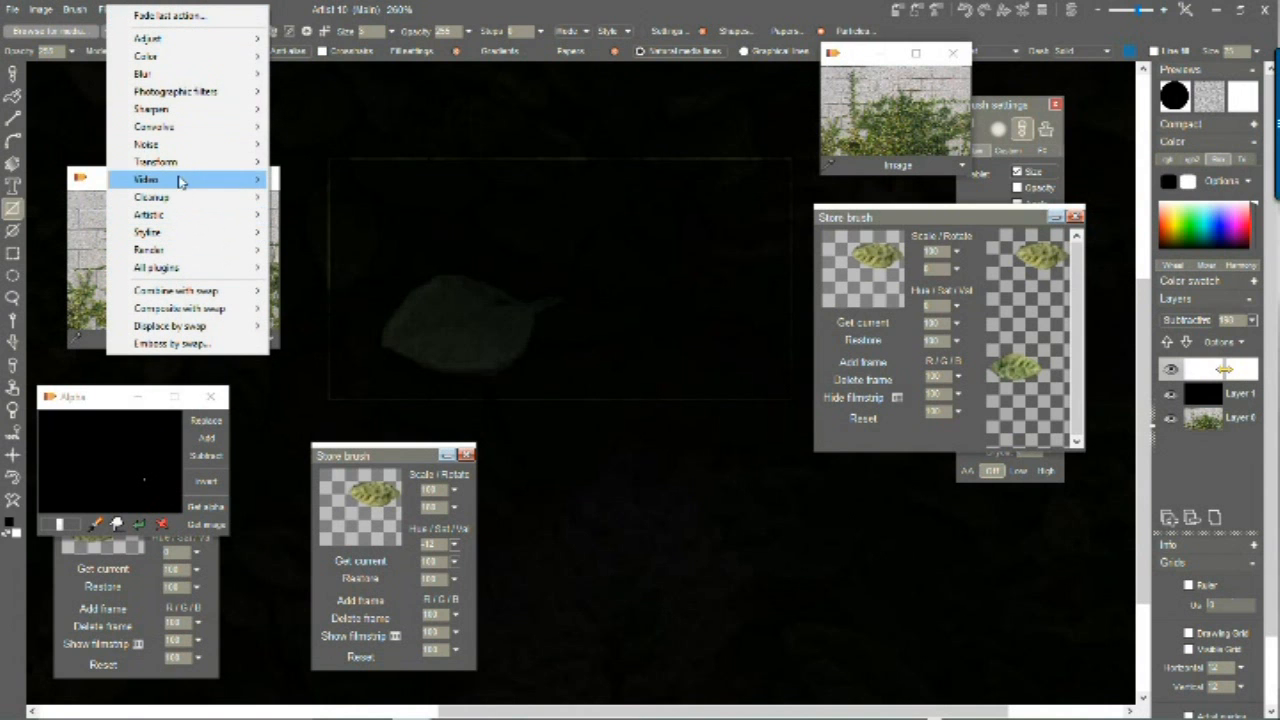
mouse_move(182, 166)
left_click(336, 178)
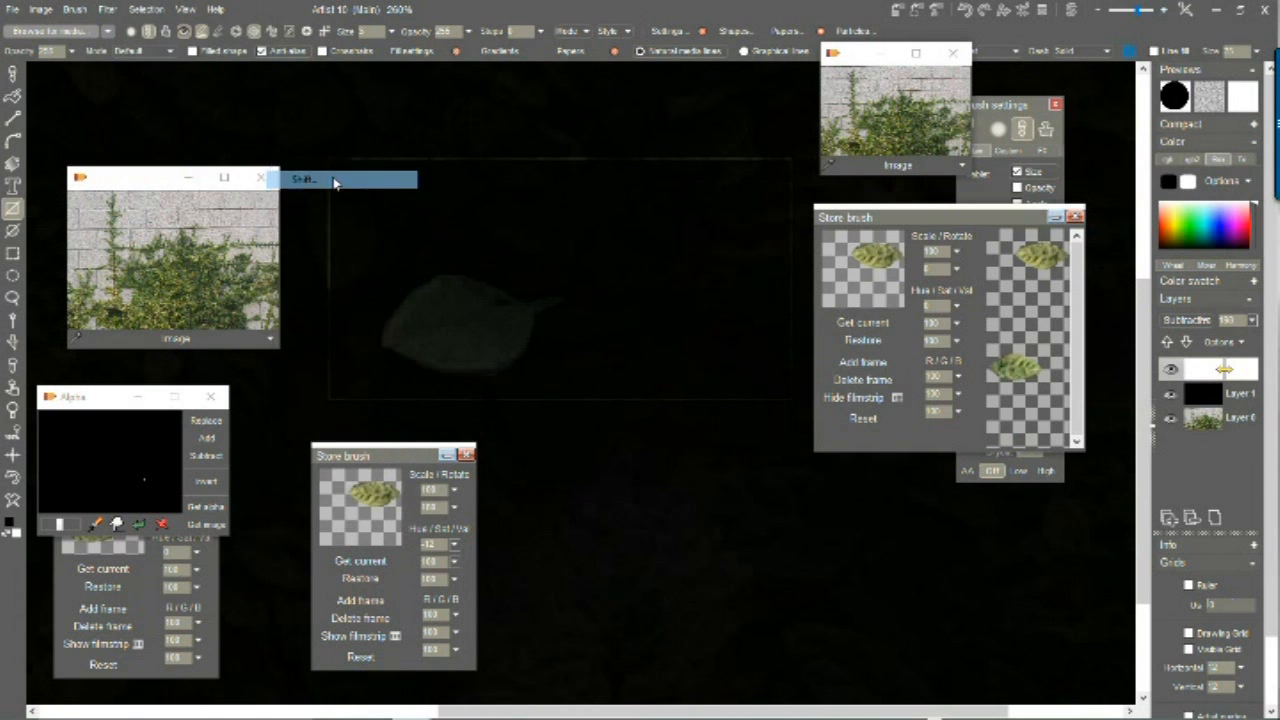
mouse_move(583, 308)
left_mouse_down()
mouse_move(577, 290)
mouse_move(641, 286)
mouse_move(849, 448)
mouse_move(628, 509)
left_mouse_up()
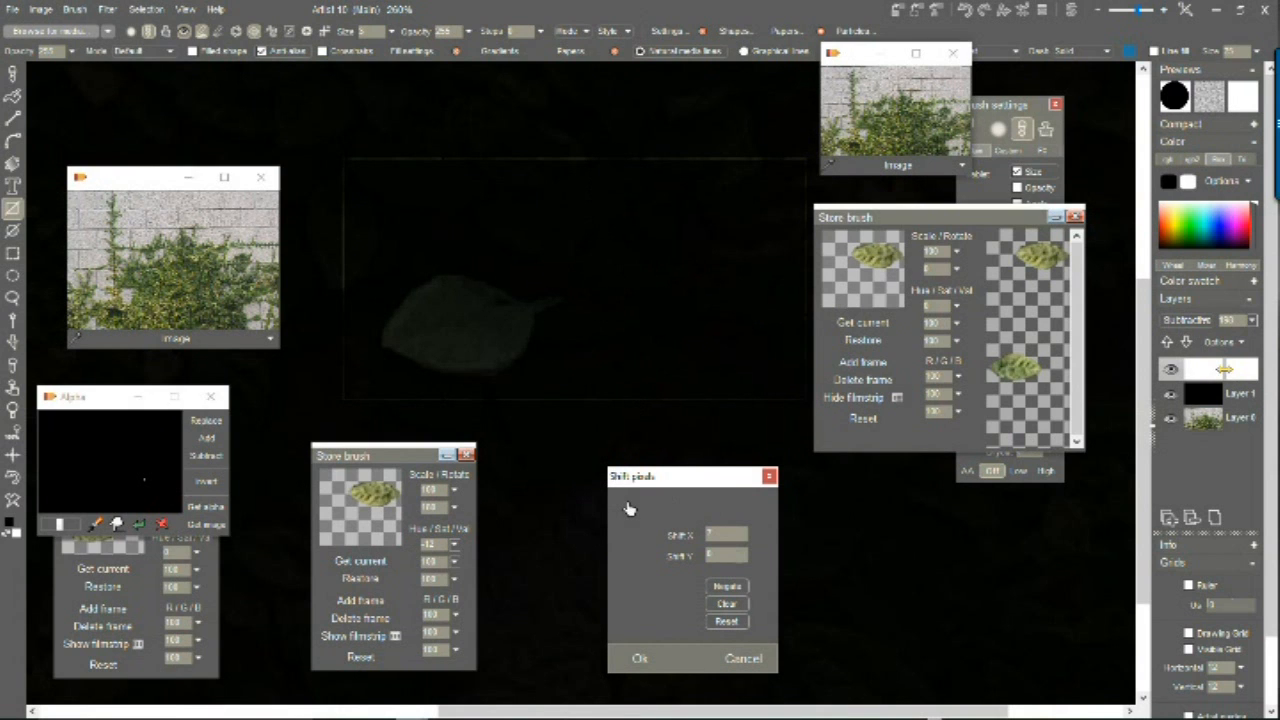
left_click_drag(628, 509, 626, 512)
left_click(640, 658)
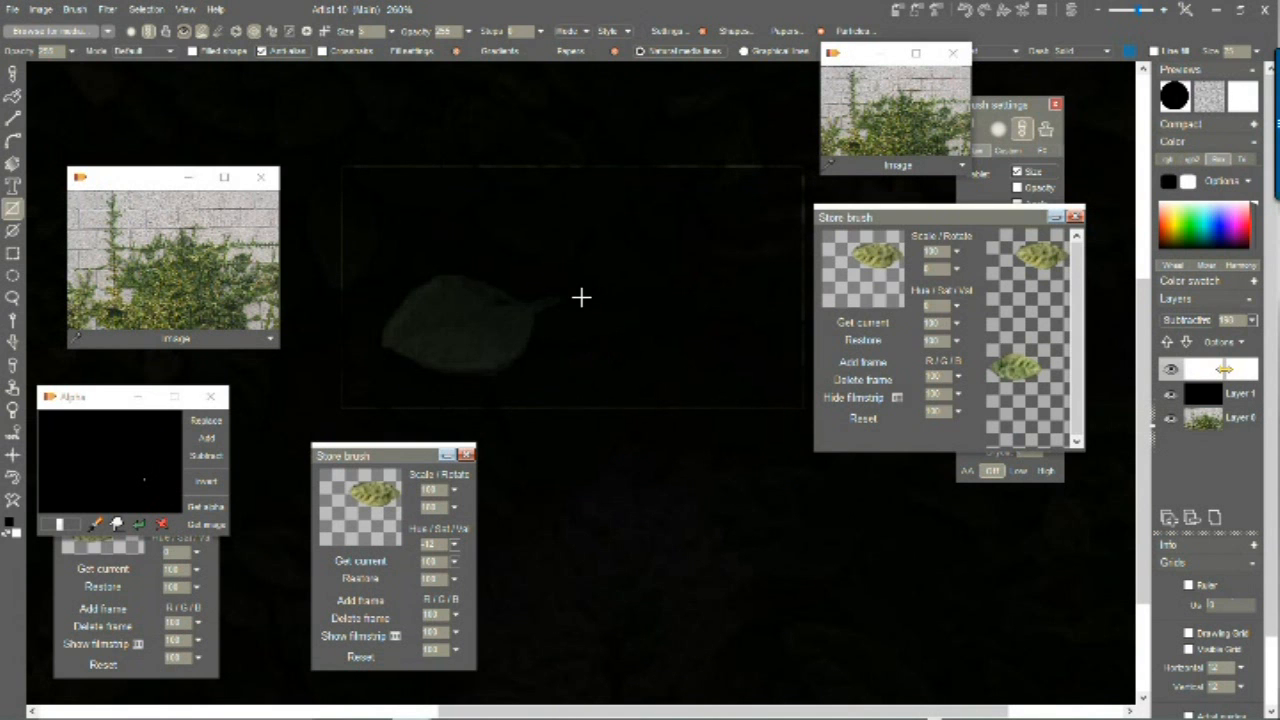
Step: Hide the rectangle guide and leaf-mask layers, make the ivy photo layer active, and show both layers again
left_click(1171, 370)
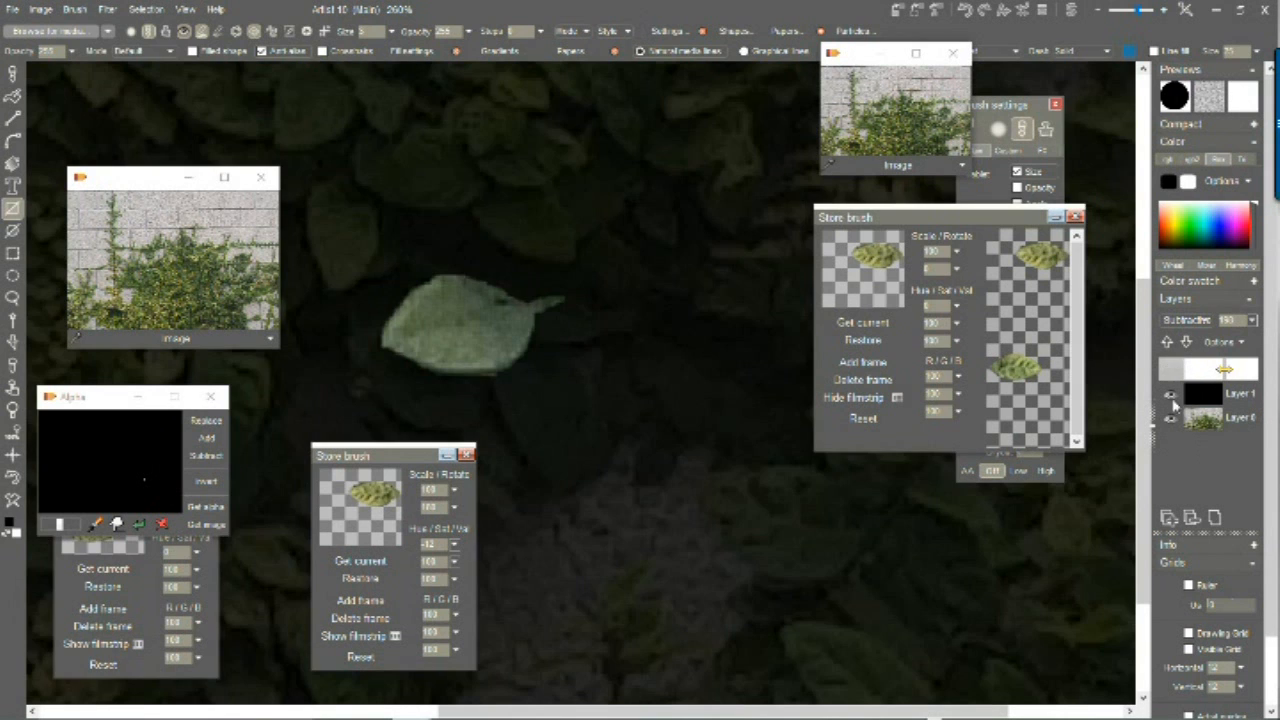
left_click(1172, 396)
left_click(1215, 420)
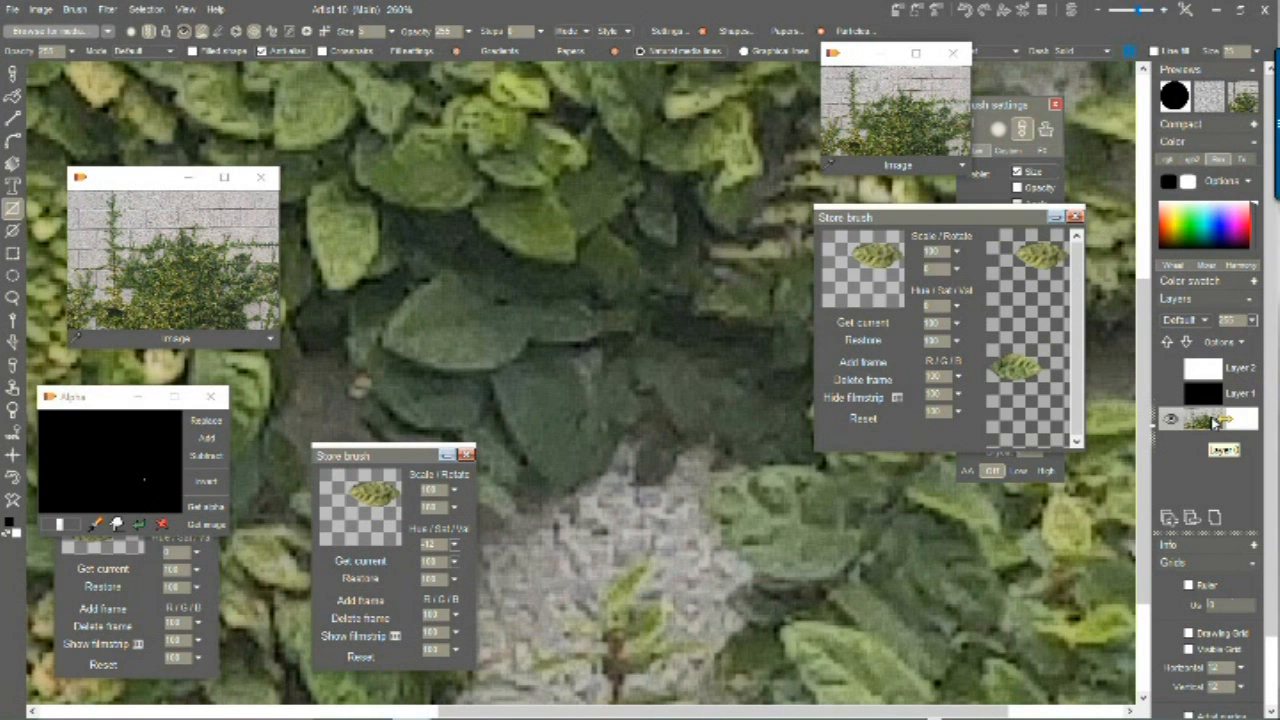
left_click(1171, 396)
left_click(1171, 370)
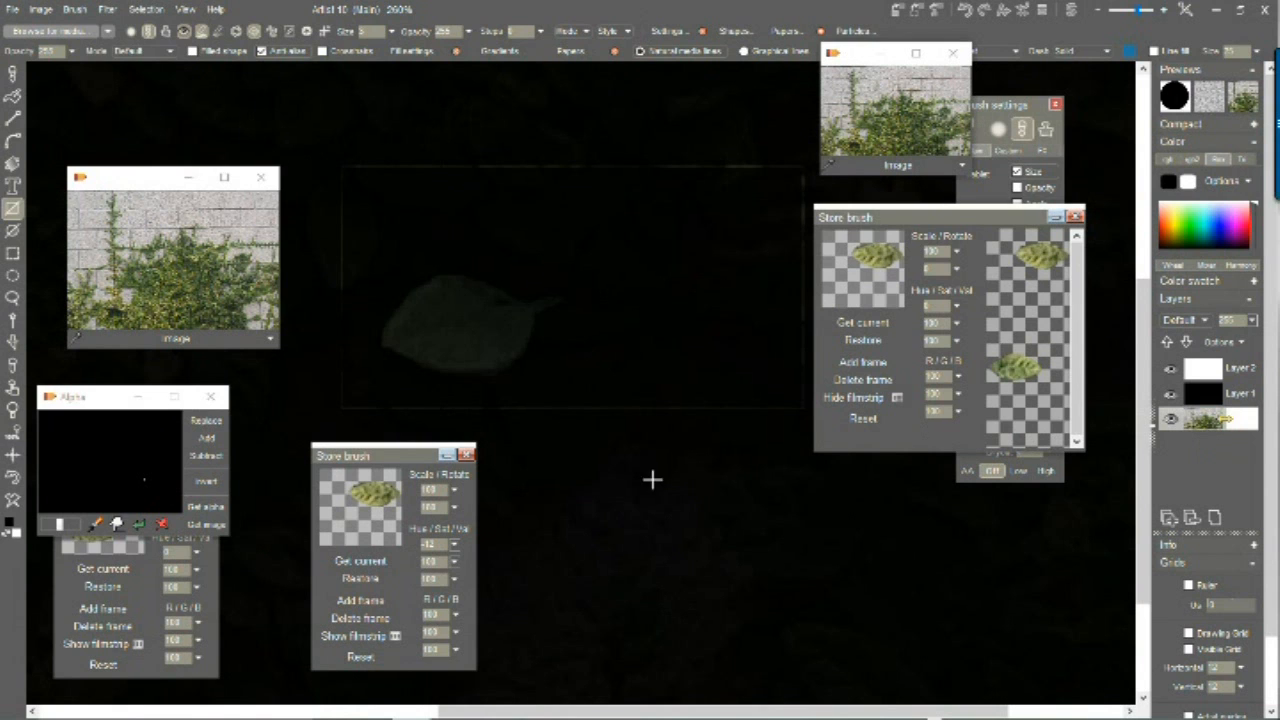
Step: Replace the selection with the stored leaf alpha, hide the leaf-mask layer and make the ivy photo layer active
left_click(207, 420)
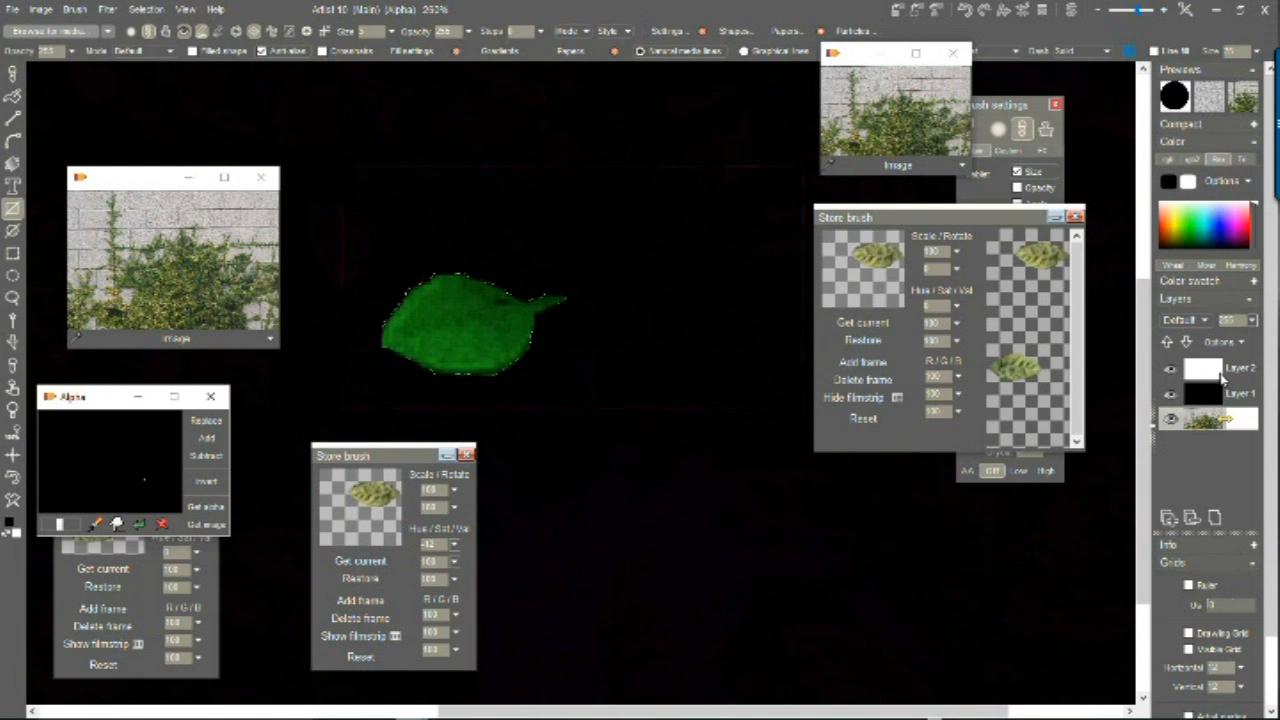
left_click(1220, 393)
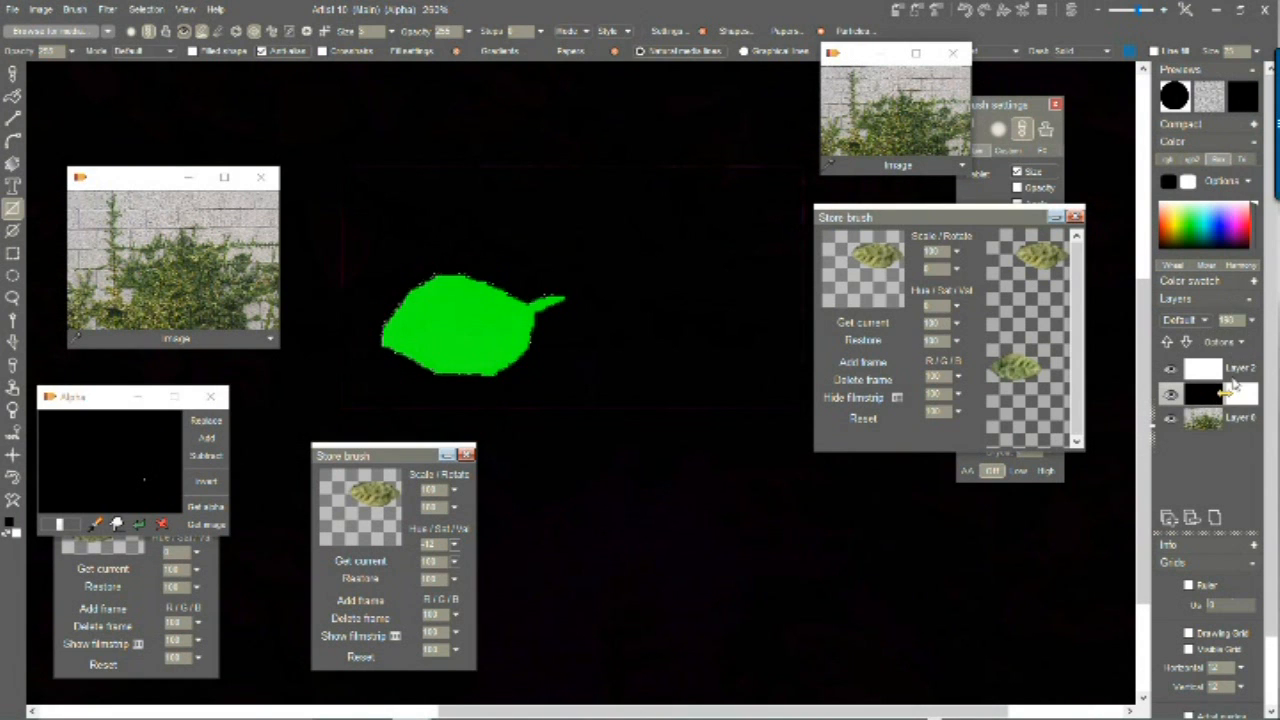
left_click(1171, 396)
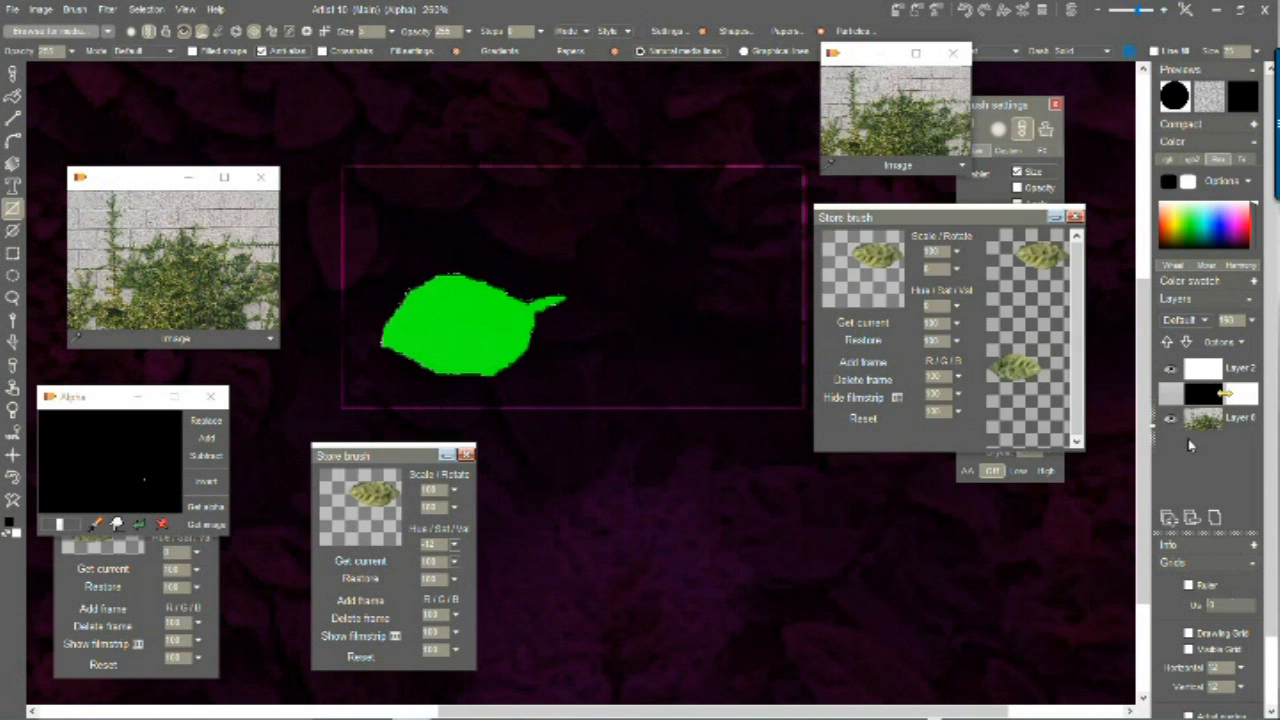
left_click(1212, 420)
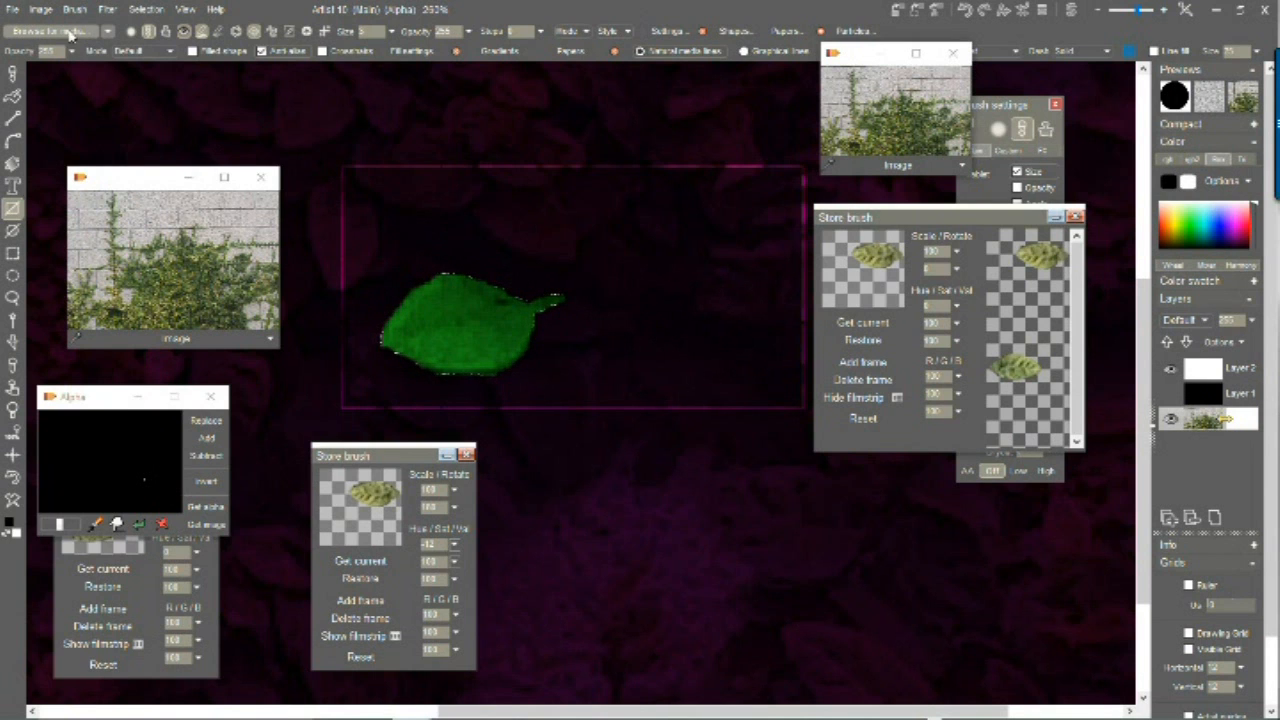
Step: Capture the selected leaf as a brush with the brush selector, framing it along the bounds of the guide rectangle
left_click(12, 344)
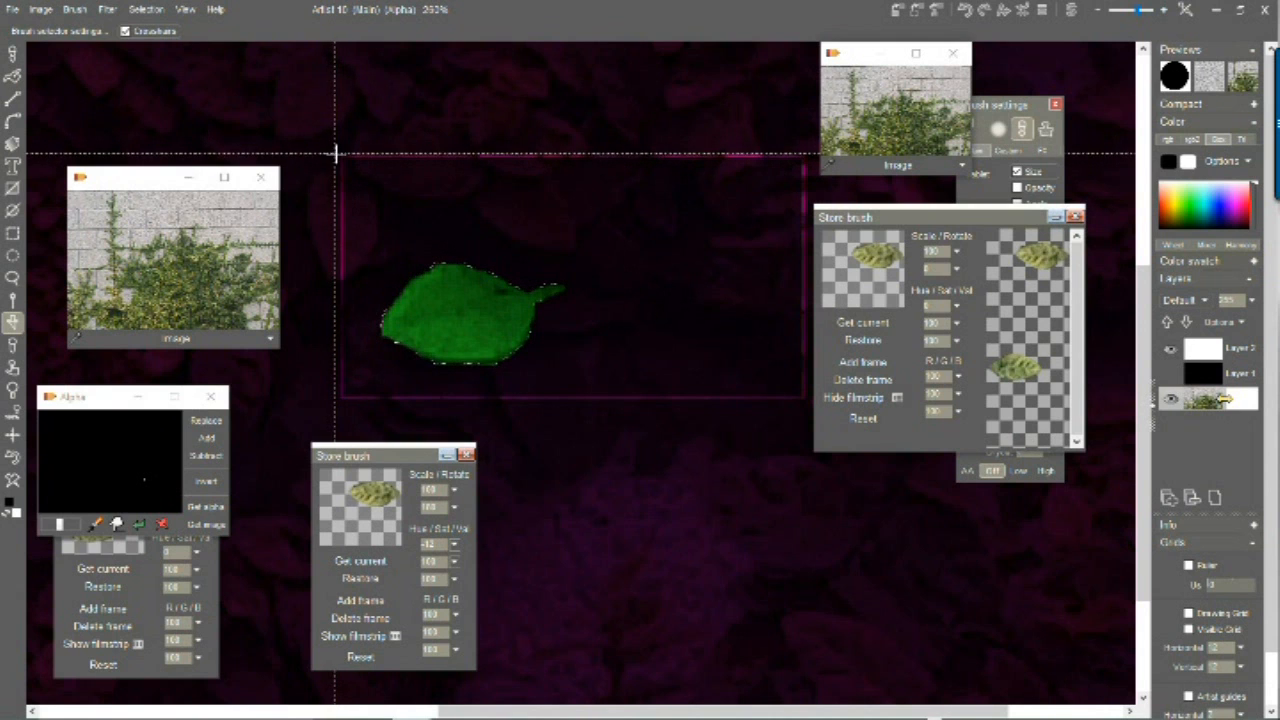
left_click_drag(338, 153, 803, 398)
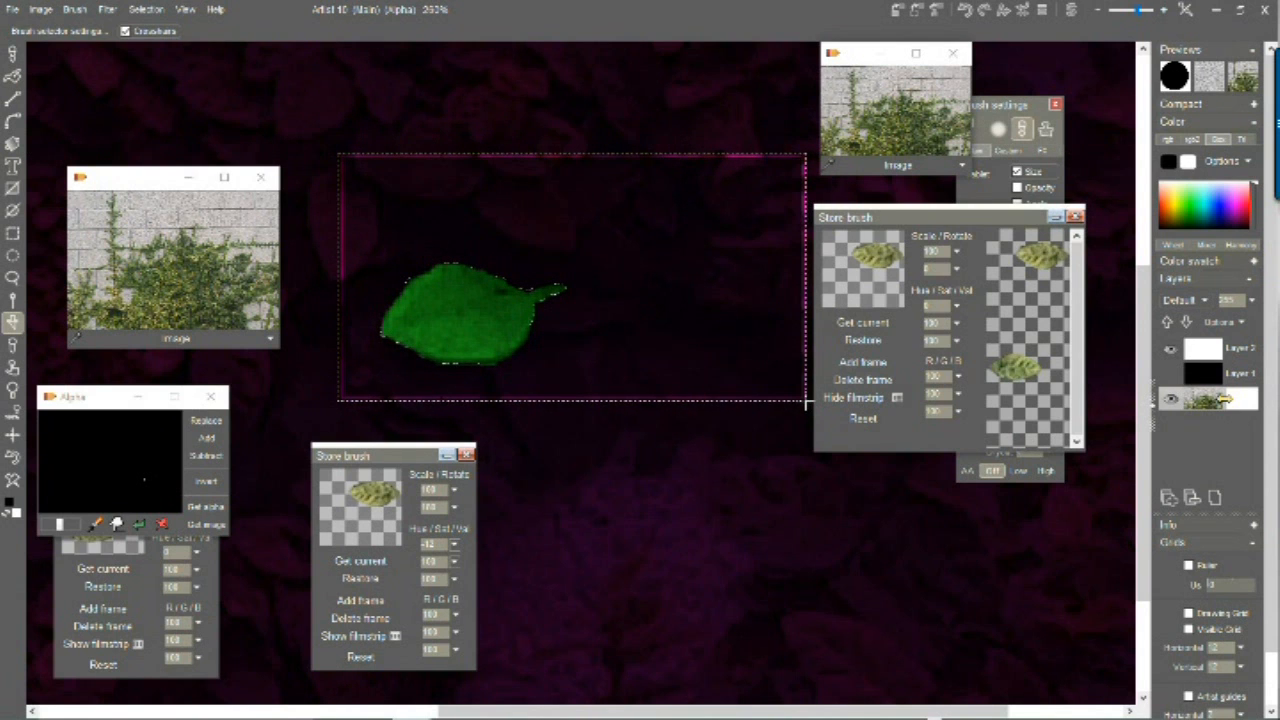
left_click_drag(804, 399, 805, 397)
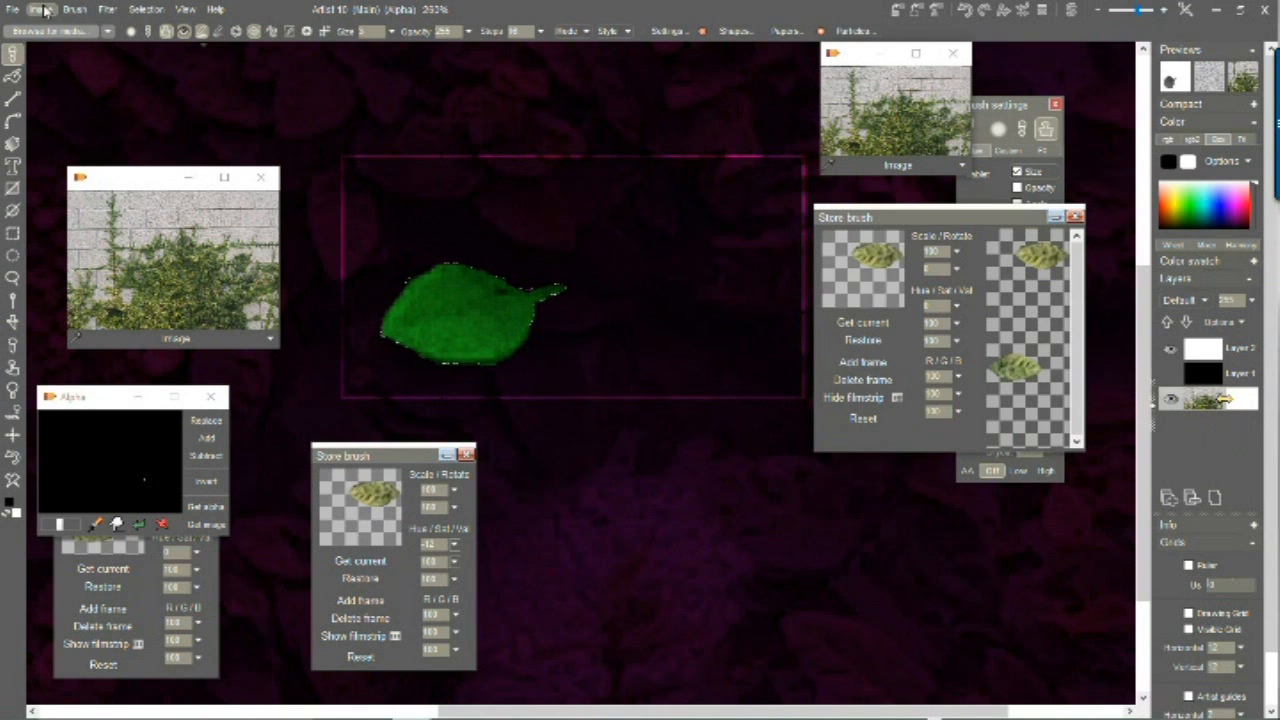
Step: Store and manage a copy of the new leaf brush, placing its window clear of the leaf and guide rectangle
left_click(75, 9)
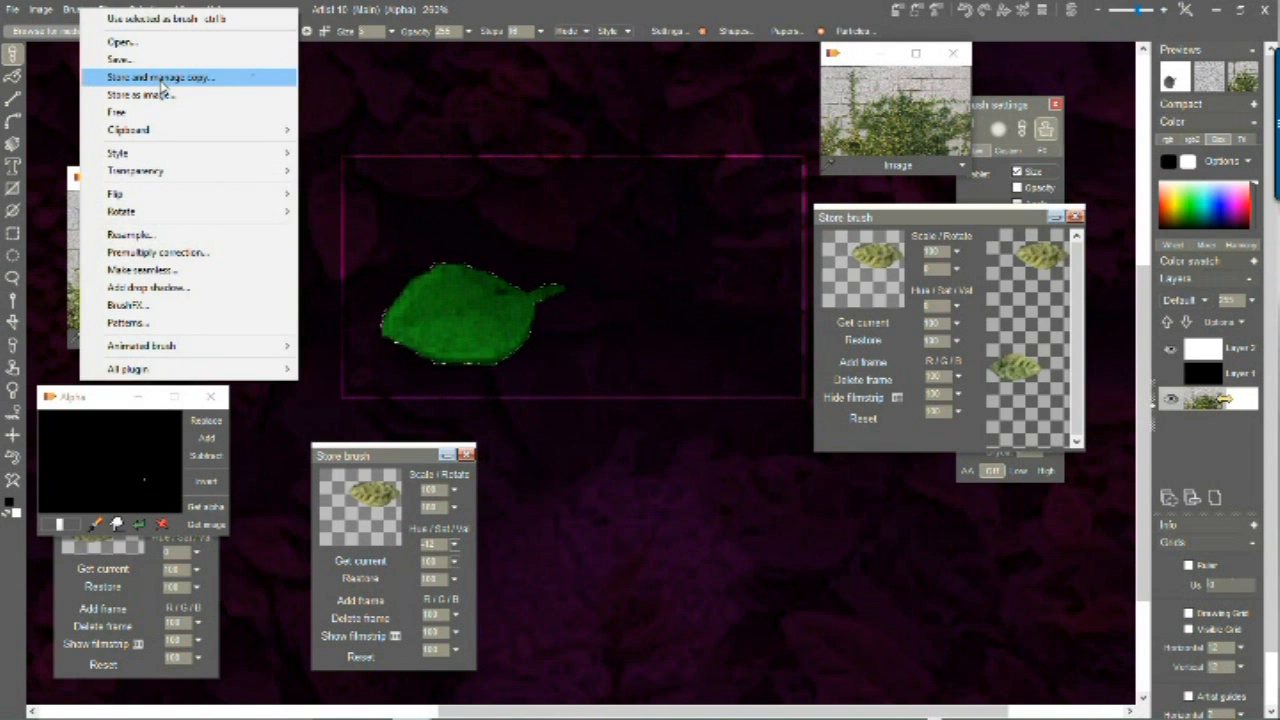
left_click(160, 80)
mouse_move(1122, 75)
left_mouse_down()
mouse_move(786, 116)
mouse_move(411, 92)
left_mouse_up()
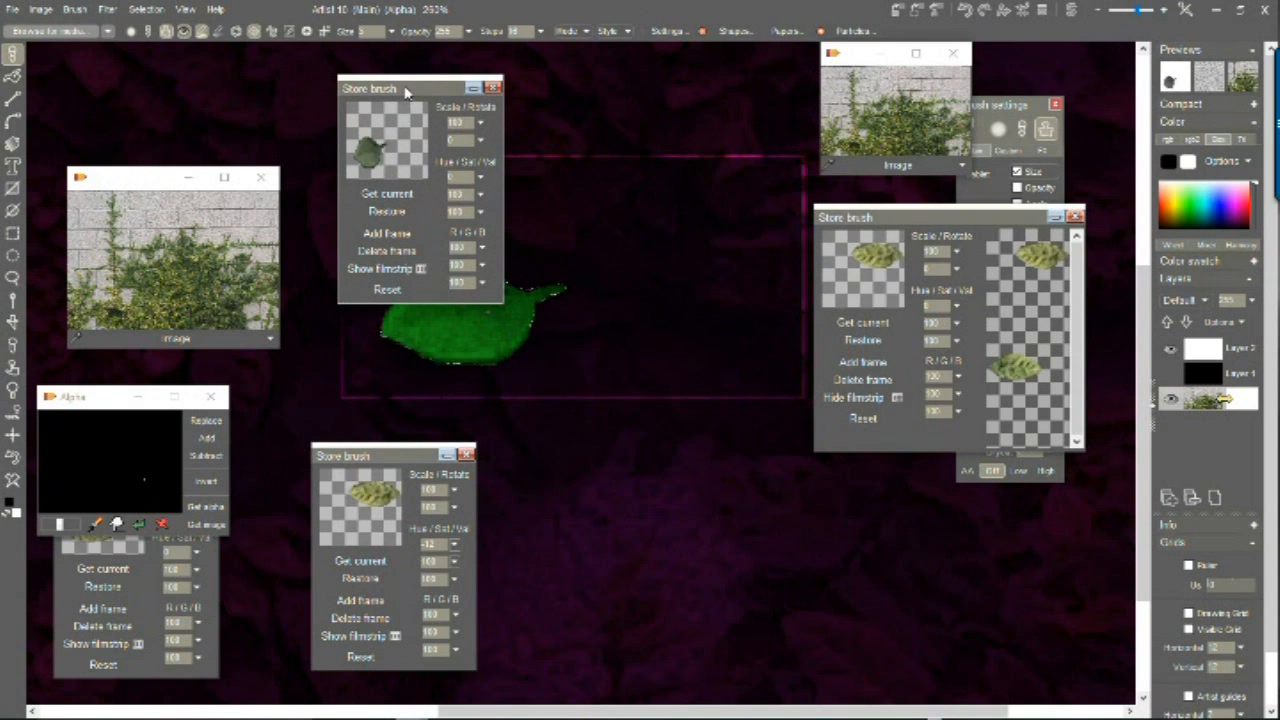
left_click_drag(405, 90, 476, 87)
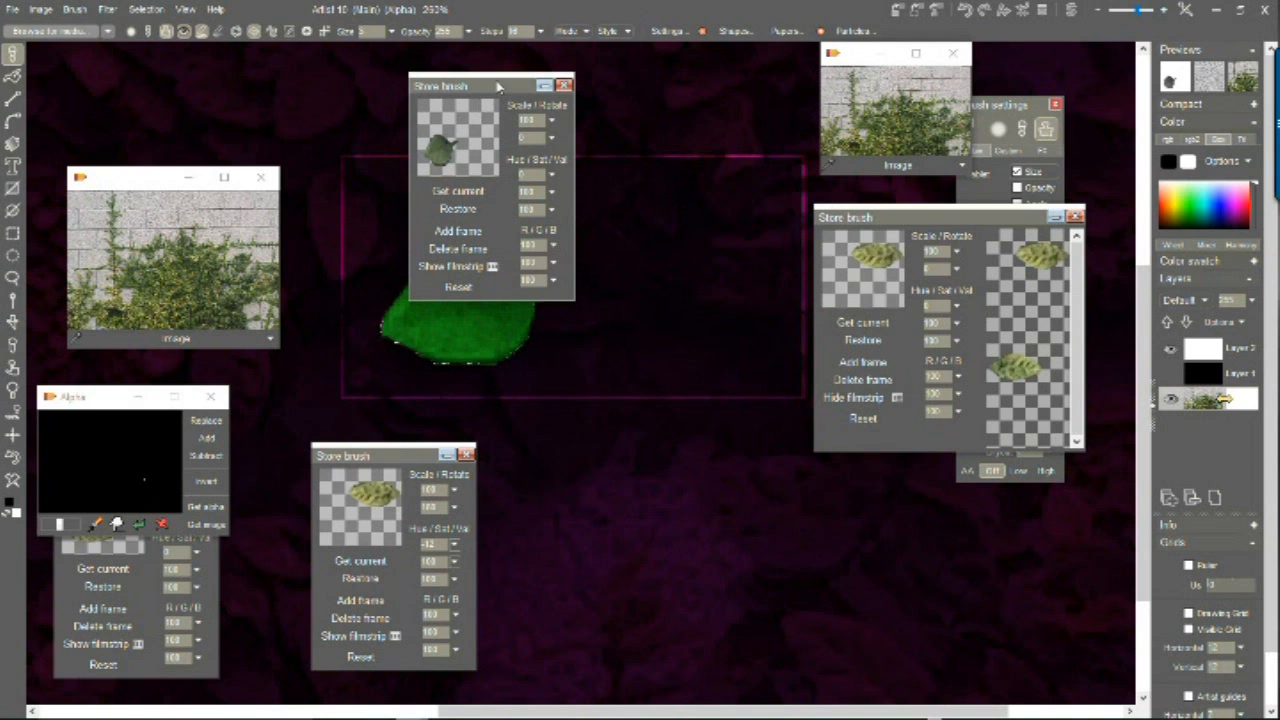
mouse_move(493, 90)
left_mouse_down()
mouse_move(559, 96)
mouse_move(978, 295)
mouse_move(945, 360)
mouse_move(986, 401)
left_mouse_up()
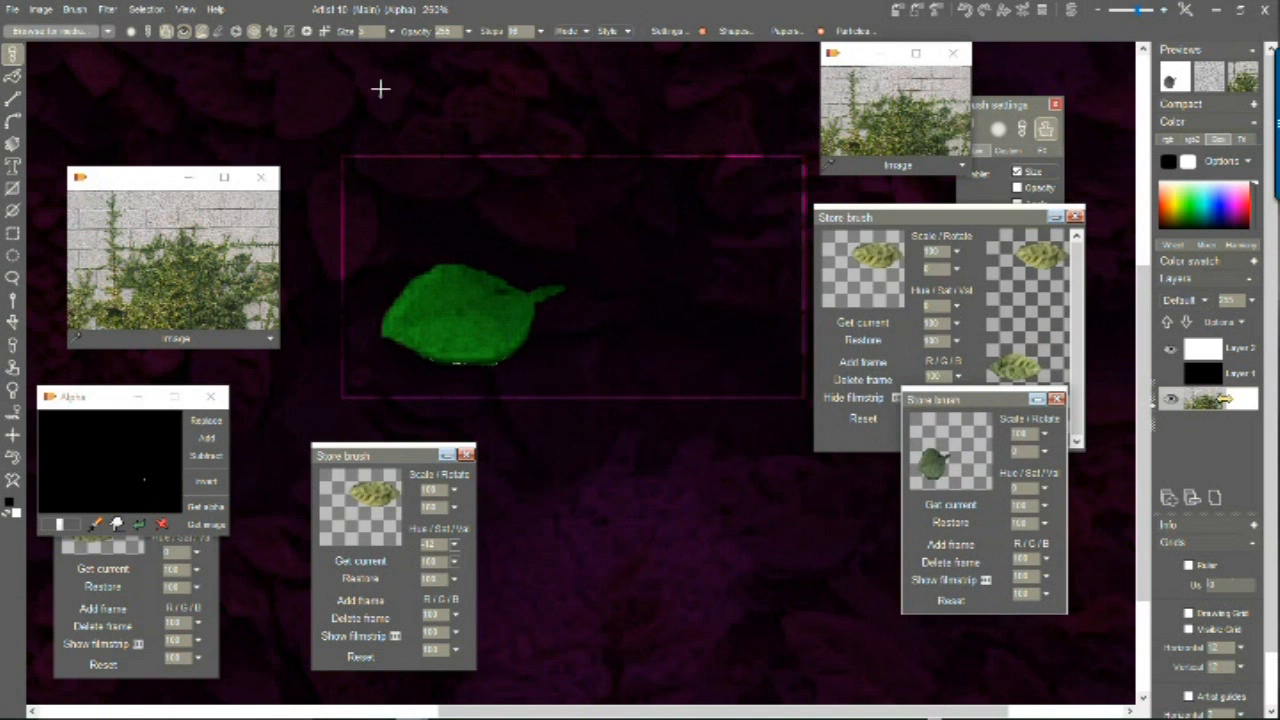
Step: Flip the ivy photo layer horizontally and flip the leaf selection horizontally to match
left_click(40, 10)
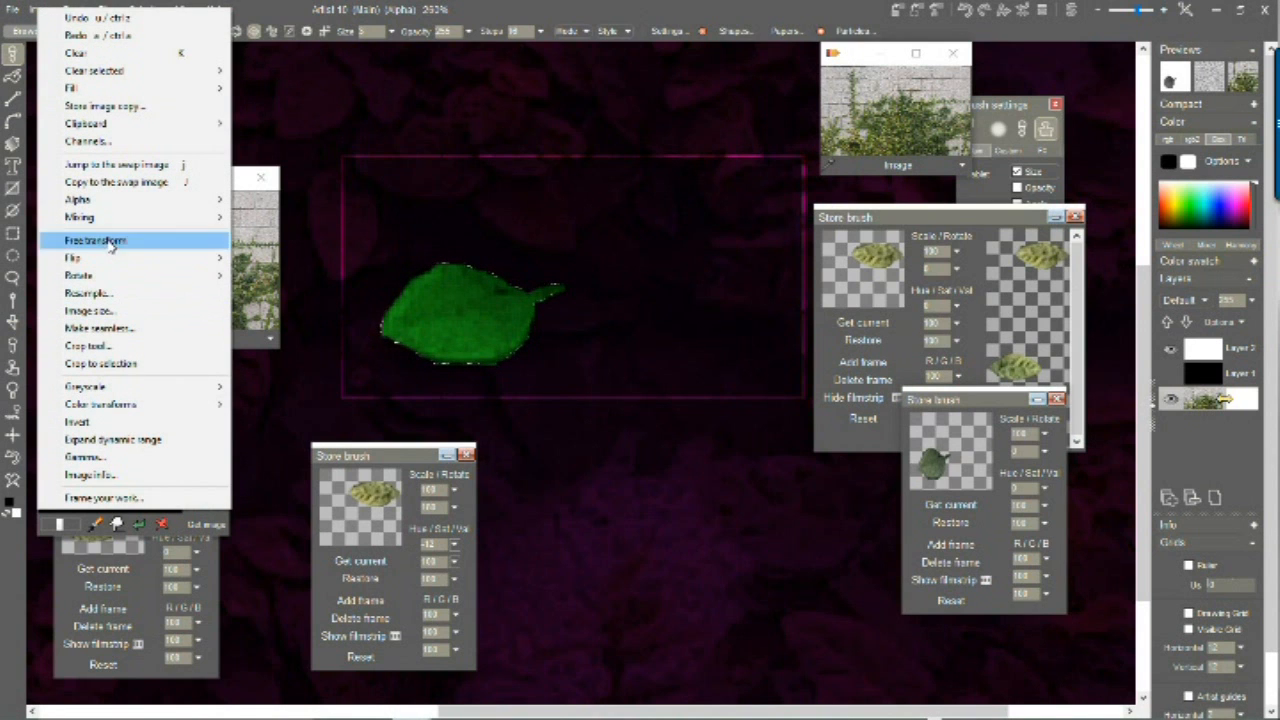
mouse_move(110, 260)
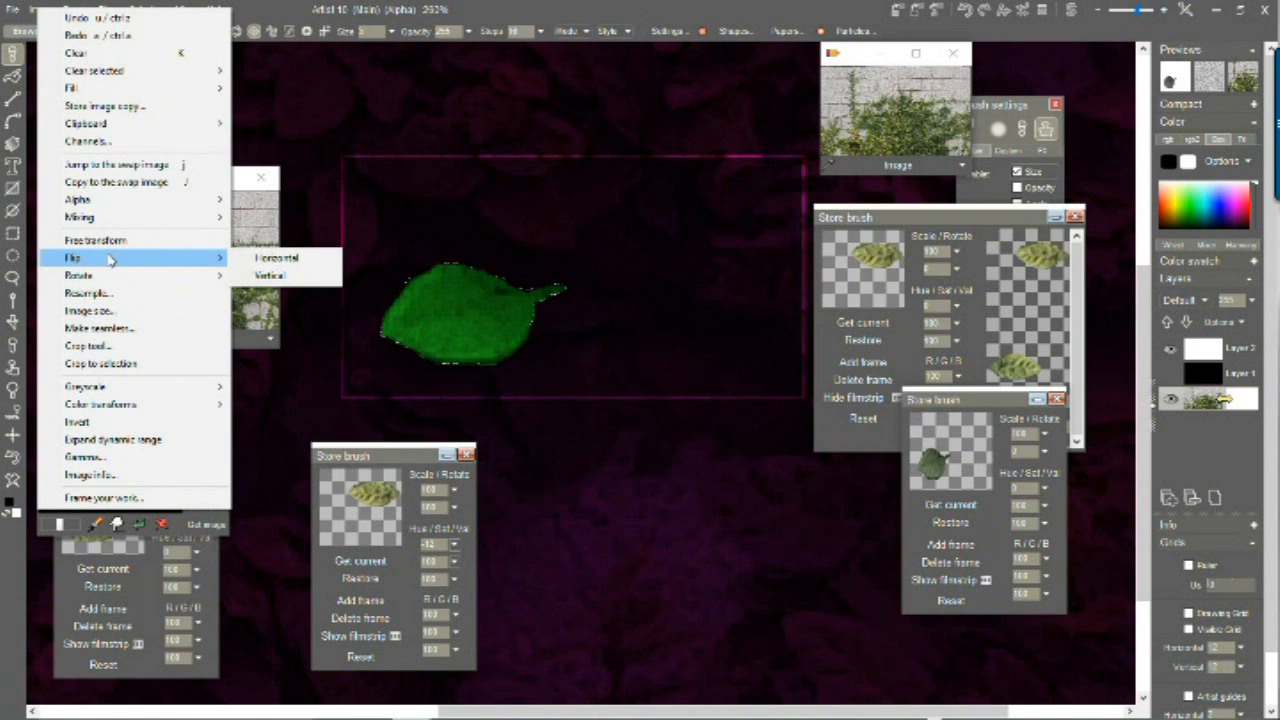
left_click(257, 259)
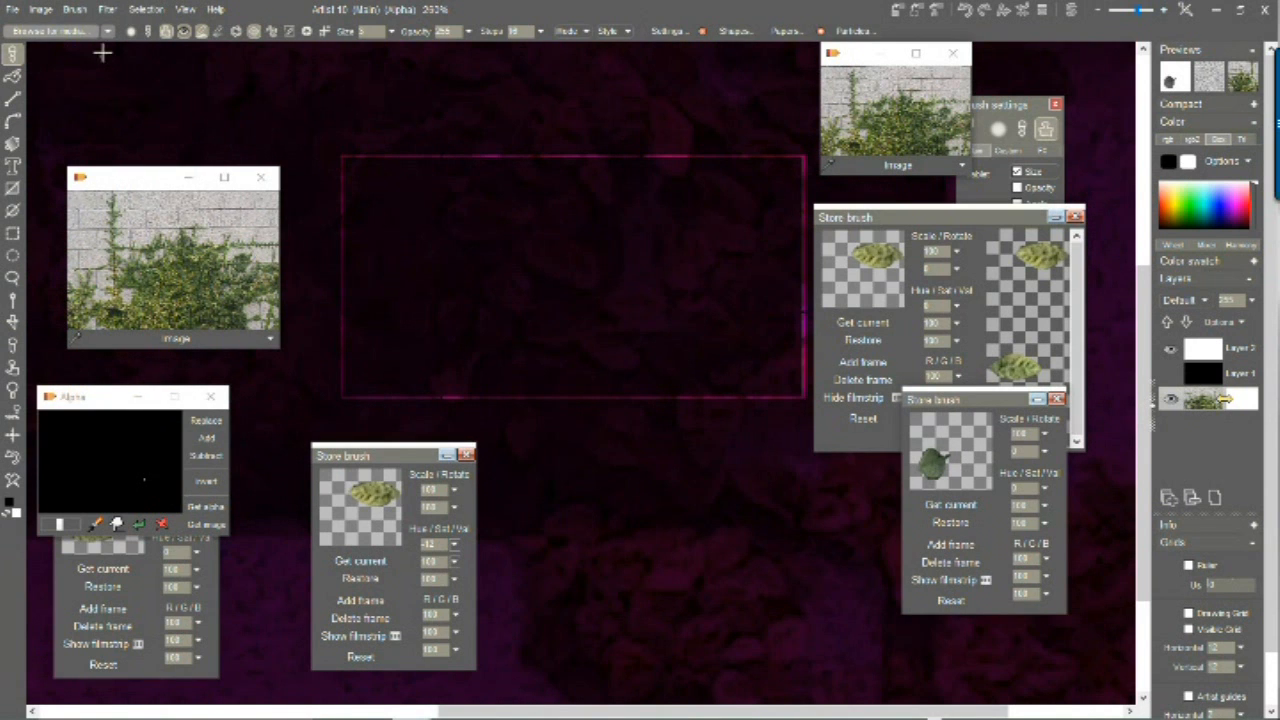
left_click(145, 10)
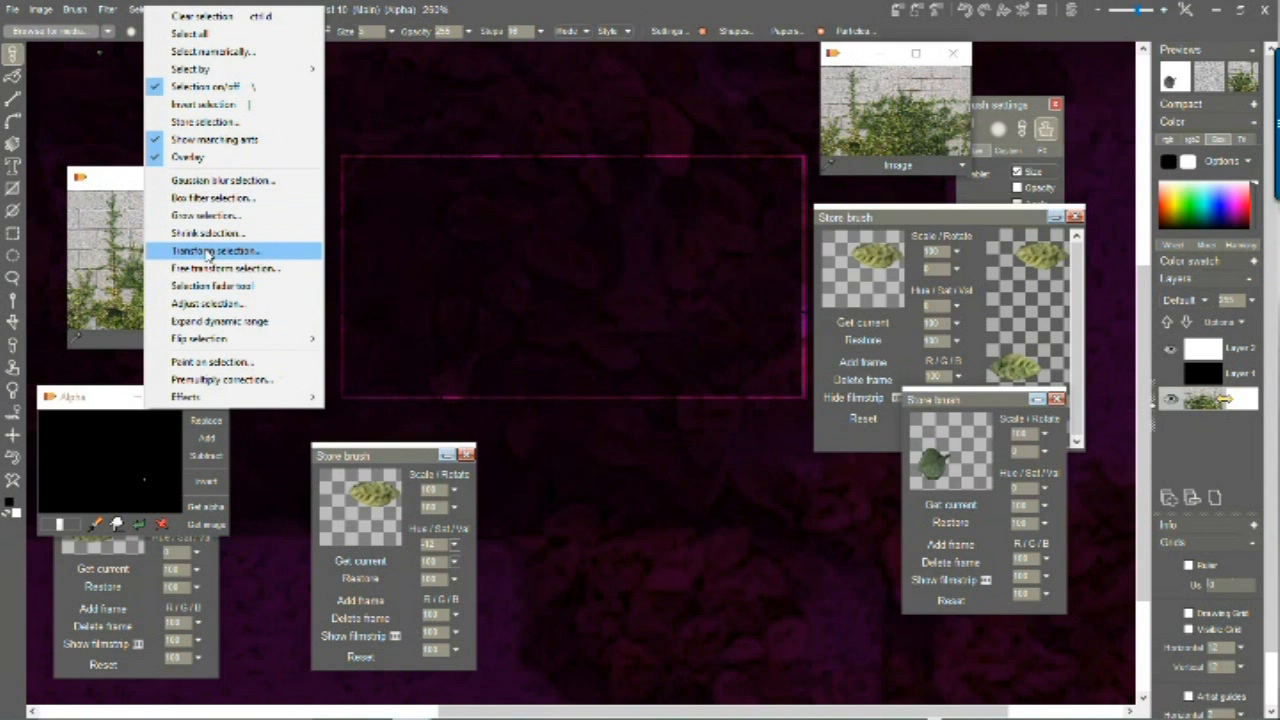
mouse_move(316, 339)
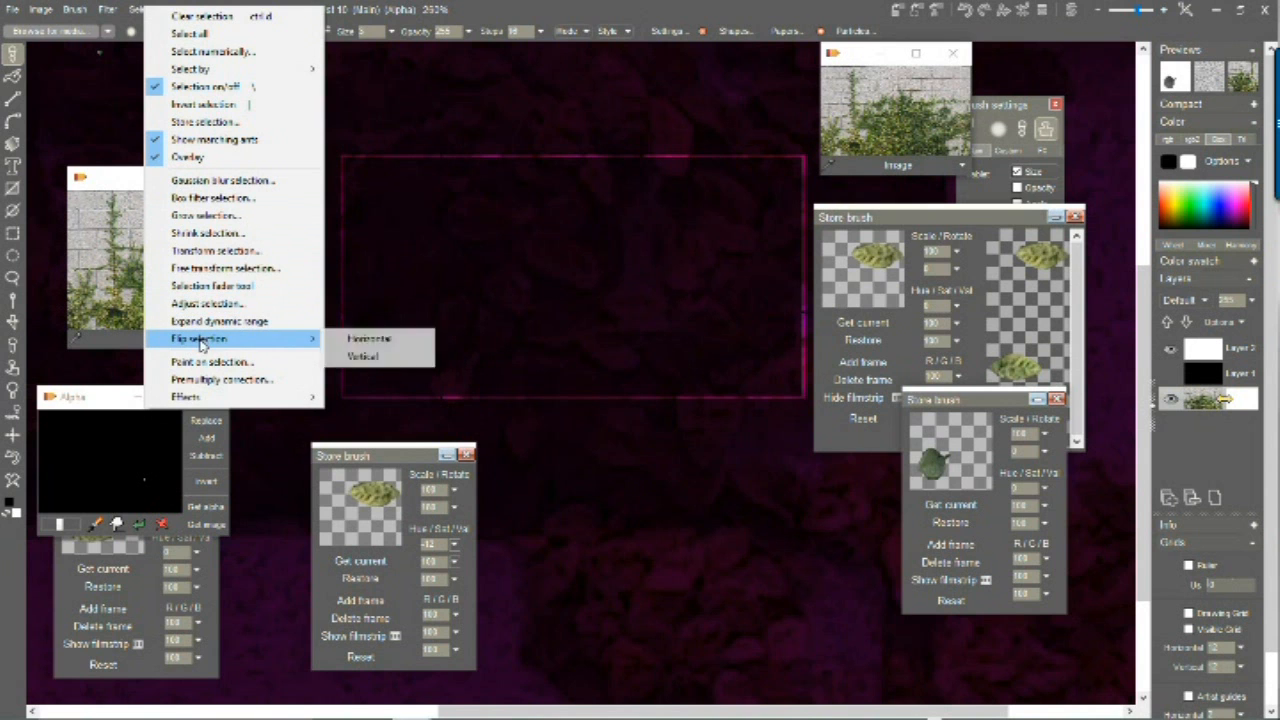
left_click(380, 339)
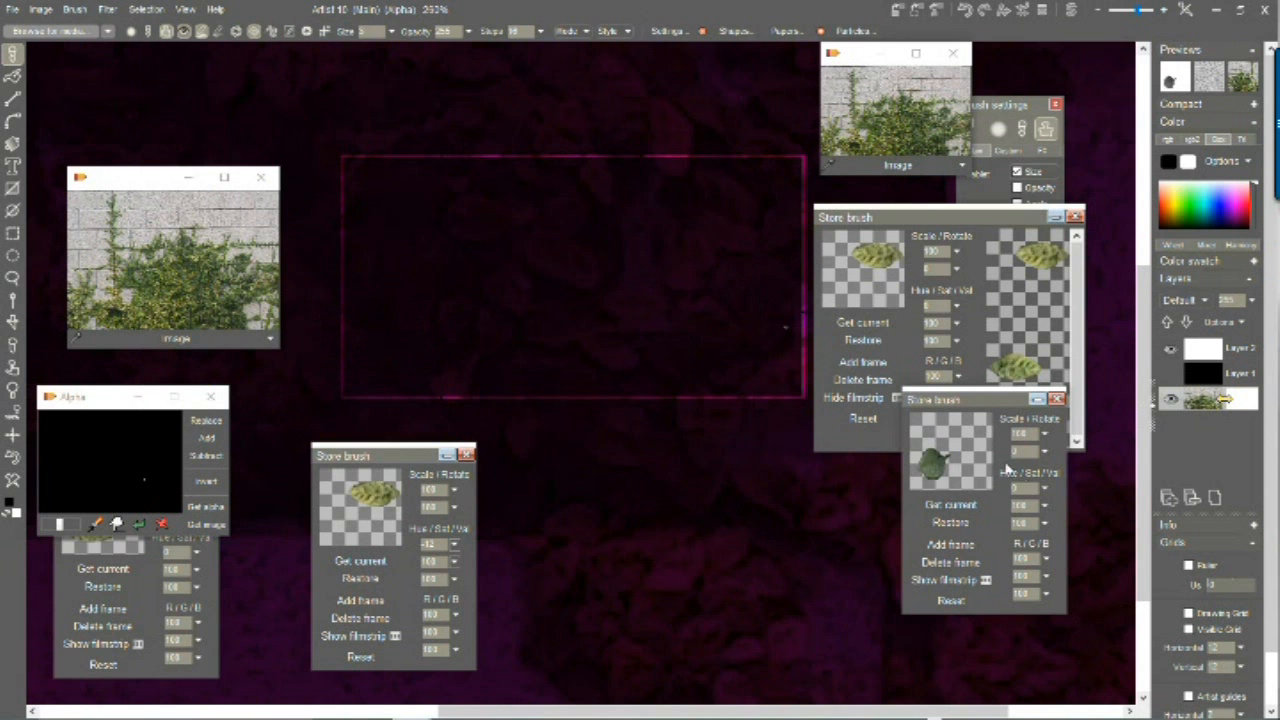
Step: Hide the rectangle guide layer and clear the selection over the ivy photo
scroll(553, 273, "down", 8)
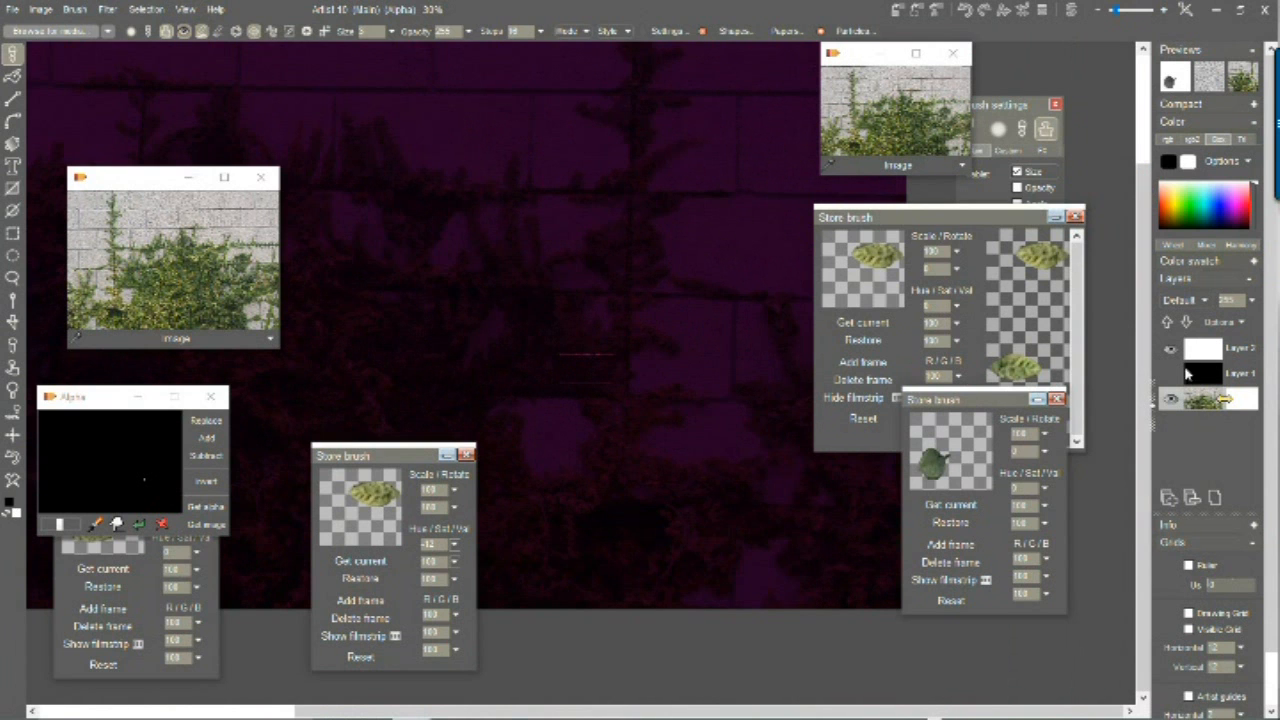
left_click(1171, 350)
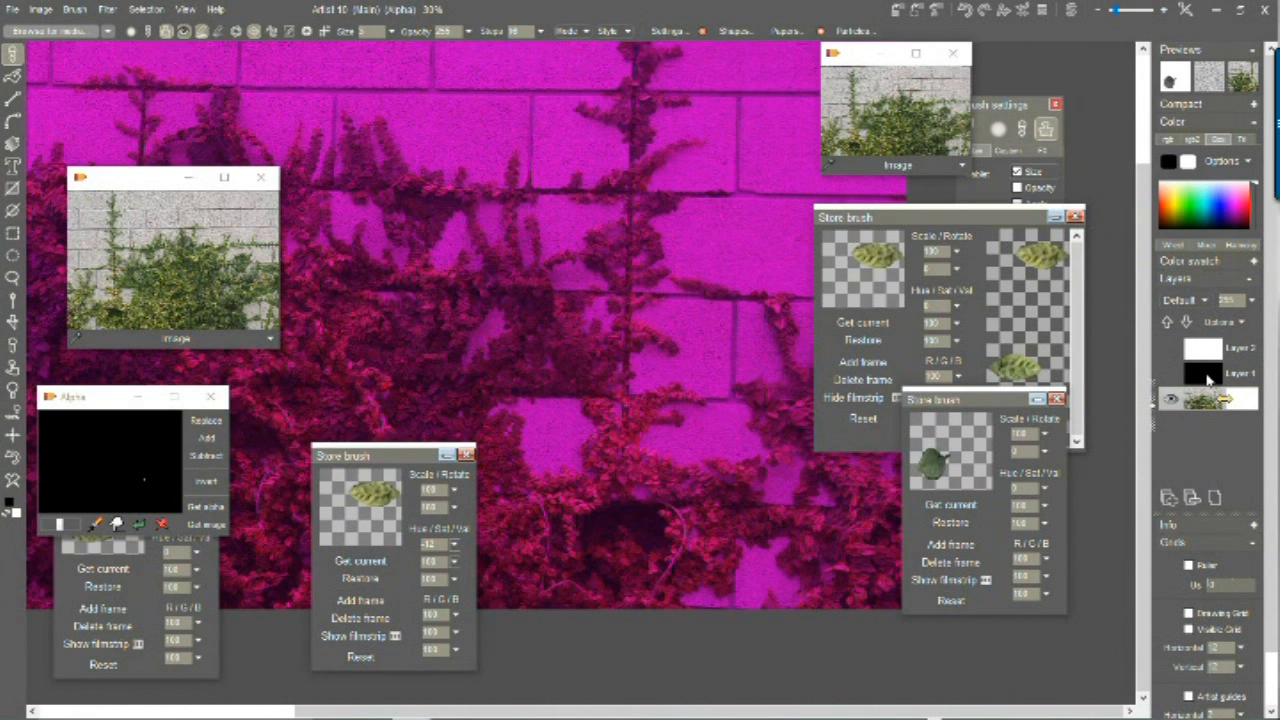
left_click(141, 9)
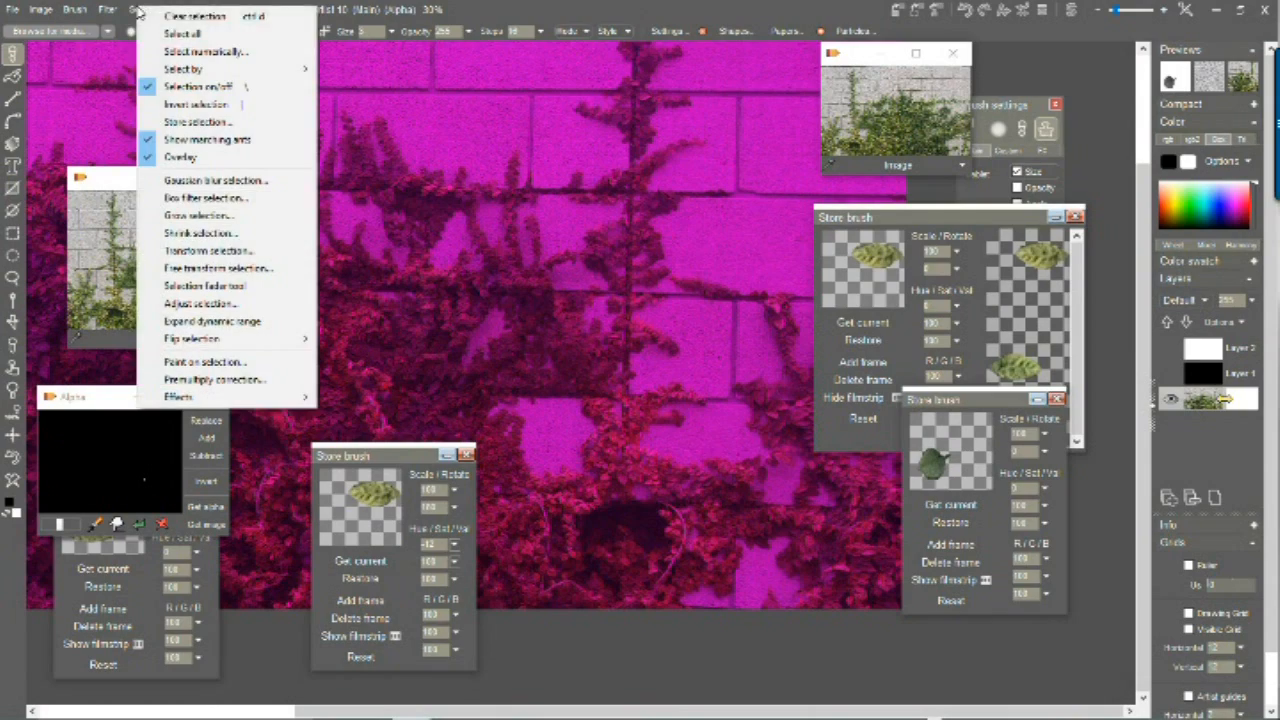
left_click(175, 17)
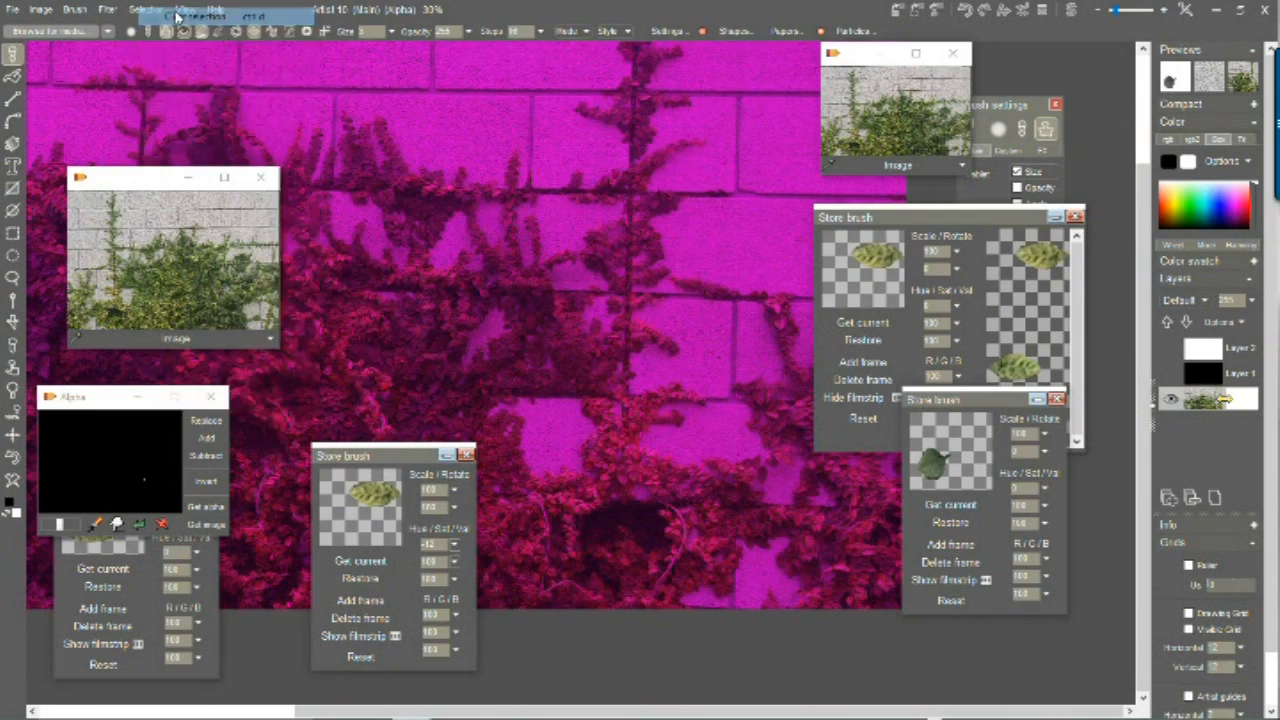
left_click_drag(447, 322, 740, 187)
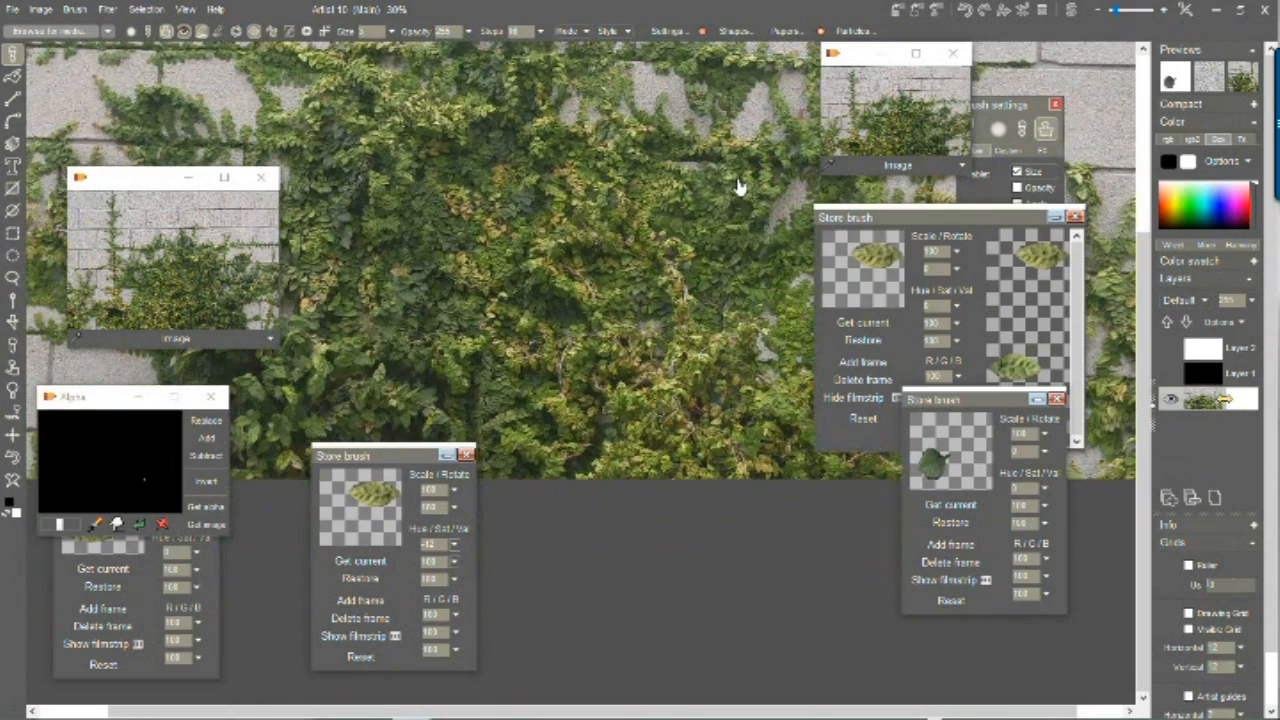
Step: Replace the current selection over the ivy photo with the stored leaf alpha
scroll(561, 235, "down", 3)
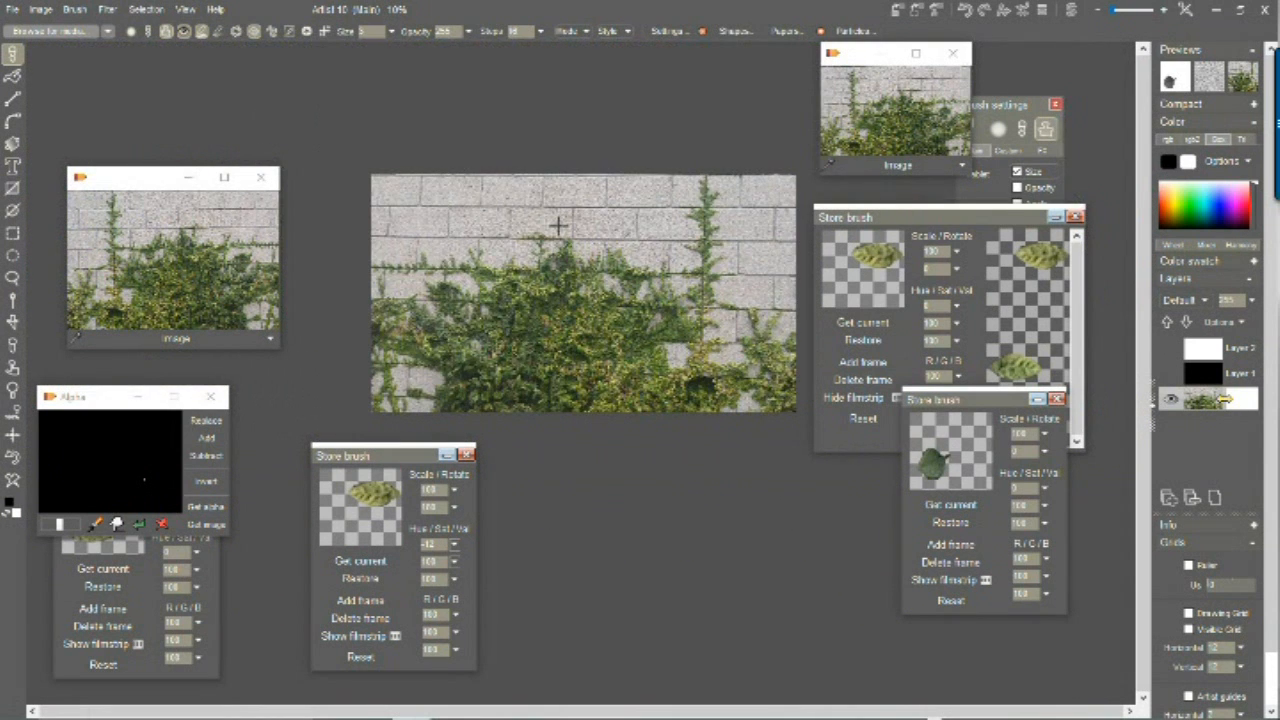
scroll(557, 227, "up", 2)
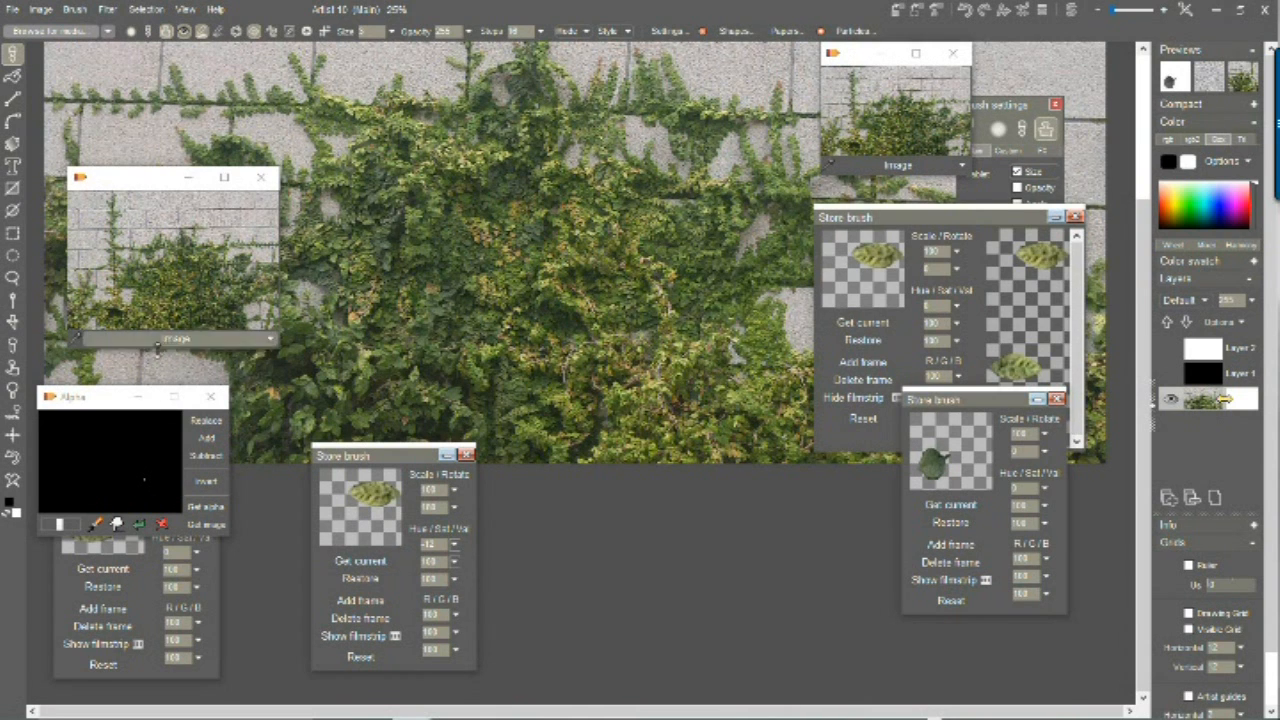
left_click(213, 426)
left_click_drag(691, 155, 365, 188)
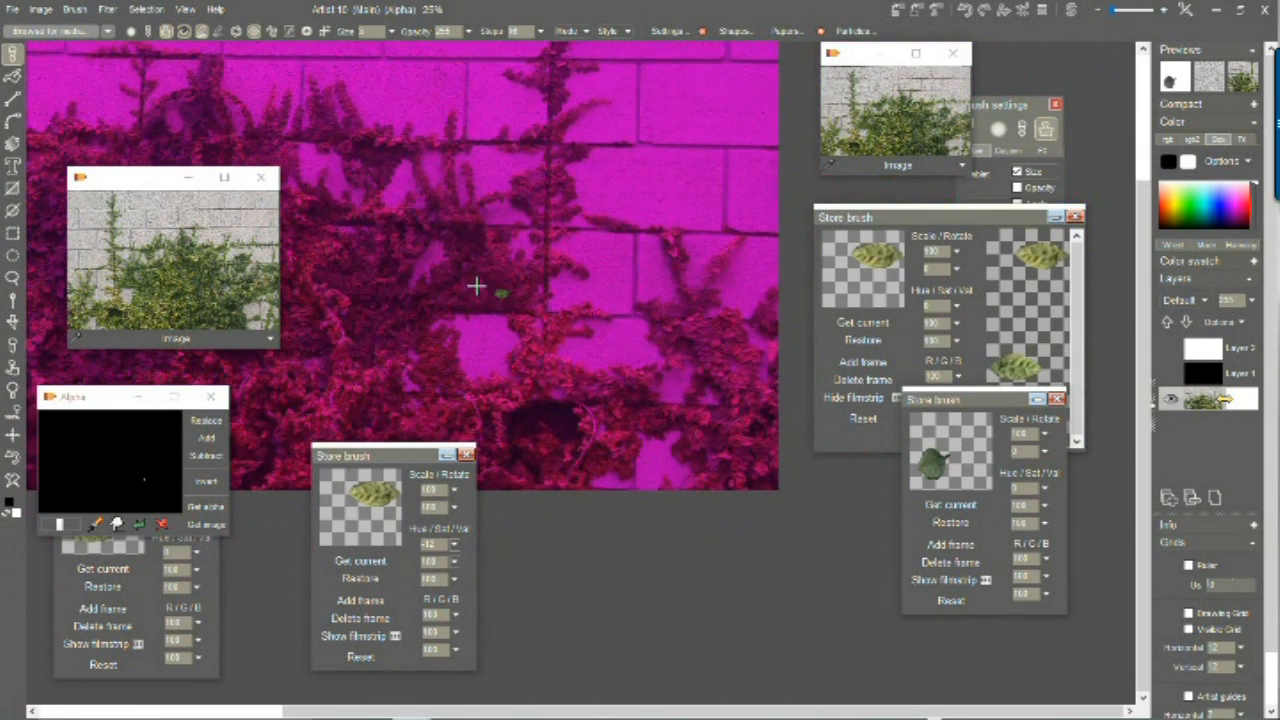
scroll(476, 287, "up", 5)
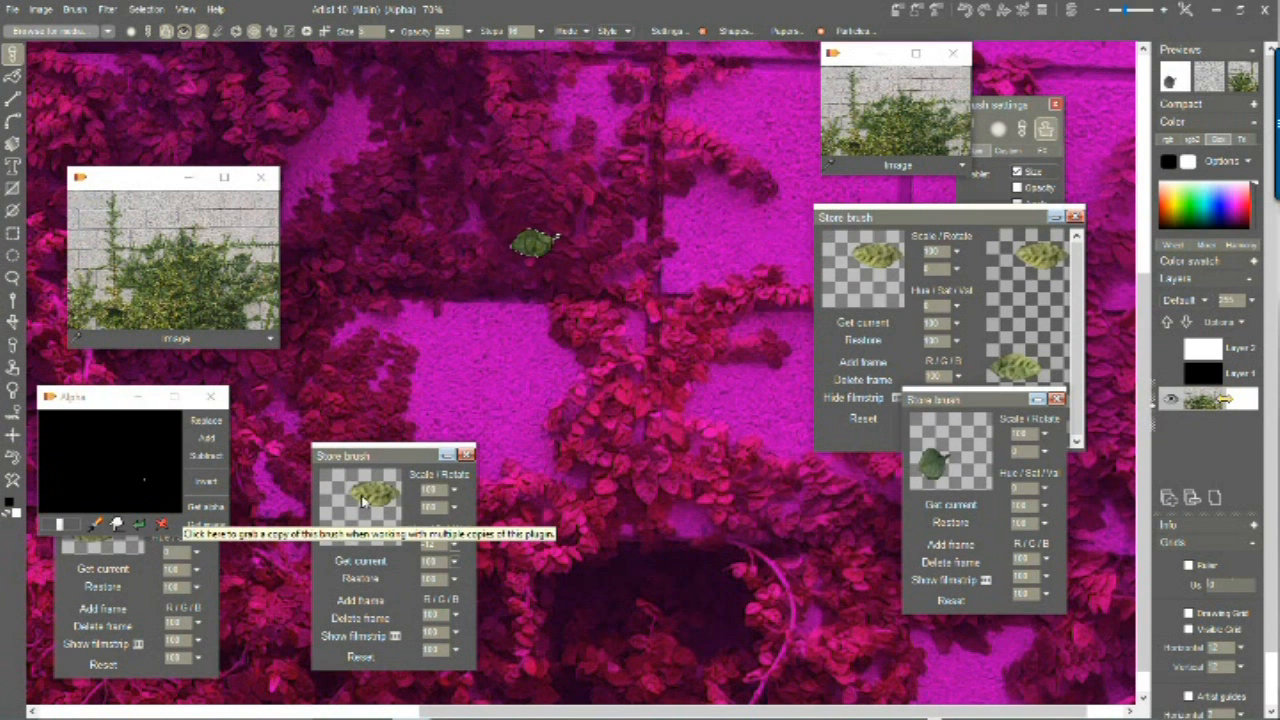
Step: Pick up the stored dark green leaf brush, moving its window beside the other stored brushes, and clear the selection
left_click(362, 500)
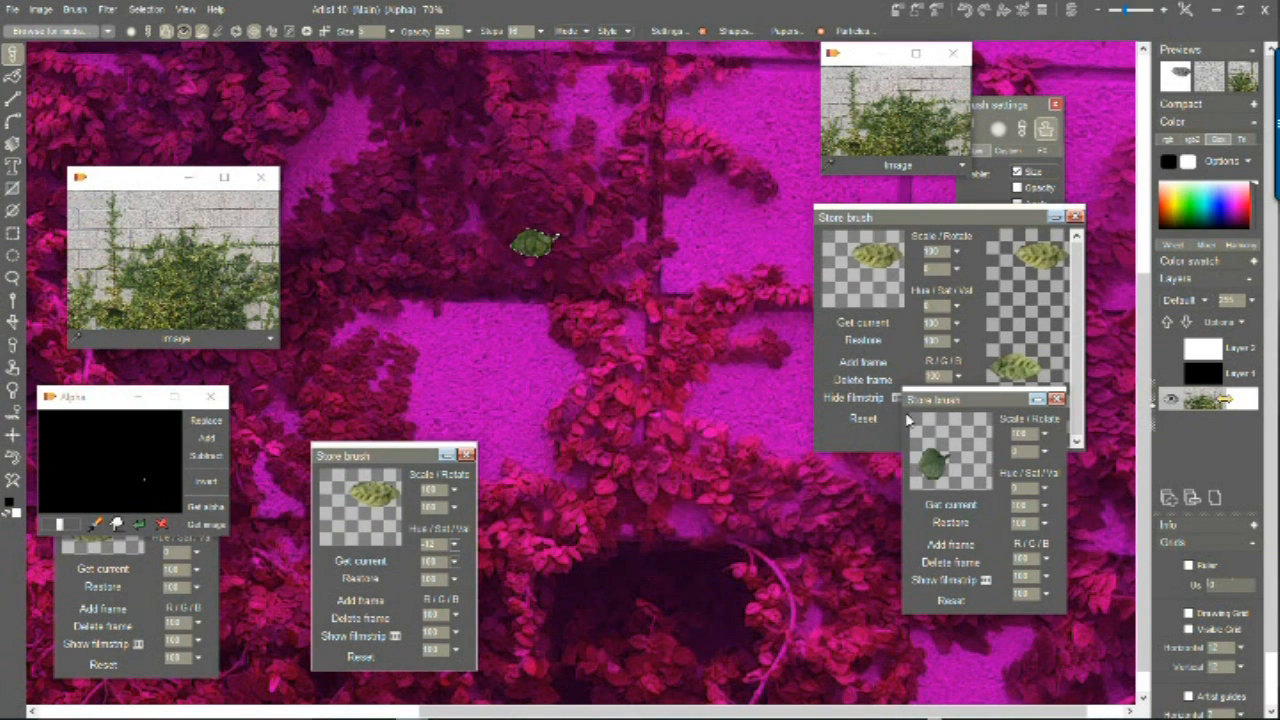
left_click_drag(963, 405, 595, 418)
left_click(590, 460)
left_click(145, 9)
left_click(180, 19)
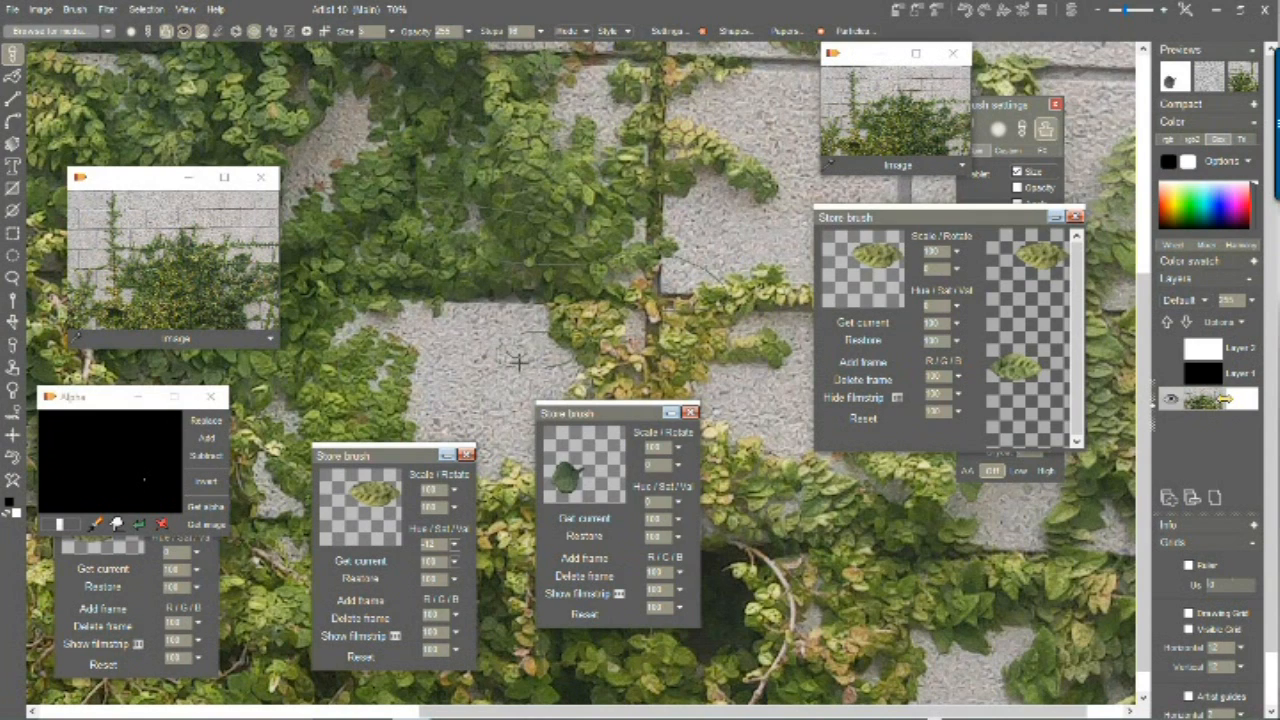
Step: Paint thin looping trial strokes with the small leaf brush on the bare stone area of the wall
scroll(503, 348, "up", 5)
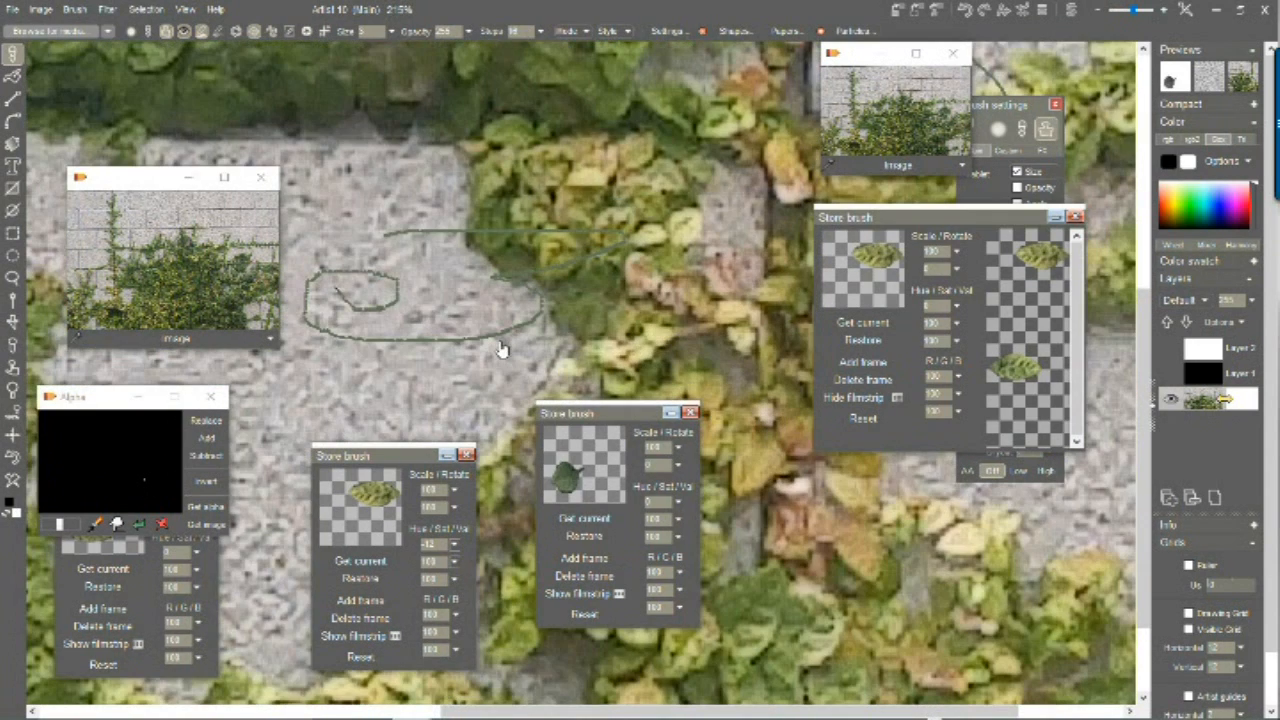
left_click_drag(403, 251, 437, 248)
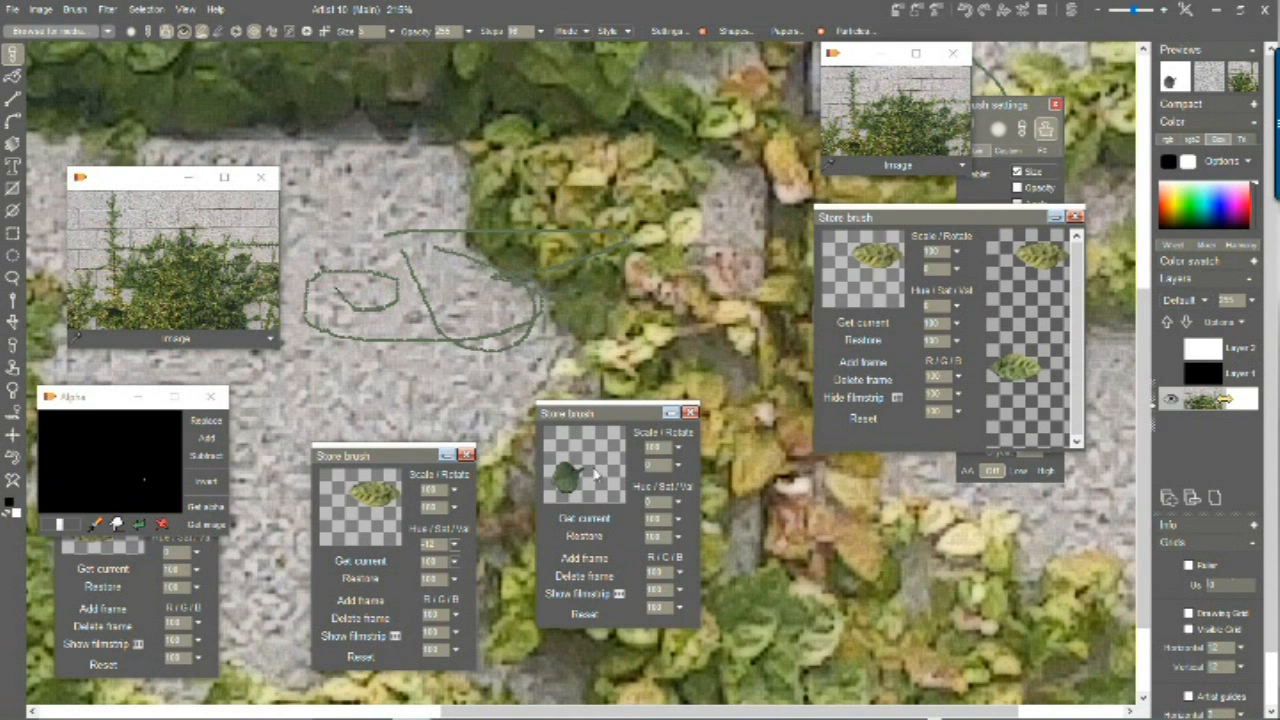
left_click_drag(611, 416, 659, 378)
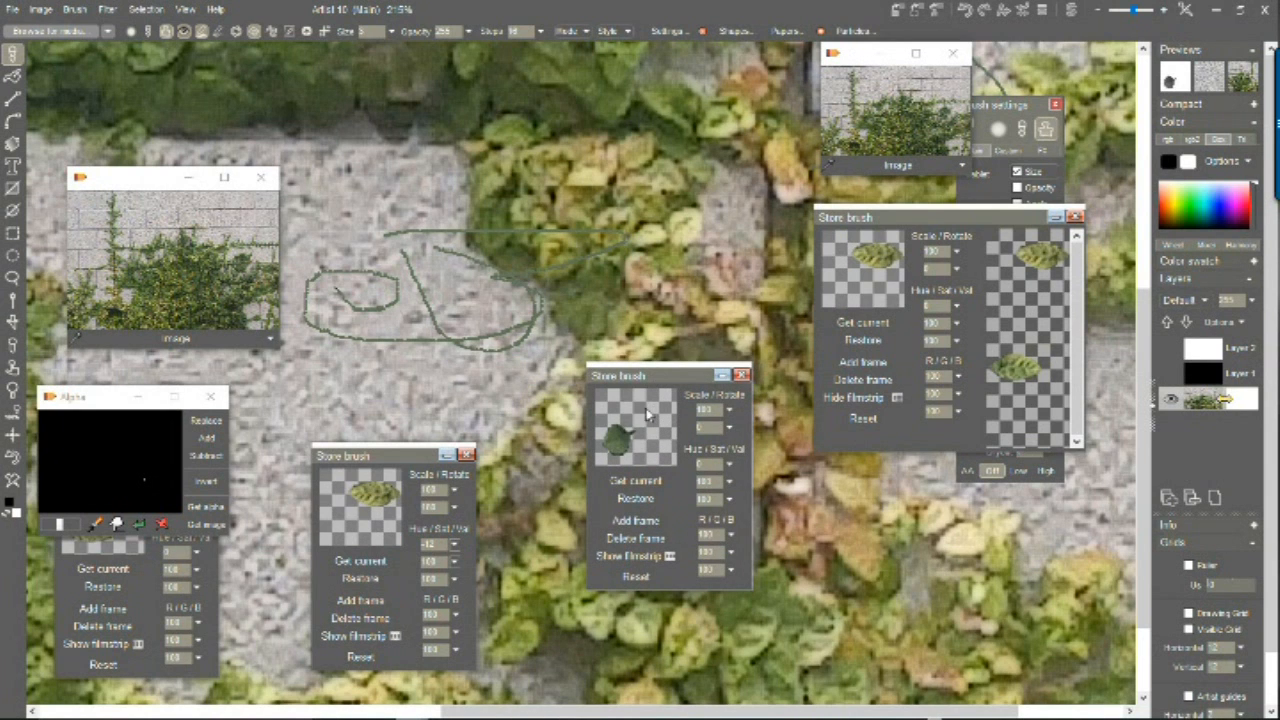
left_click_drag(415, 300, 433, 289)
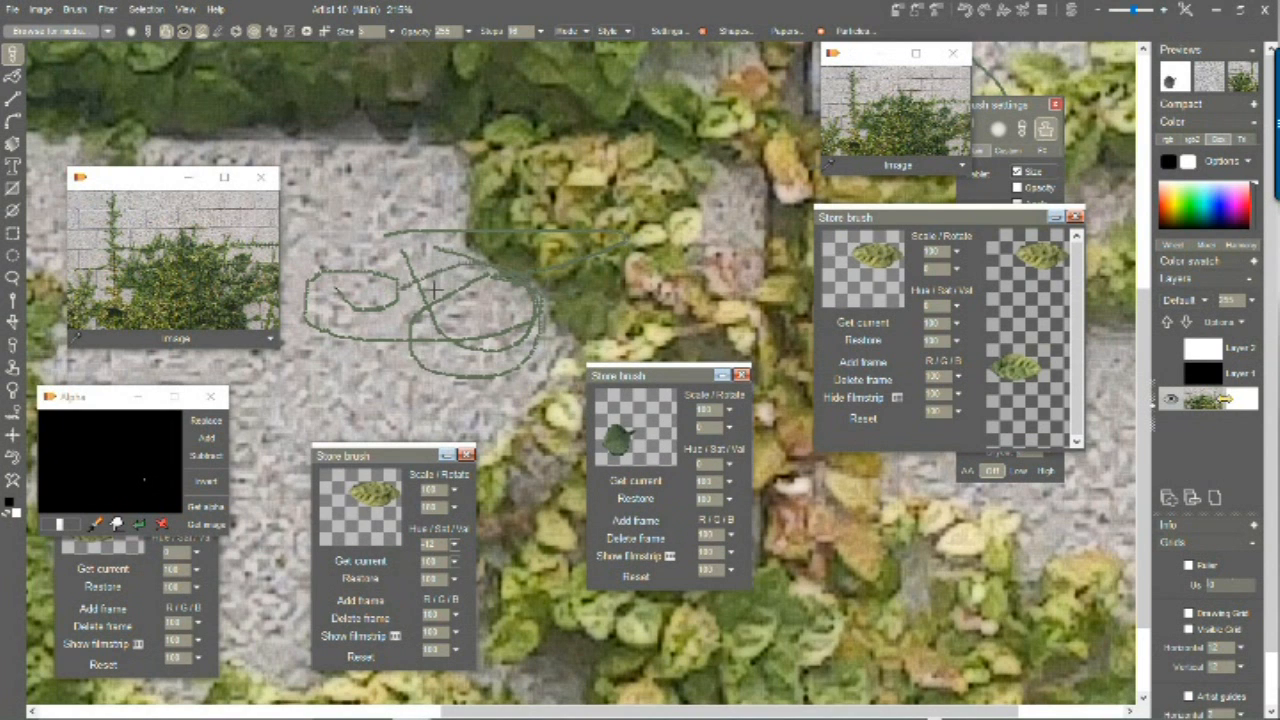
Step: Raise the brush size to 100 and paint overlapping full-size leaves over the stone, with the leaf's store window moved clear
left_click(393, 31)
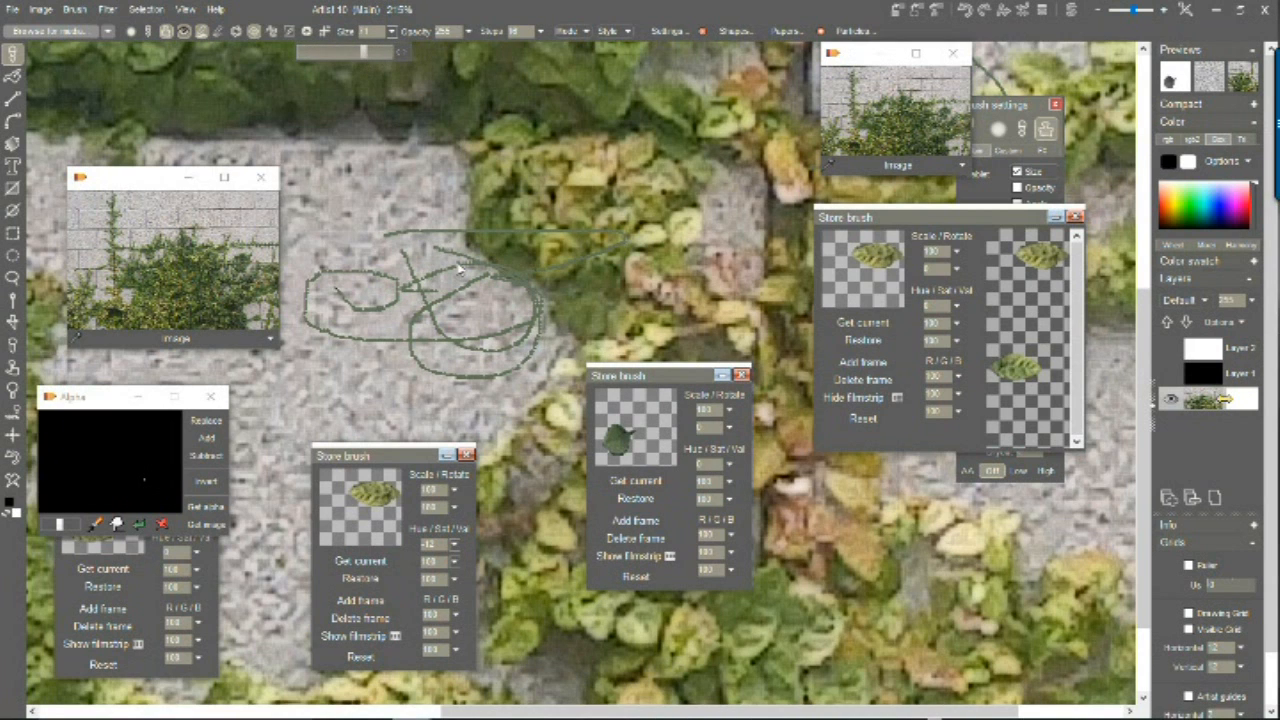
left_click(397, 58)
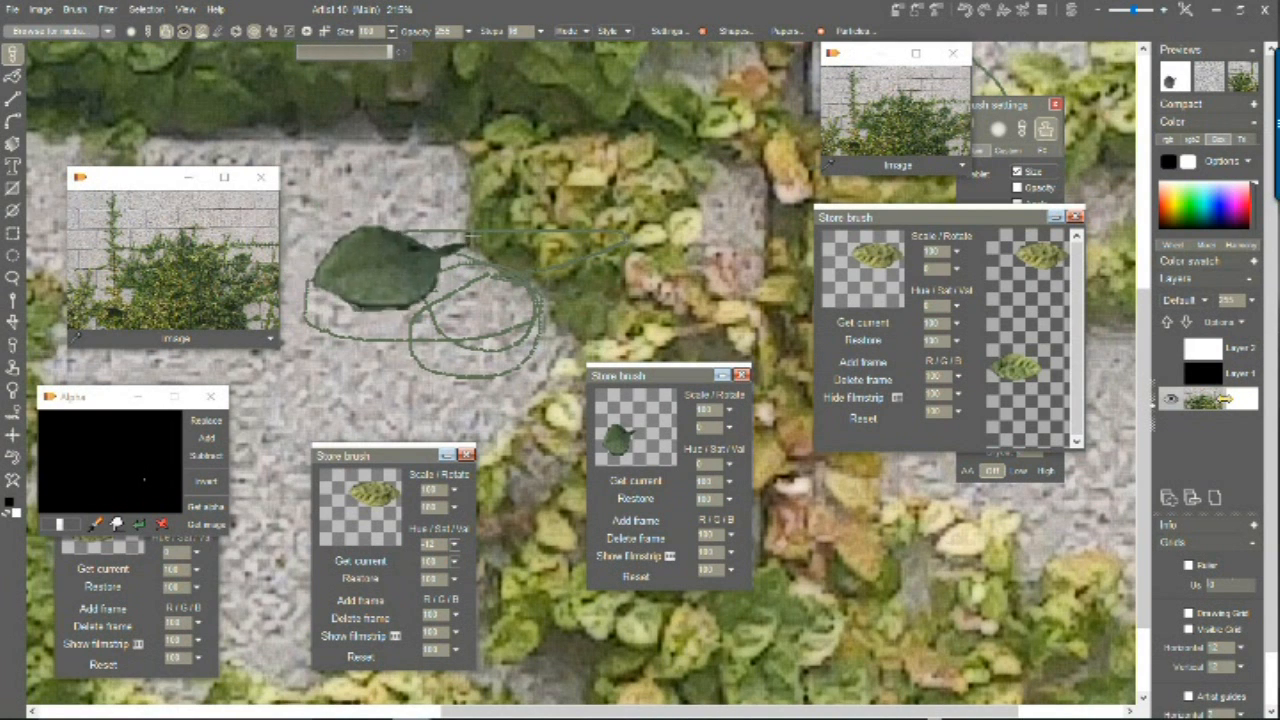
mouse_move(375, 335)
left_mouse_down()
mouse_move(583, 180)
mouse_move(697, 362)
mouse_move(163, 367)
mouse_move(268, 398)
left_mouse_up()
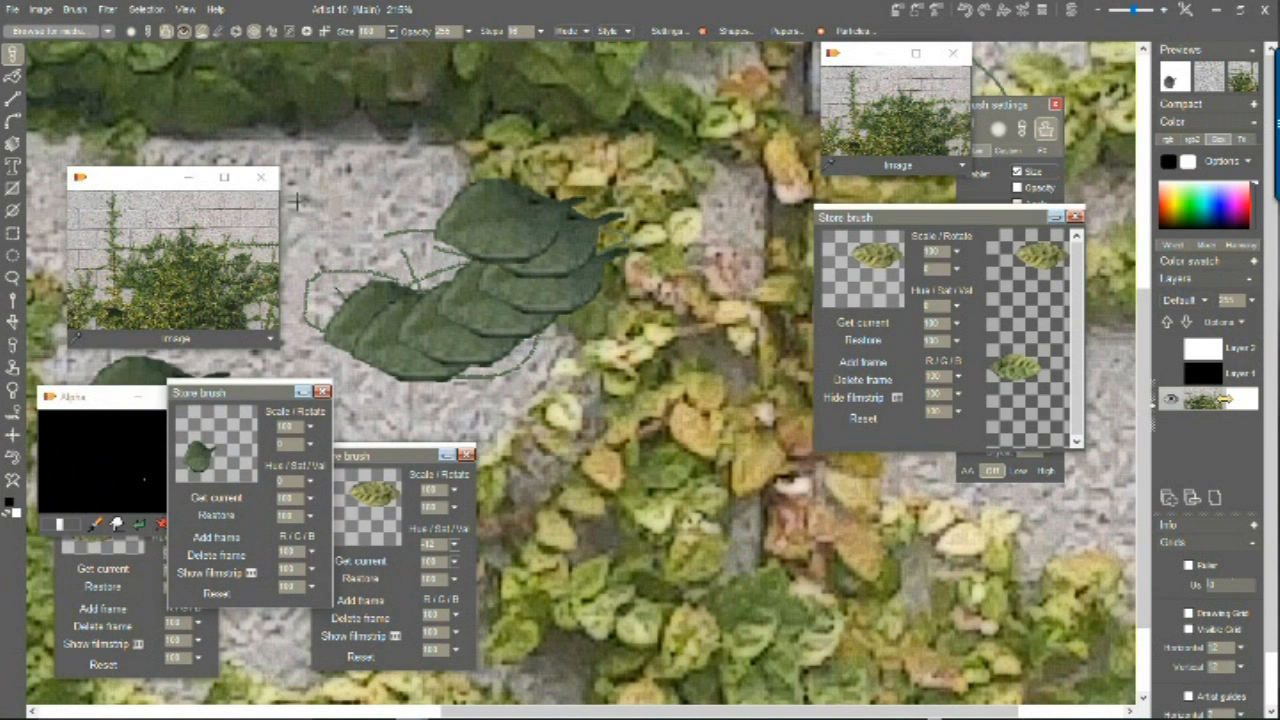
left_click(452, 182)
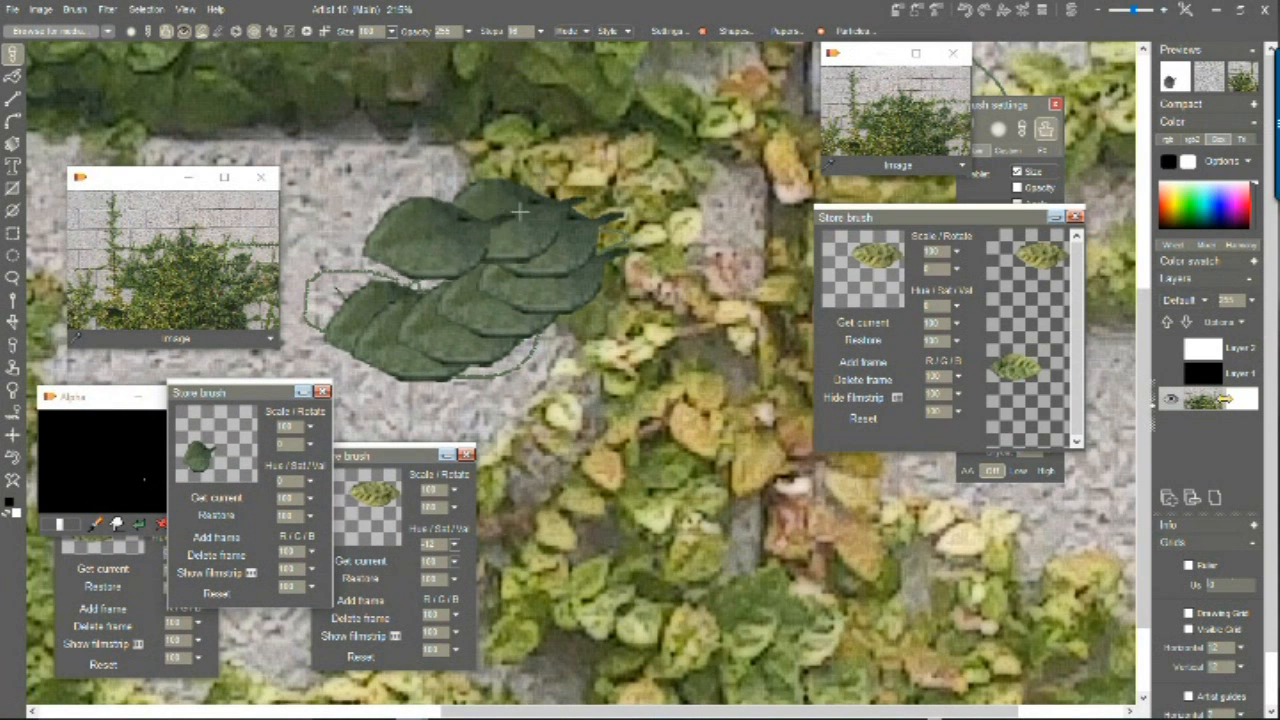
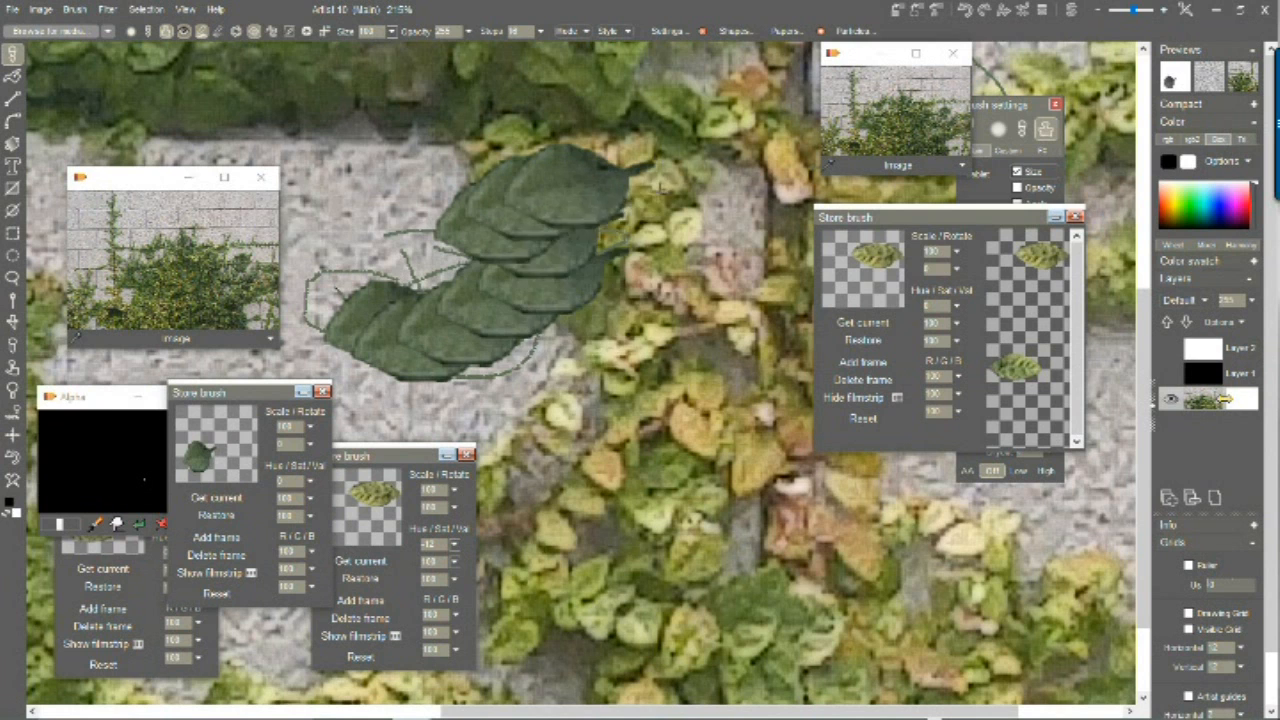
left_click_drag(595, 241, 456, 143)
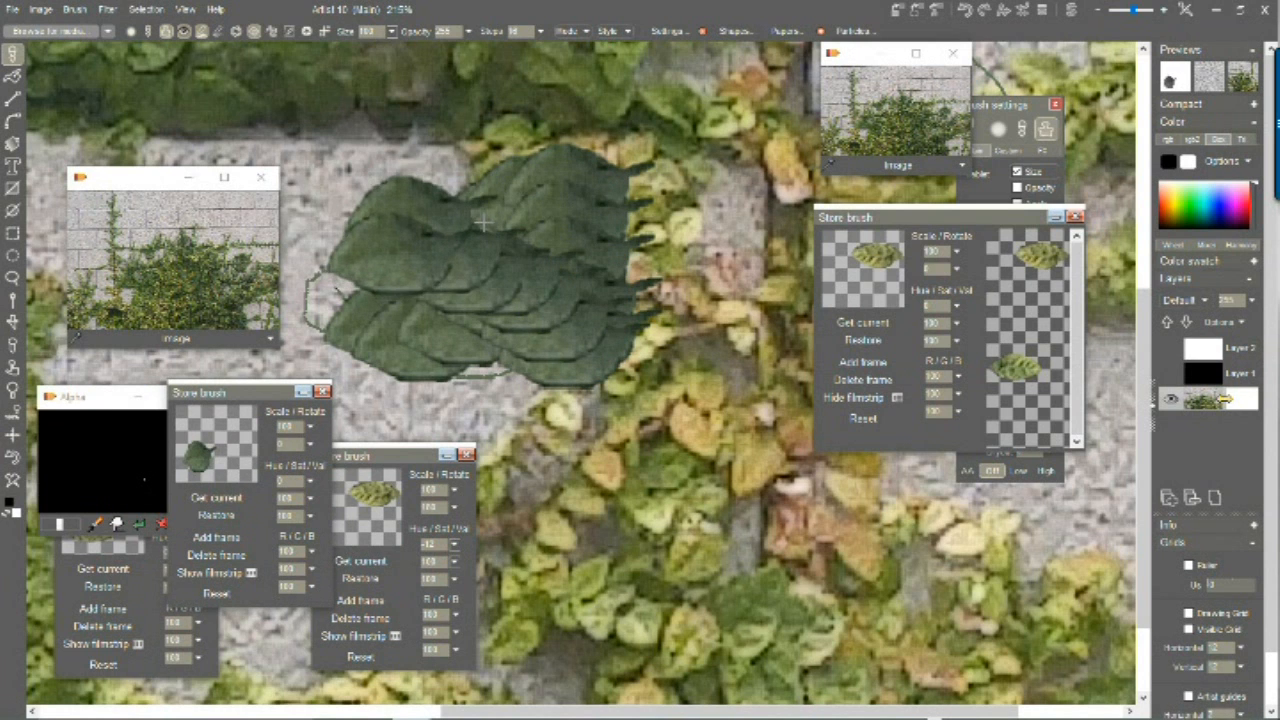
Step: Flip the leaf brush horizontally, then store and manage a copy of it beside the original leaf's window
left_click(75, 9)
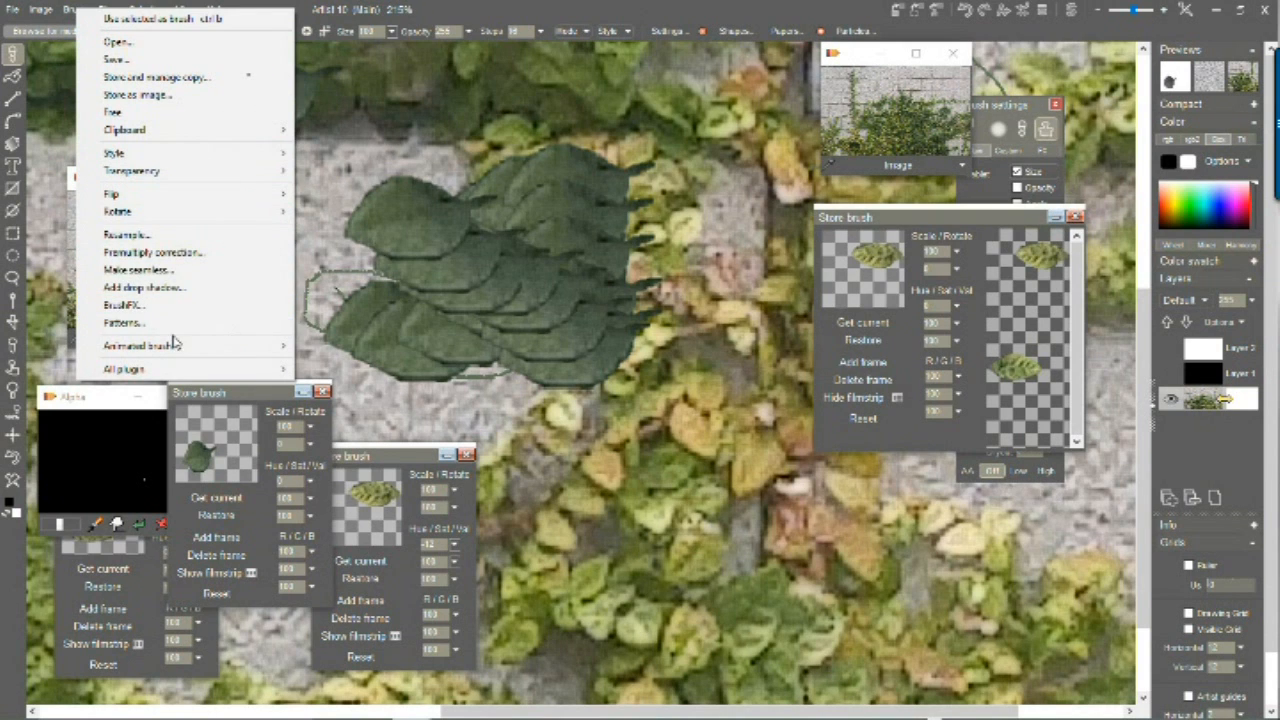
mouse_move(158, 197)
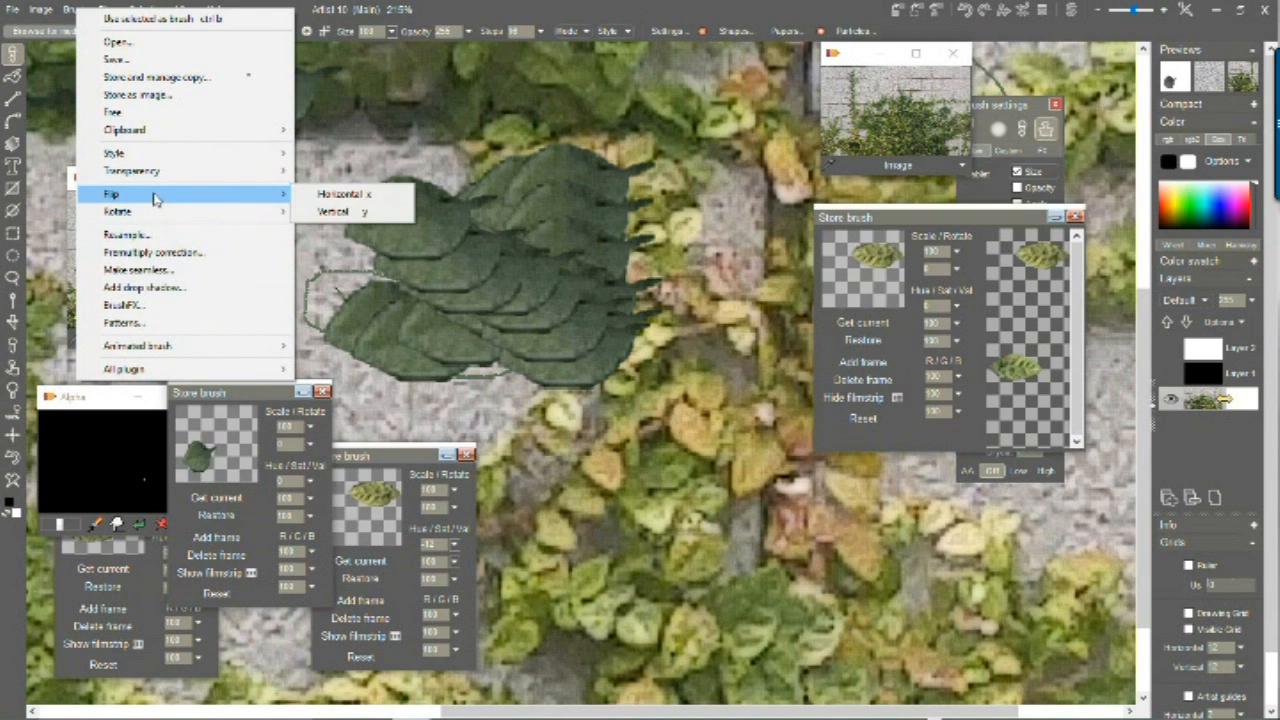
left_click(372, 203)
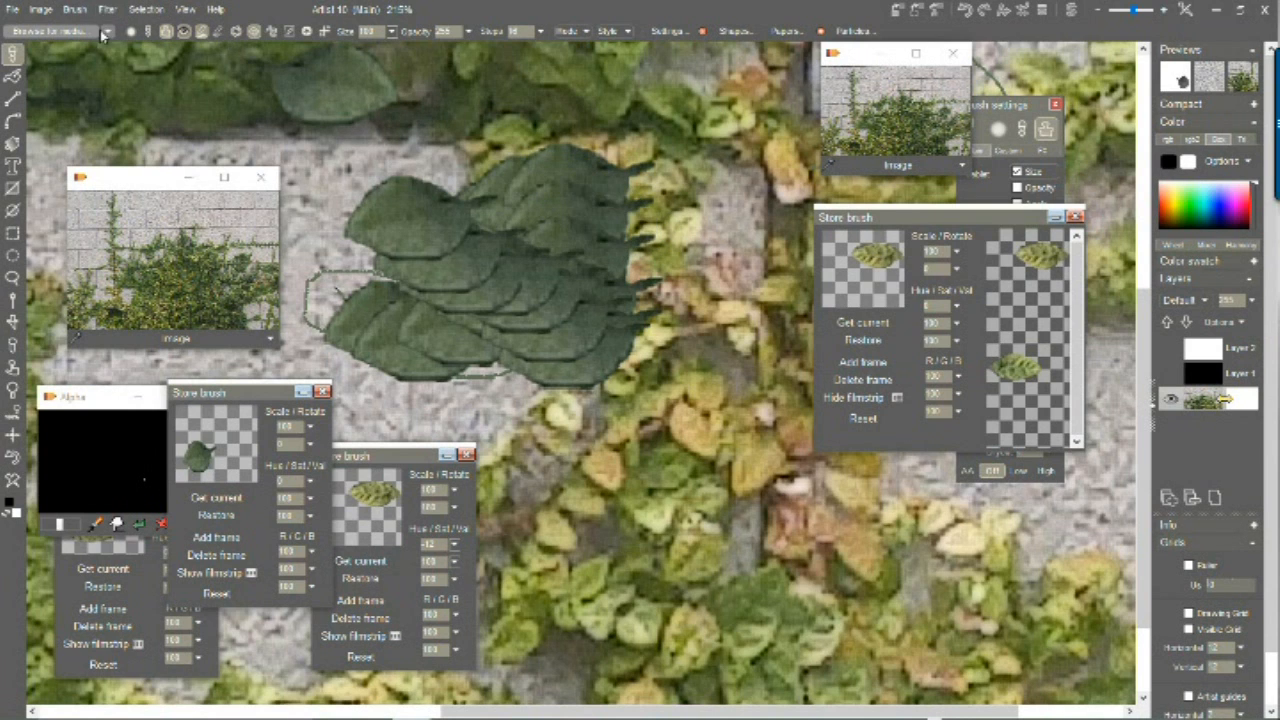
left_click(78, 10)
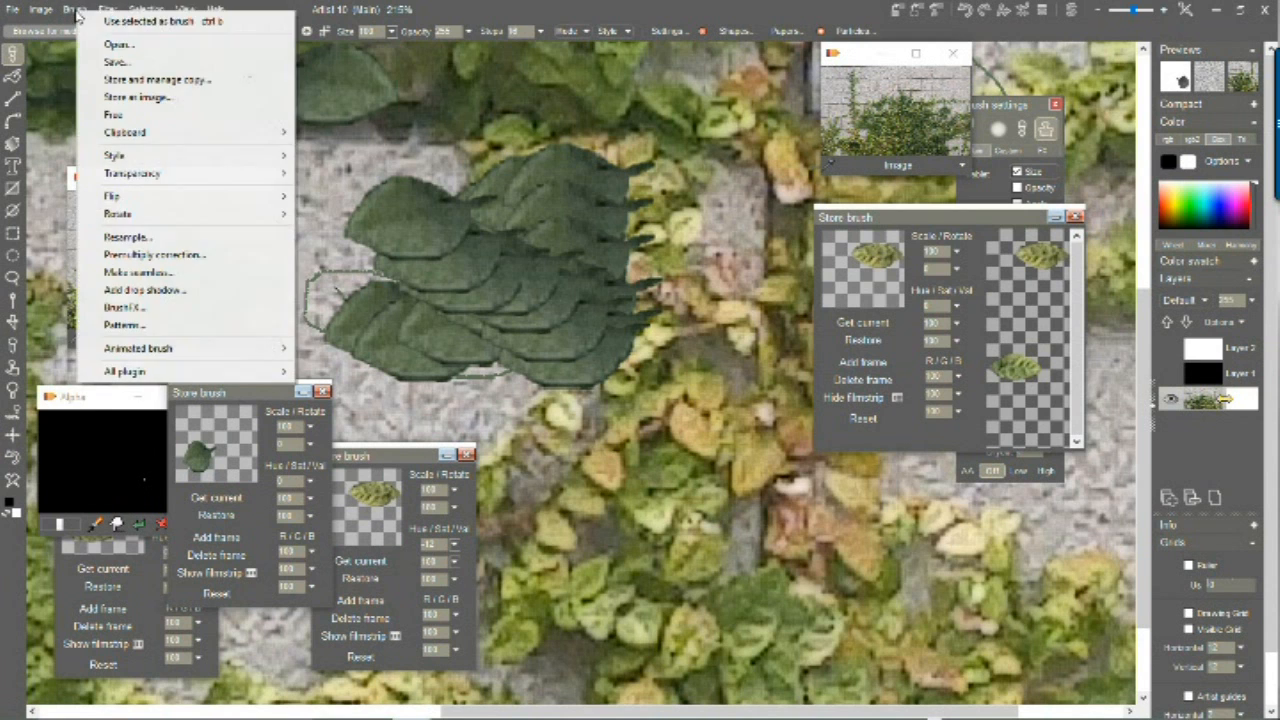
left_click(152, 84)
mouse_move(1125, 76)
left_mouse_down()
mouse_move(614, 472)
mouse_move(453, 395)
left_mouse_up()
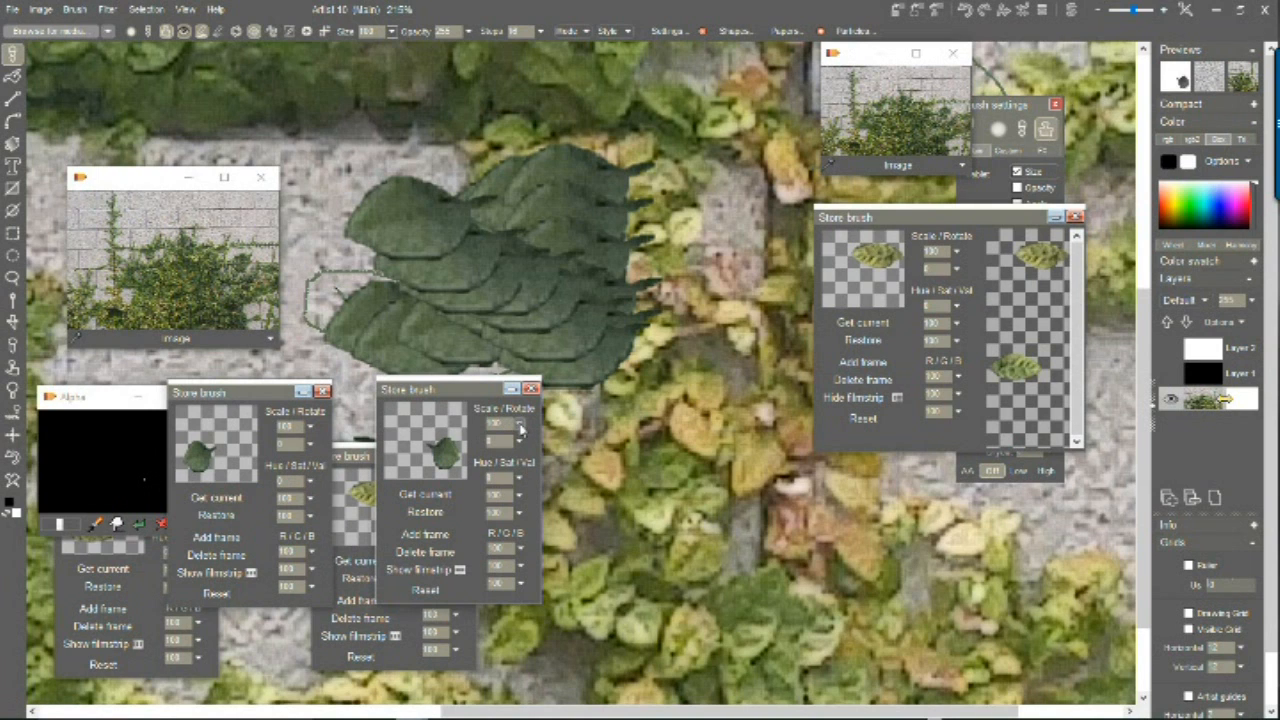
Step: Rotate the stored flipped leaf slightly and stamp it once on the ivy as a trial
left_click(519, 441)
left_click_drag(475, 465, 469, 471)
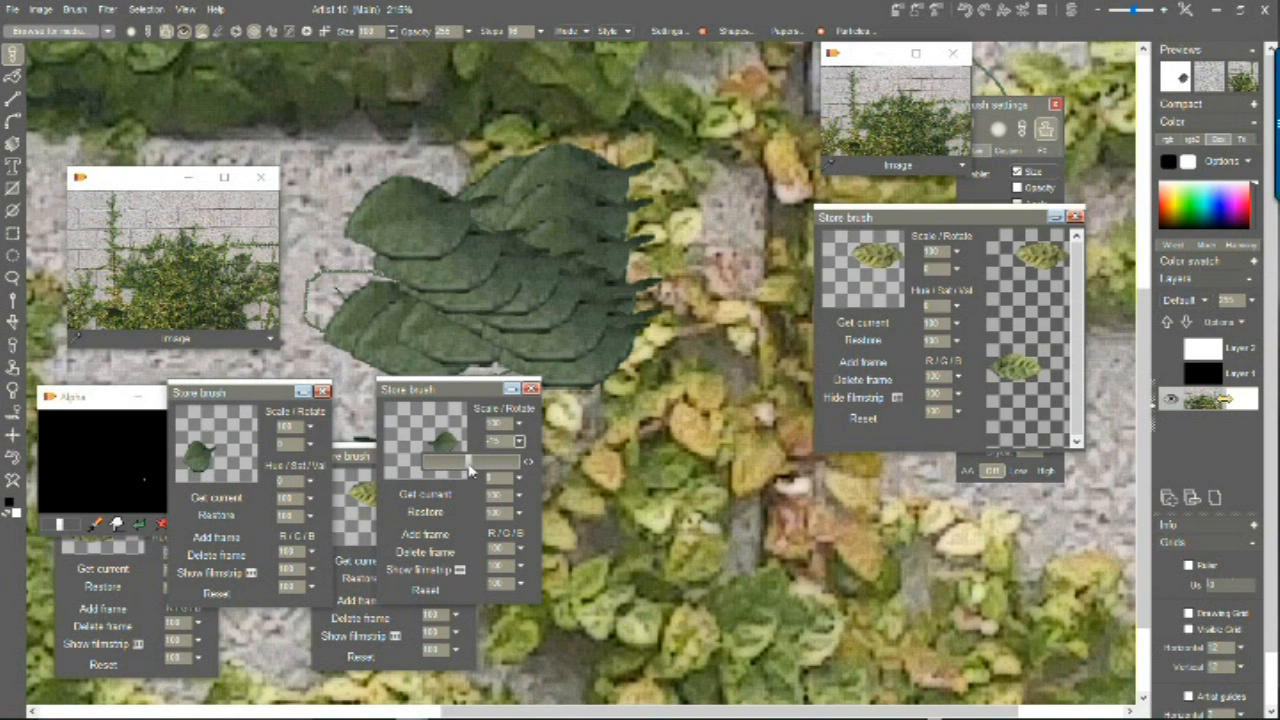
left_click(549, 584)
Step: Shift the flipped leaf's hue to 11, set its value level to 109, and raise its red and saturation levels
left_click(519, 480)
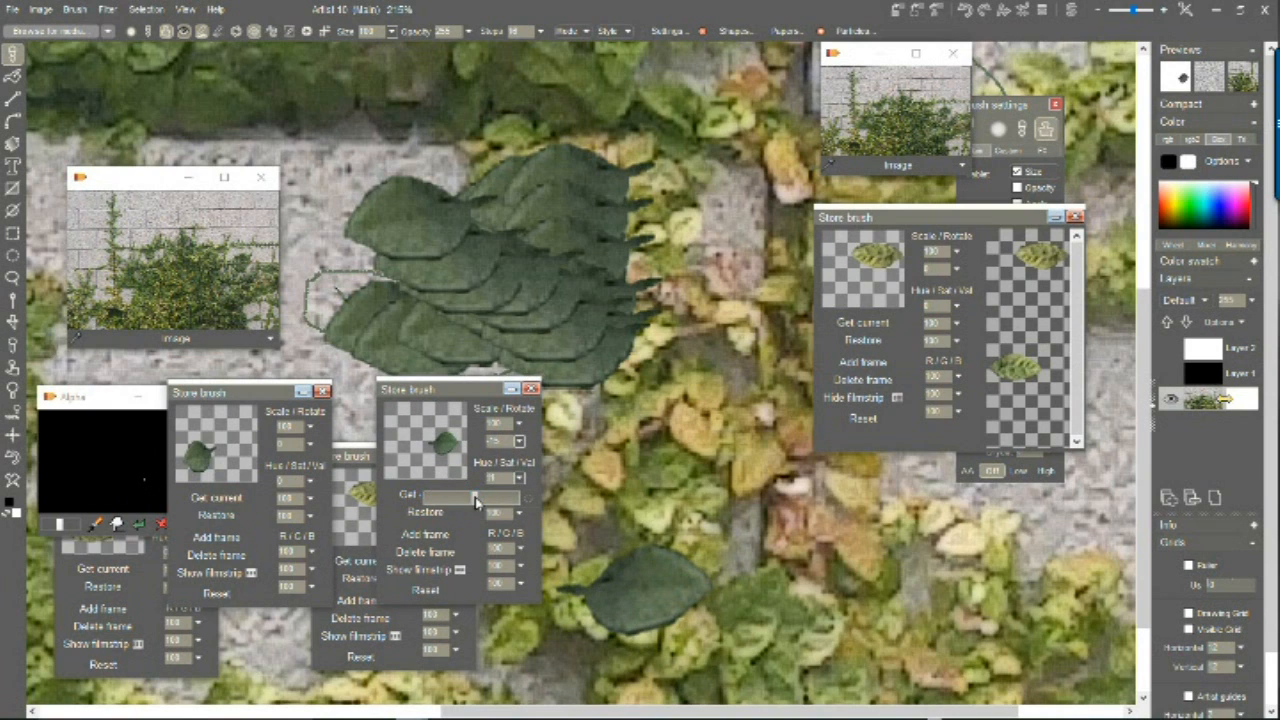
left_click(520, 549)
left_click(520, 549)
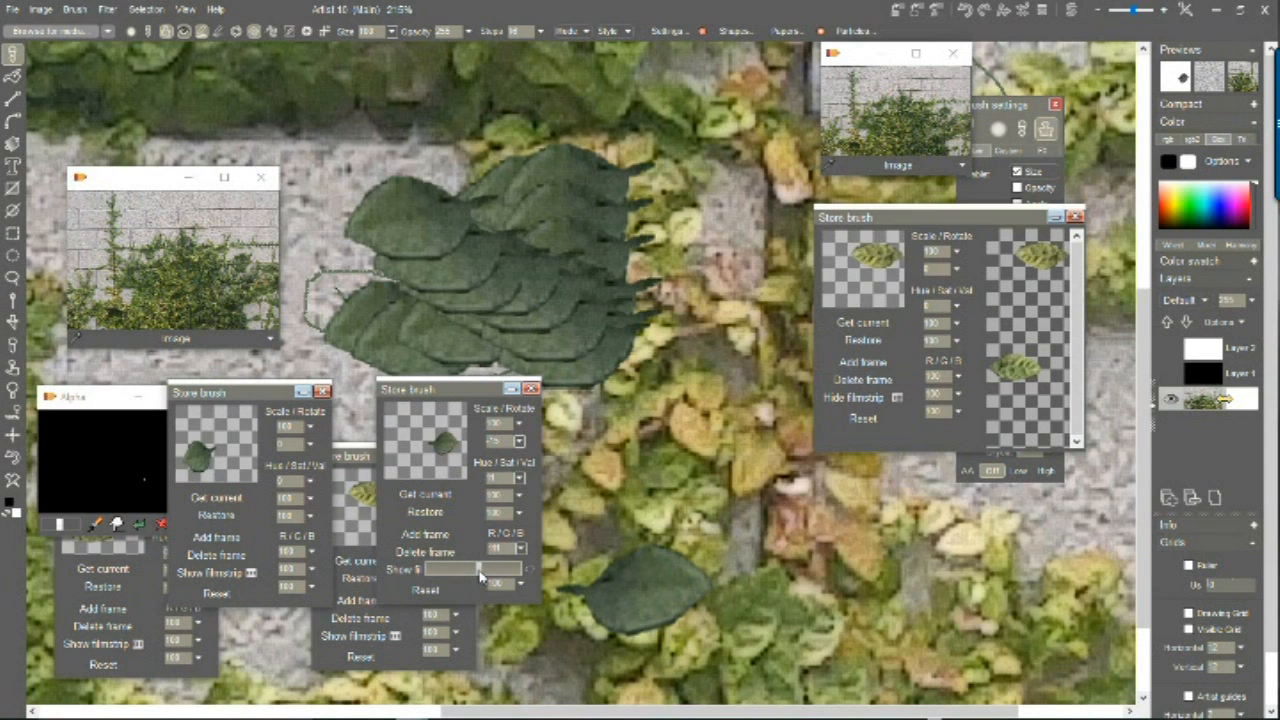
left_click(520, 500)
left_click(519, 497)
left_click_drag(466, 516, 489, 517)
left_click(519, 494)
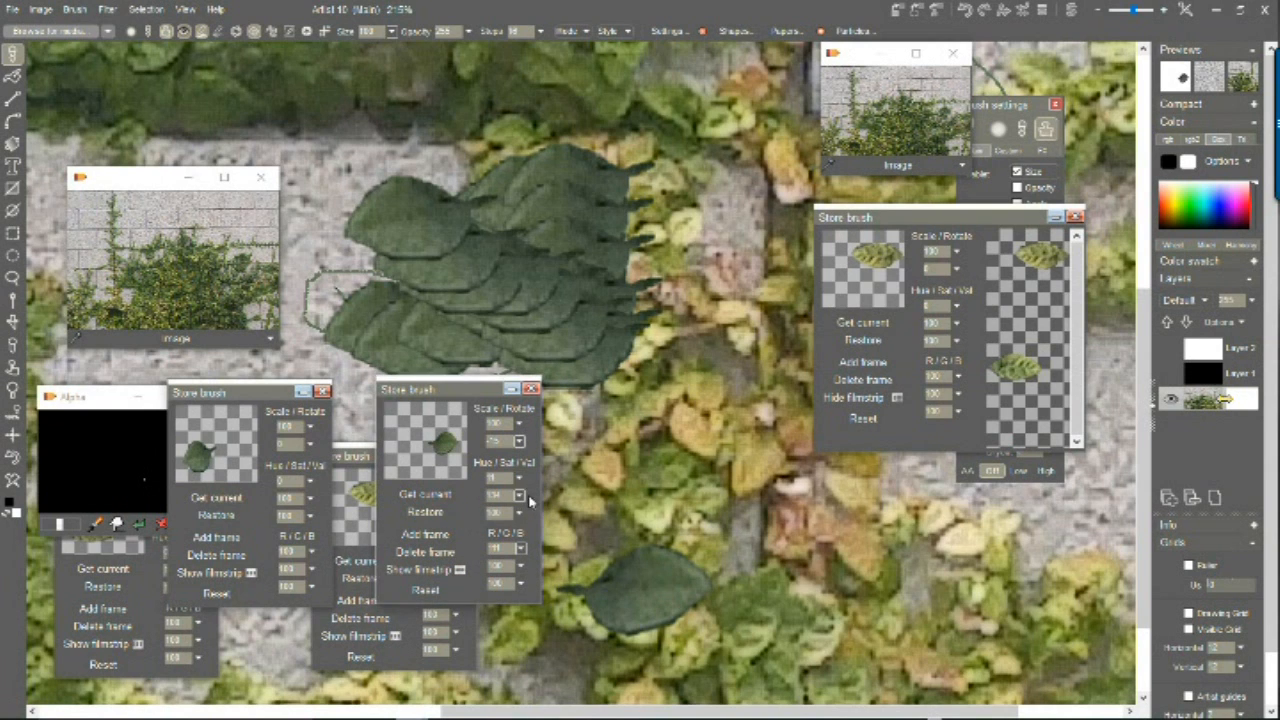
left_click(519, 515)
left_click(519, 516)
left_click(519, 514)
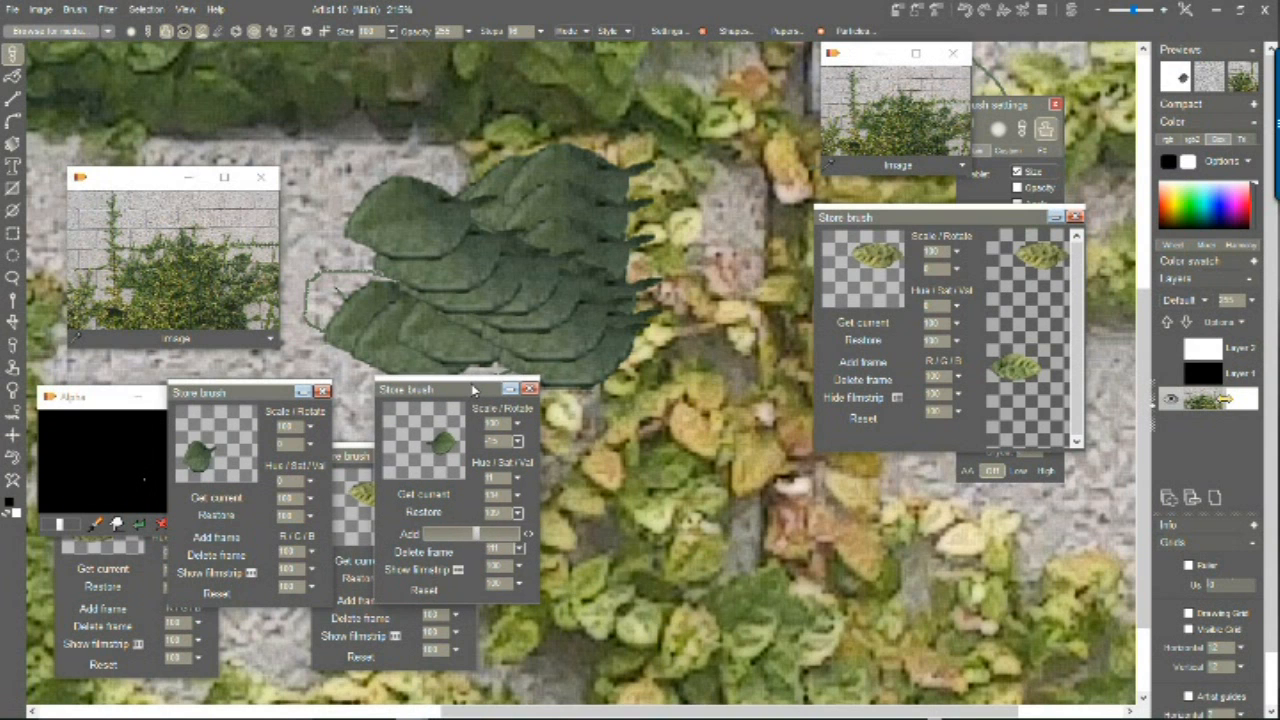
Step: Move the flipped leaf's store window clear and paint trial strokes with the flipped leaf and with the original leaf
left_click_drag(475, 390, 652, 444)
mouse_move(378, 305)
left_mouse_down()
mouse_move(437, 292)
mouse_move(518, 231)
mouse_move(499, 311)
left_mouse_up()
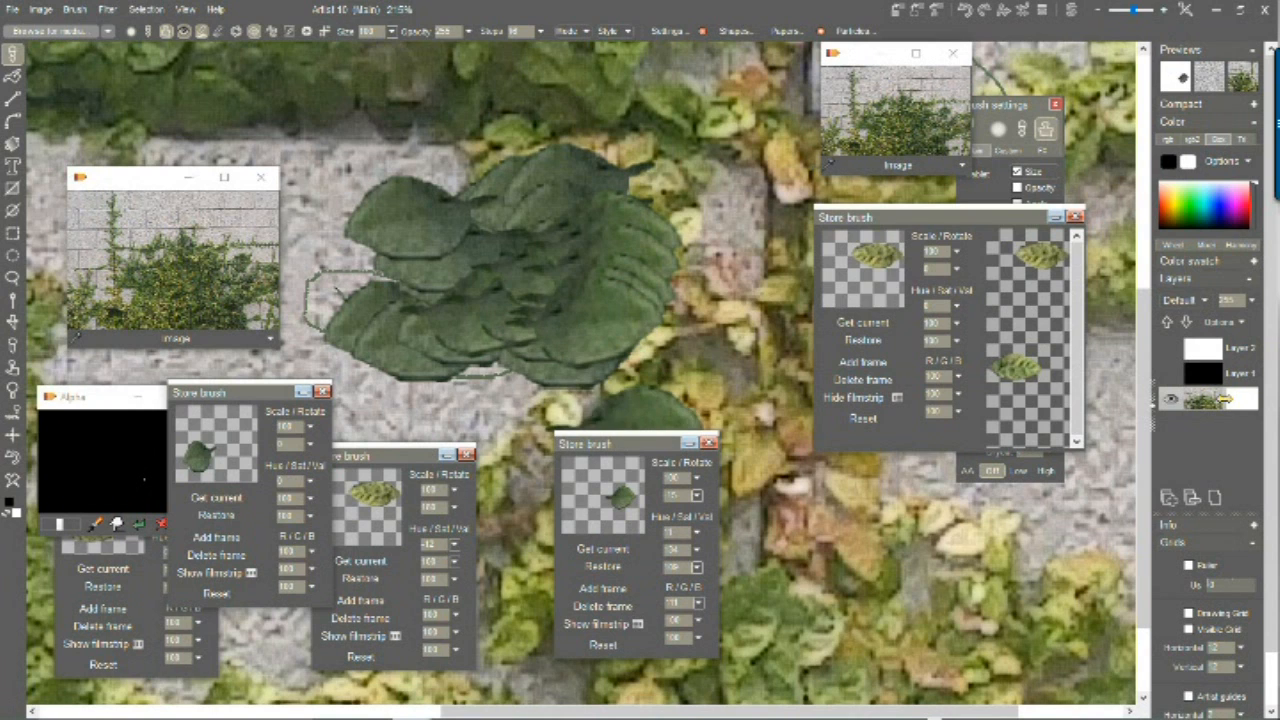
left_click(202, 433)
mouse_move(452, 316)
left_mouse_down()
mouse_move(360, 300)
mouse_move(390, 335)
mouse_move(330, 360)
left_mouse_up()
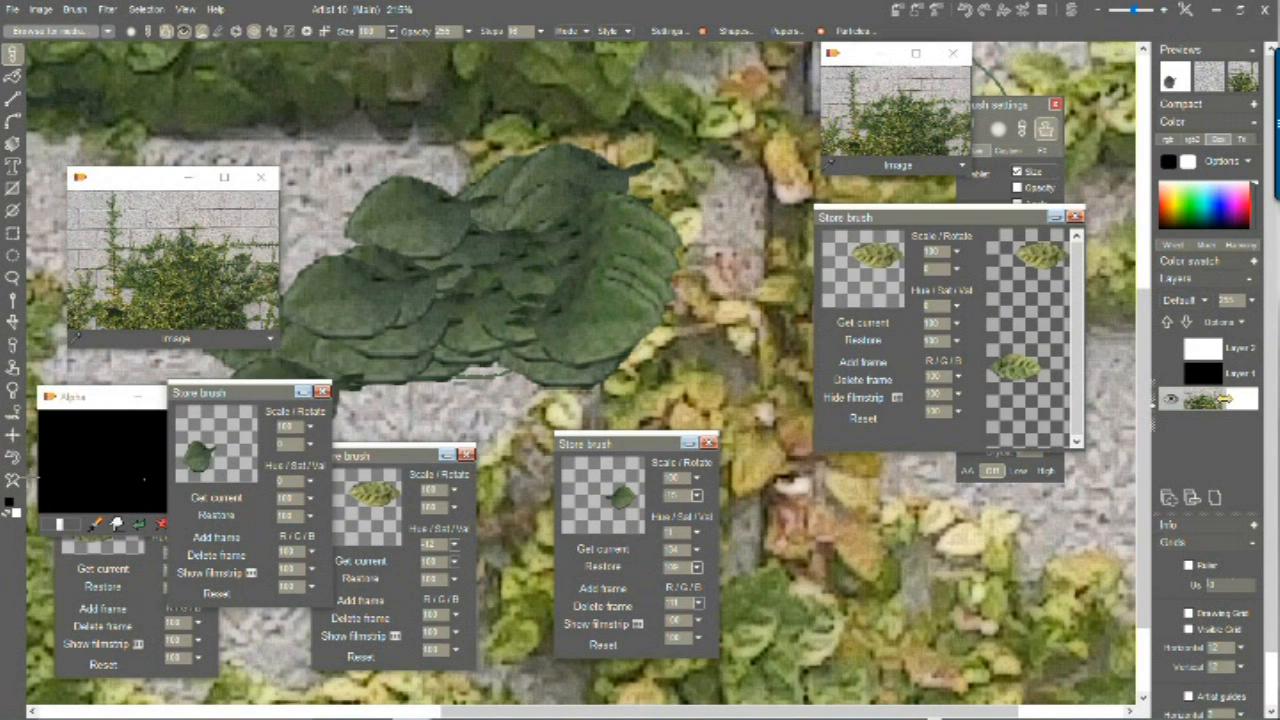
Step: Clear the photo layer to white and store and manage another copy of the original leaf brush over the canvas
left_click(16, 479)
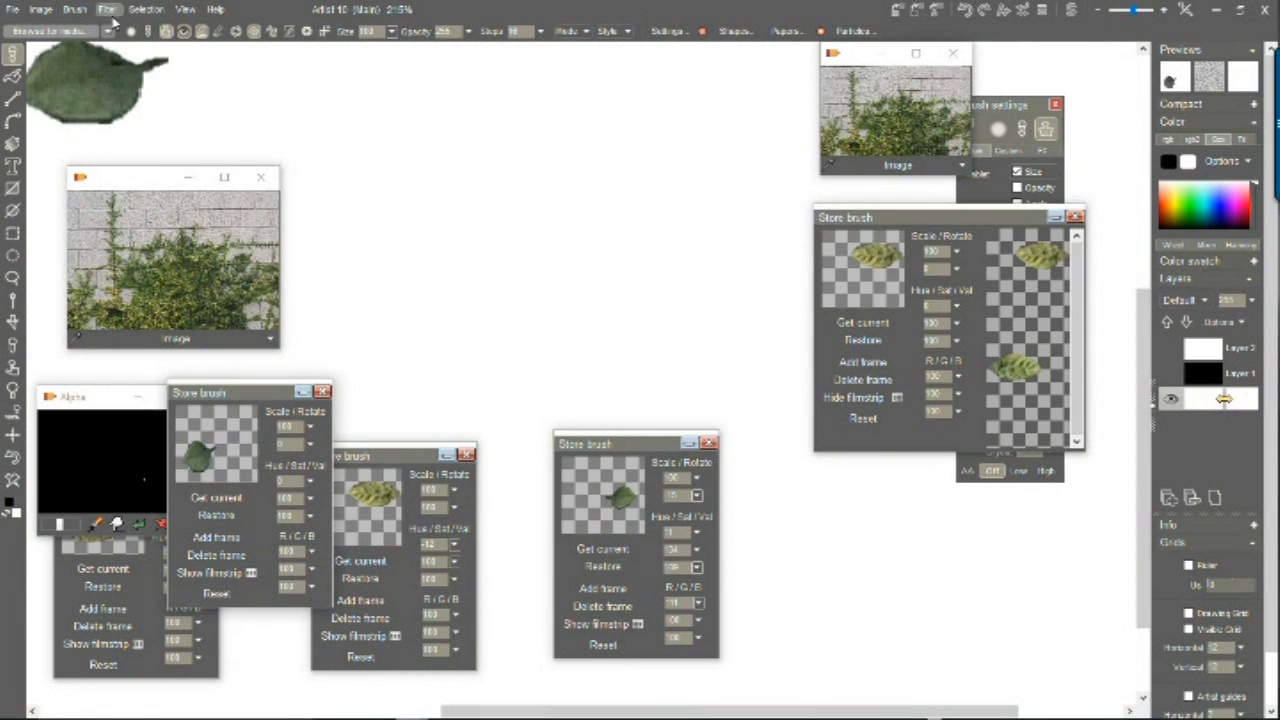
left_click(75, 9)
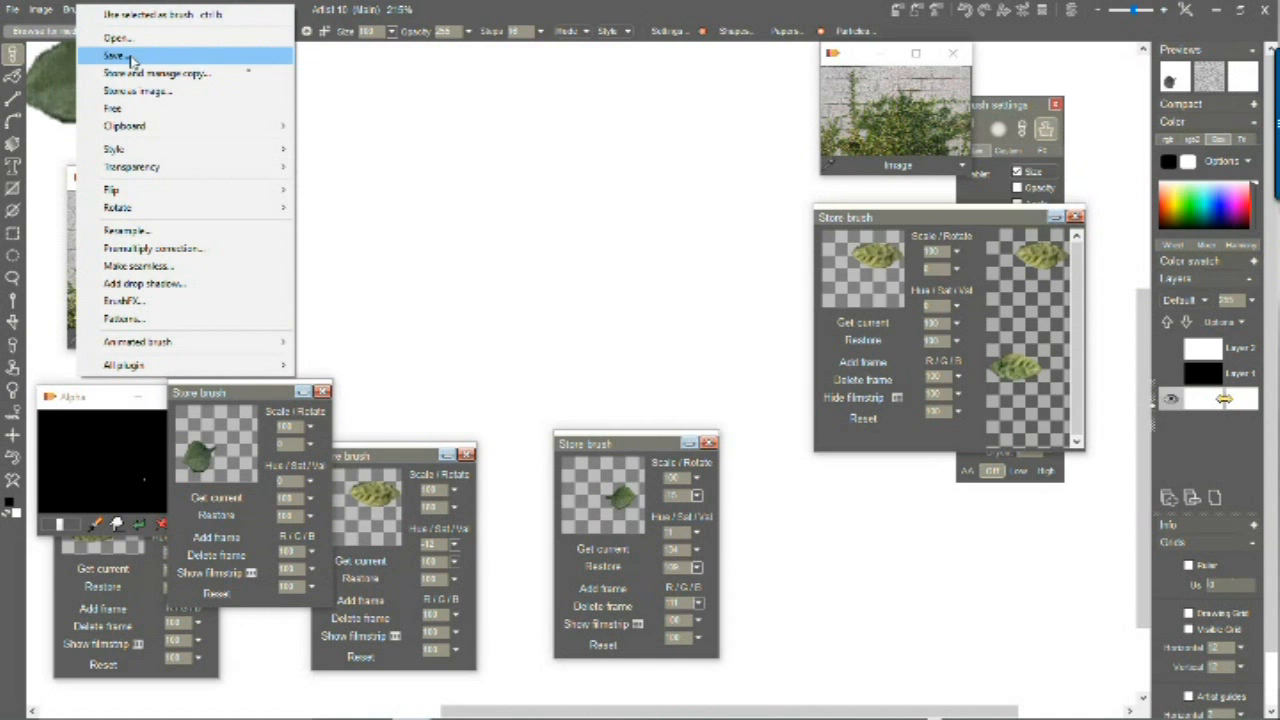
left_click(160, 73)
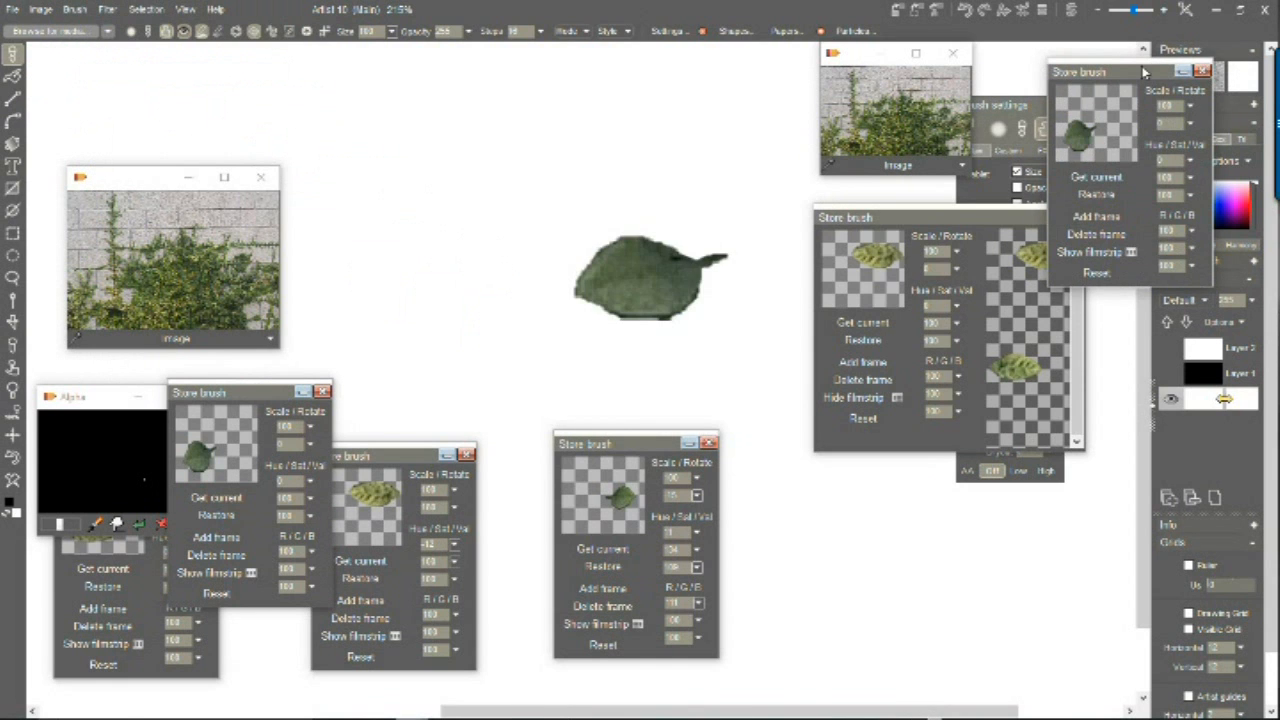
left_click_drag(1039, 64, 428, 105)
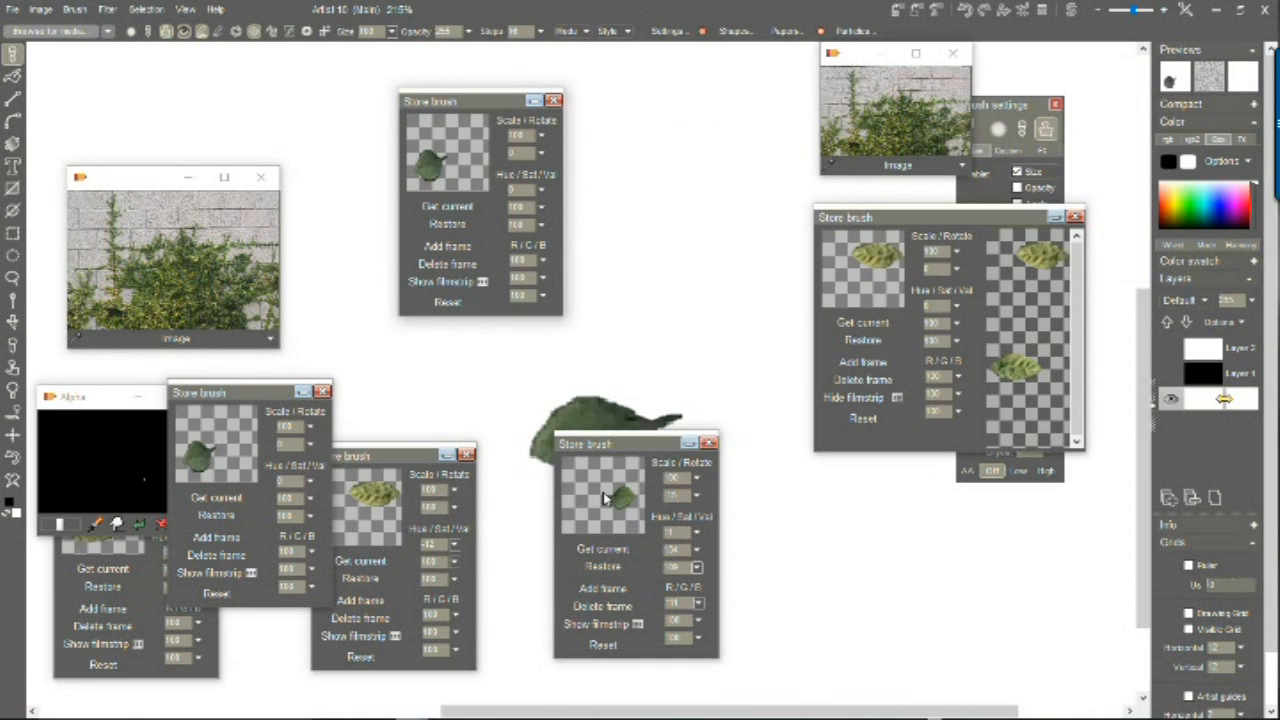
Step: Add the flipped leaf as a second frame to the new stored brush, show its filmstrip, and move its window off the canvas centre
left_click(675, 318)
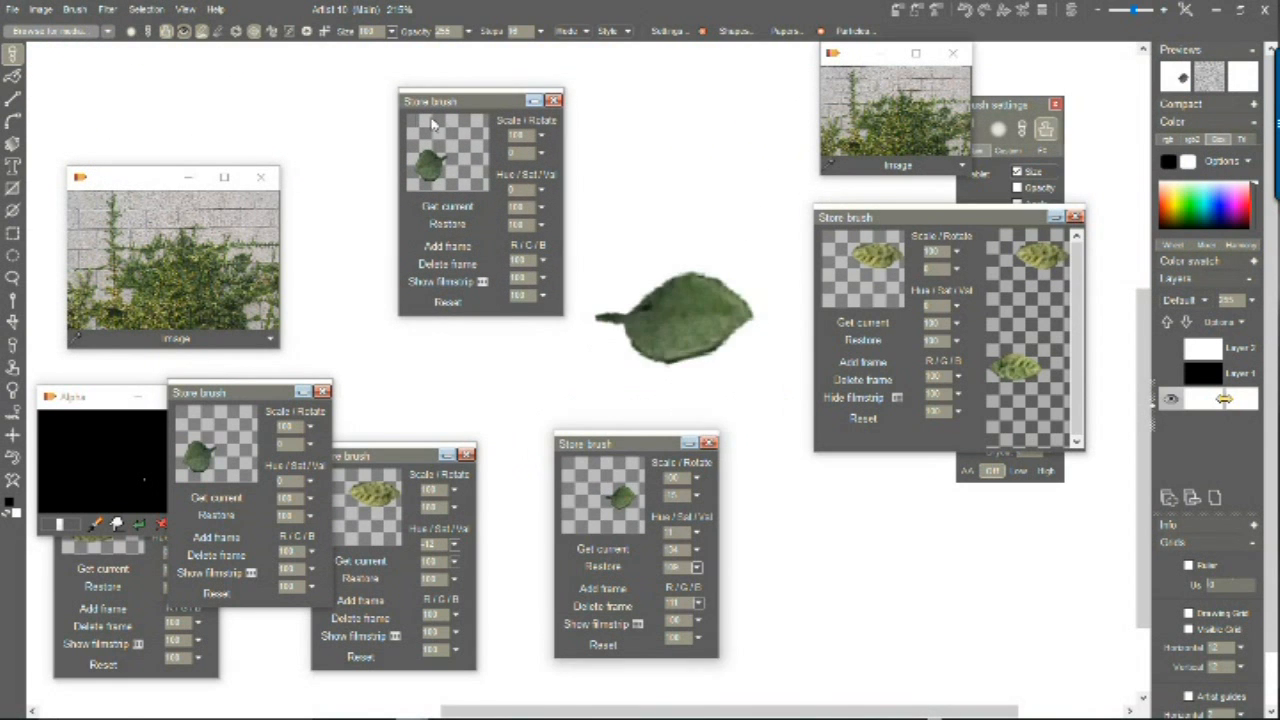
left_click(455, 250)
left_click(465, 284)
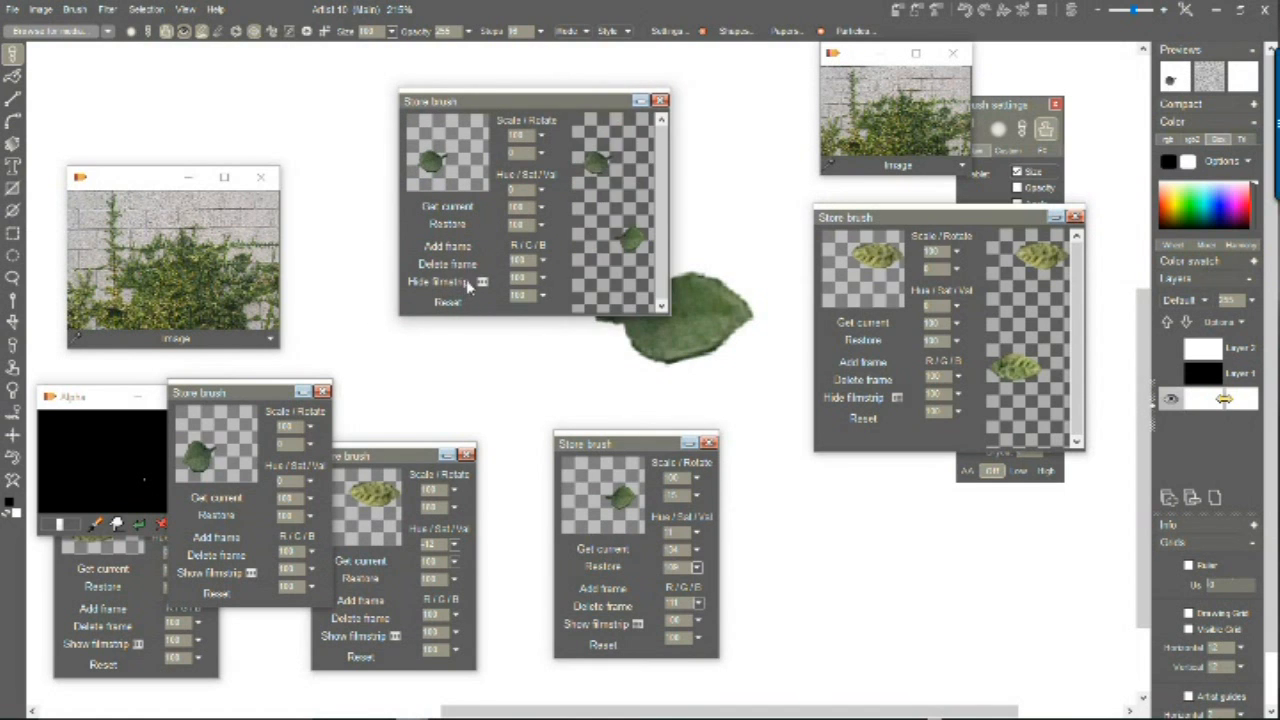
left_click_drag(600, 104, 295, 83)
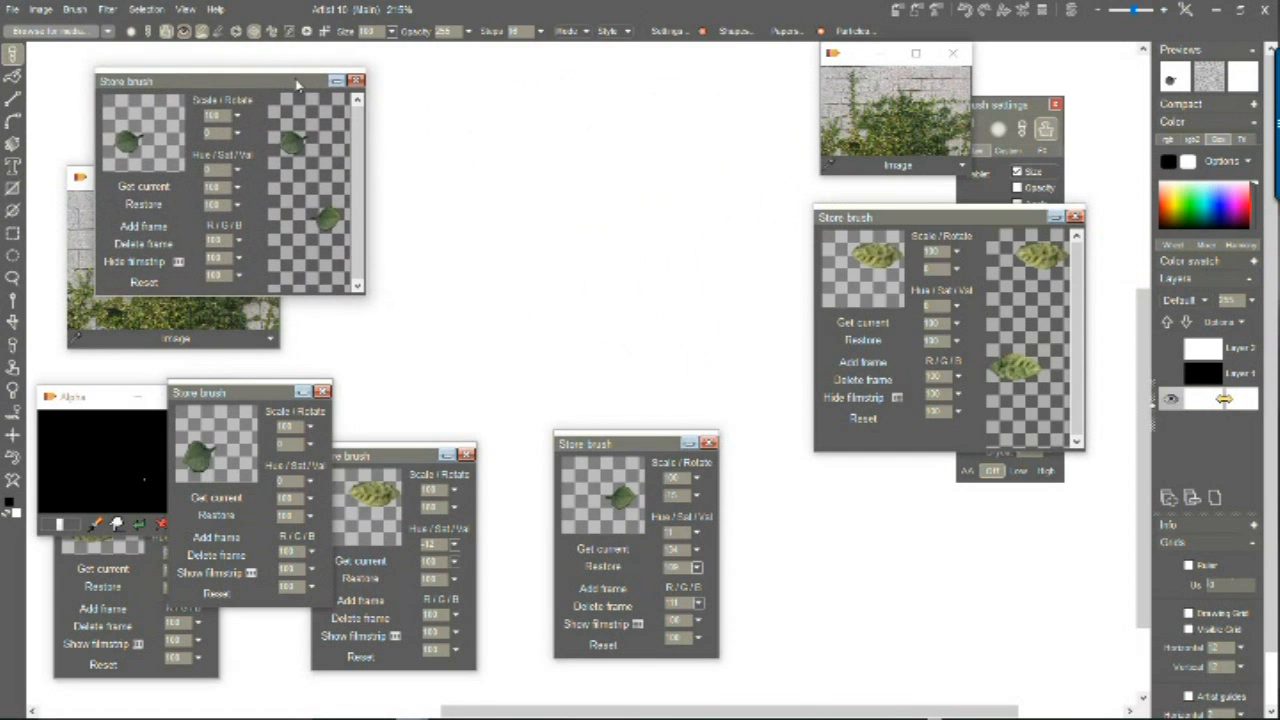
Step: Paint trial vertical strokes with the two-frame leaf brush on the white canvas and clear them
left_click_drag(674, 197, 688, 452)
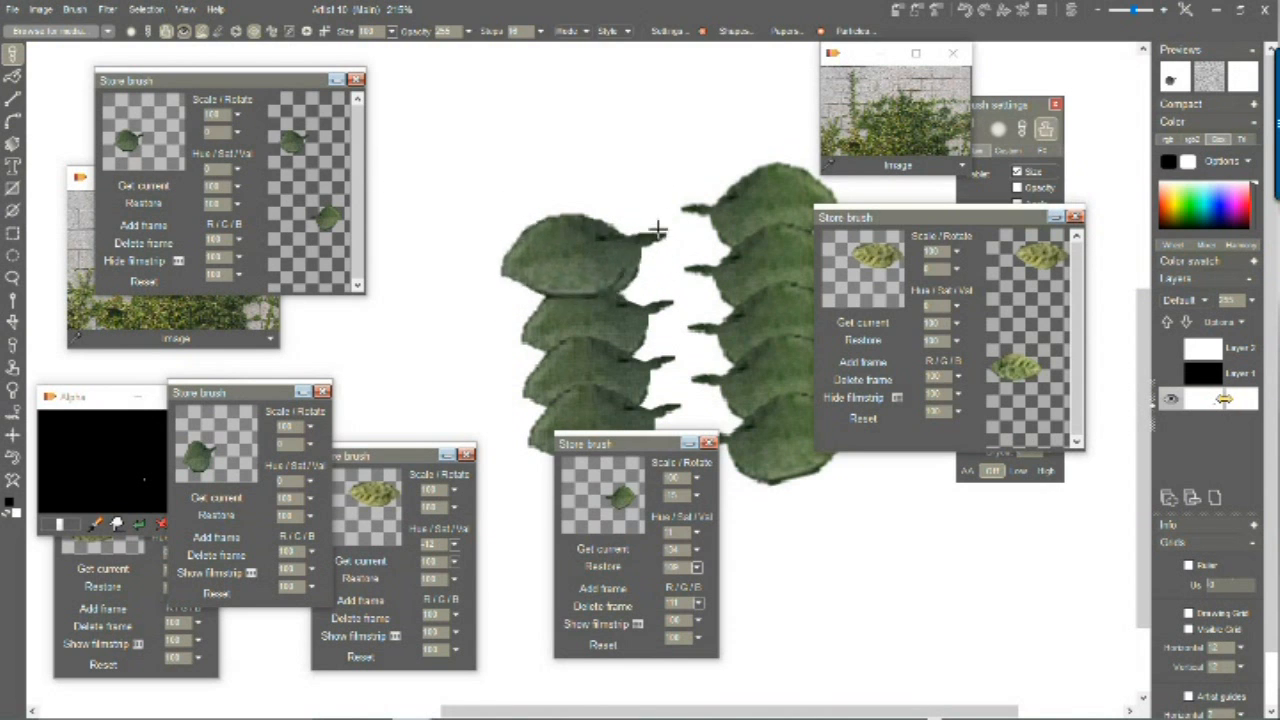
scroll(754, 170, "up", 3)
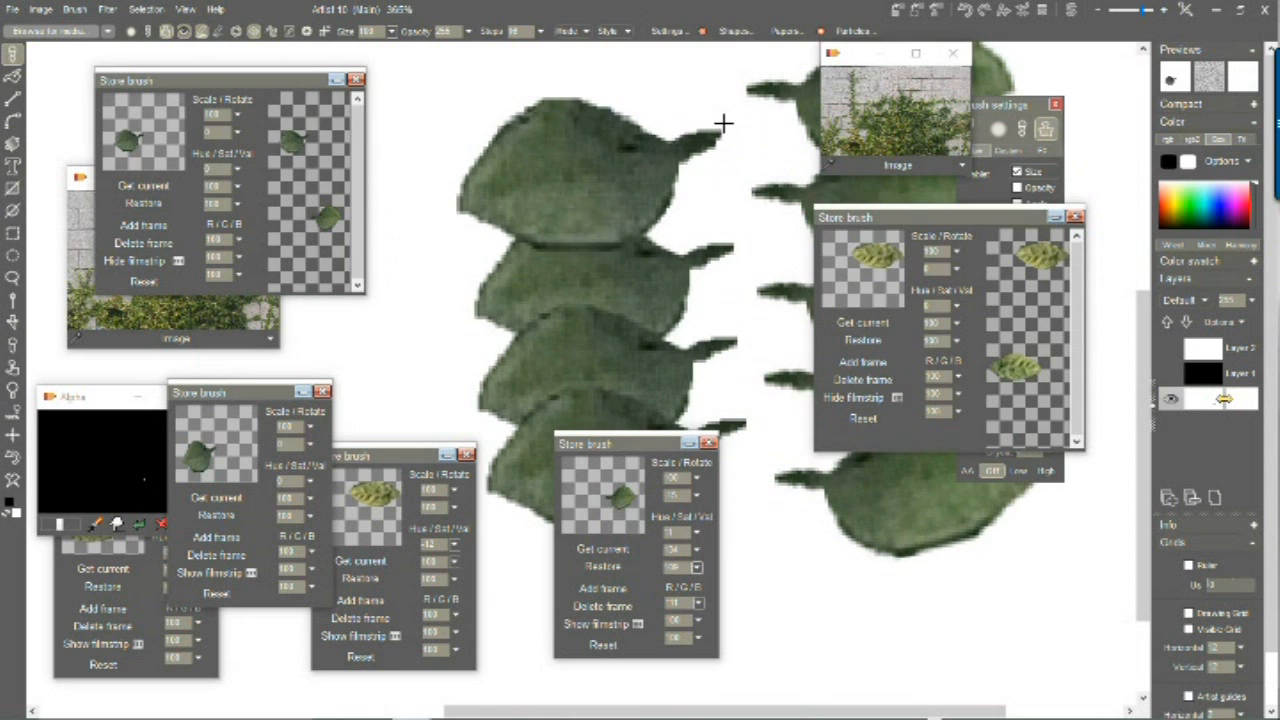
scroll(529, 178, "down", 2)
scroll(529, 178, "down", 1)
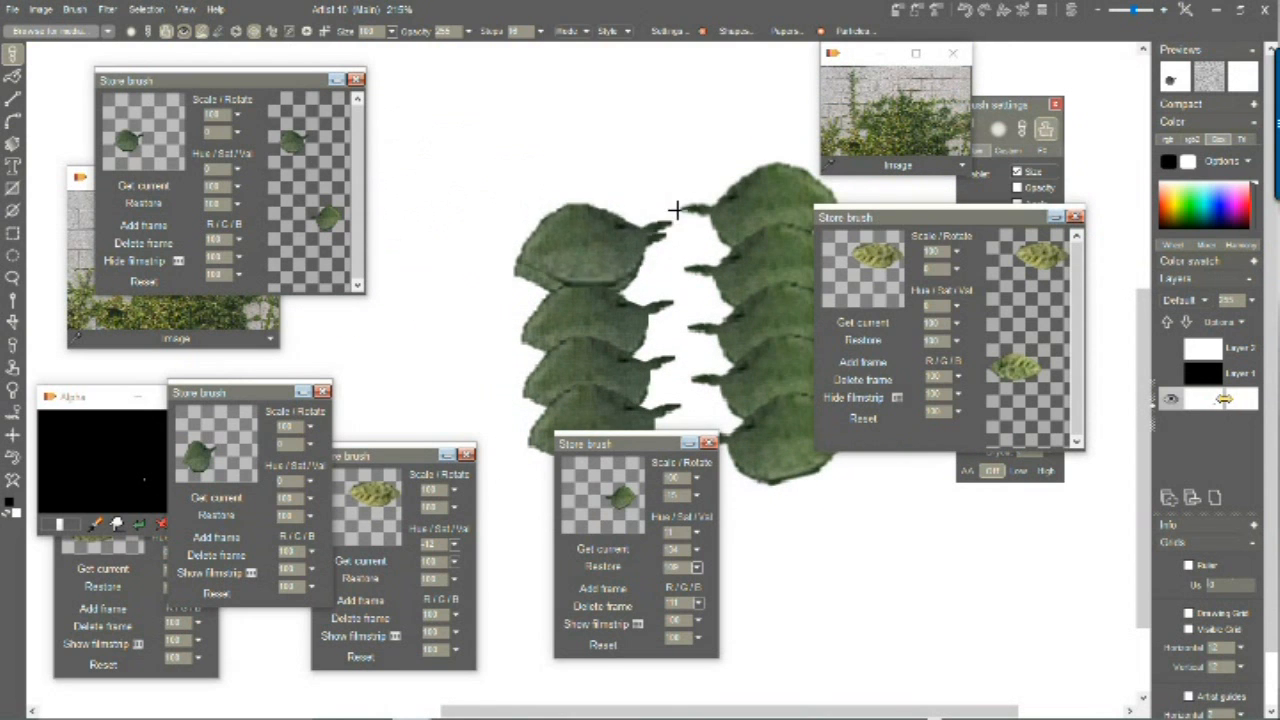
left_click(547, 144)
left_click_drag(547, 144, 538, 291)
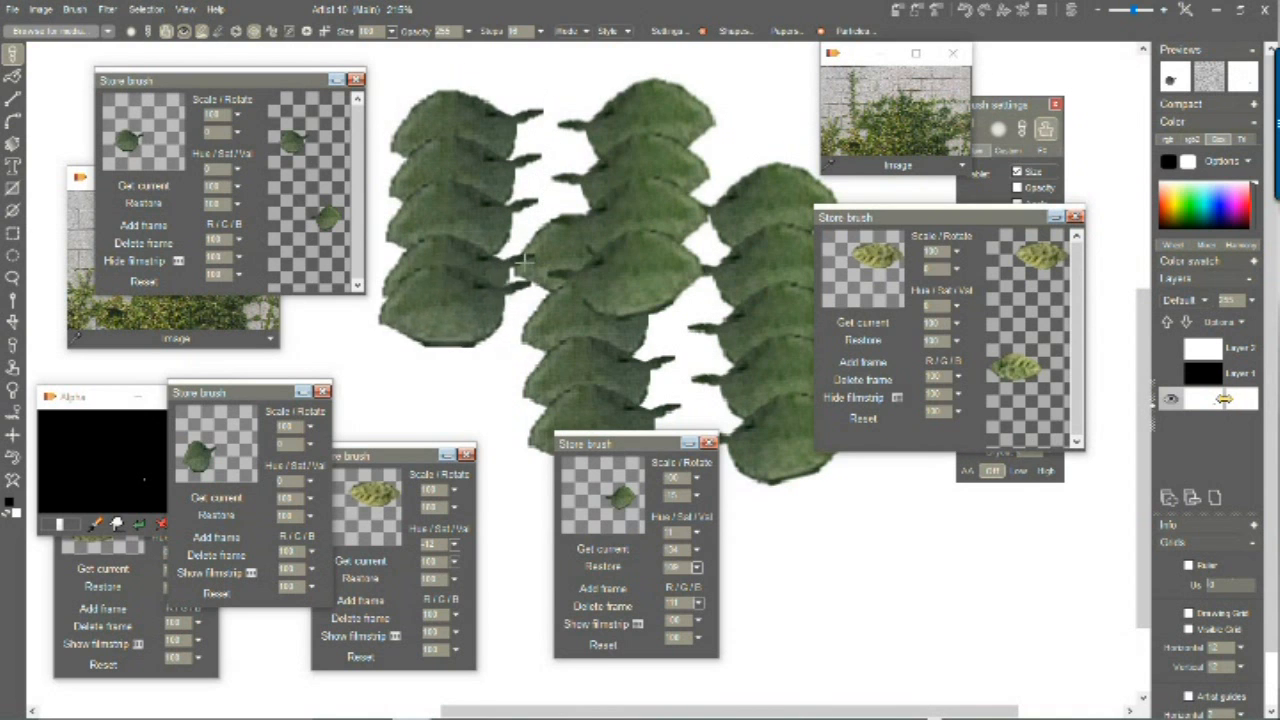
left_click(12, 480)
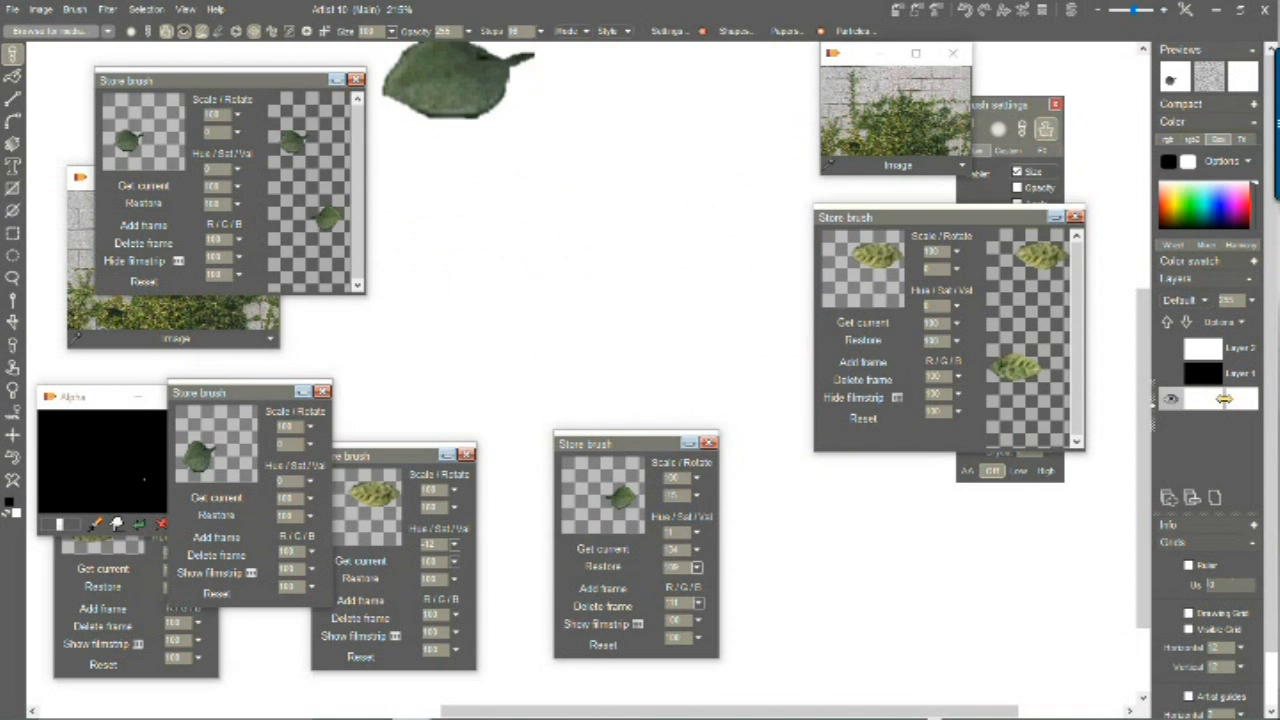
Step: Set the brush step to 40 and paint a trial column of widely spaced alternating leaves
left_click(541, 33)
left_click(465, 54)
mouse_move(603, 135)
left_mouse_down()
mouse_move(634, 317)
mouse_move(831, 697)
mouse_move(517, 478)
left_mouse_up()
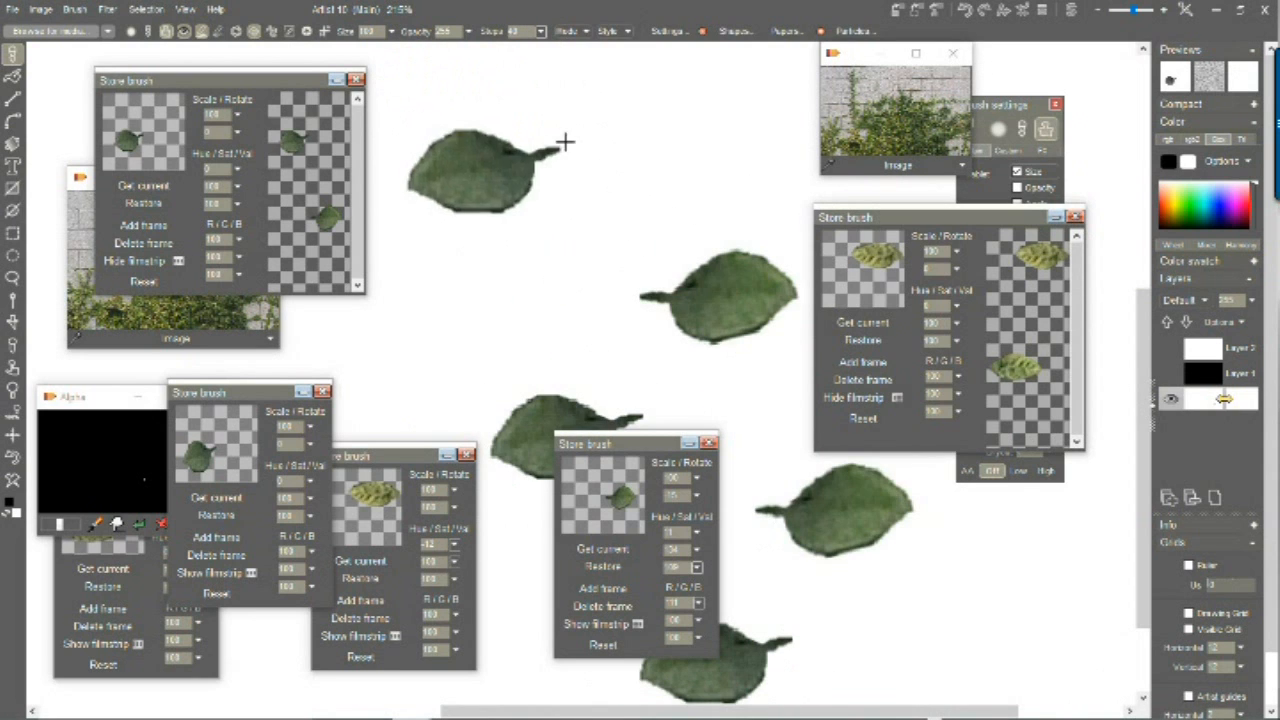
Step: Set the brush step to 22 and bring the stored ivy wall photo back onto the canvas
left_click(543, 35)
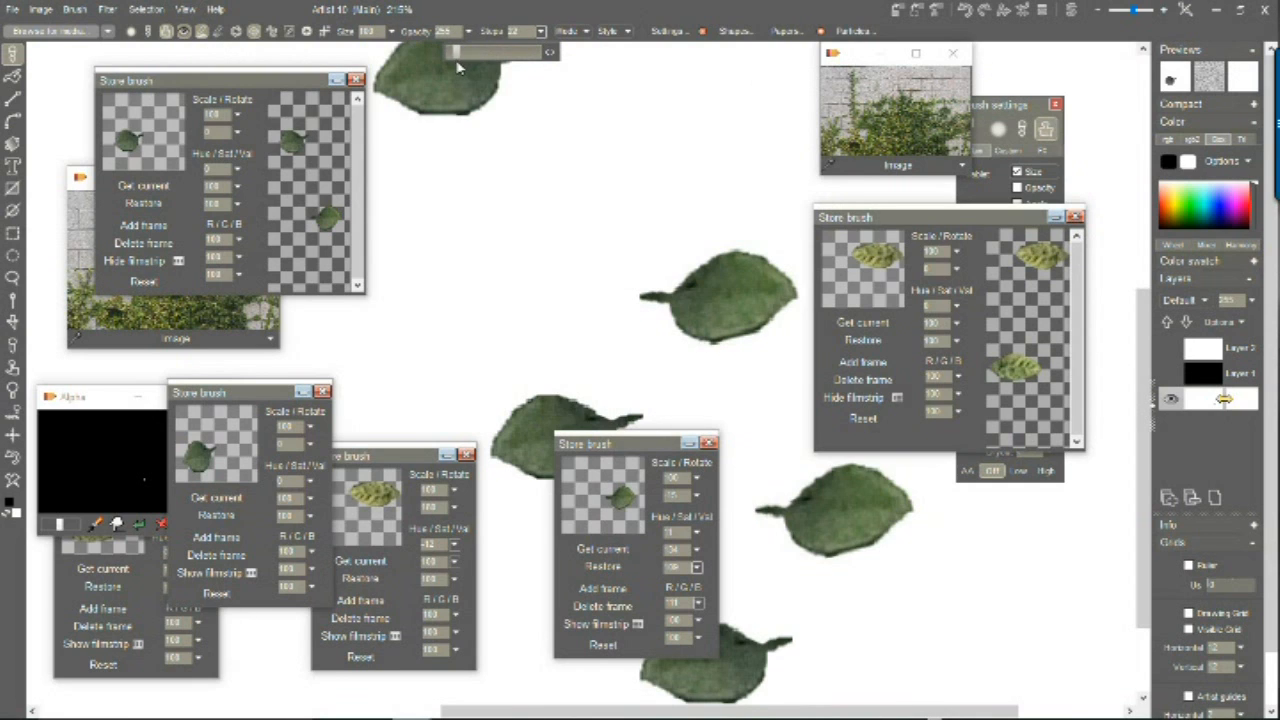
key("ctrl+z")
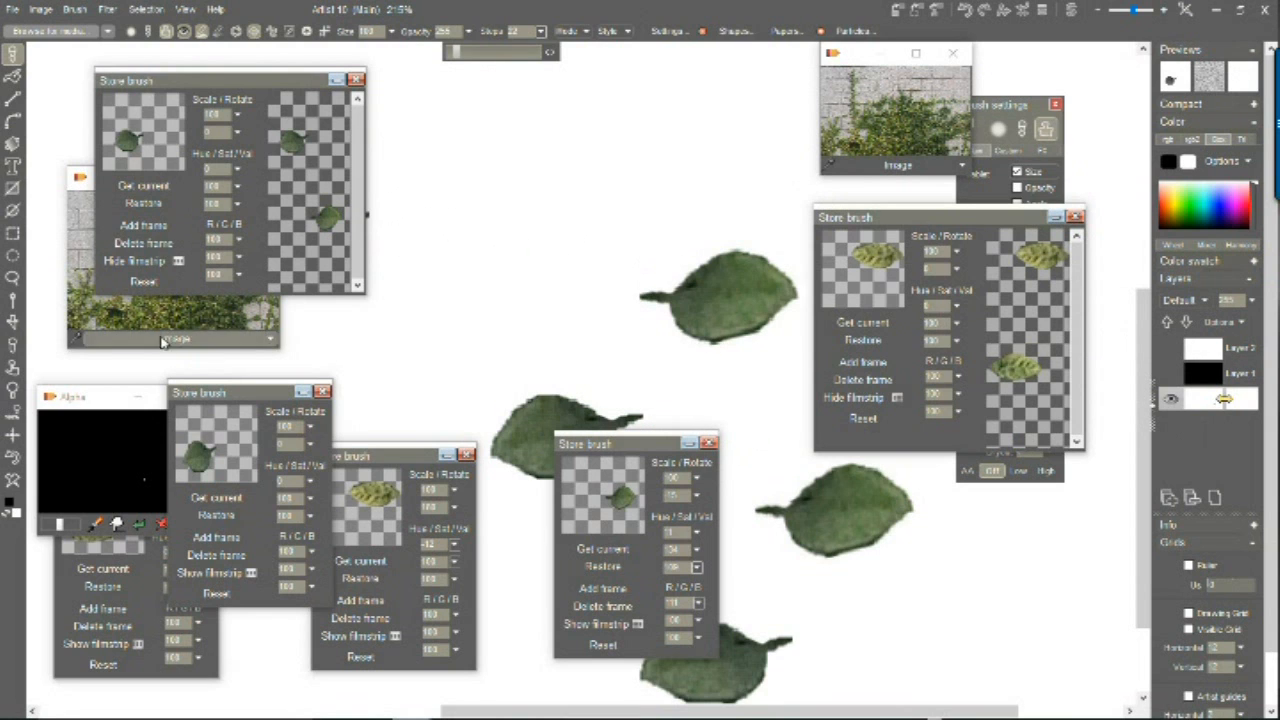
left_click(136, 313)
scroll(610, 190, "down", 5)
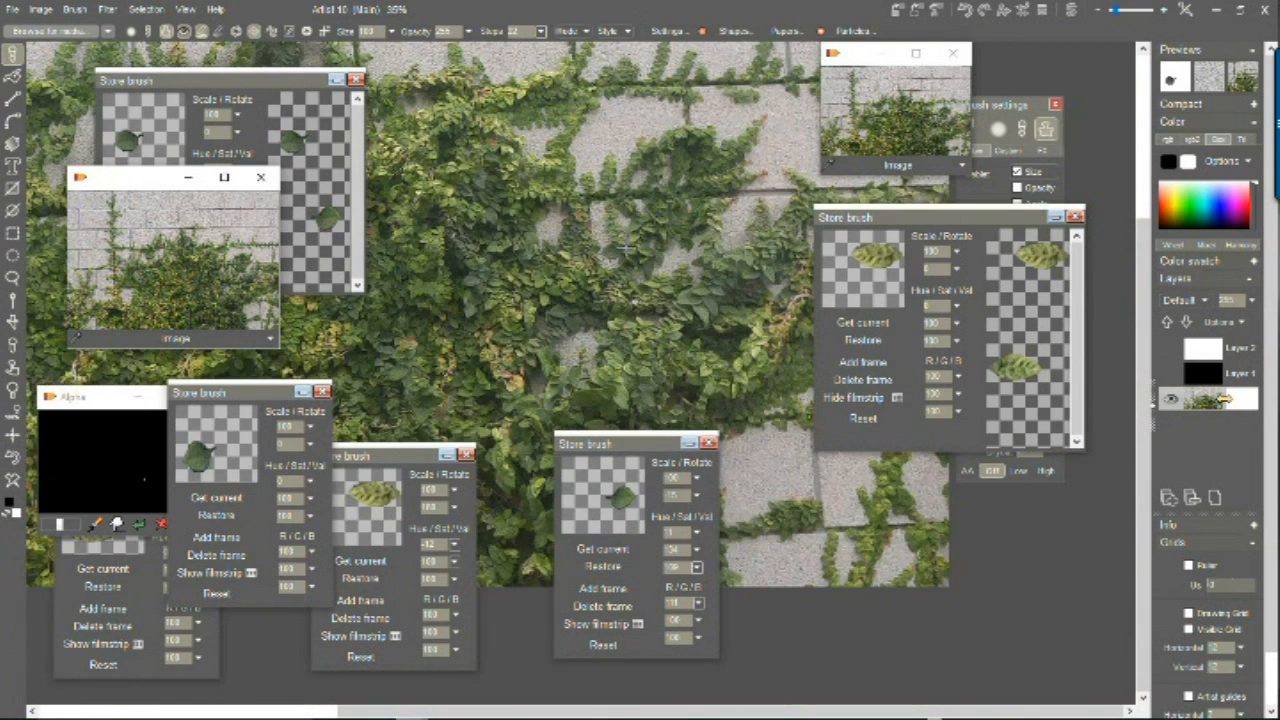
scroll(620, 290, "up", 4)
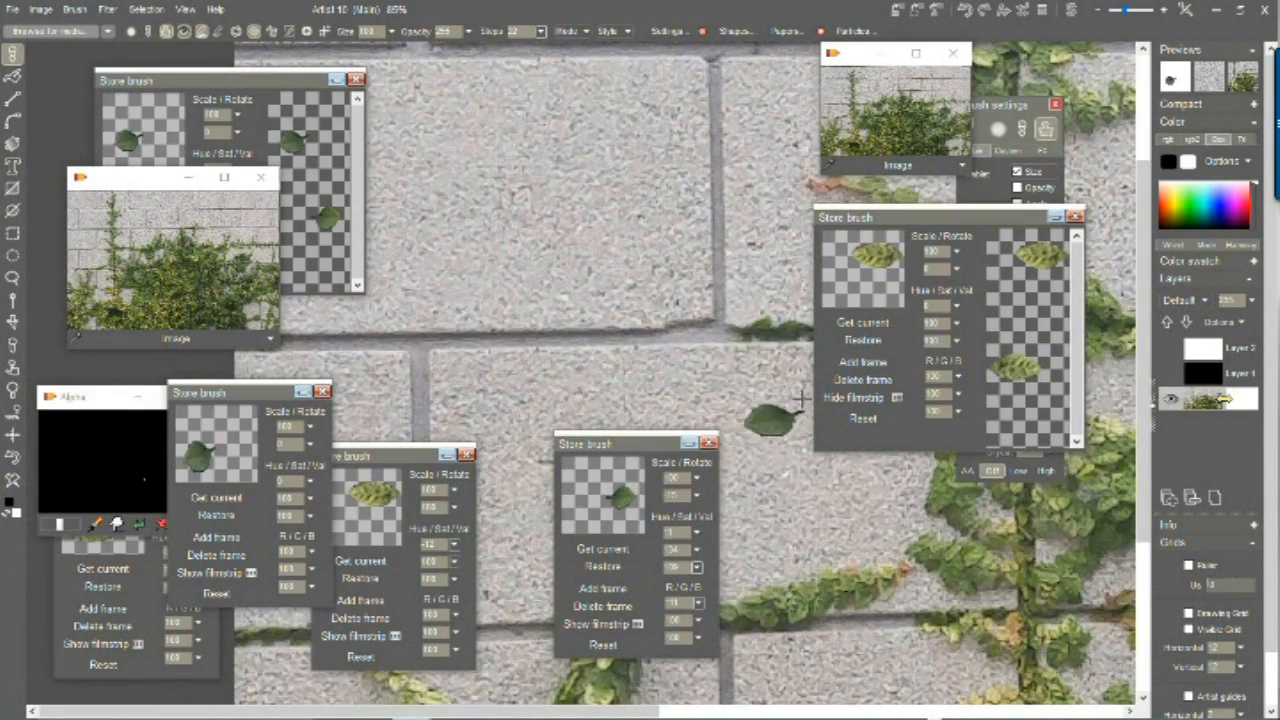
Step: Paint alternating leaves along the vertical mortar joint and move the two filmstrip store windows aside
left_click_drag(712, 330, 716, 132)
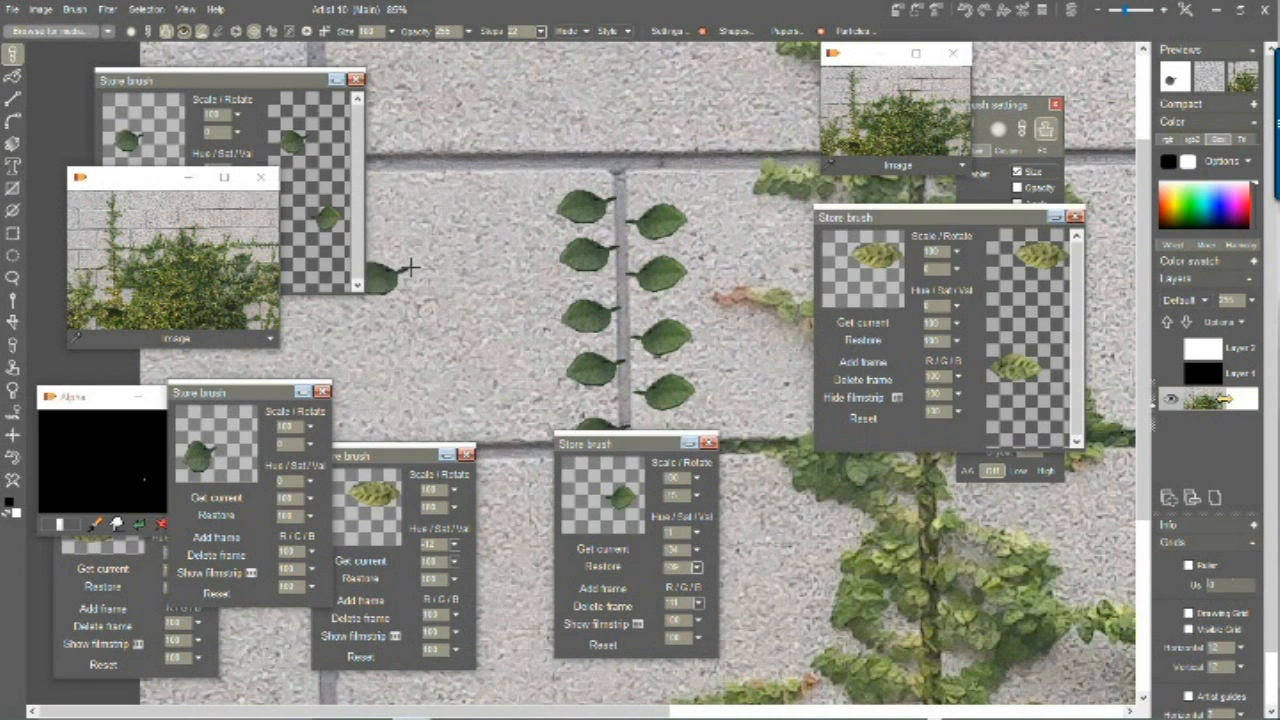
left_click(78, 10)
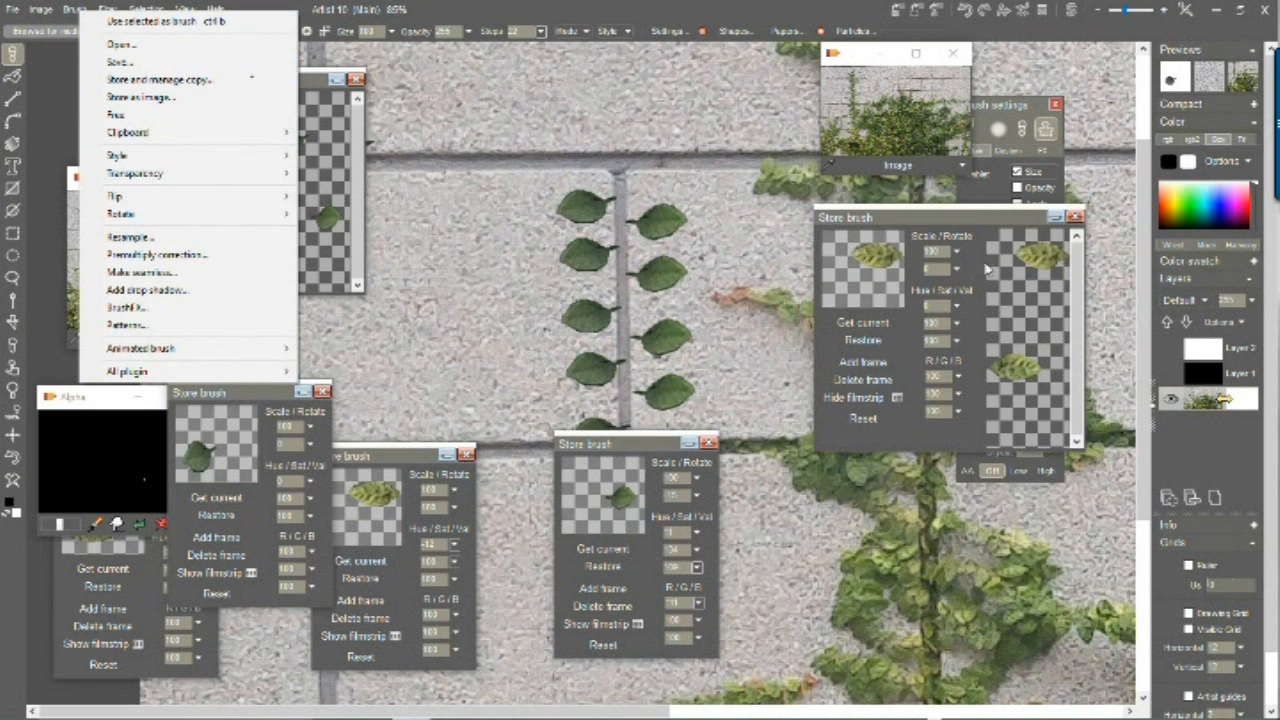
mouse_move(944, 220)
left_mouse_down()
mouse_move(1057, 240)
mouse_move(1085, 378)
left_mouse_up()
mouse_move(172, 90)
left_mouse_down()
mouse_move(826, 130)
mouse_move(818, 110)
left_mouse_up()
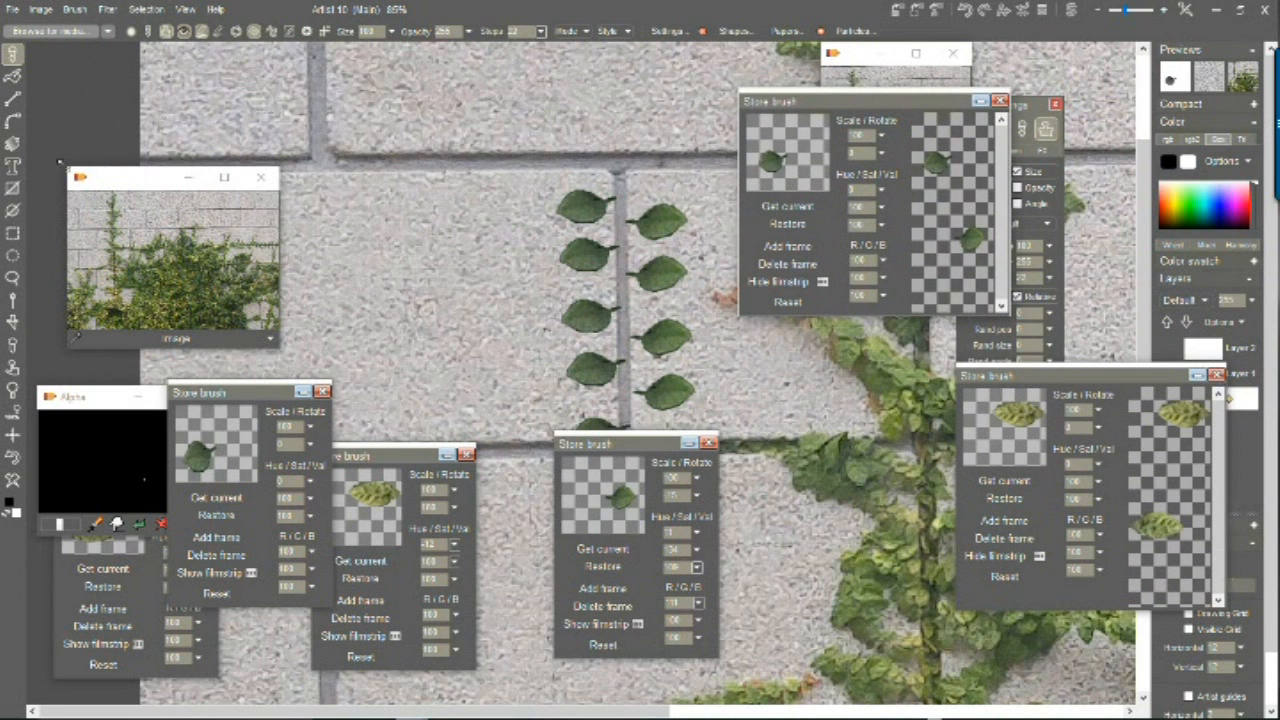
Step: Save the current brush as a media preset named "leaves - alternating left right"
left_click(52, 31)
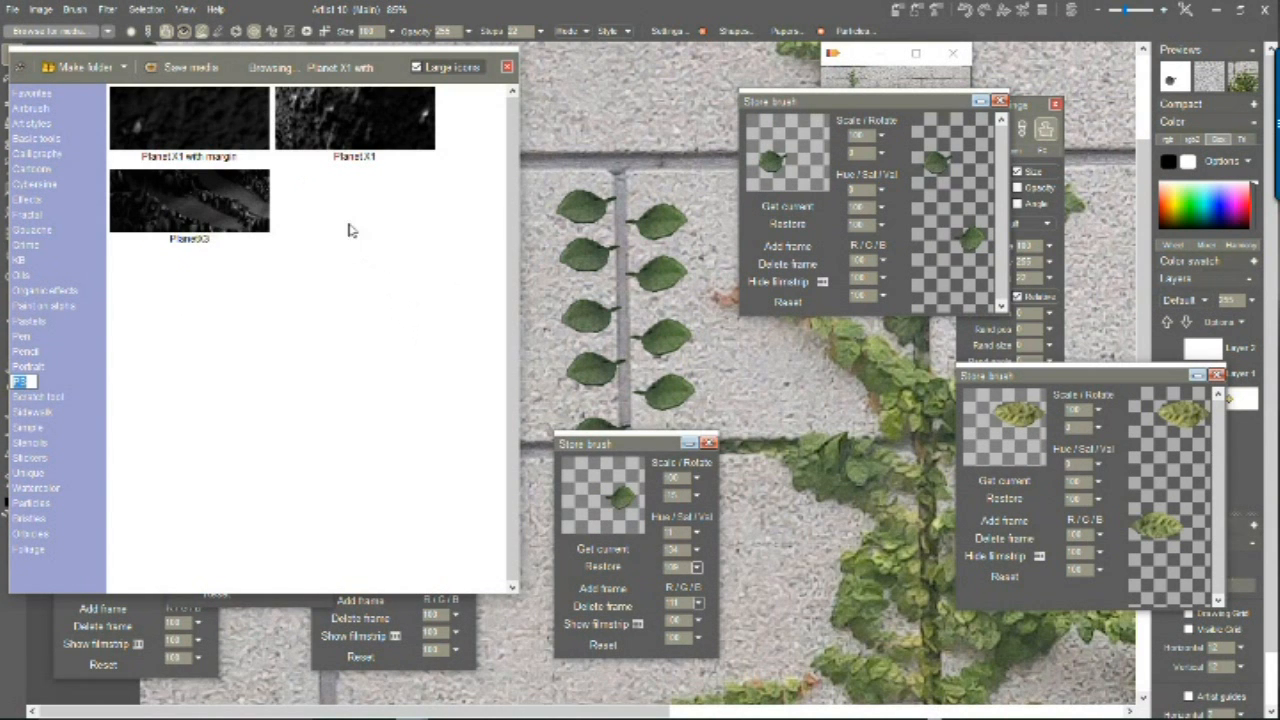
left_click(185, 68)
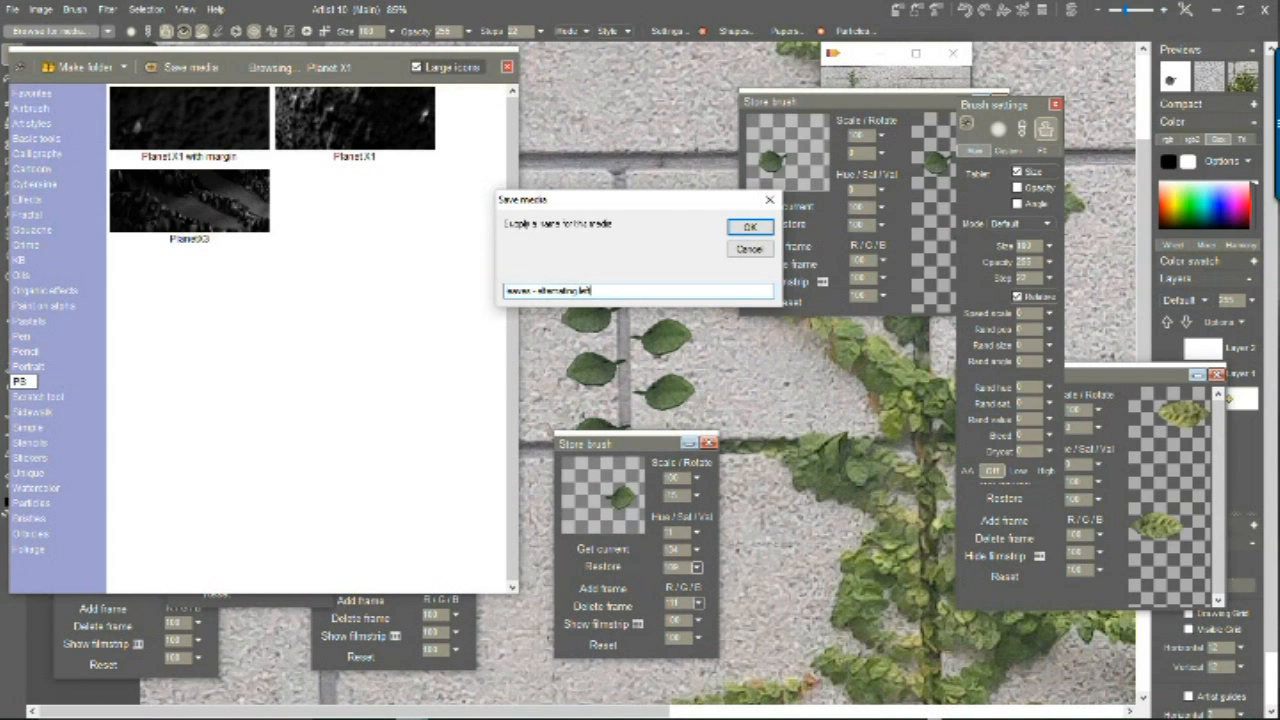
key("Return")
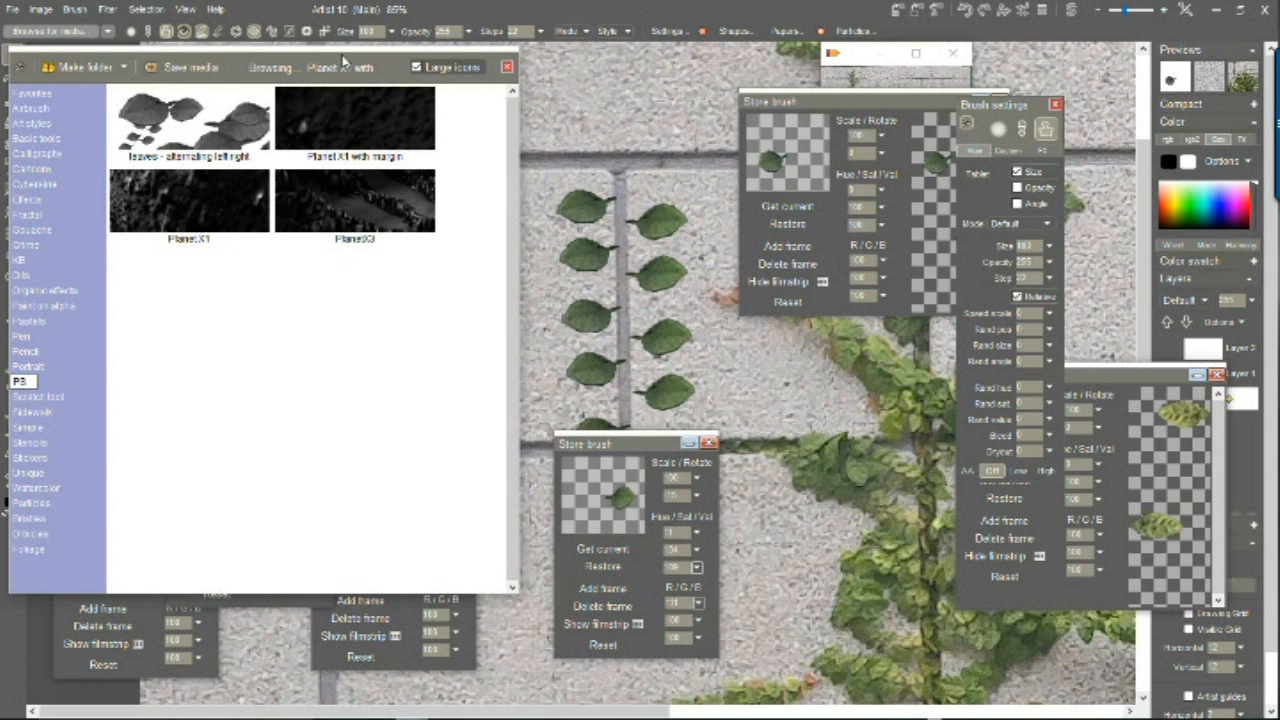
Step: Move the media browser clear of the wall, and paint another trial leaf stroke along the joint before clearing the leaves
mouse_move(395, 60)
left_mouse_down()
mouse_move(504, 516)
mouse_move(467, 593)
mouse_move(445, 593)
left_mouse_up()
mouse_move(612, 414)
left_mouse_down()
mouse_move(598, 400)
mouse_move(585, 290)
mouse_move(600, 155)
left_mouse_up()
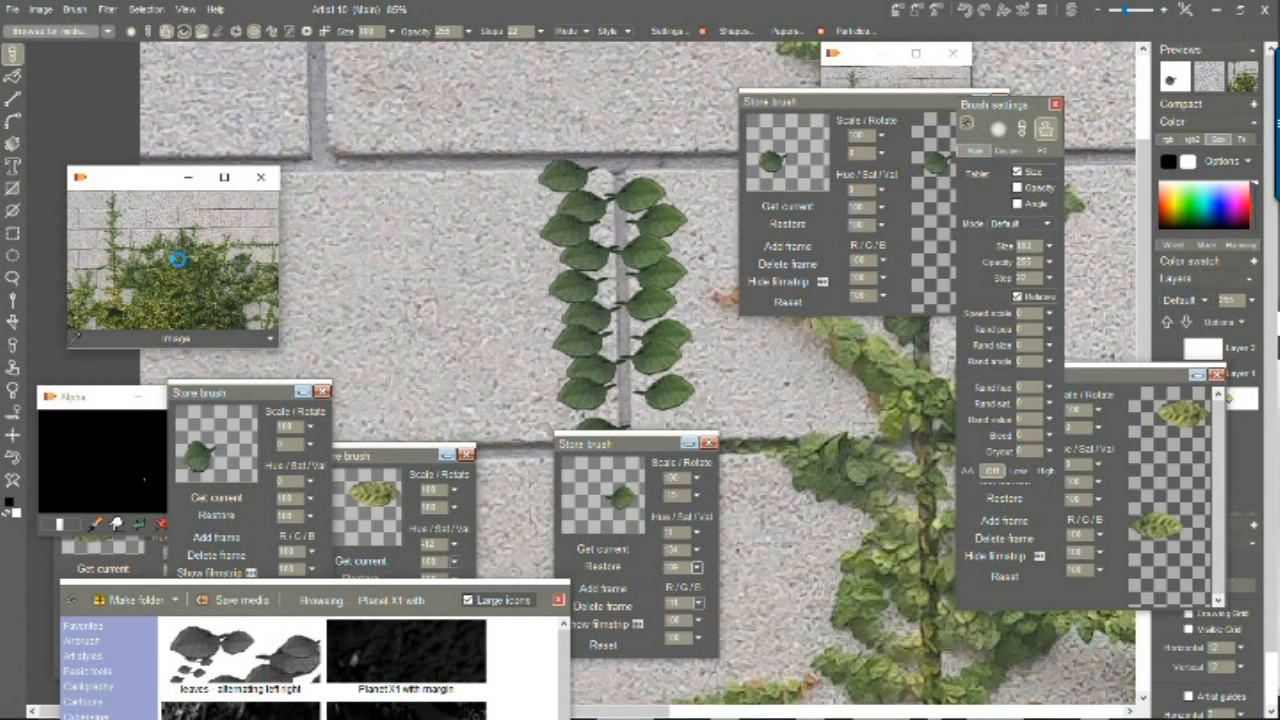
key("ctrl+z")
Step: Minimise the flipped leaf's store window and the spare photo window, and reposition the two-frame green leaf's filmstrip window
mouse_move(659, 444)
left_mouse_down()
mouse_move(840, 472)
mouse_move(925, 444)
left_mouse_up()
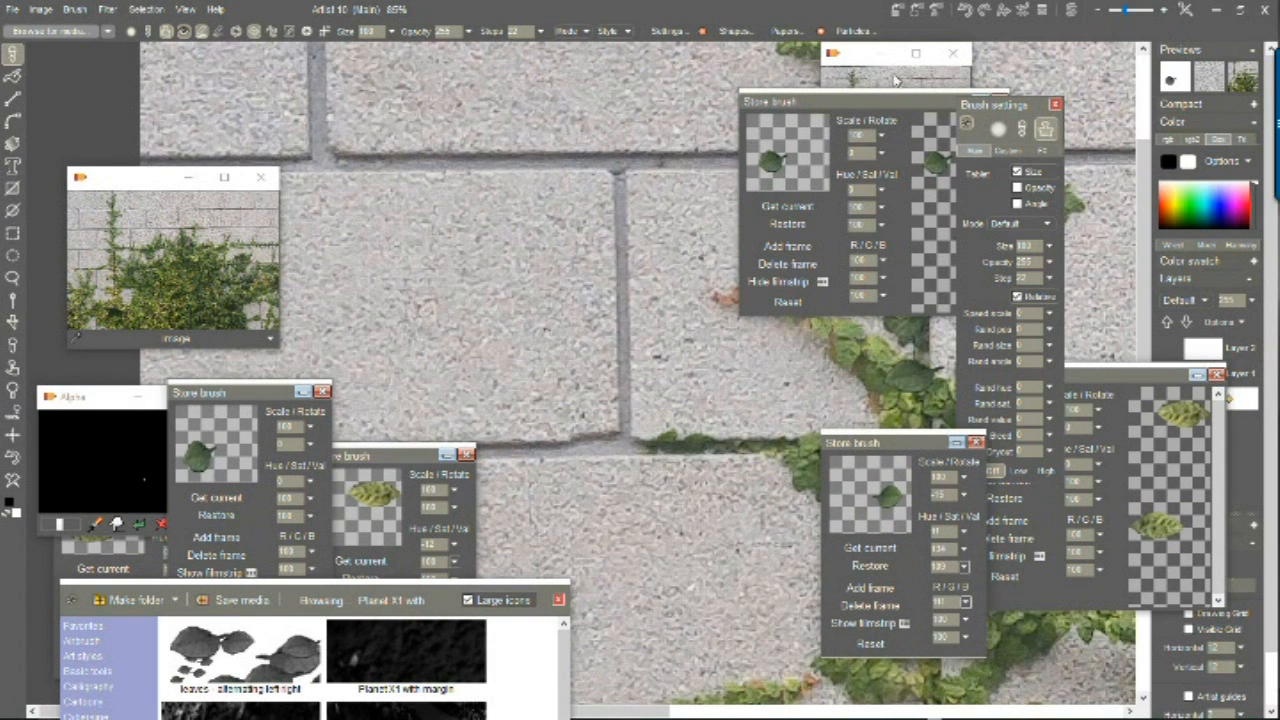
left_click_drag(889, 102, 740, 425)
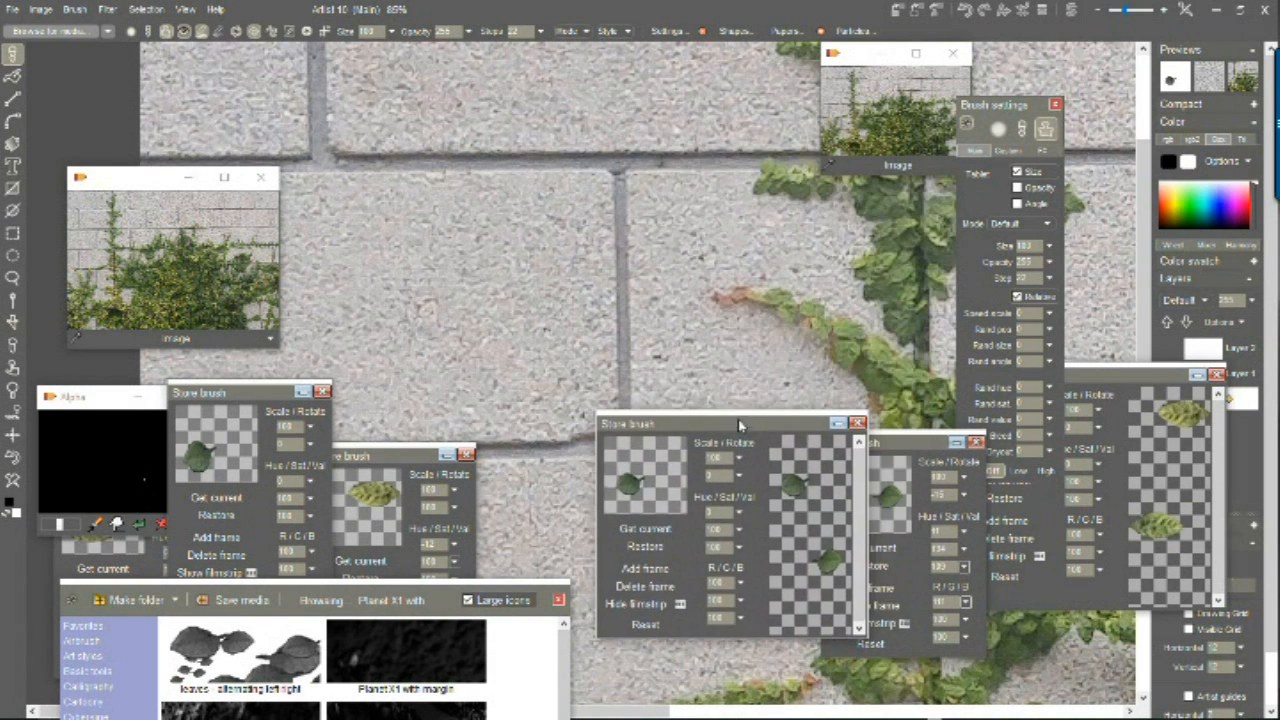
left_click(957, 440)
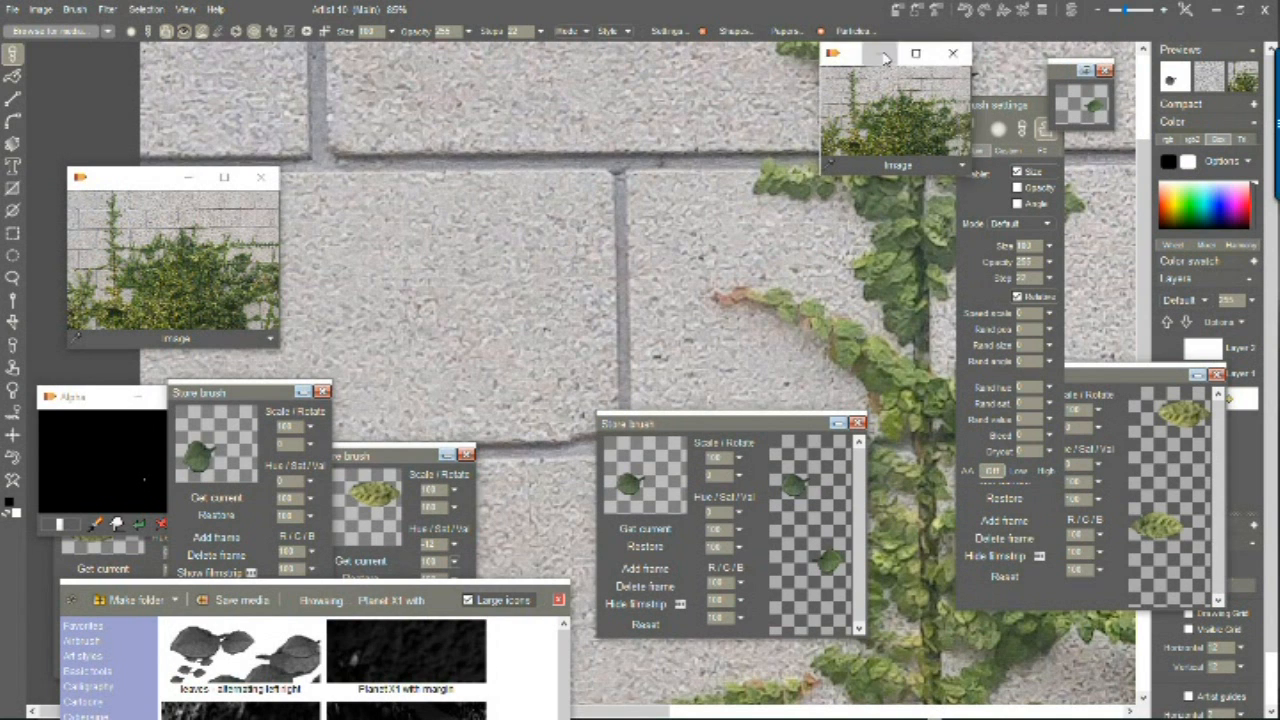
left_click(918, 56)
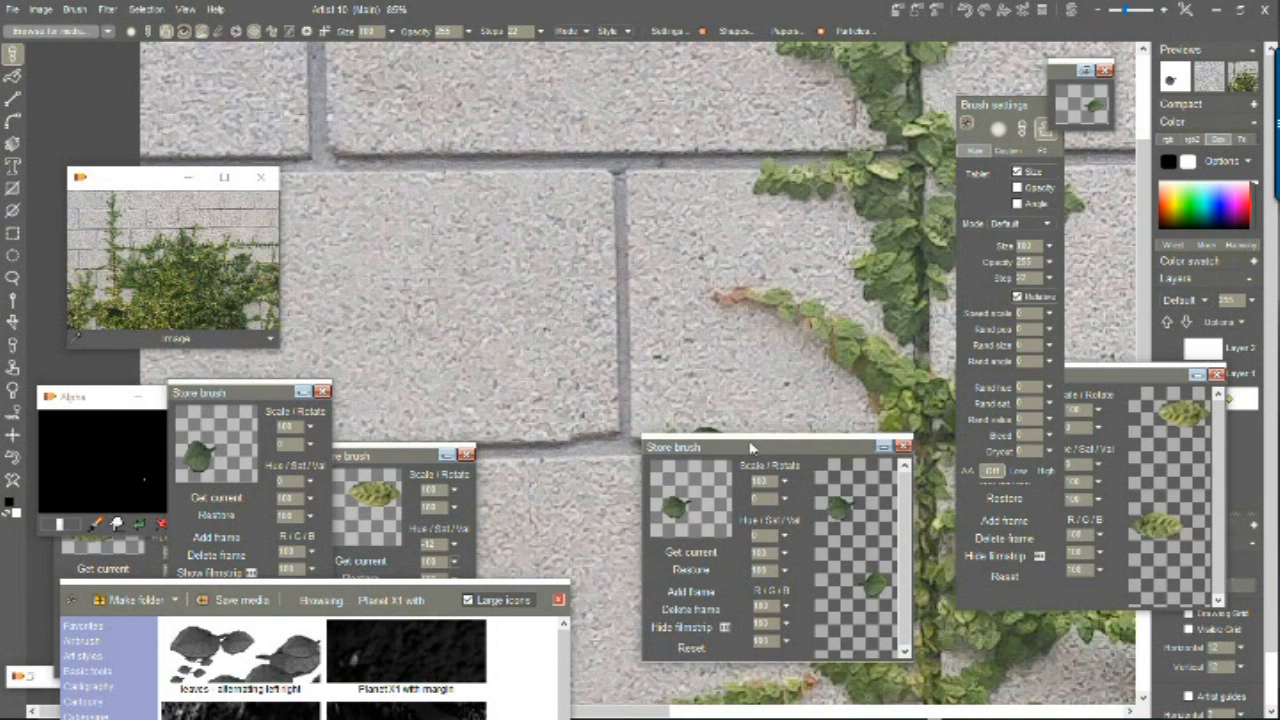
left_click_drag(690, 423, 866, 88)
Step: Add a black drop shadow to the leaf brush with brush enlargement and colour replacement enabled
left_click(75, 9)
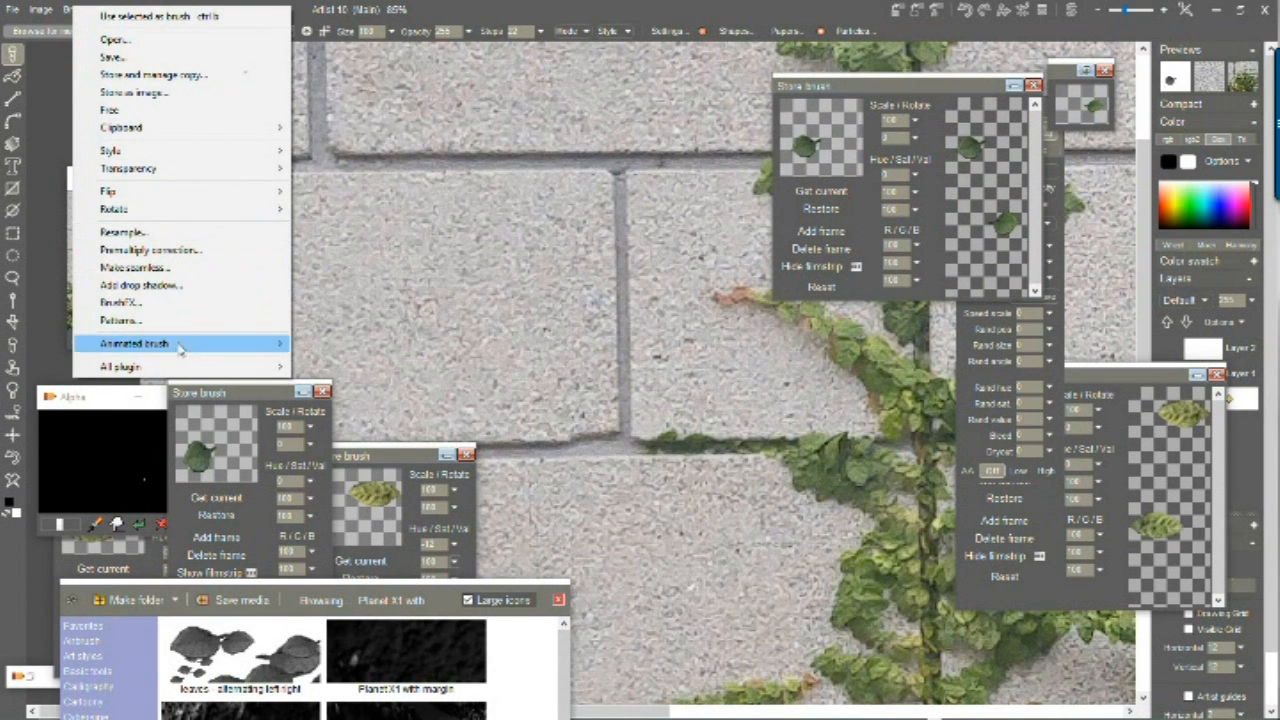
left_click(172, 285)
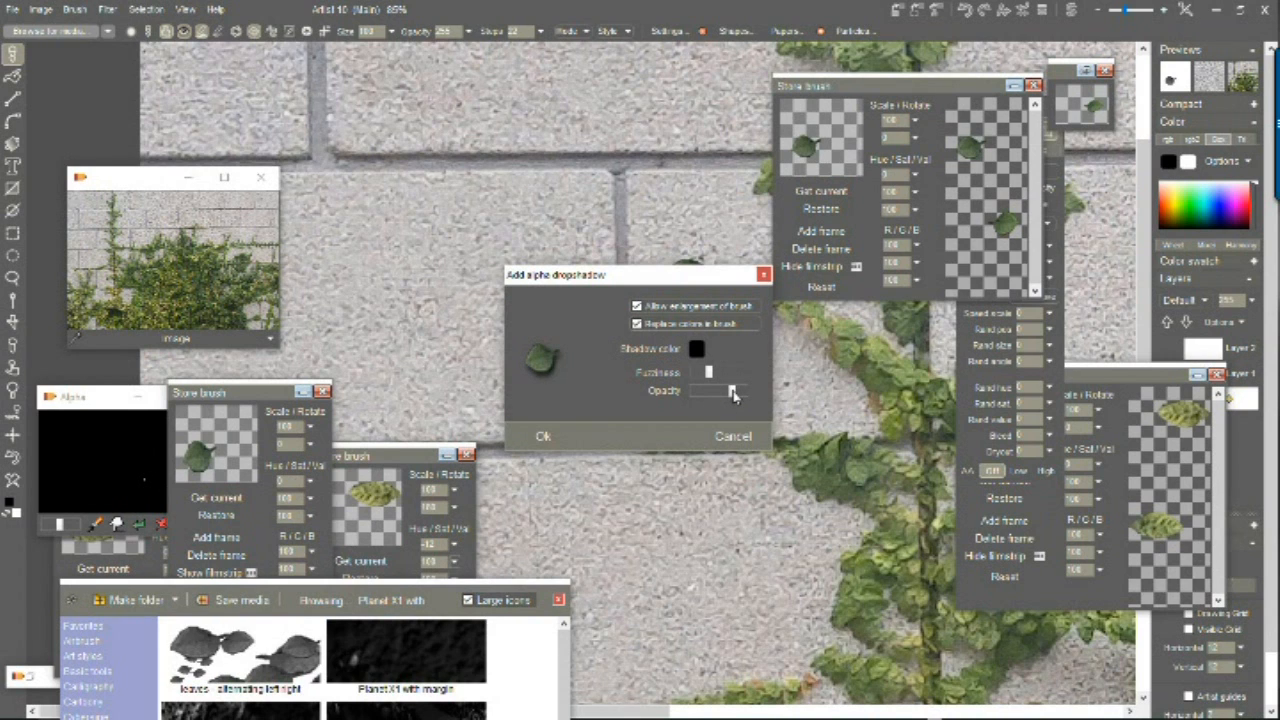
left_click(541, 441)
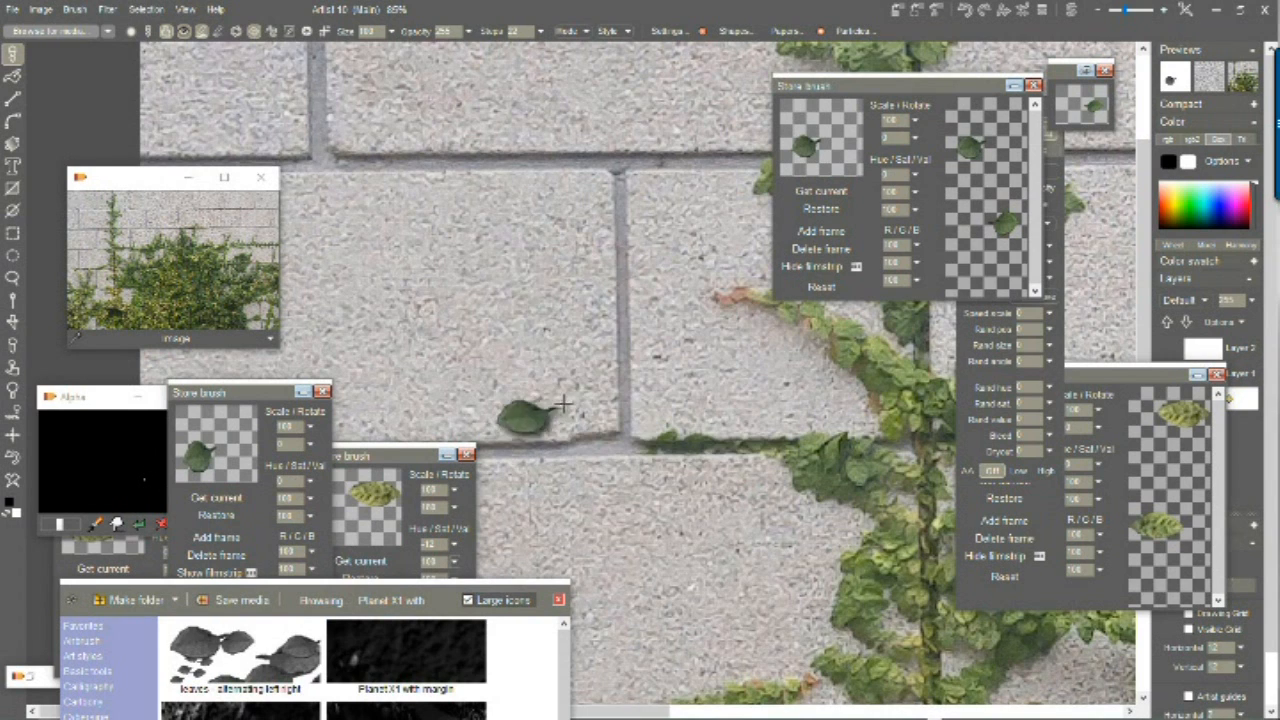
Step: Paint a trial column of shadowed leaves along the vertical mortar joint and clear it
left_click(611, 366)
left_click_drag(611, 318, 608, 138)
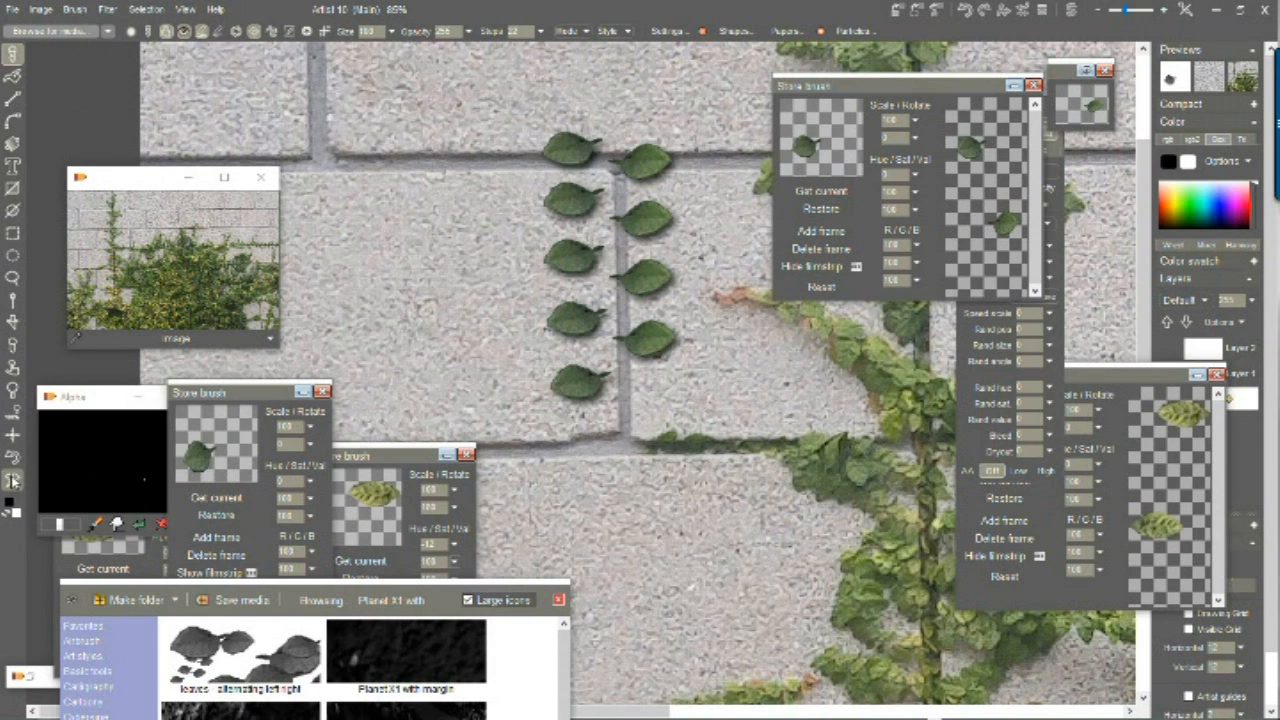
key("ctrl+z")
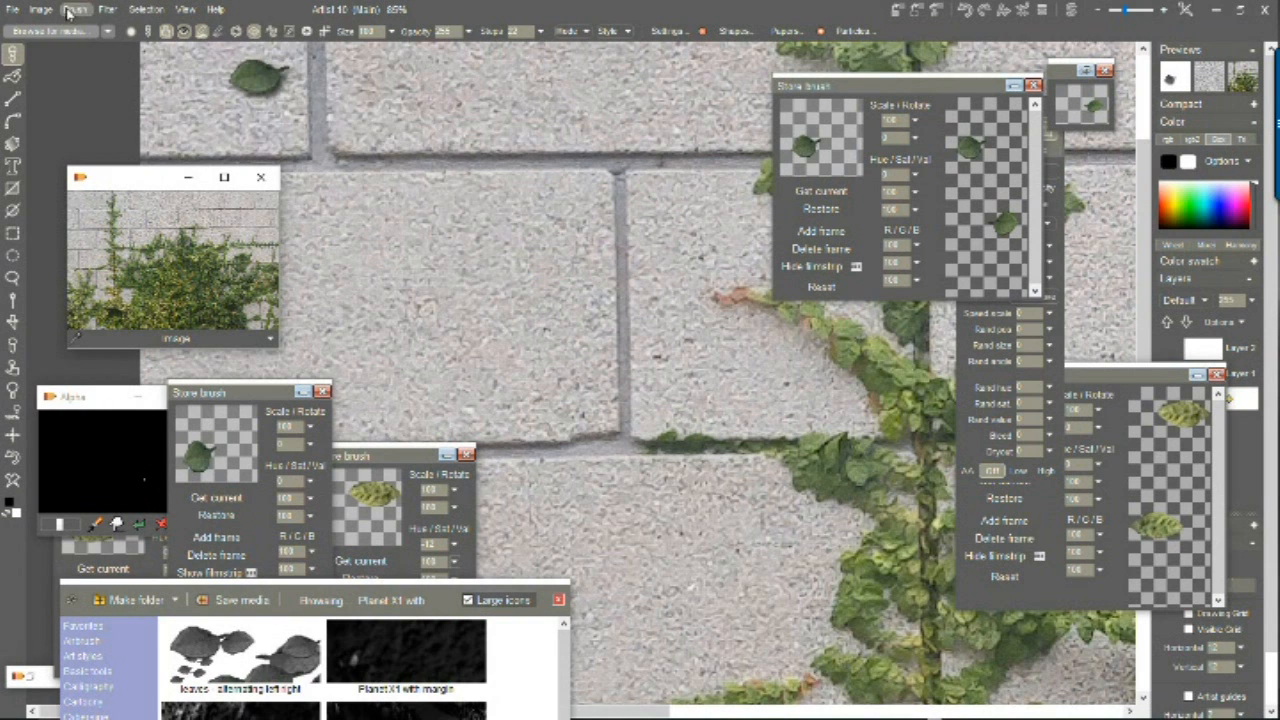
Step: Store and manage a copy of the shadowed leaf brush, minimising the old filmstrip window and moving the new one aside
left_click(76, 10)
left_click(170, 79)
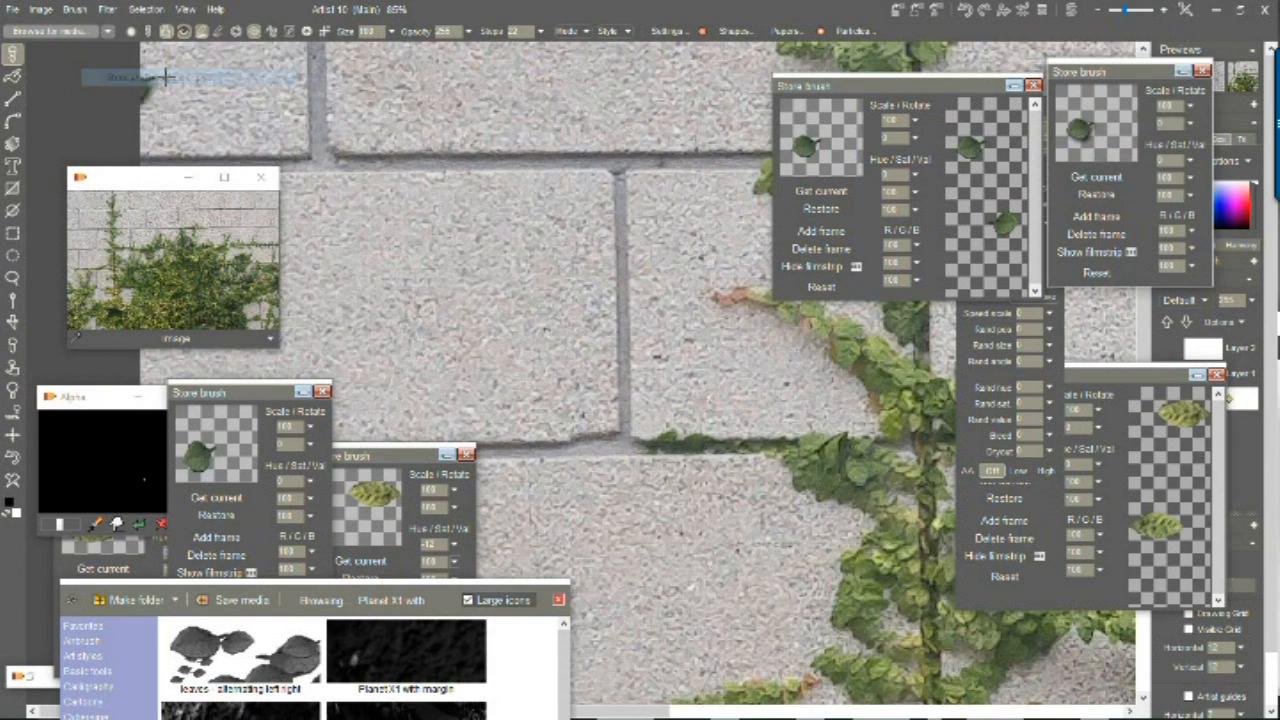
left_click(1014, 86)
mouse_move(1146, 72)
left_mouse_down()
mouse_move(885, 126)
mouse_move(850, 121)
mouse_move(826, 91)
left_mouse_up()
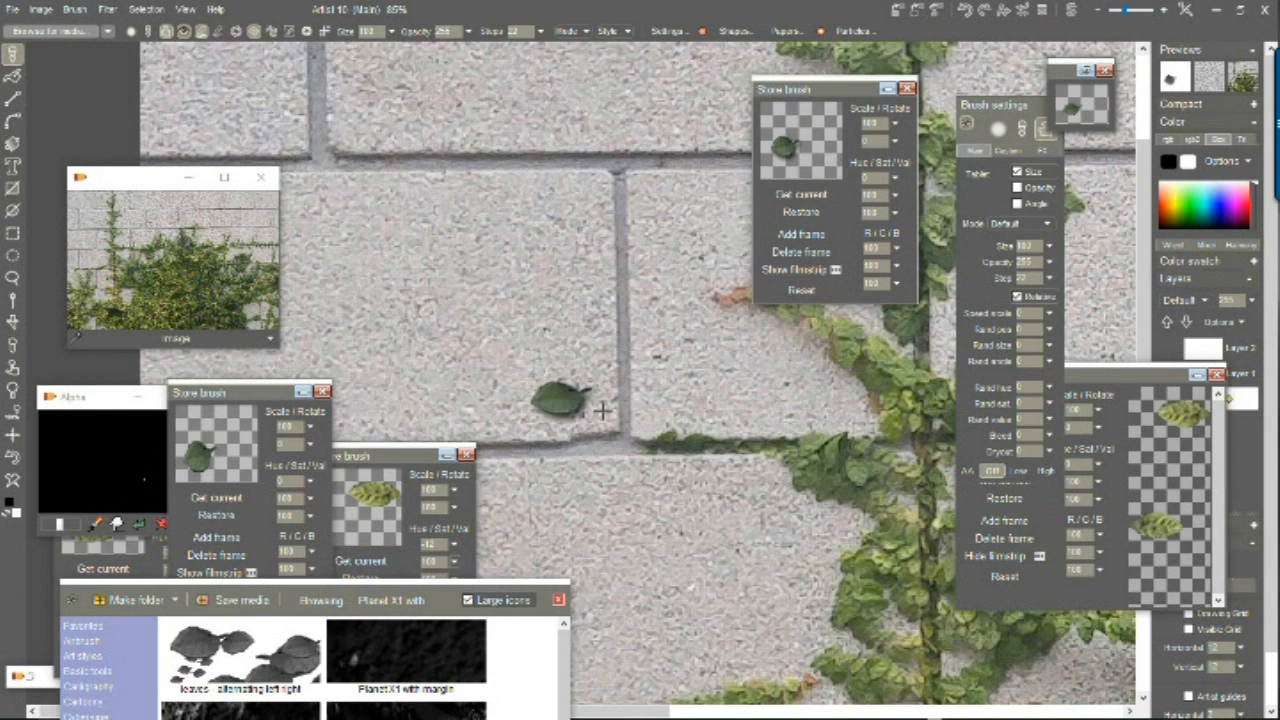
Step: Paint trial strokes of shadowed leaves up the vertical mortar joint and along the horizontal joint
mouse_move(622, 470)
left_mouse_down()
mouse_move(607, 175)
mouse_move(528, 143)
left_mouse_up()
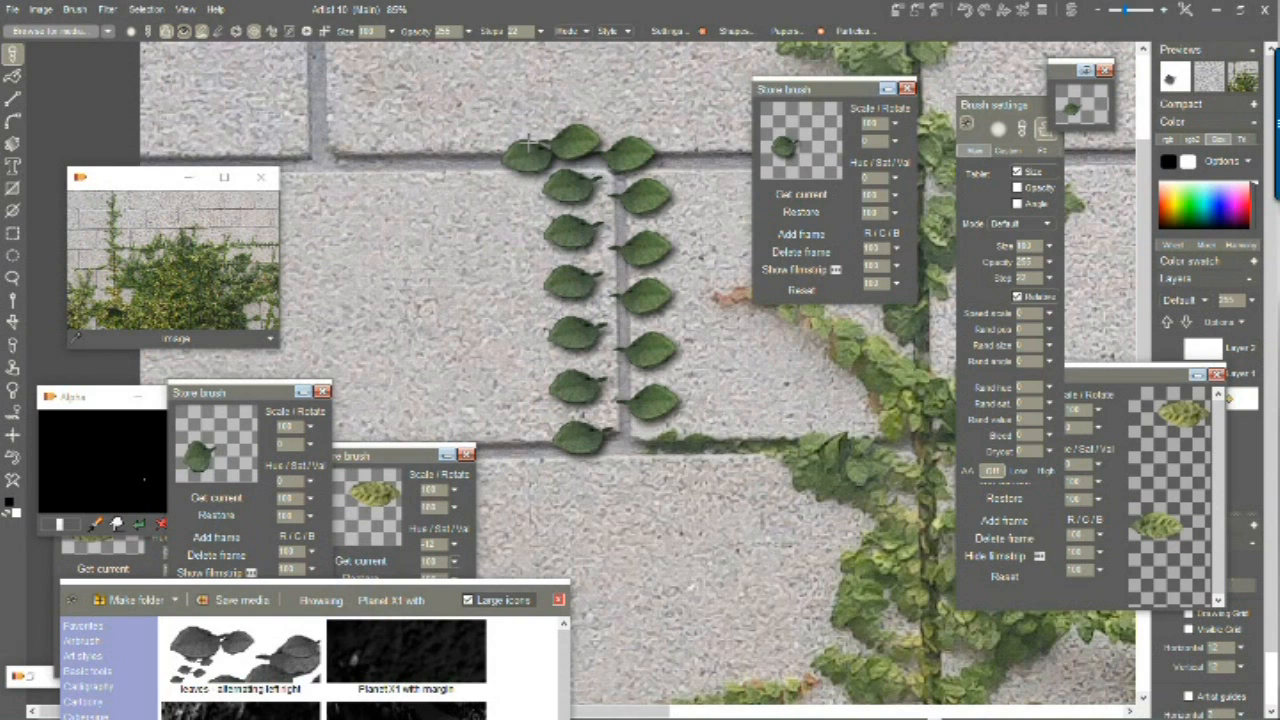
mouse_move(636, 405)
left_mouse_down()
mouse_move(633, 172)
mouse_move(565, 148)
mouse_move(335, 133)
mouse_move(279, 93)
mouse_move(255, 70)
left_mouse_up()
left_click(428, 283)
key("ctrl+z")
left_click(248, 52)
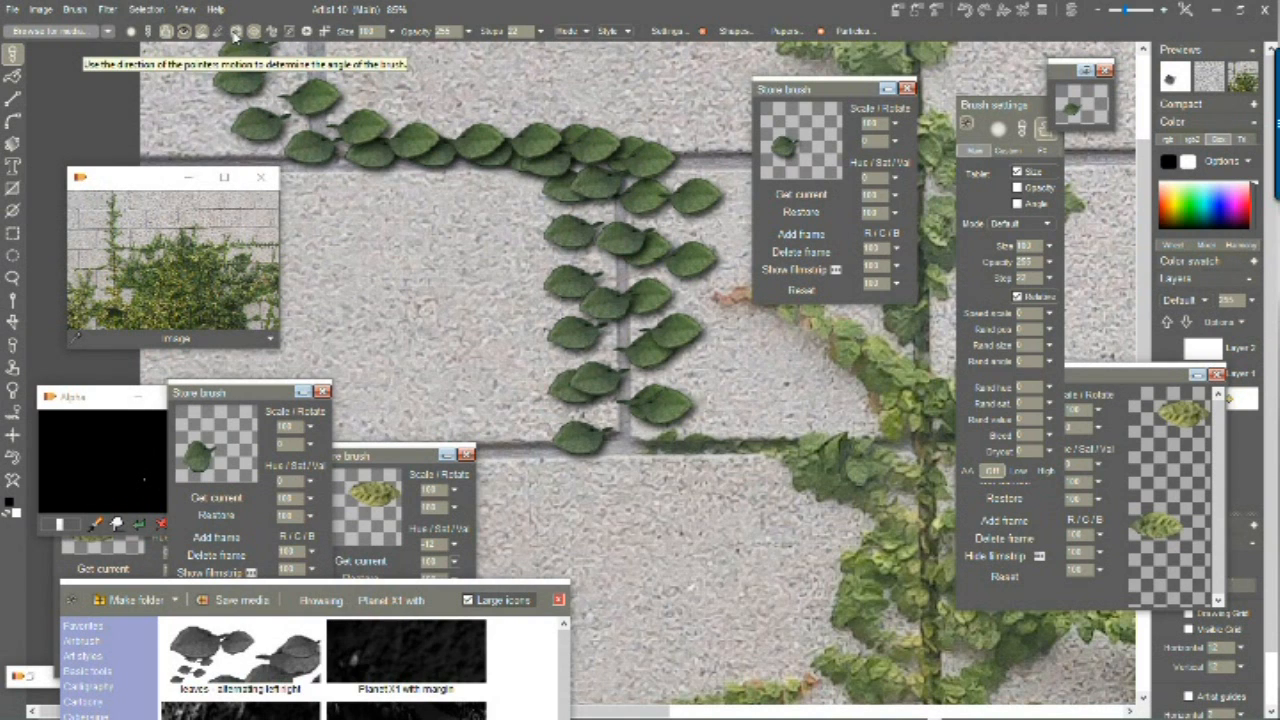
Step: Make the brush angle follow the stroke direction, and replace the earlier leaves with new strokes along the mortar joints
left_click(235, 32)
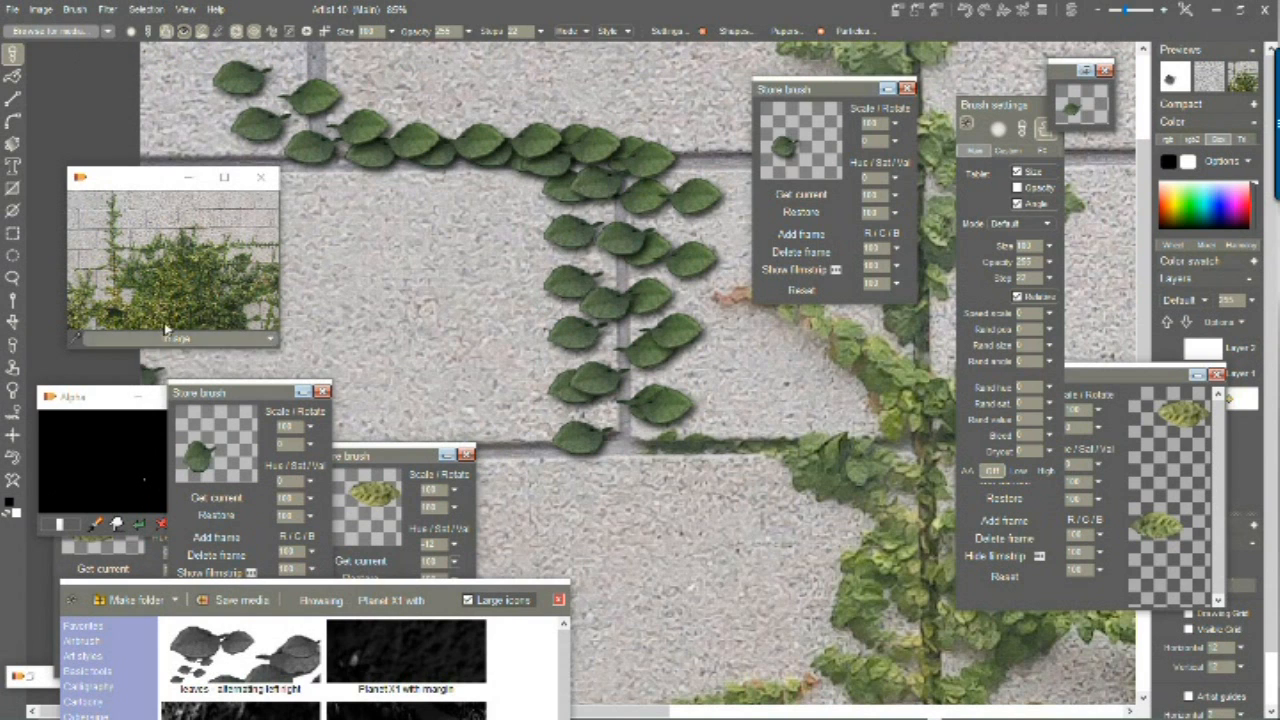
key("ctrl+z")
mouse_move(625, 425)
left_mouse_down()
mouse_move(626, 152)
mouse_move(590, 130)
mouse_move(485, 150)
mouse_move(460, 135)
mouse_move(350, 140)
mouse_move(318, 98)
left_mouse_up()
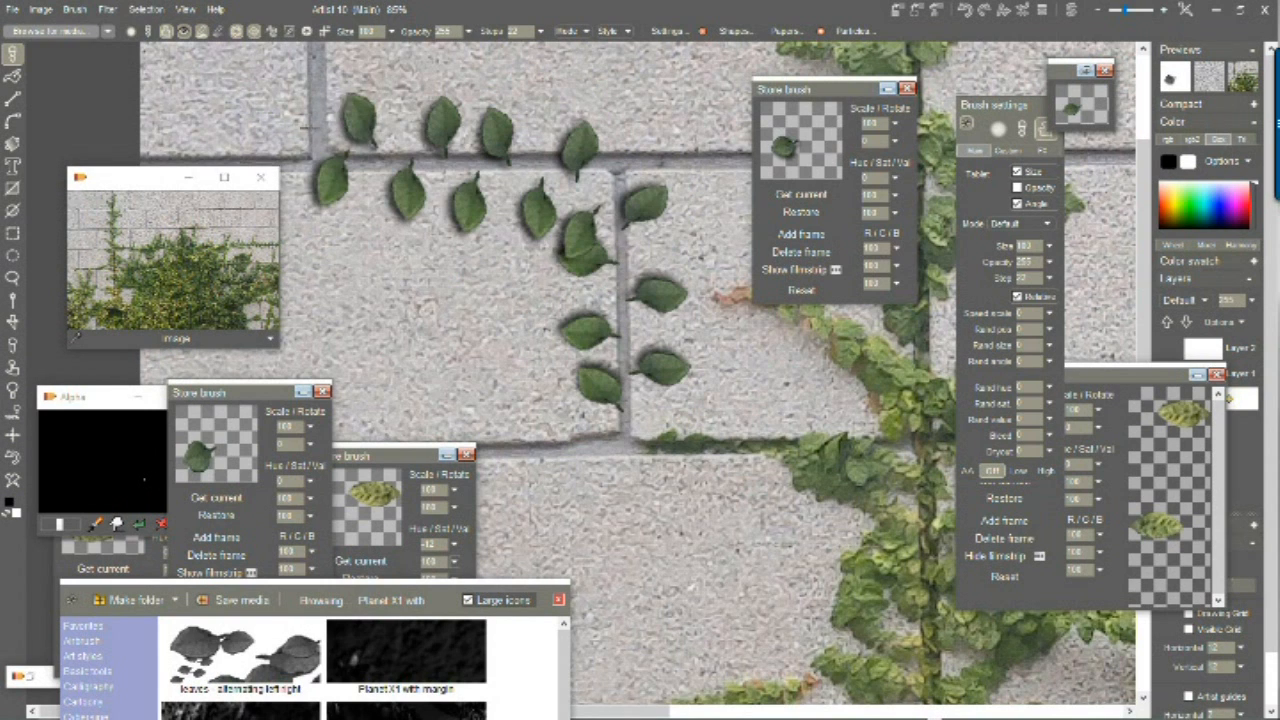
left_click_drag(307, 127, 294, 54)
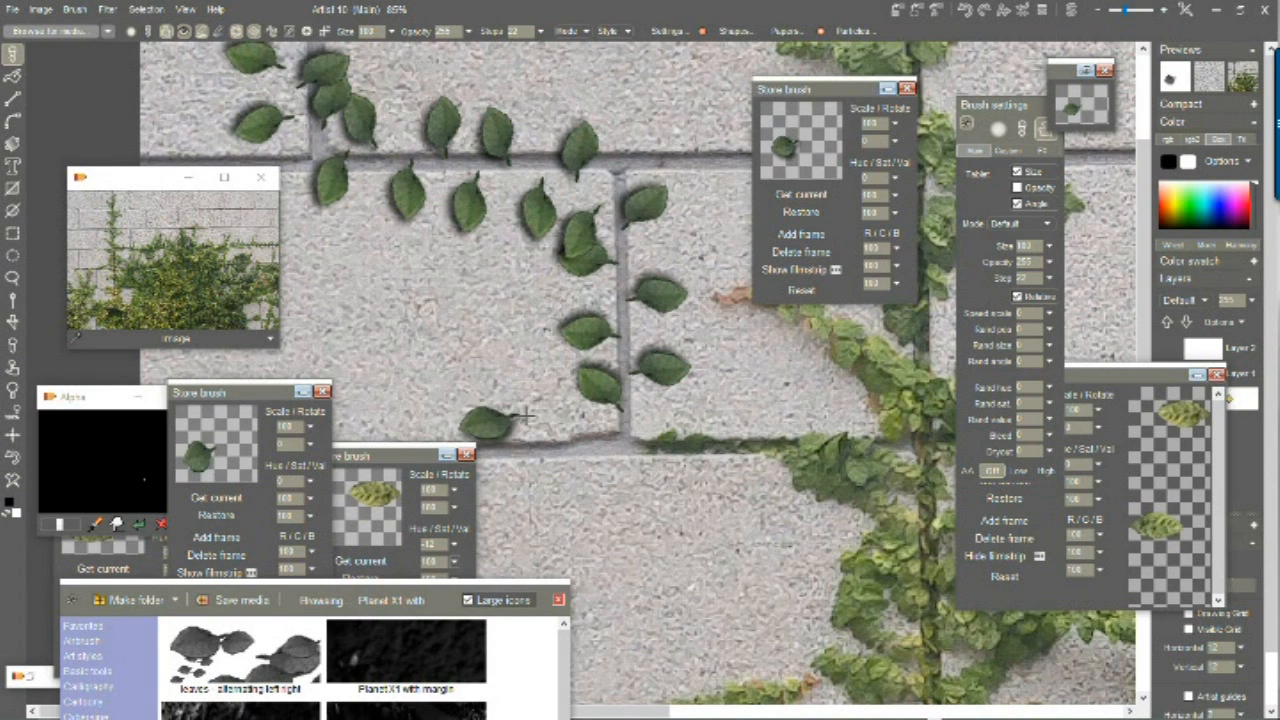
left_click(655, 230)
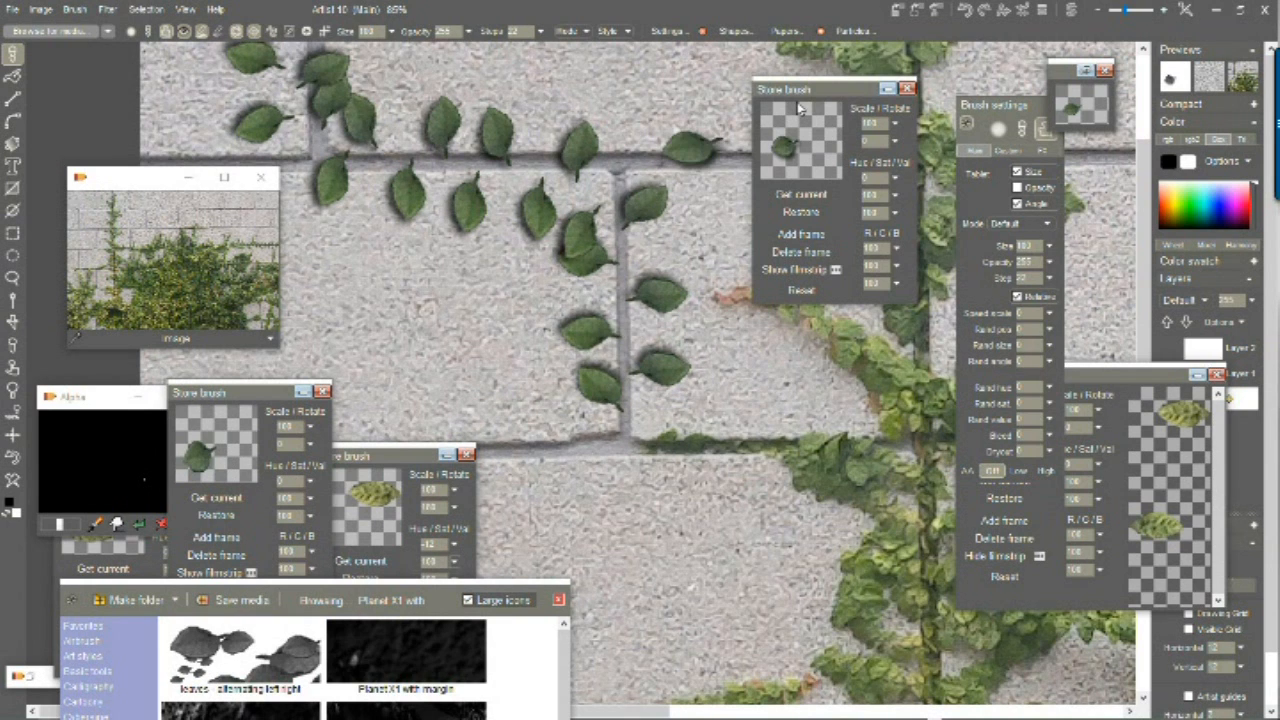
Step: Try scaled-down leaves along the mortar joints, restoring the stored brush's scale to 100 and clearing the painted leaves
left_click_drag(896, 125, 818, 150)
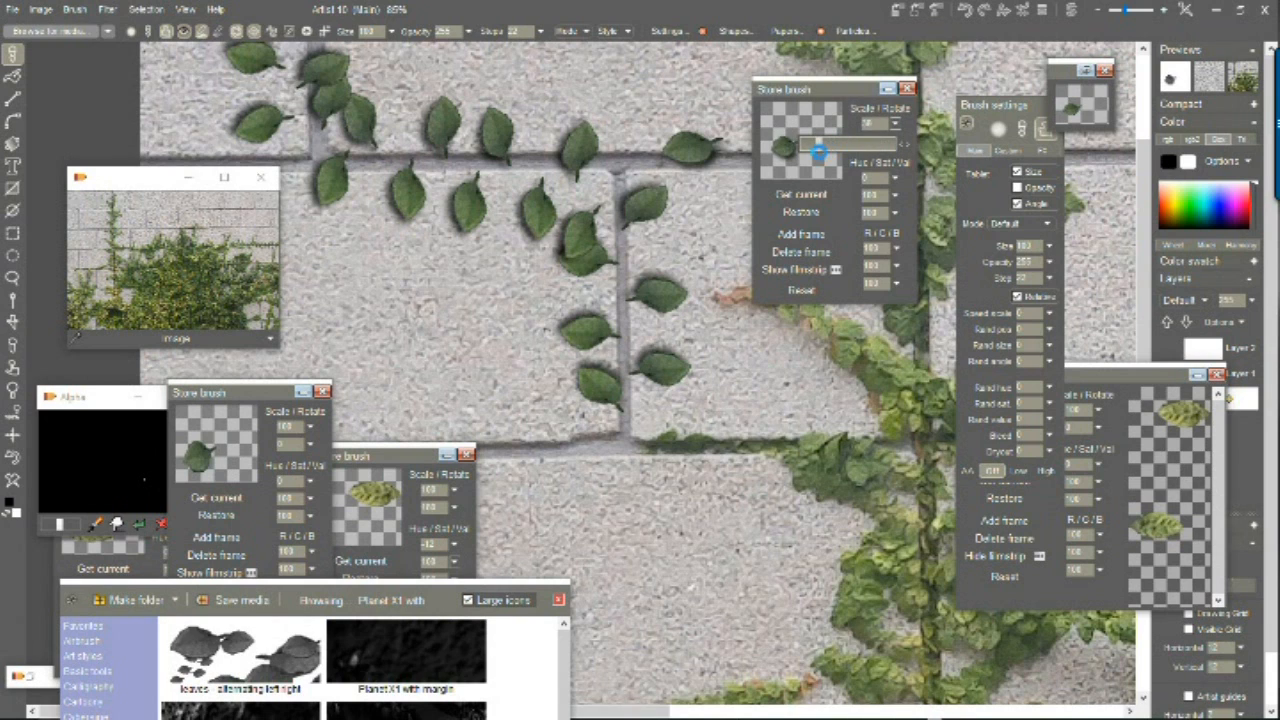
mouse_move(614, 428)
left_mouse_down()
mouse_move(605, 205)
mouse_move(591, 180)
mouse_move(365, 163)
mouse_move(305, 135)
left_mouse_up()
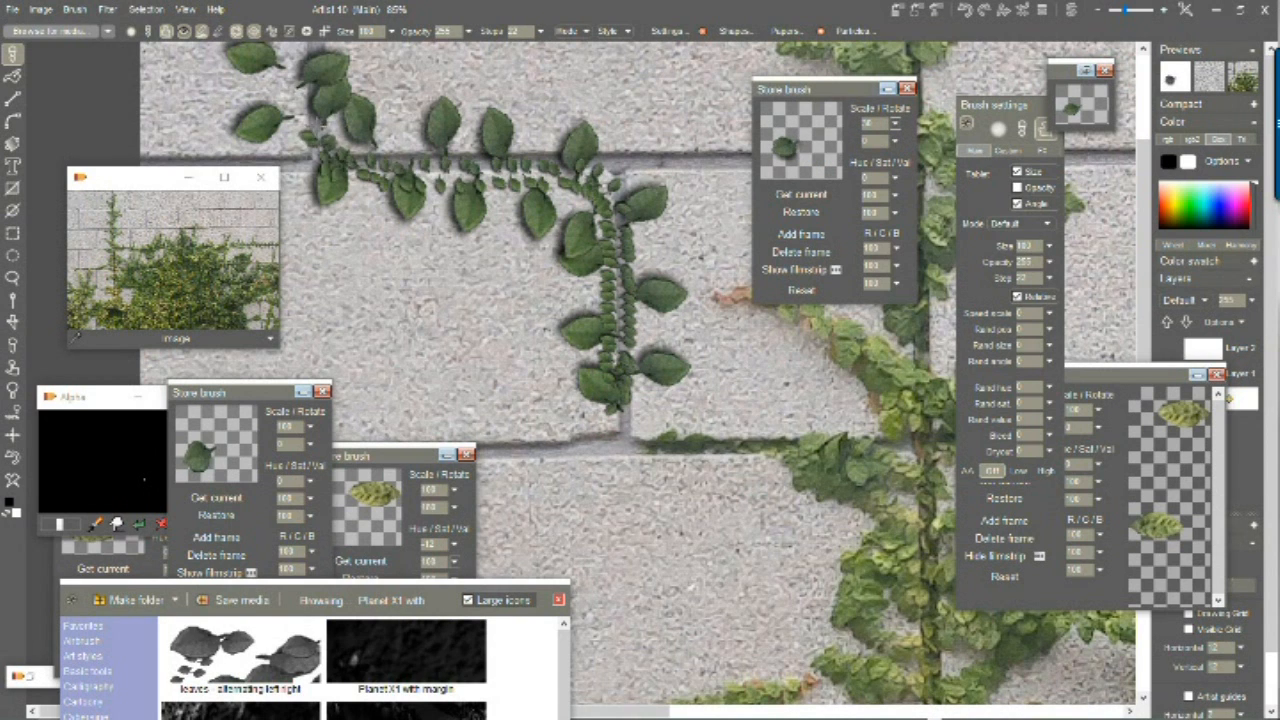
left_click_drag(897, 124, 832, 147)
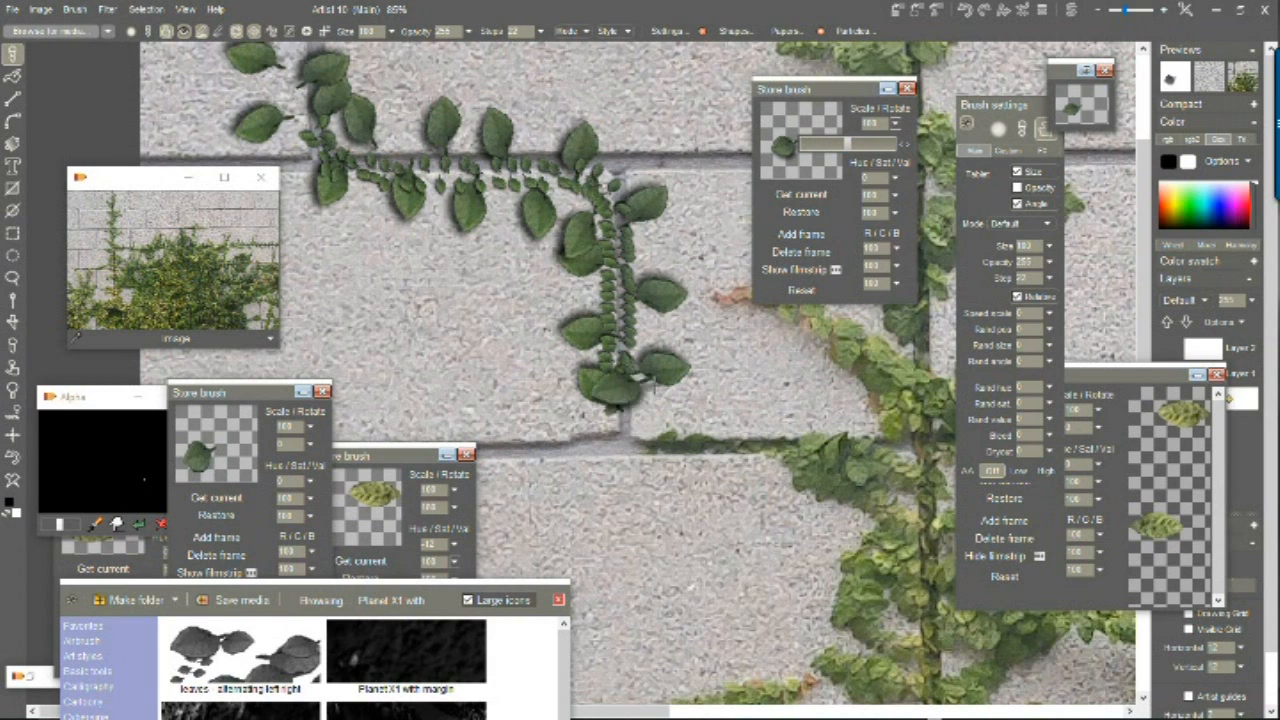
left_click(12, 488)
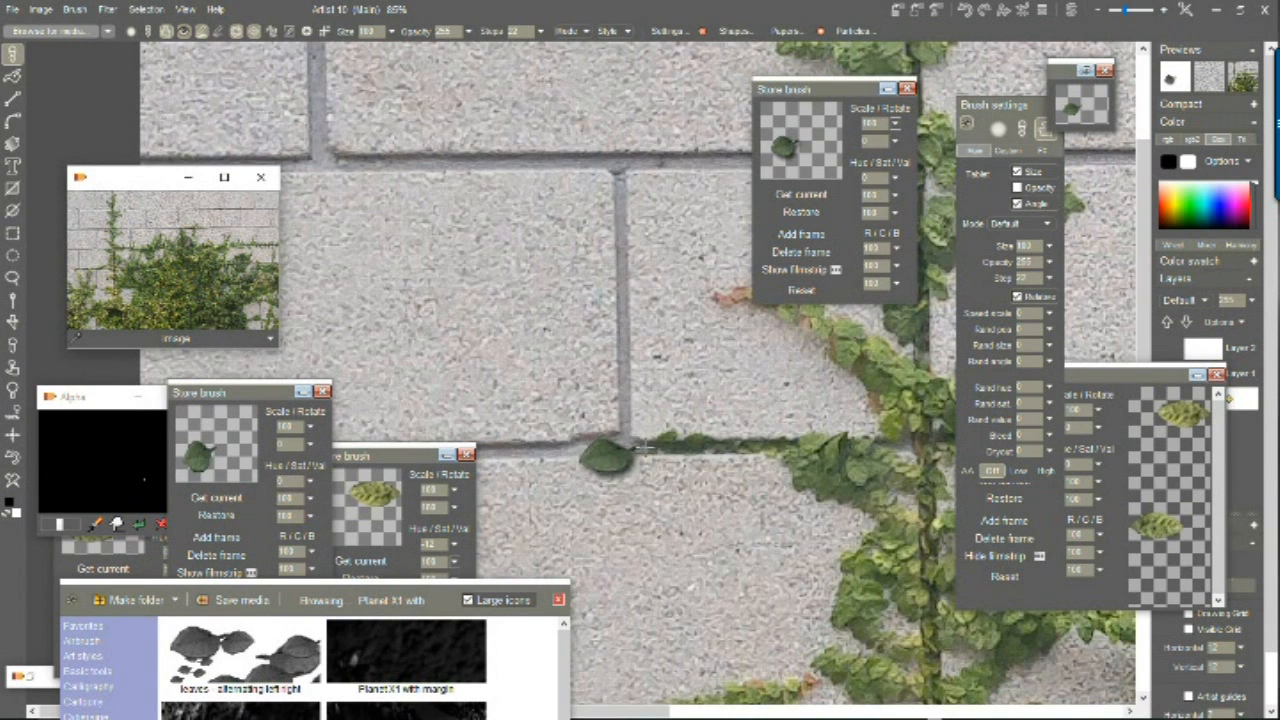
Step: Paint trial strokes of full-size leaves along the joints and across the wall blocks, replacing the last diagonal stroke with a new one
mouse_move(622, 430)
left_mouse_down()
mouse_move(625, 368)
mouse_move(573, 160)
mouse_move(420, 115)
mouse_move(378, 85)
left_mouse_up()
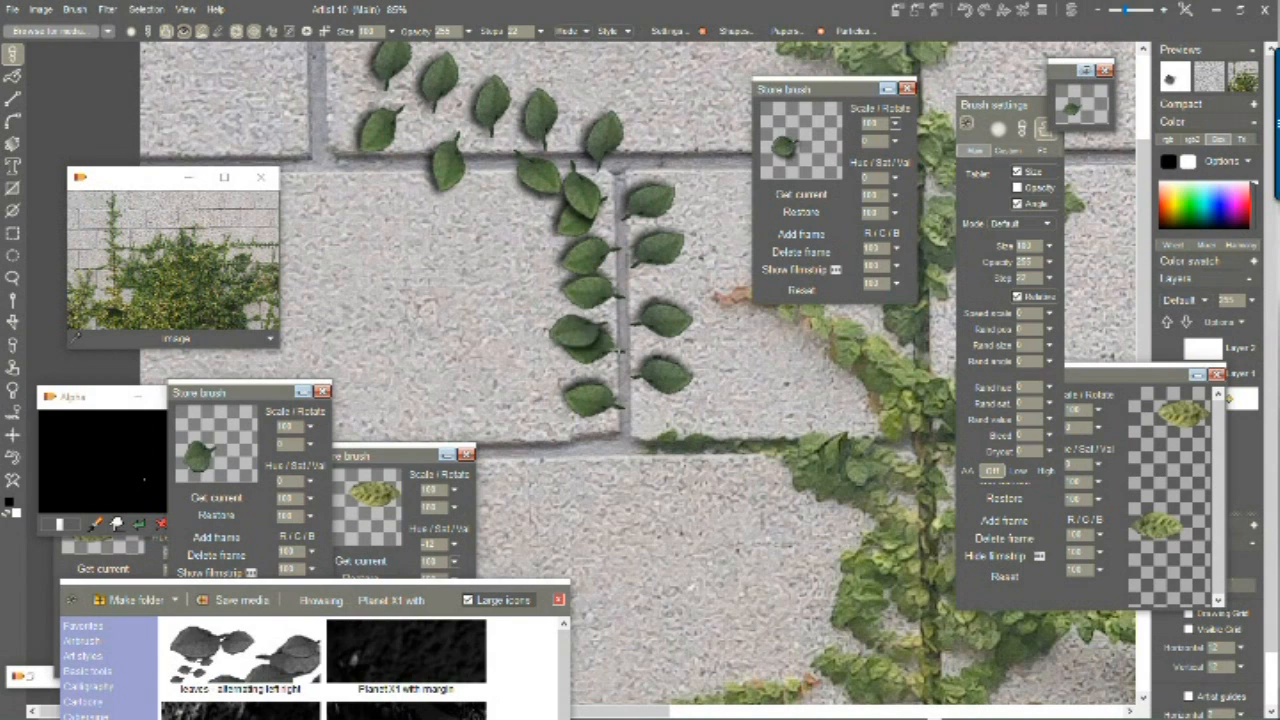
left_click_drag(668, 304, 502, 311)
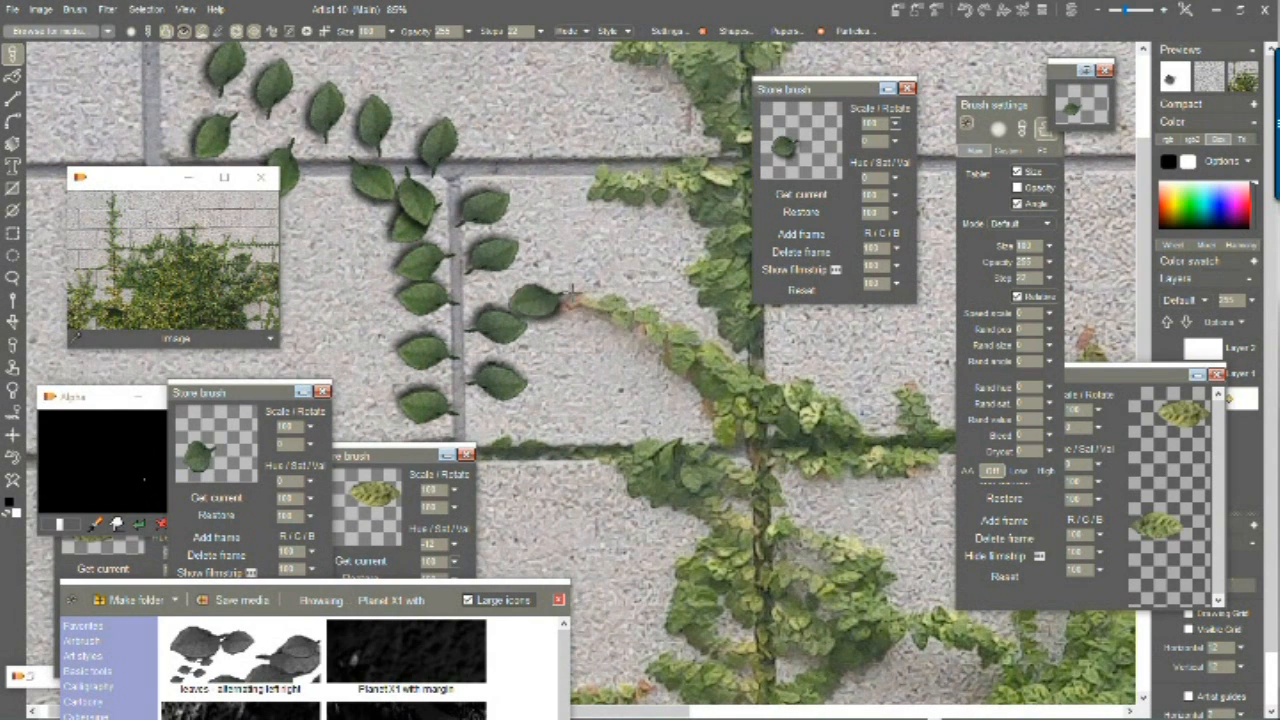
scroll(760, 390, "up", 1)
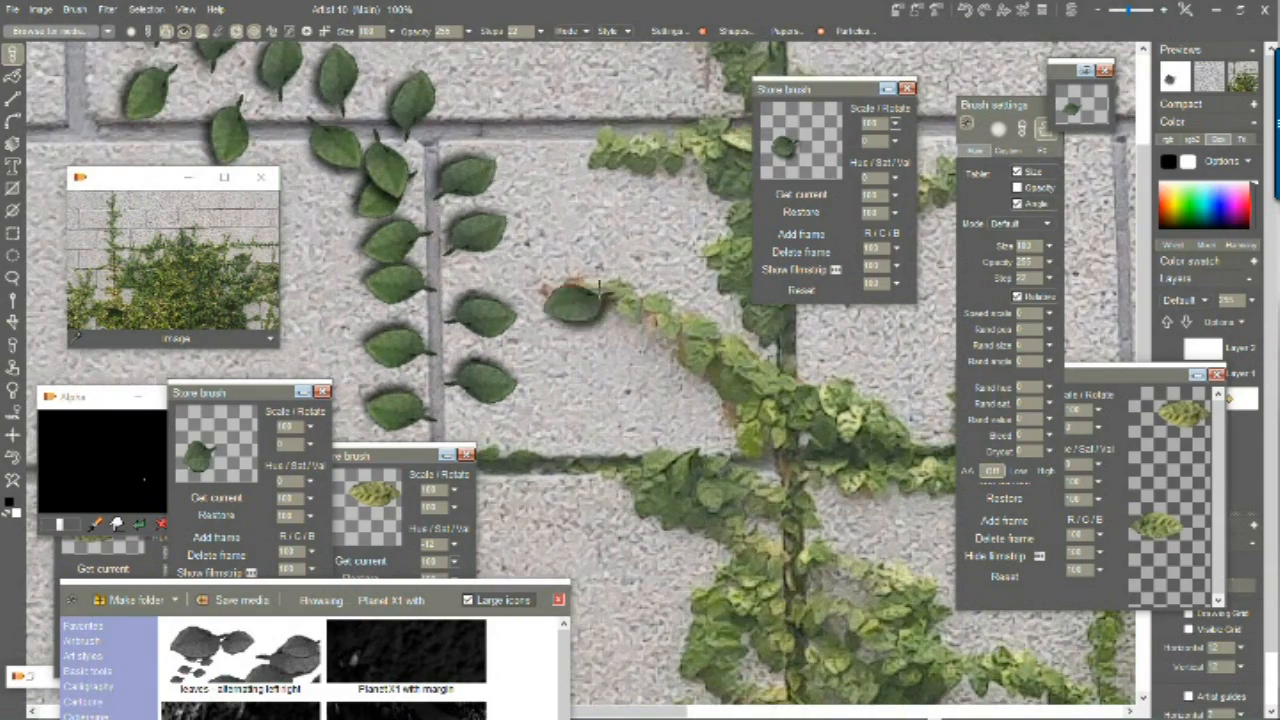
left_click_drag(534, 217, 1089, 549)
left_click_drag(878, 421, 535, 618)
mouse_move(818, 460)
left_mouse_down()
mouse_move(543, 186)
mouse_move(288, 130)
left_mouse_up()
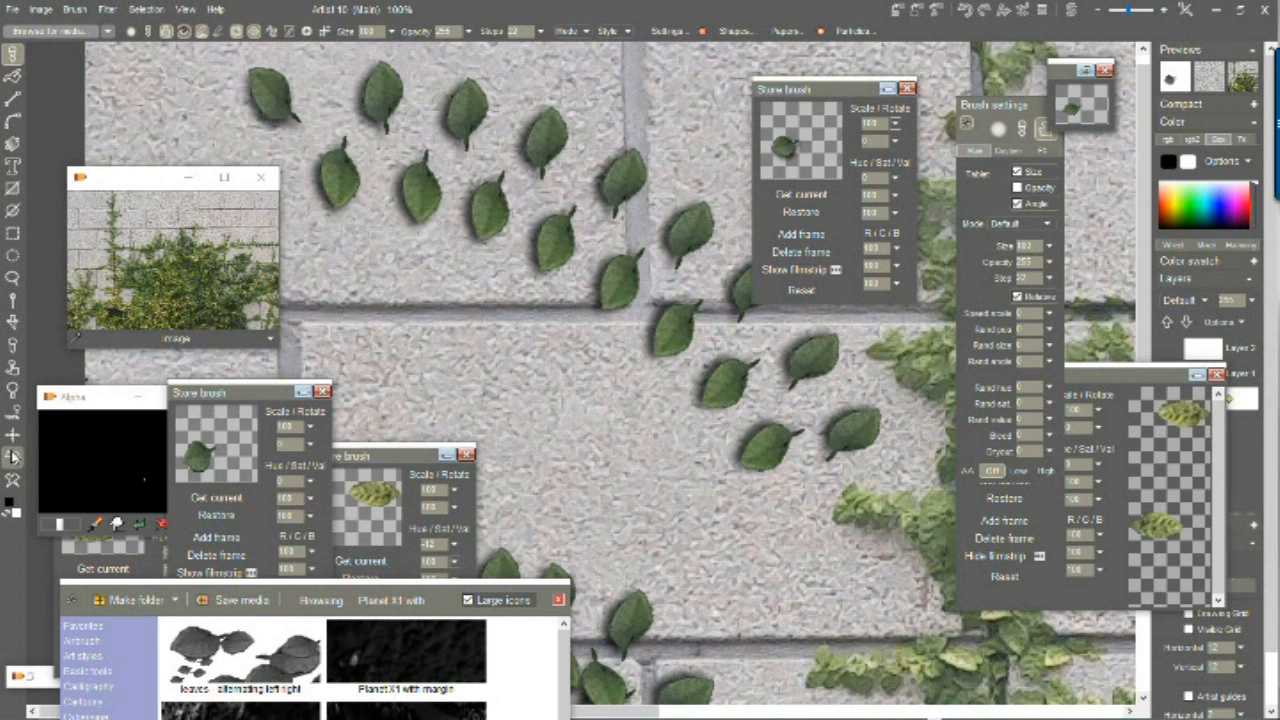
key("ctrl+z")
mouse_move(668, 404)
left_mouse_down()
mouse_move(411, 180)
mouse_move(200, 85)
left_mouse_up()
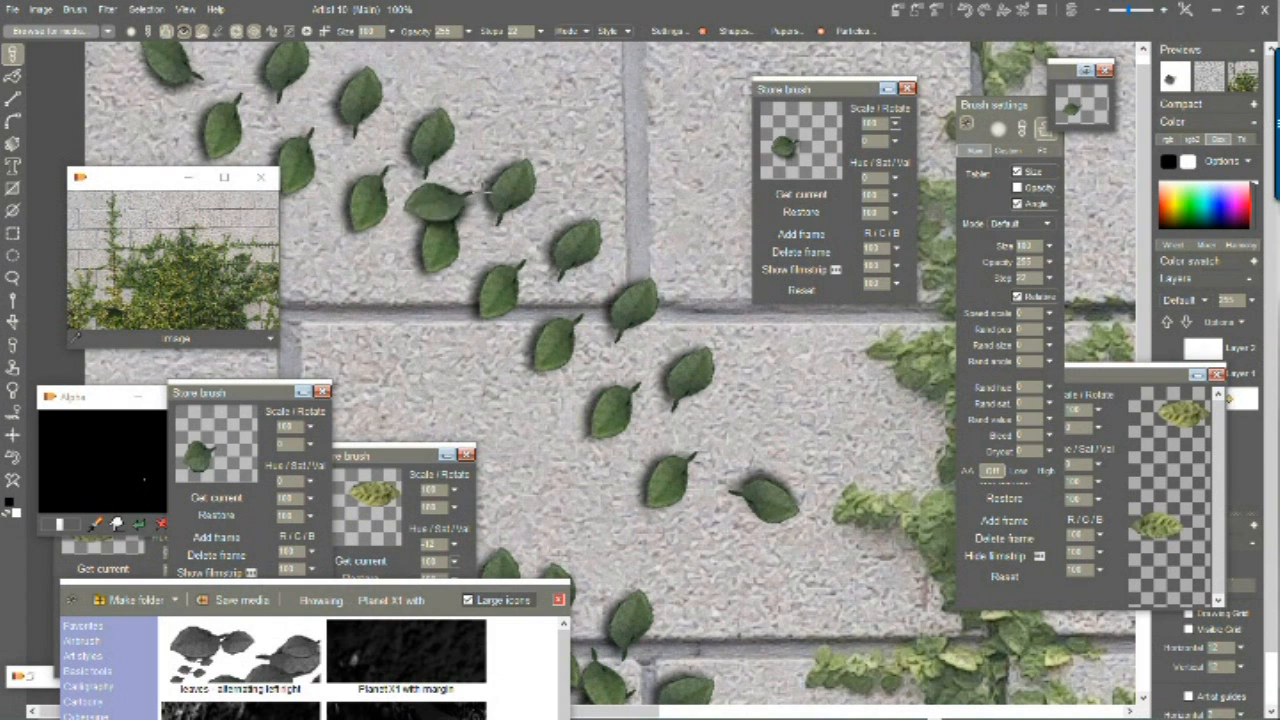
Step: Open the Post correction curve, add a middle point and raise the end point to form a gentle downward slope
left_click(186, 10)
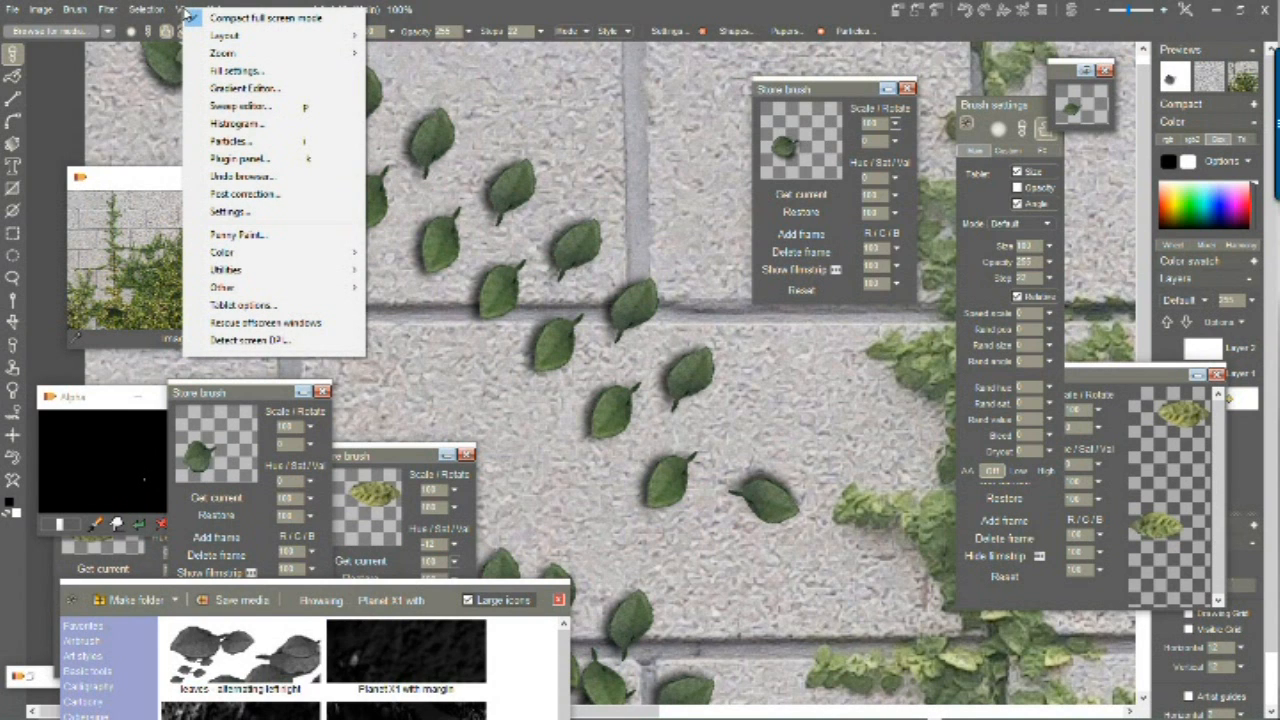
left_click(278, 201)
left_click_drag(580, 322, 348, 268)
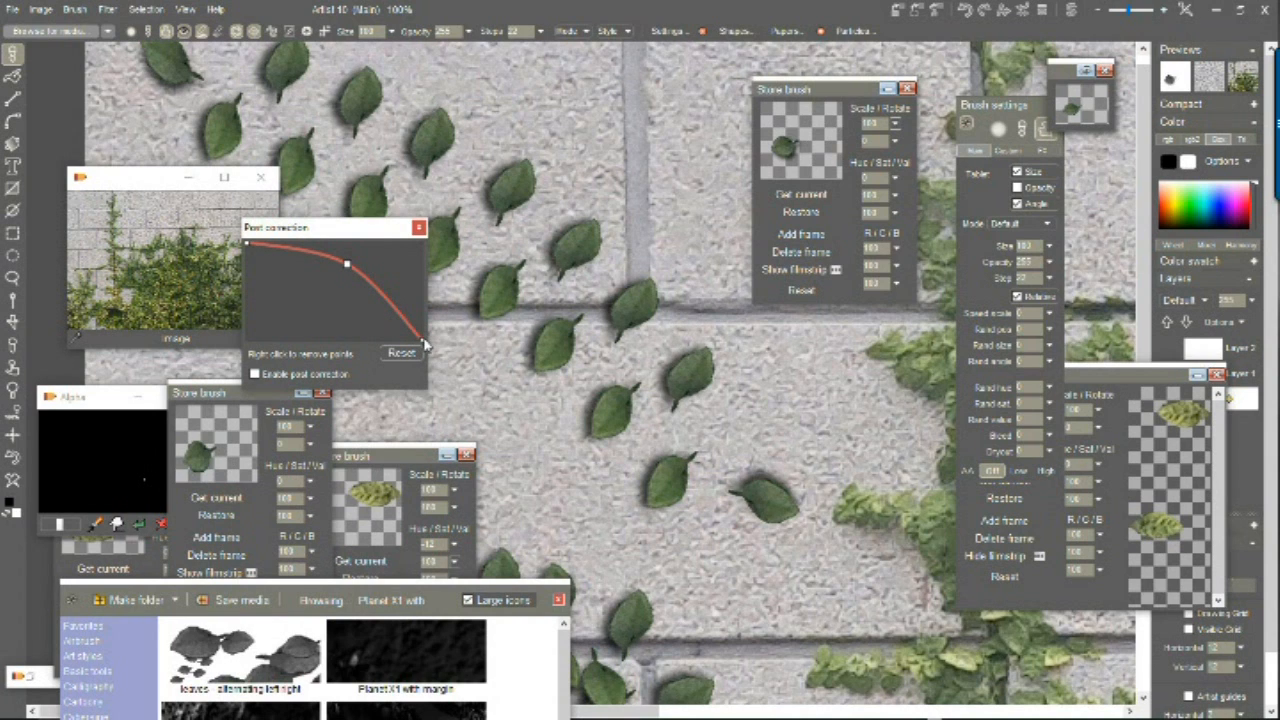
left_click_drag(424, 343, 423, 297)
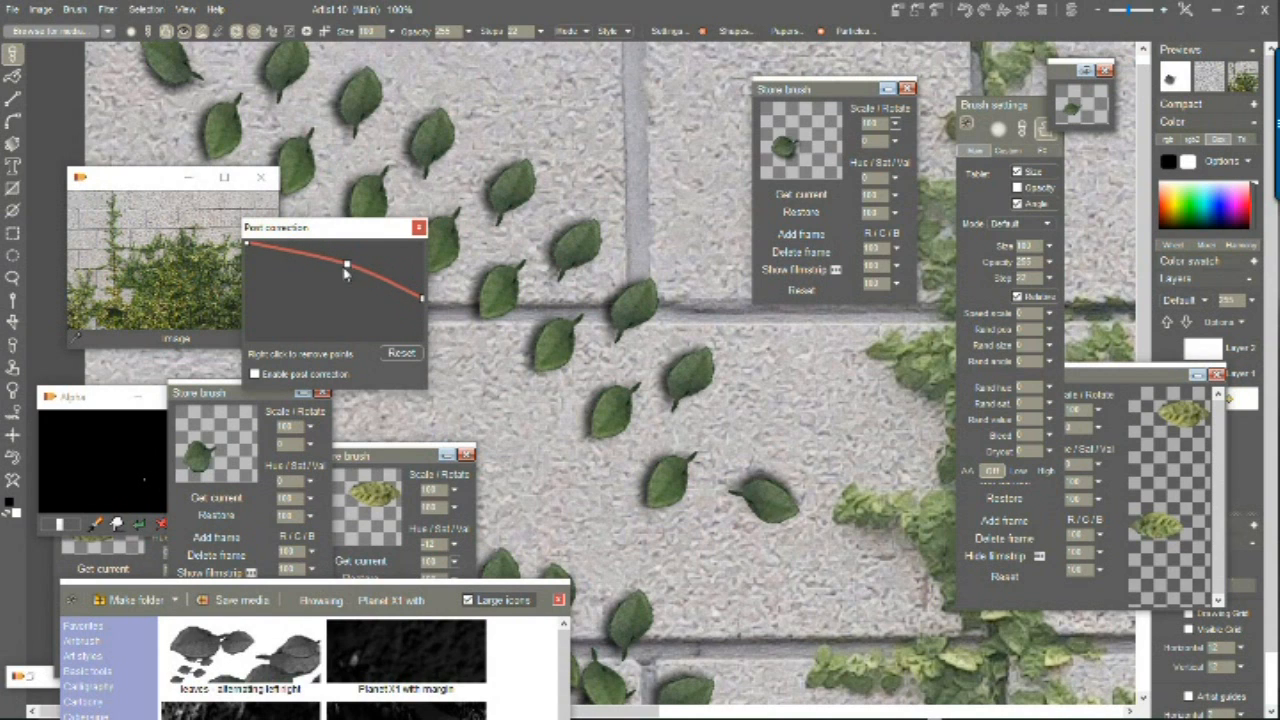
left_click_drag(347, 266, 351, 254)
Step: Enable post correction, move its window aside, and paint fresh diagonal strokes of leaves to compare how they taper
left_click(157, 218)
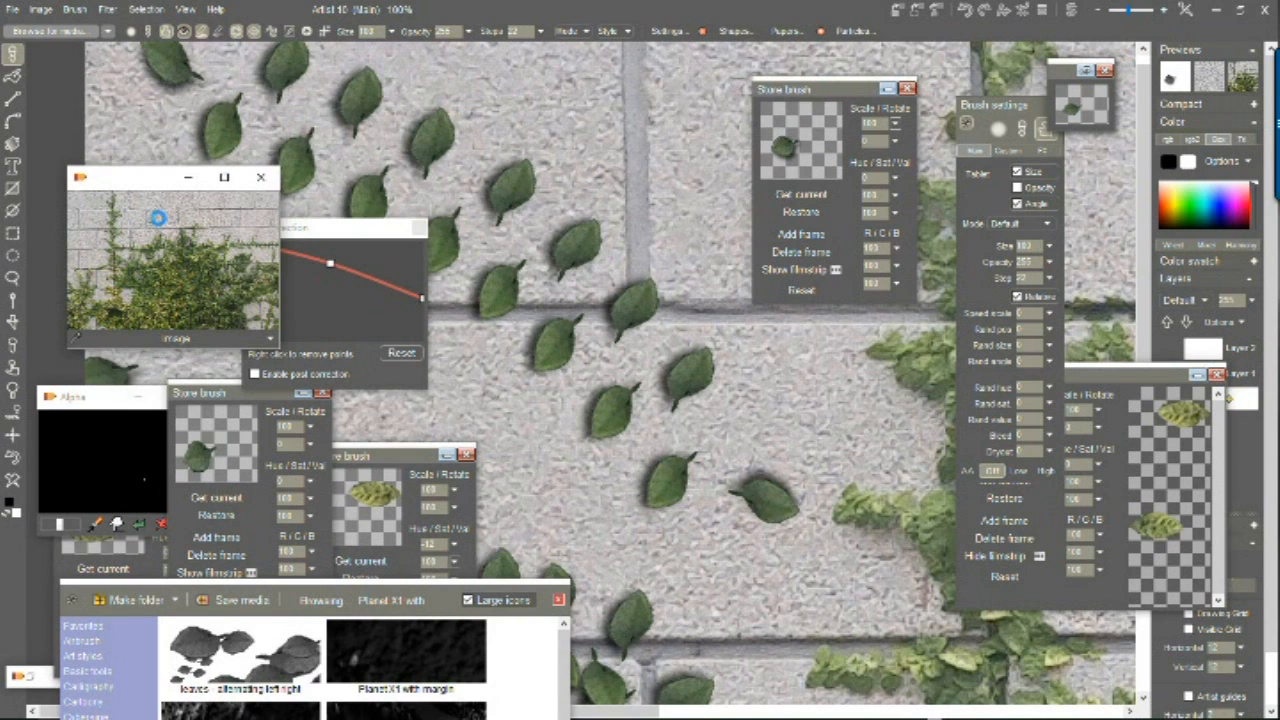
mouse_move(749, 466)
left_mouse_down()
mouse_move(593, 294)
mouse_move(417, 140)
mouse_move(300, 95)
left_mouse_up()
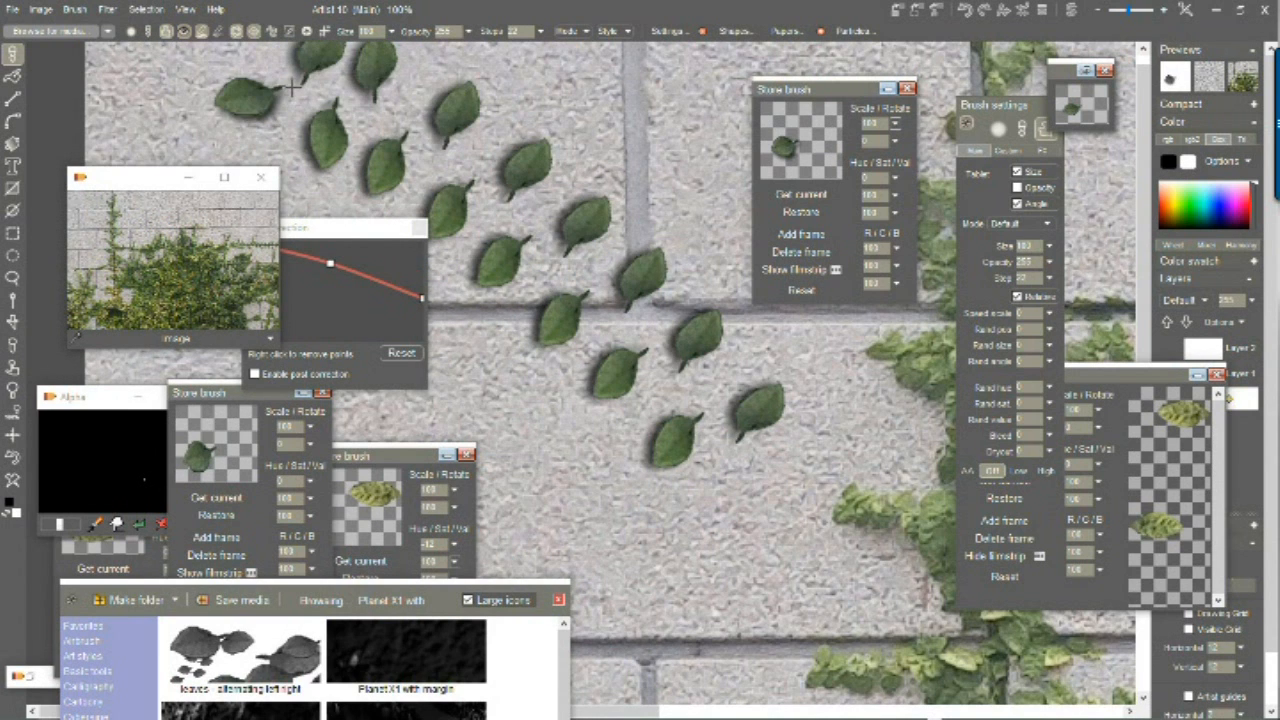
mouse_move(349, 228)
left_mouse_down()
mouse_move(757, 182)
mouse_move(836, 84)
mouse_move(889, 137)
mouse_move(930, 243)
left_mouse_up()
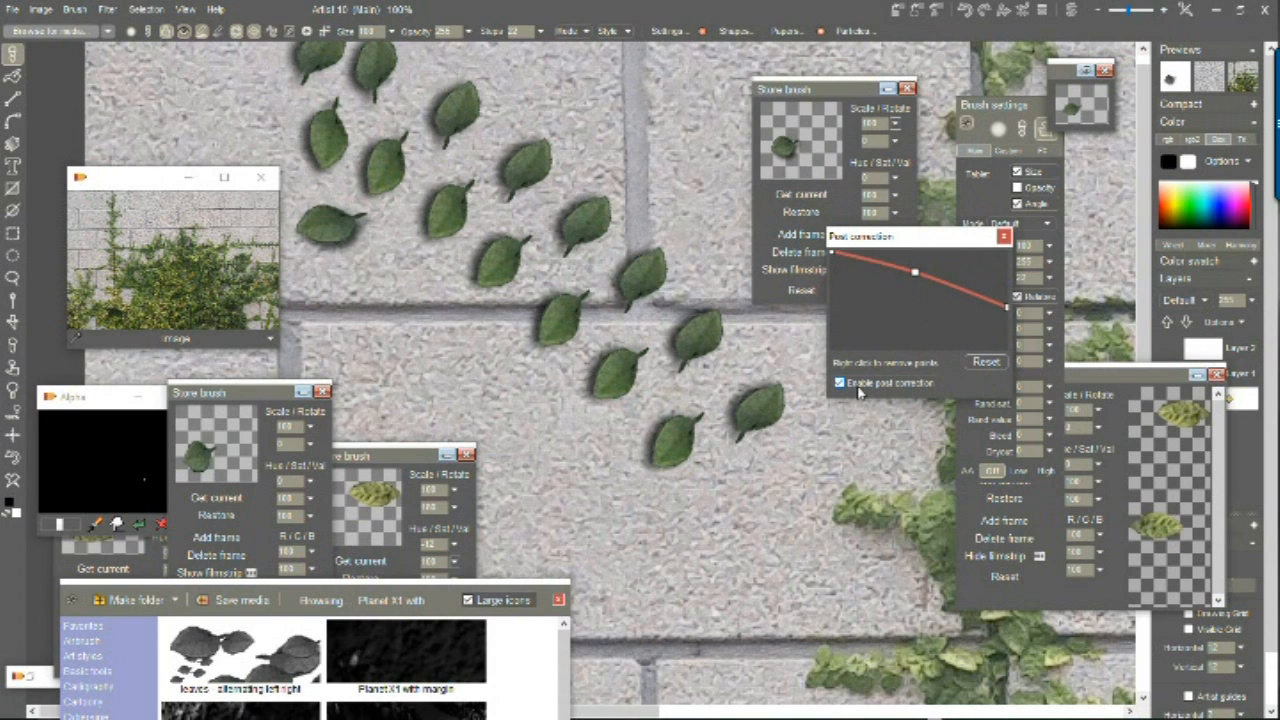
left_click(157, 252)
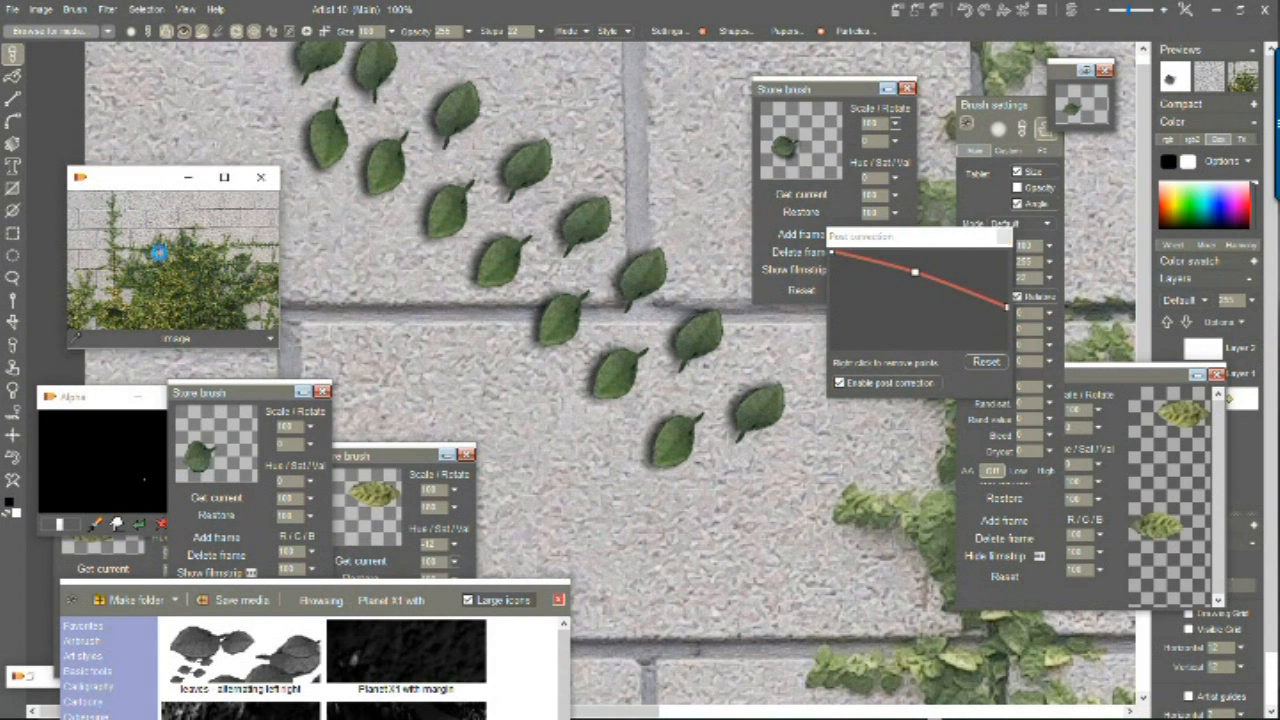
left_click_drag(430, 205, 279, 118)
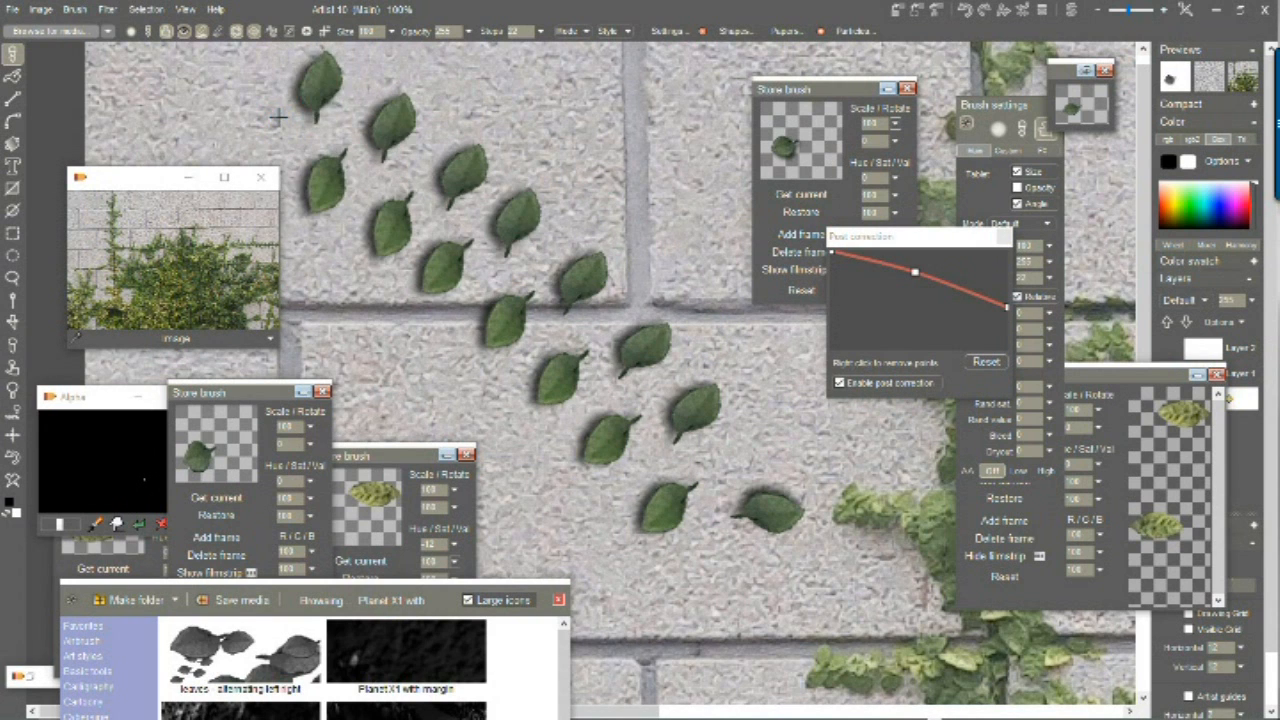
left_click(814, 576)
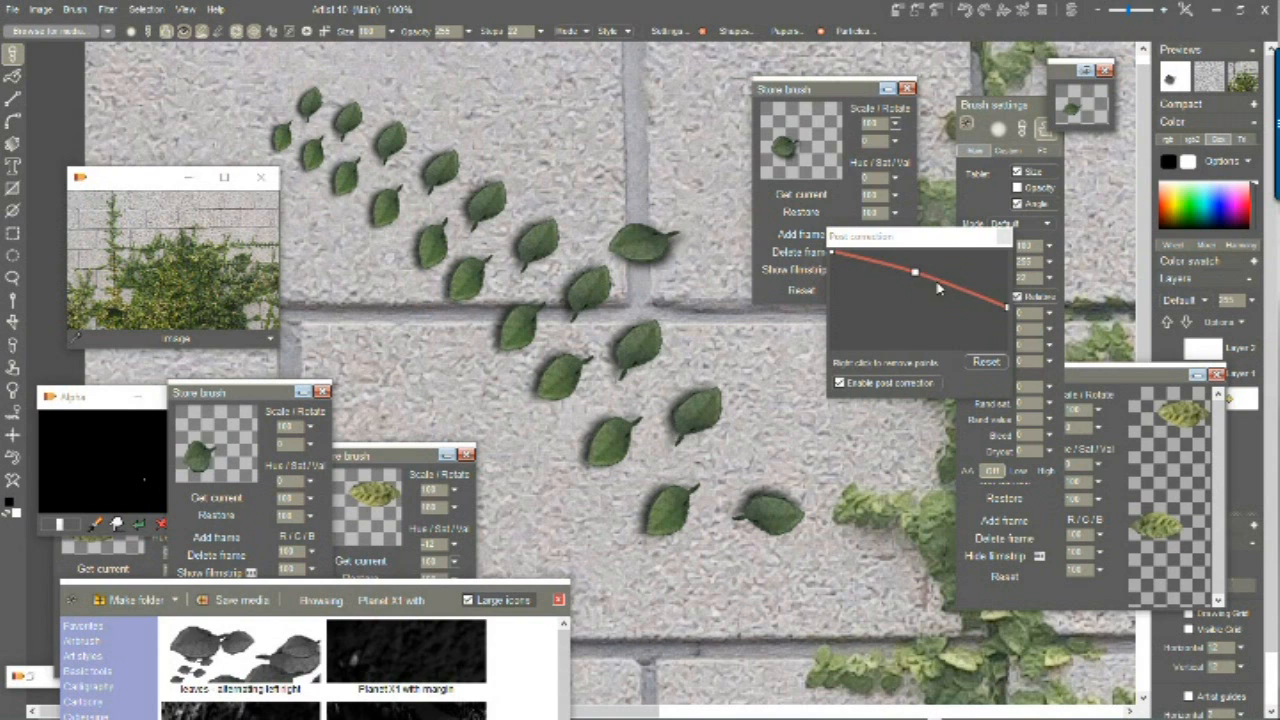
Step: Pull the correction curve's middle point down into a valley, and replace the trial leaves with new diagonal strokes
left_click_drag(914, 274, 894, 334)
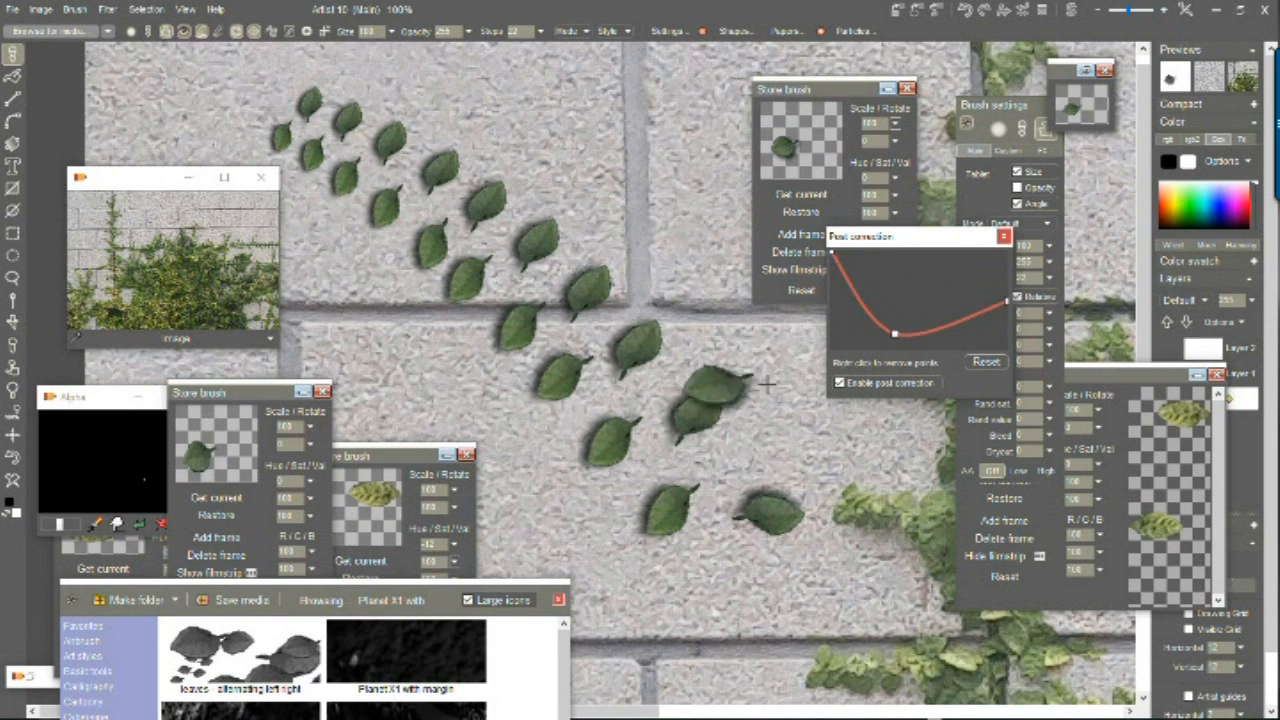
mouse_move(800, 440)
left_mouse_down()
mouse_move(715, 223)
mouse_move(604, 141)
mouse_move(463, 96)
left_mouse_up()
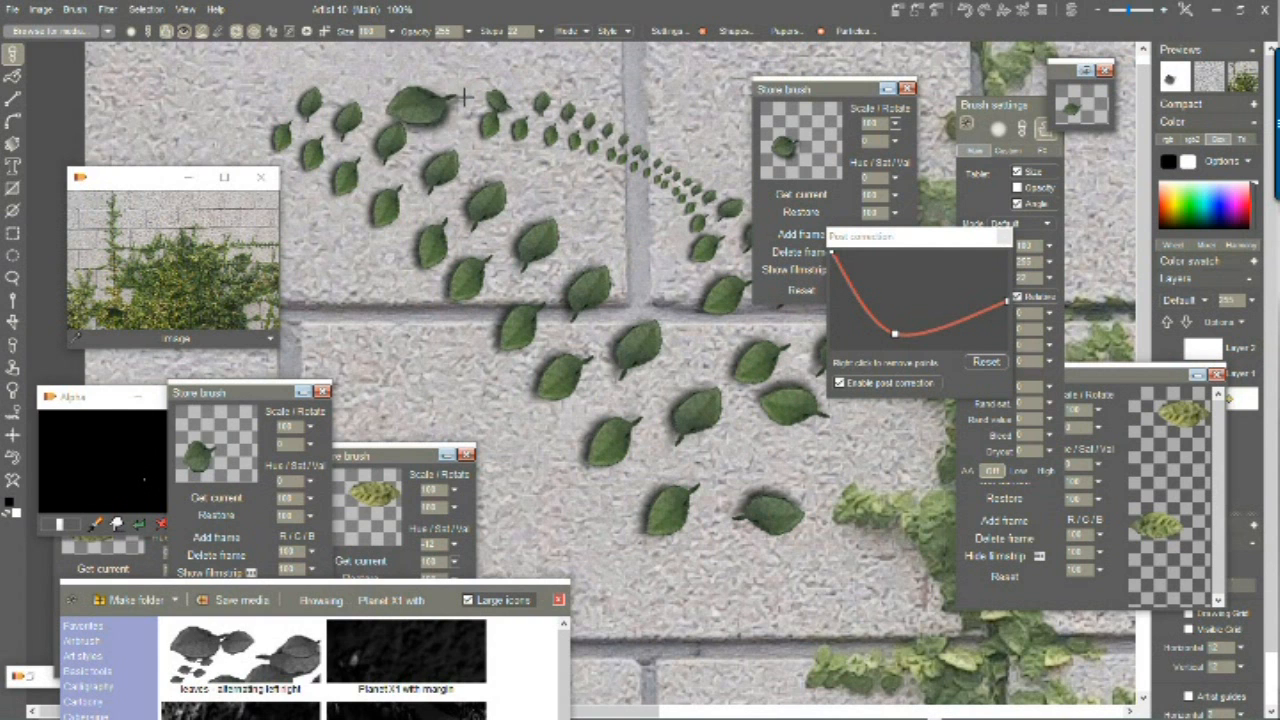
key("Delete")
mouse_move(712, 556)
left_mouse_down()
mouse_move(745, 540)
mouse_move(640, 394)
mouse_move(295, 117)
mouse_move(765, 500)
left_mouse_up()
key("Delete")
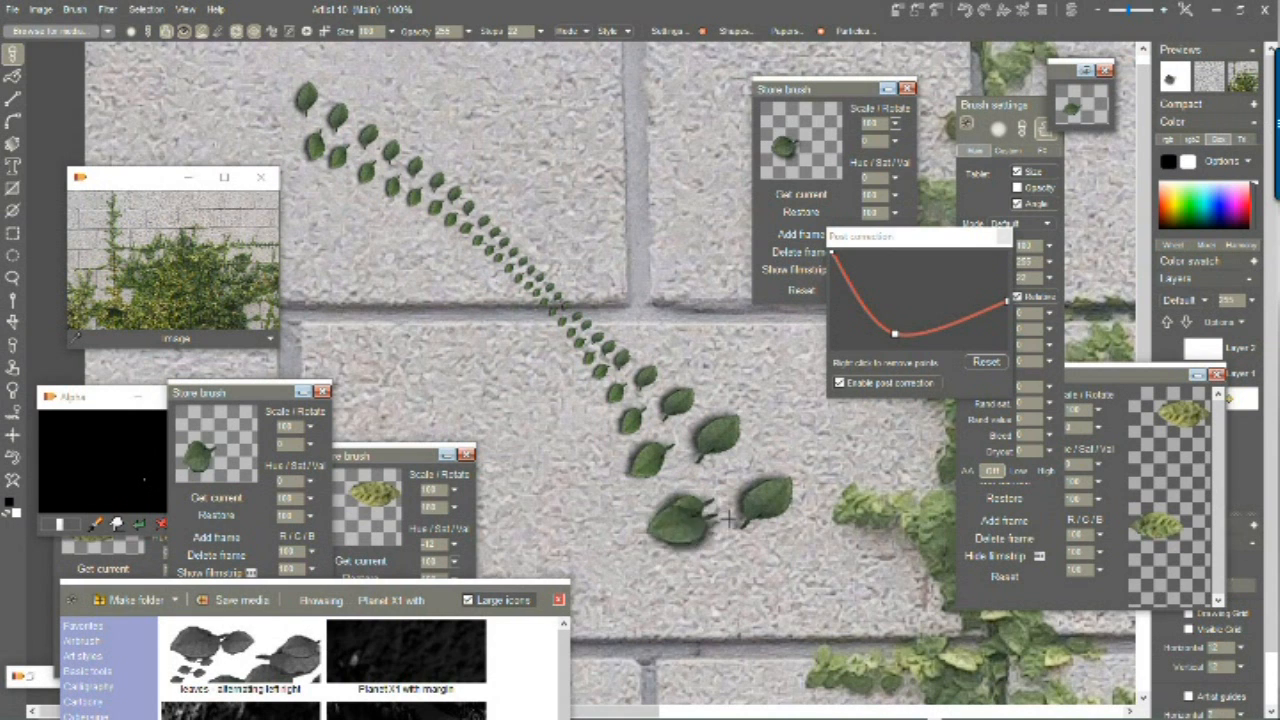
Step: Move the brush settings aside, reduce the brush size, and paint a curving trial stroke of smaller leaves beside the earlier ones
scroll(726, 487, "up", 4)
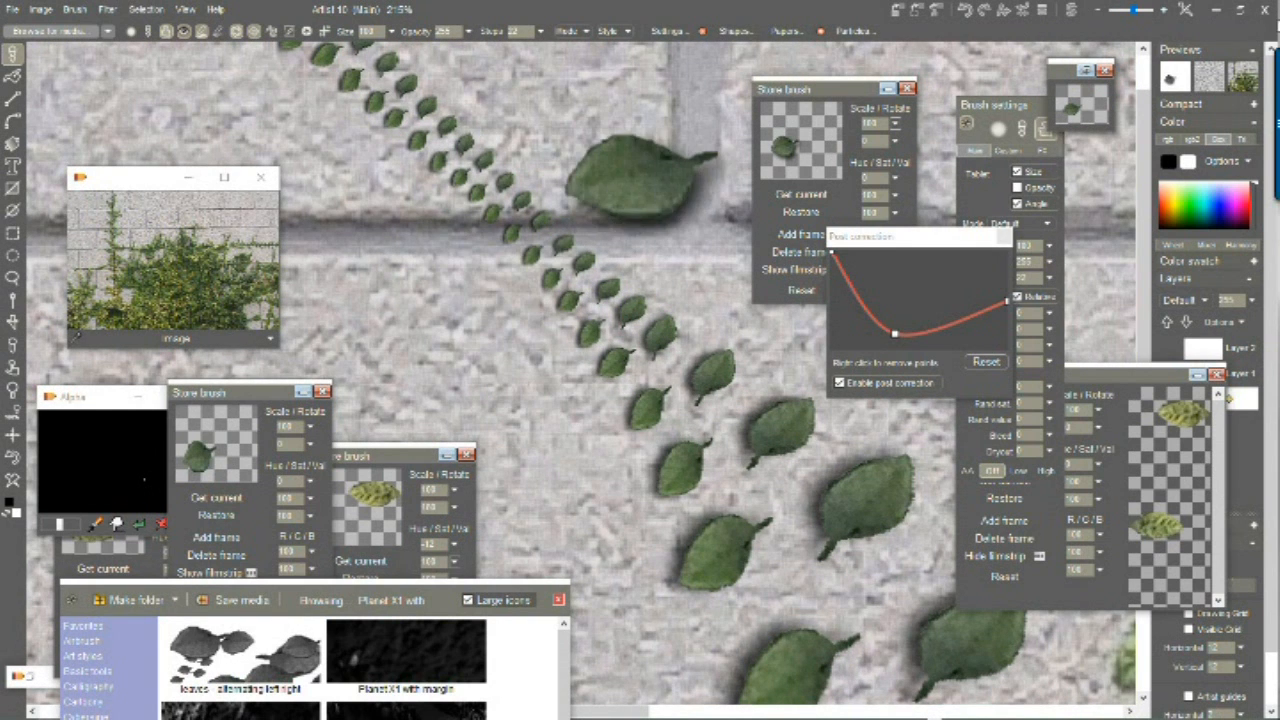
mouse_move(1028, 114)
left_mouse_down()
mouse_move(652, 118)
mouse_move(618, 78)
left_mouse_up()
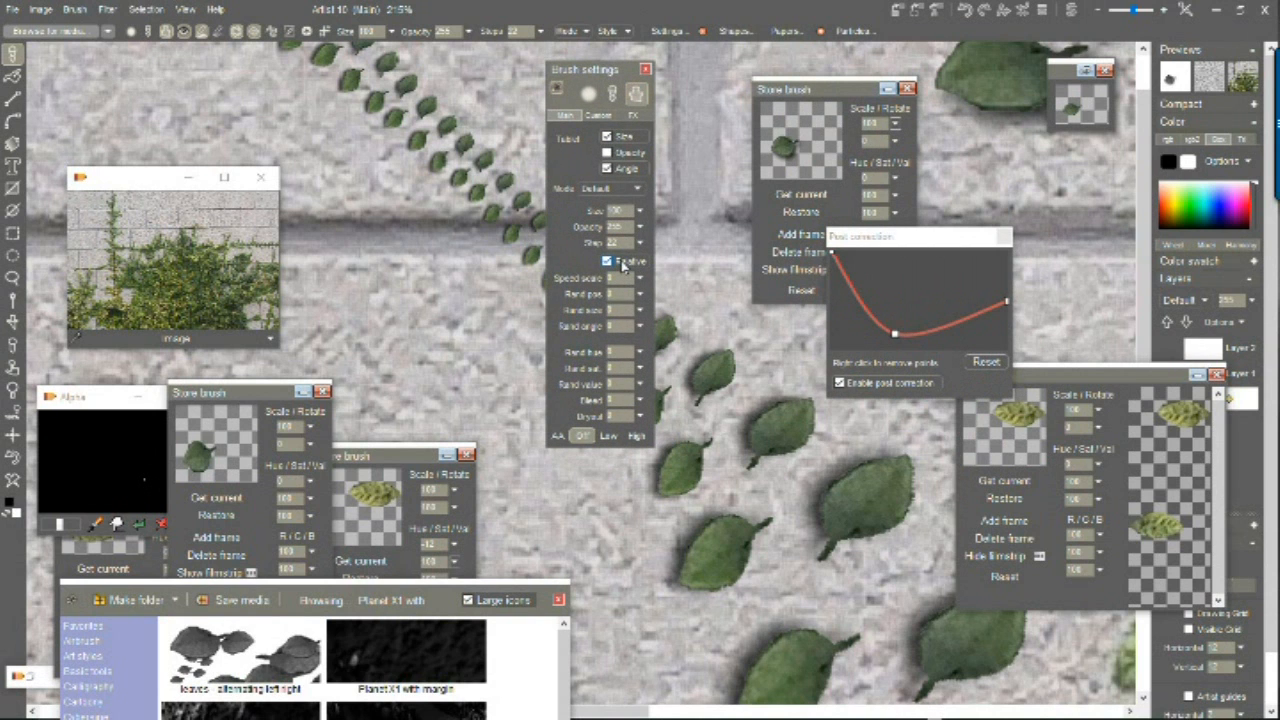
left_click_drag(604, 72, 286, 85)
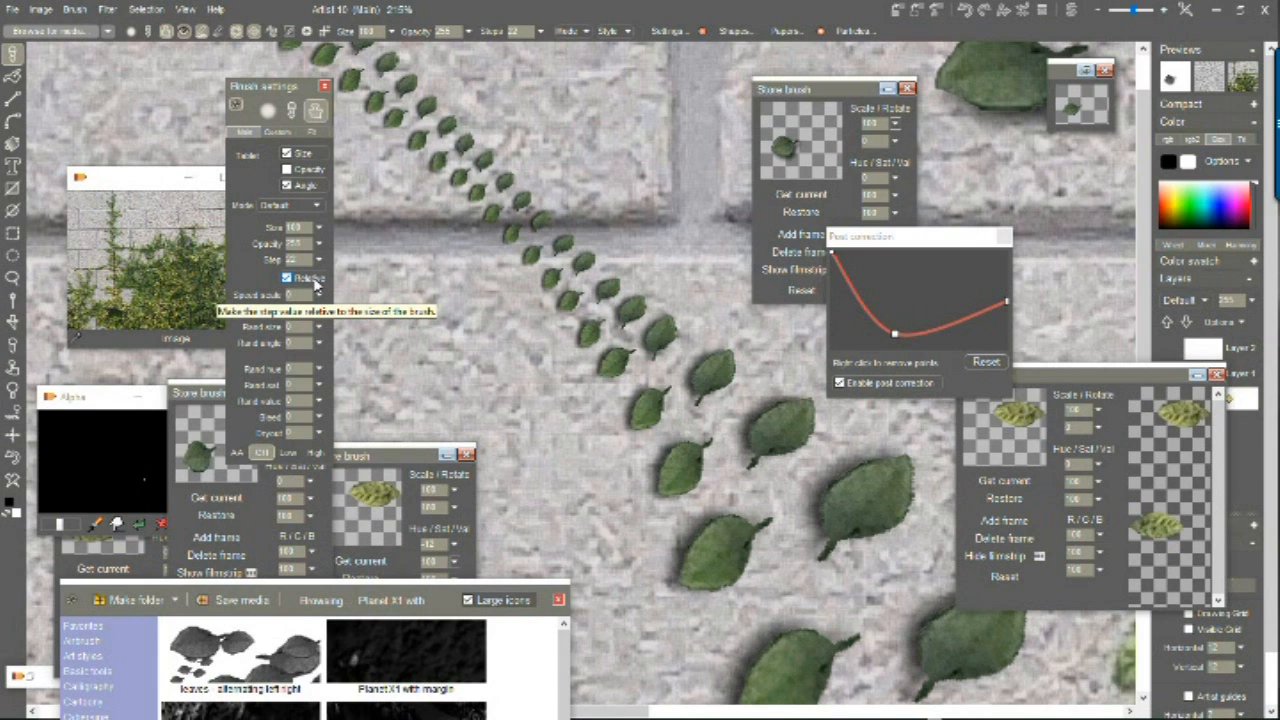
left_click(321, 229)
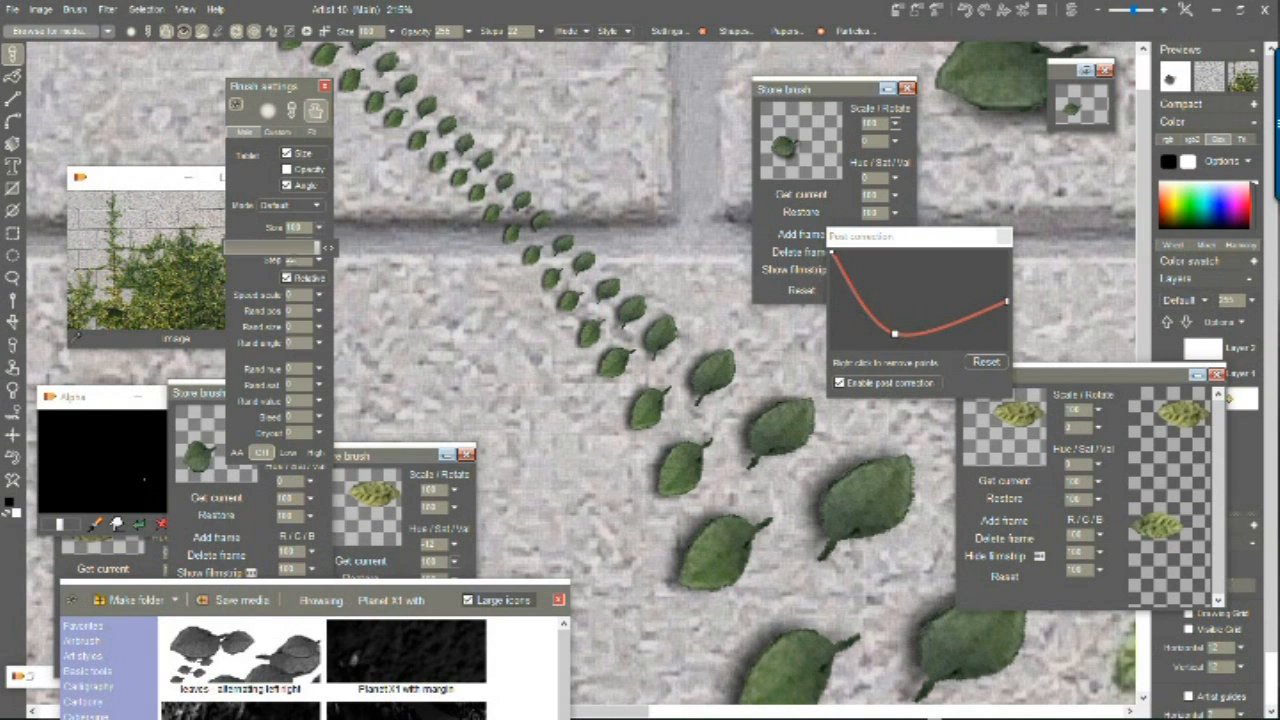
left_click_drag(278, 249, 257, 249)
mouse_move(590, 505)
left_mouse_down()
mouse_move(400, 290)
mouse_move(333, 158)
left_mouse_up()
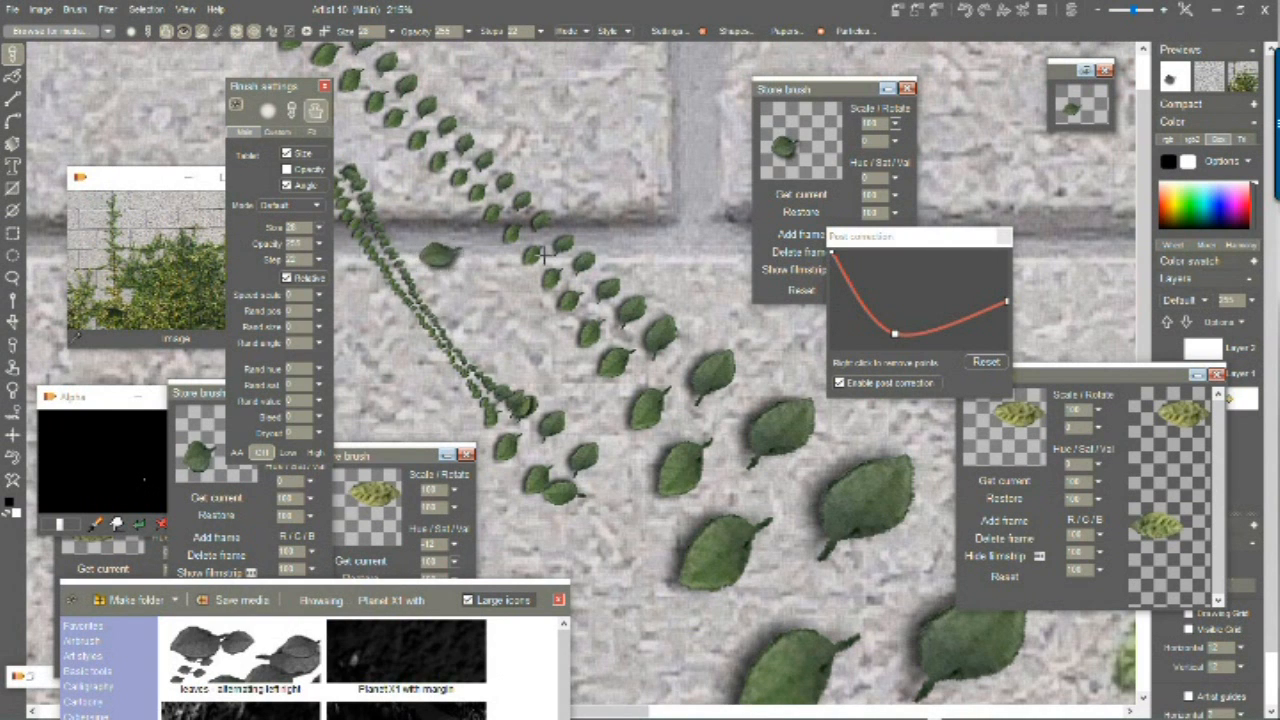
Step: Shape the correction curve into two peaks with a deep central dip, and replace the leaves with a long diagonal stroke
left_click_drag(896, 337, 968, 259)
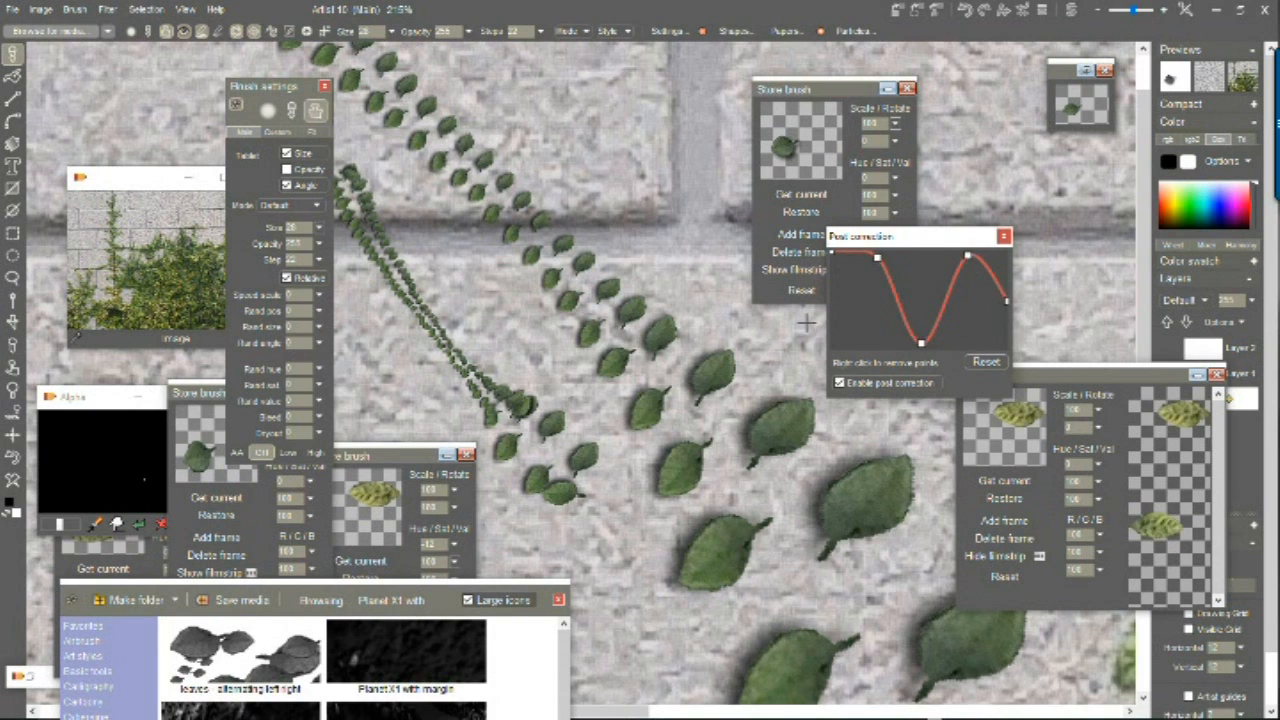
left_click(158, 280)
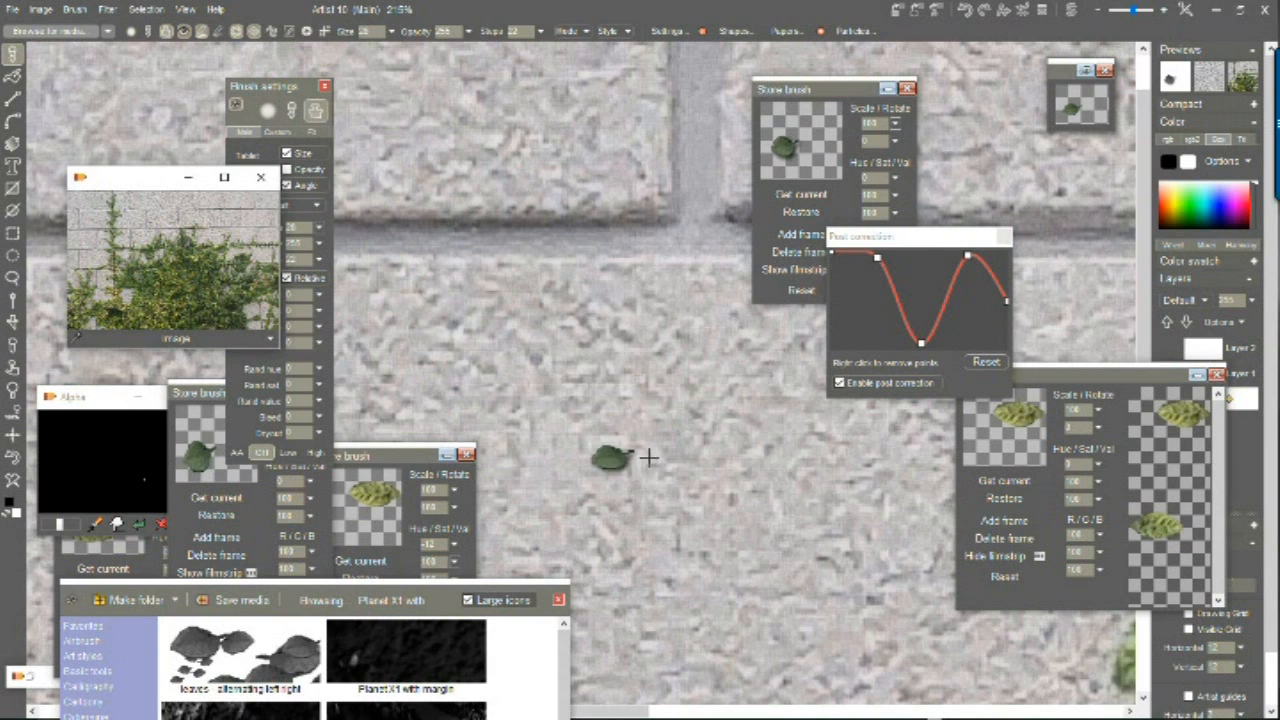
left_click_drag(800, 580, 375, 70)
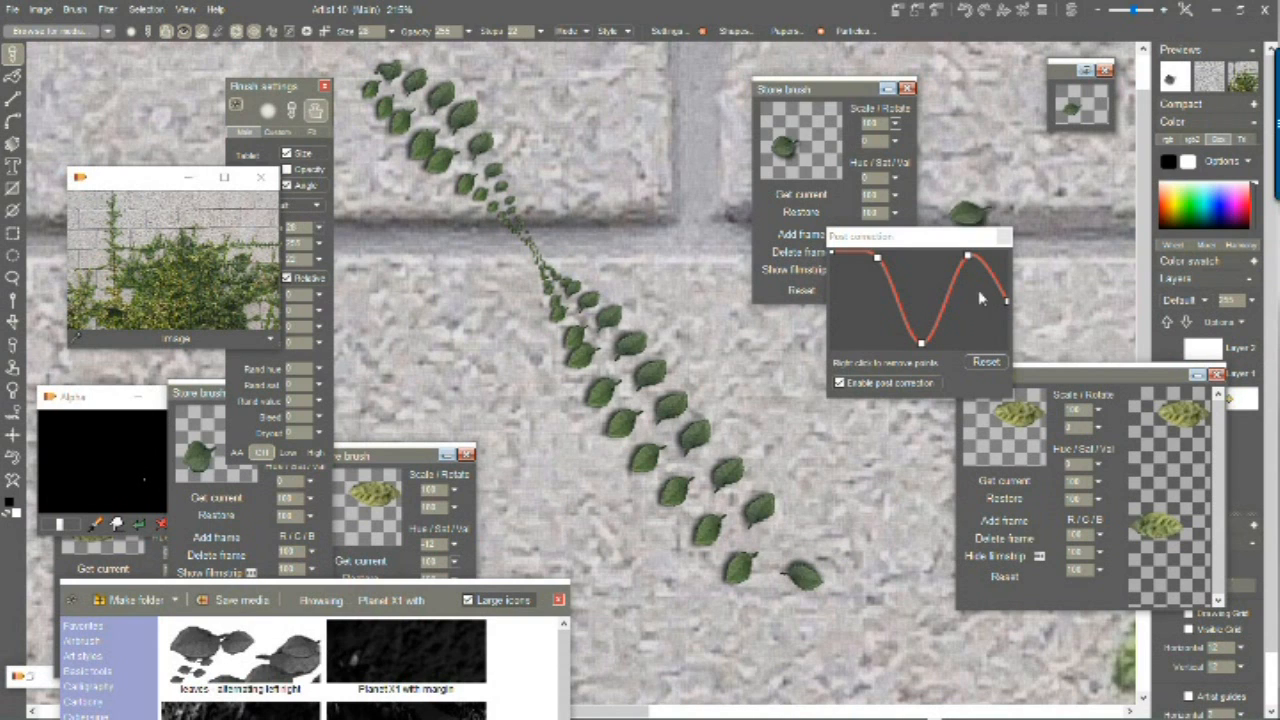
Step: Lower the curve's end and shift its dip and second peak towards the start, then replace the leaves with another diagonal stroke
left_click_drag(1007, 306, 995, 318)
left_click_drag(968, 261, 937, 261)
left_click_drag(922, 342, 897, 333)
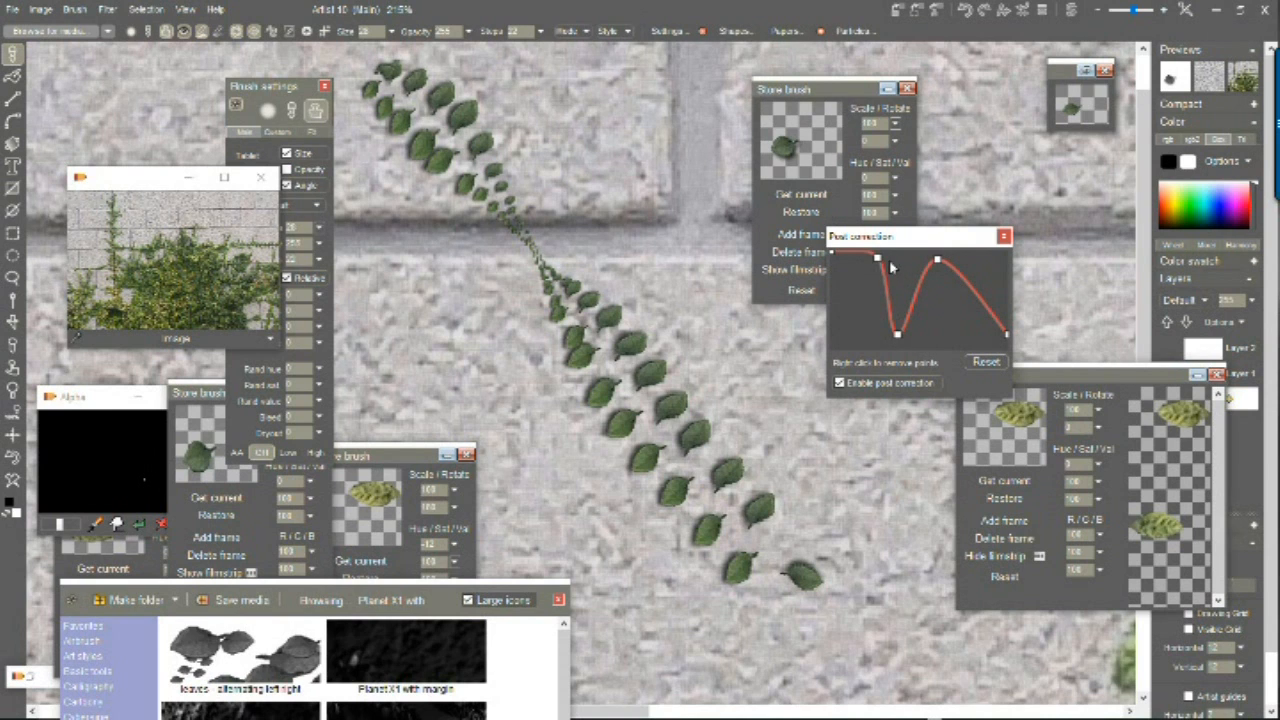
left_click_drag(879, 258, 858, 281)
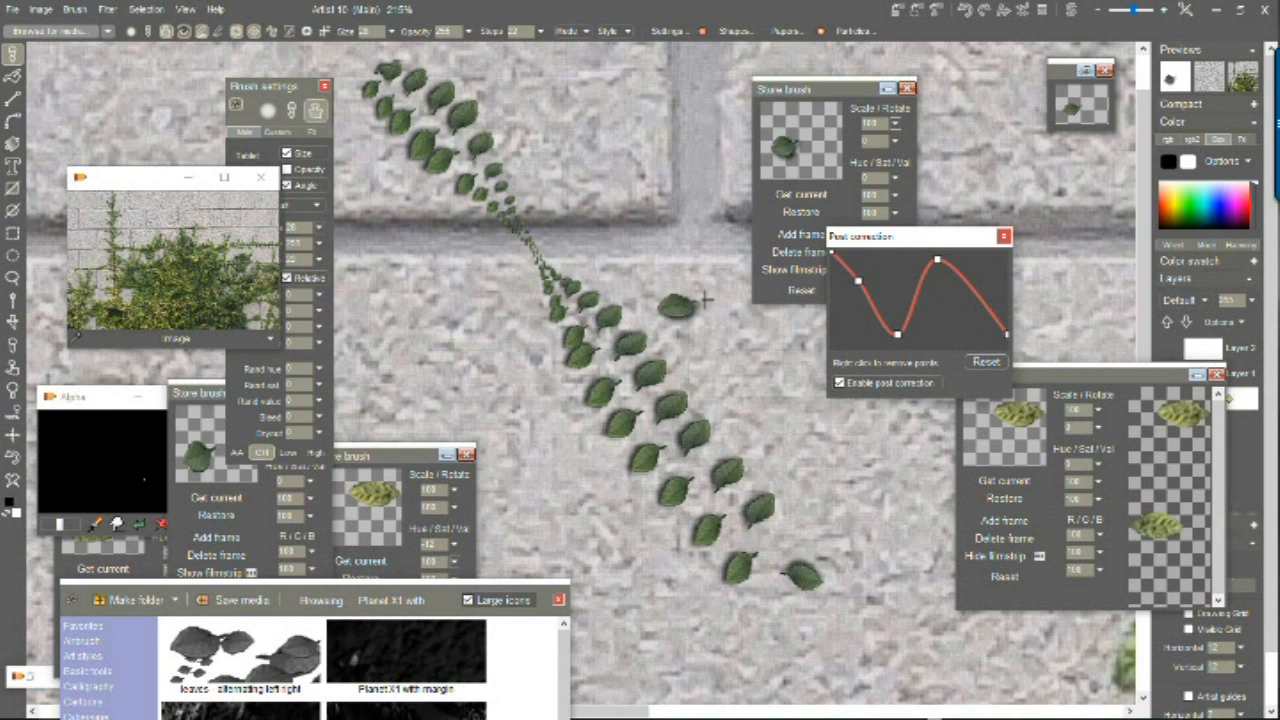
left_click(200, 256)
mouse_move(421, 172)
left_mouse_down()
mouse_move(499, 255)
mouse_move(718, 500)
mouse_move(874, 604)
left_mouse_up()
left_click_drag(480, 166, 488, 174)
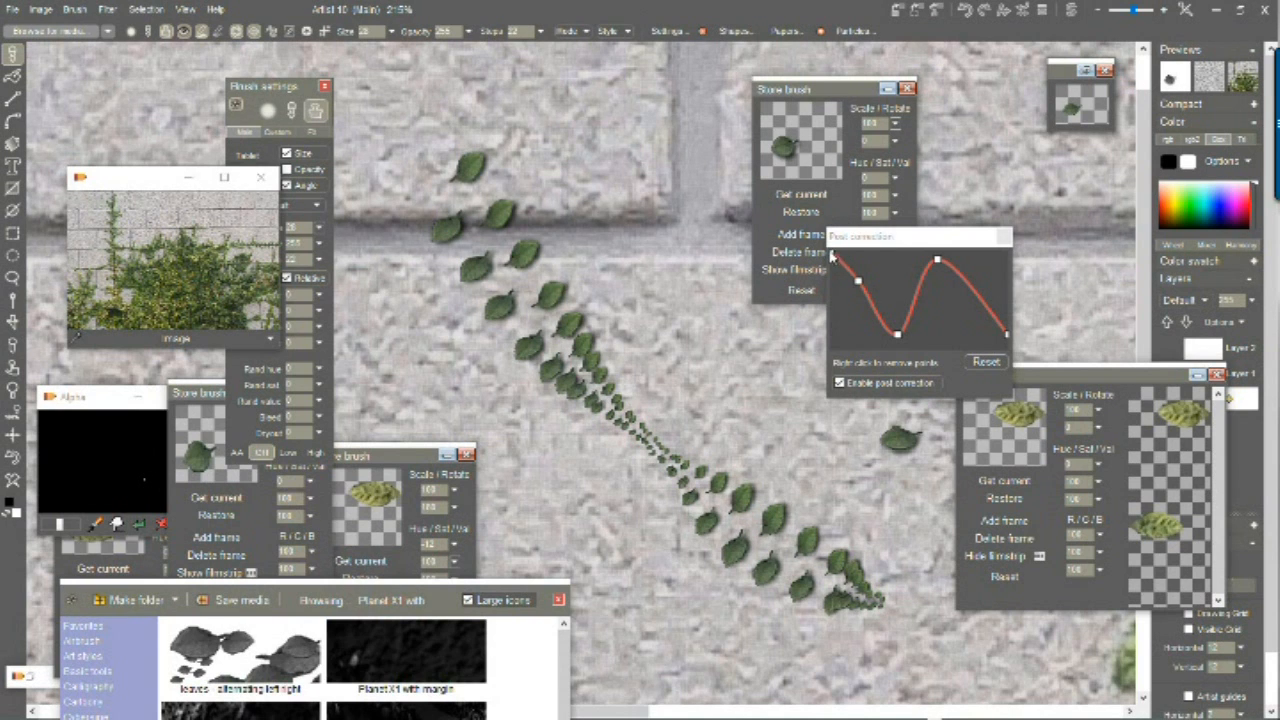
Step: Add curve points to form a broad valley between two plateaus, and paint a trial leaf stroke down across the horizontal joint
left_click_drag(860, 283, 865, 263)
left_click_drag(970, 289, 984, 261)
left_click_drag(917, 319, 884, 337)
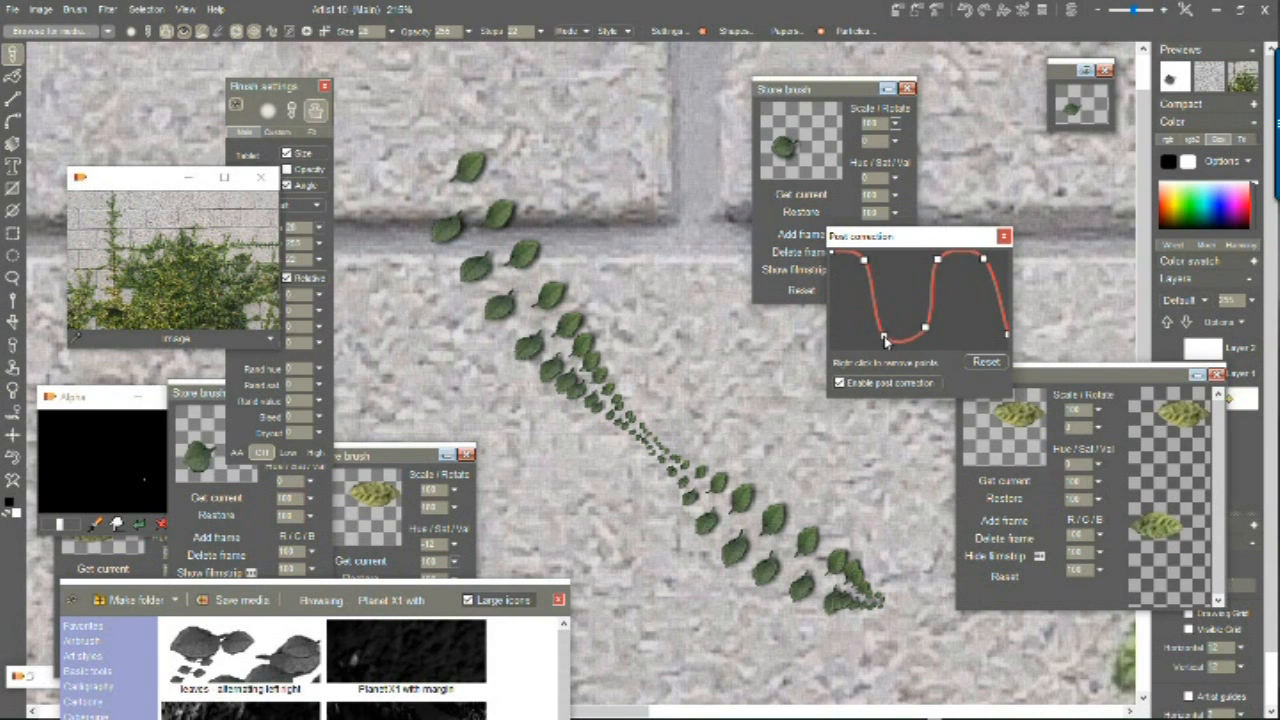
mouse_move(586, 88)
left_mouse_down()
mouse_move(713, 234)
mouse_move(757, 382)
mouse_move(886, 478)
left_mouse_up()
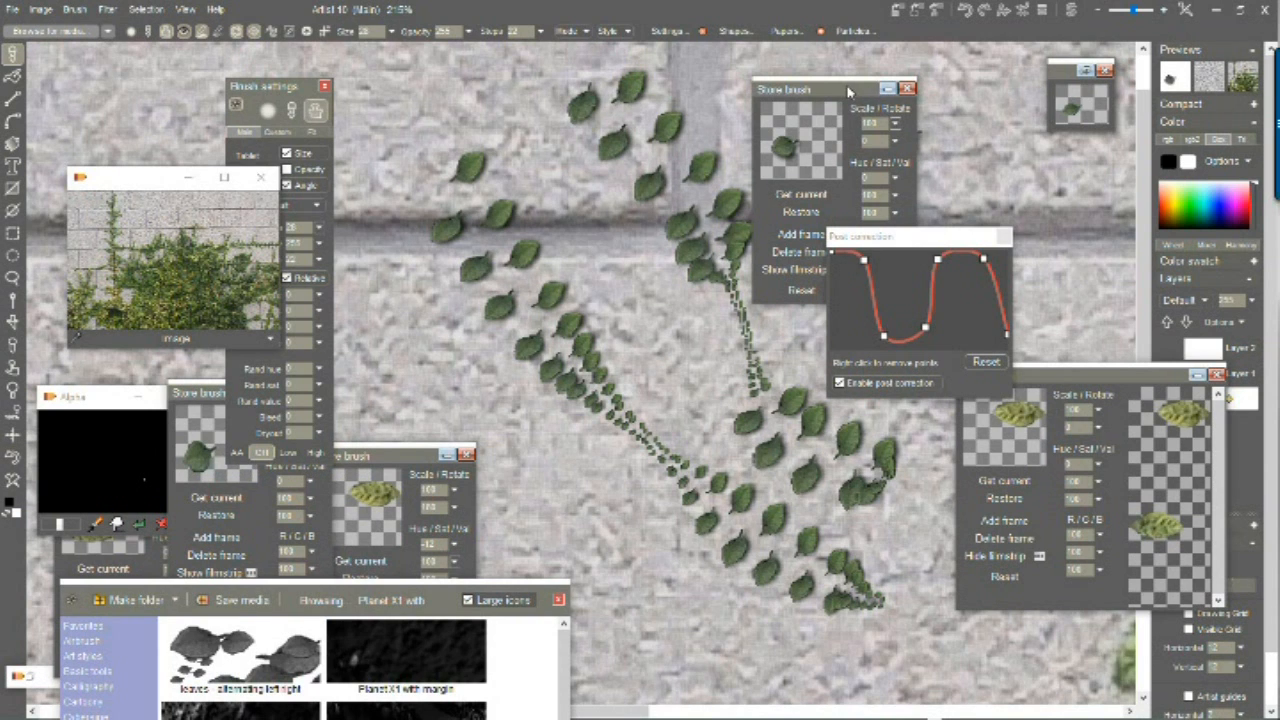
Step: Move the stored brush window aside, clear the trial leaves, and paint one long curving vine from the lower blocks to the wall's upper edge
mouse_move(827, 91)
left_mouse_down()
mouse_move(927, 236)
mouse_move(1054, 298)
mouse_move(988, 103)
mouse_move(1032, 130)
left_mouse_up()
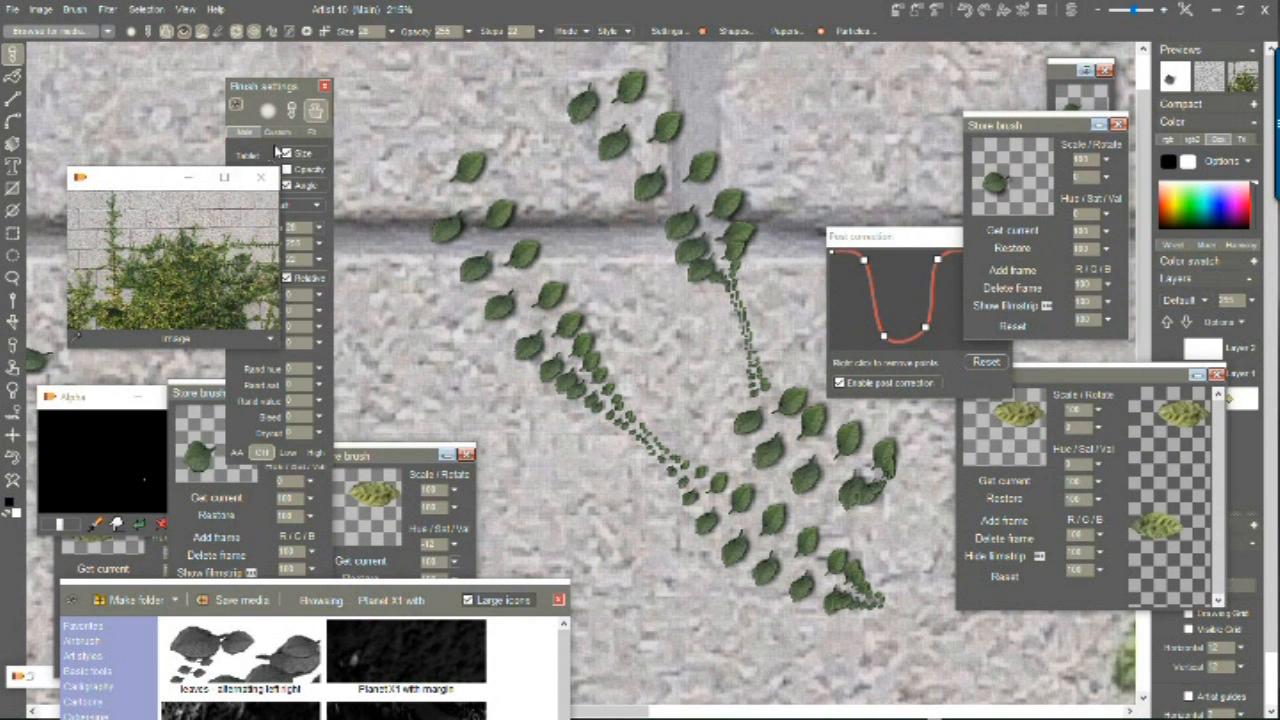
left_click(167, 305)
key("ctrl+z")
key("ctrl+z")
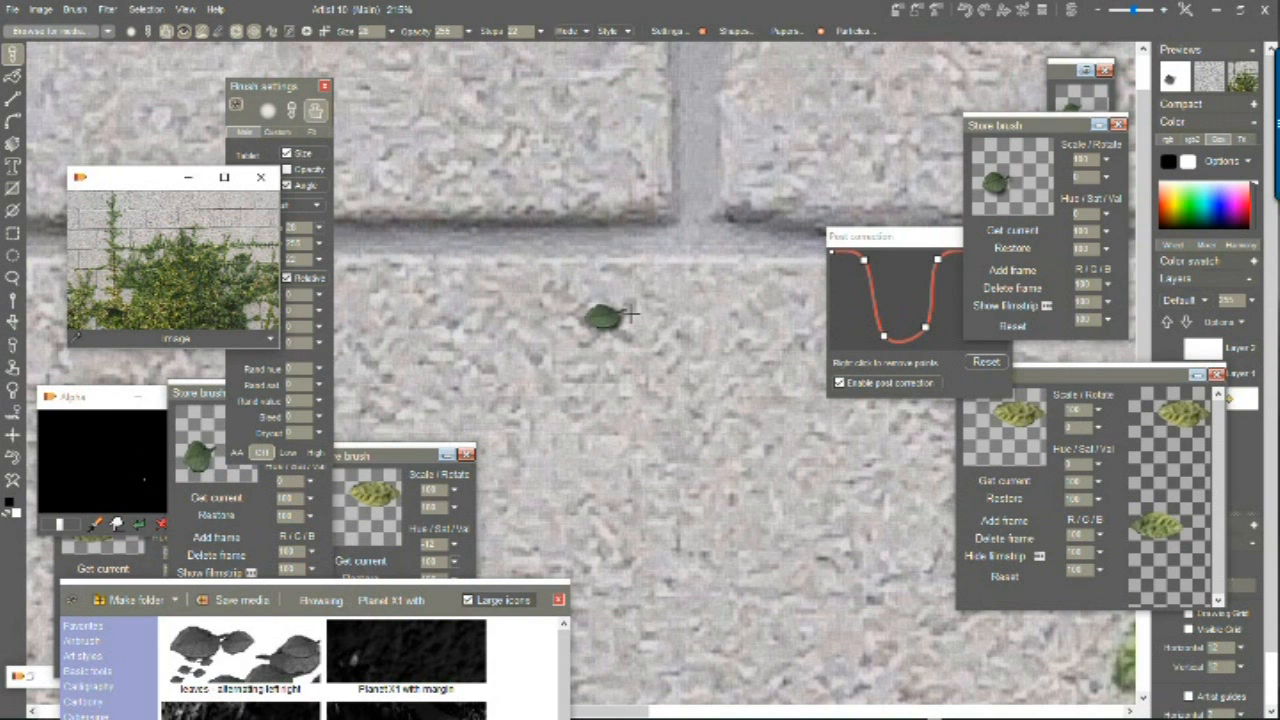
scroll(630, 313, "down", 5)
mouse_move(622, 632)
left_mouse_down()
mouse_move(640, 430)
mouse_move(520, 214)
mouse_move(408, 186)
left_mouse_up()
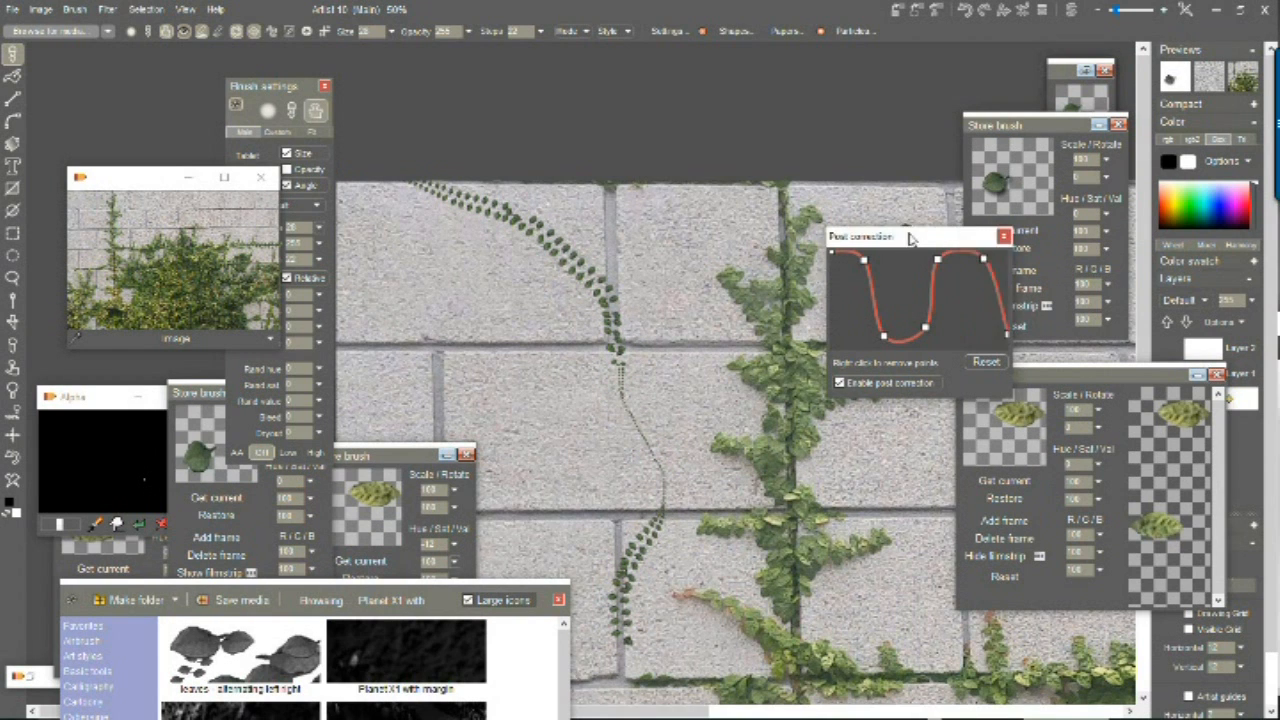
Step: Move the Post correction window above the wall, reset its curve, and paint a tapering diagonal leaf stroke across the blocks
left_click_drag(915, 237, 767, 74)
left_click(838, 200)
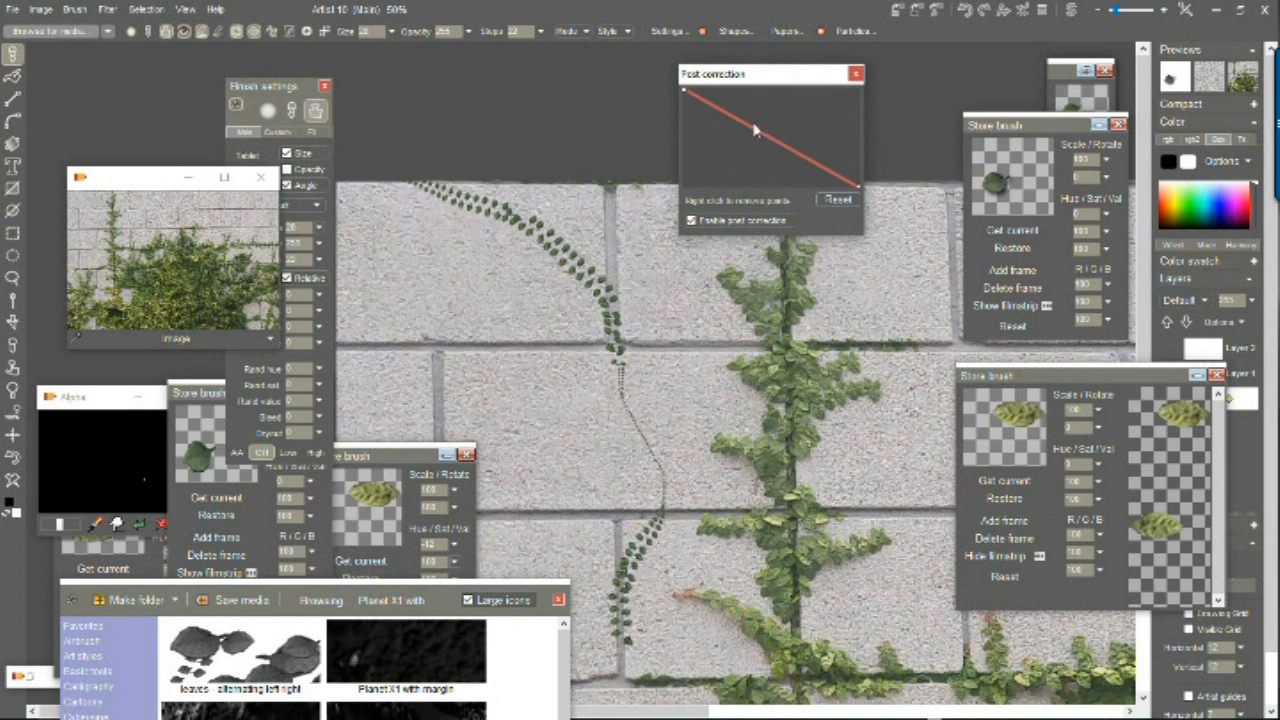
mouse_move(615, 520)
left_mouse_down()
mouse_move(586, 449)
mouse_move(363, 217)
left_mouse_up()
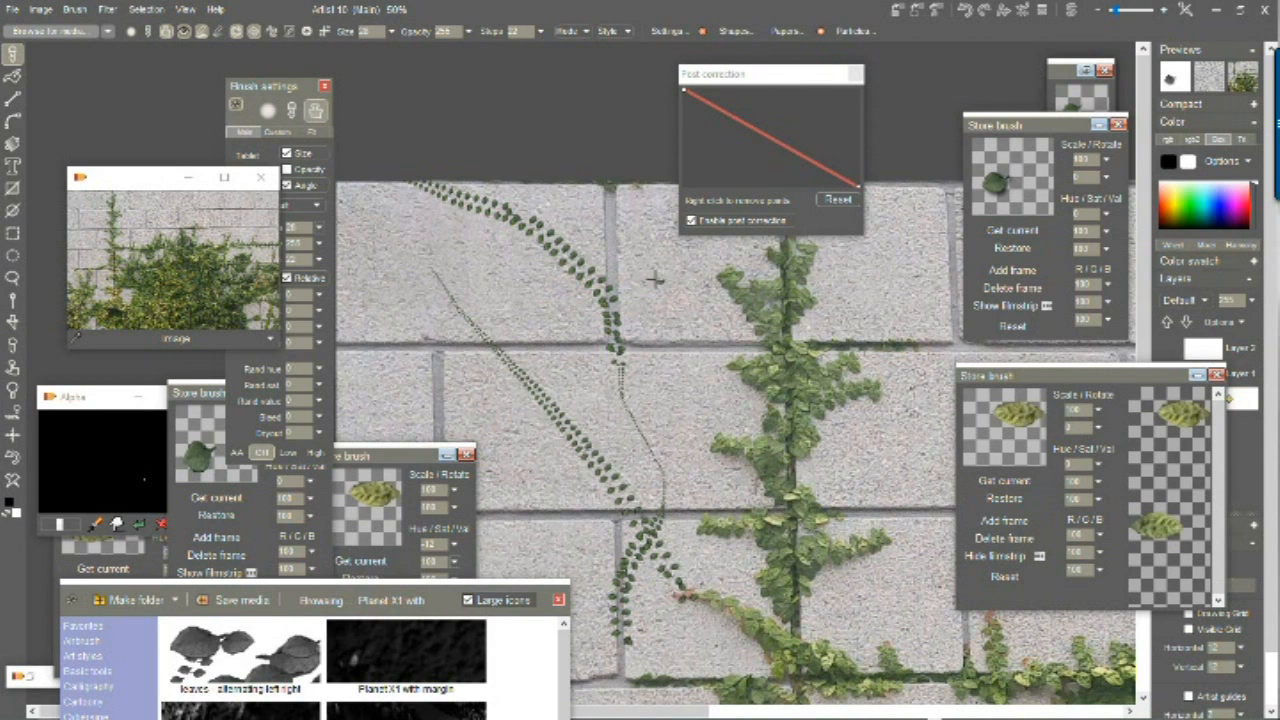